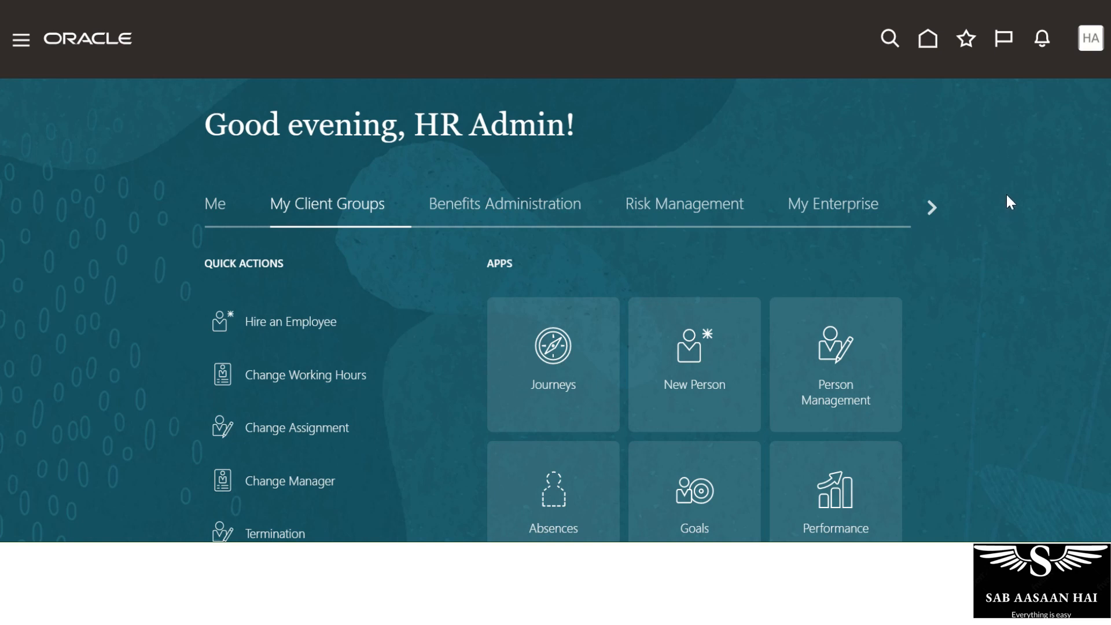
Open Setup and Maintenance from the HA user menu, landing on Setup: Compensation Management.
{"action": "left_click", "coordinate": [1081, 49]}
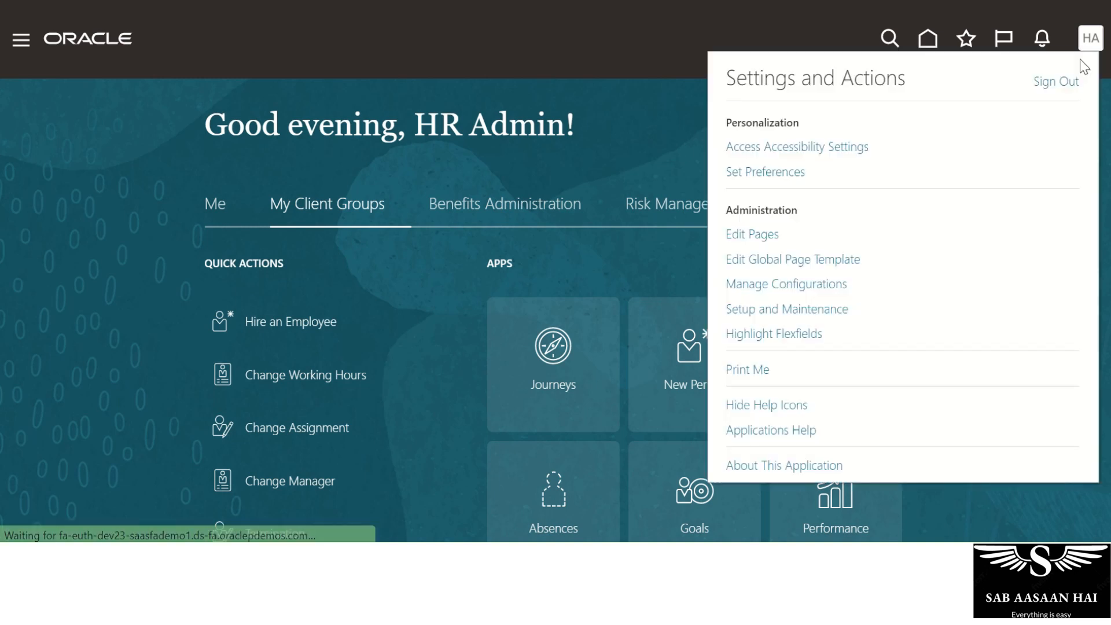
{"action": "left_click", "coordinate": [818, 313]}
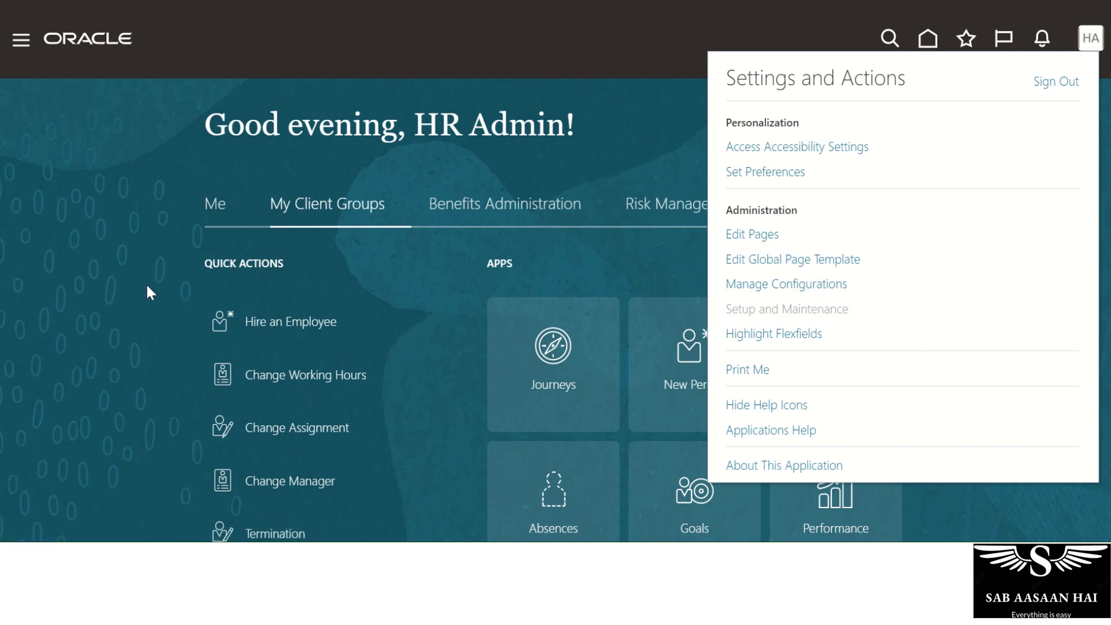
{"action": "left_click", "coordinate": [770, 309]}
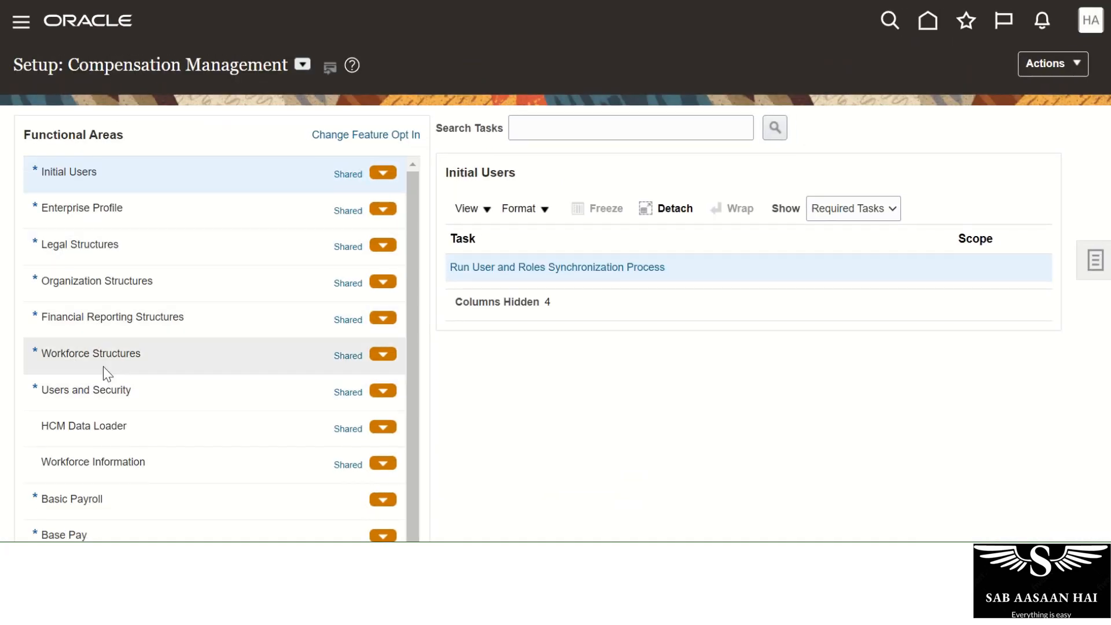
Open the Manage Grades task from the Workforce Structures functional area.
{"action": "left_click", "coordinate": [103, 358]}
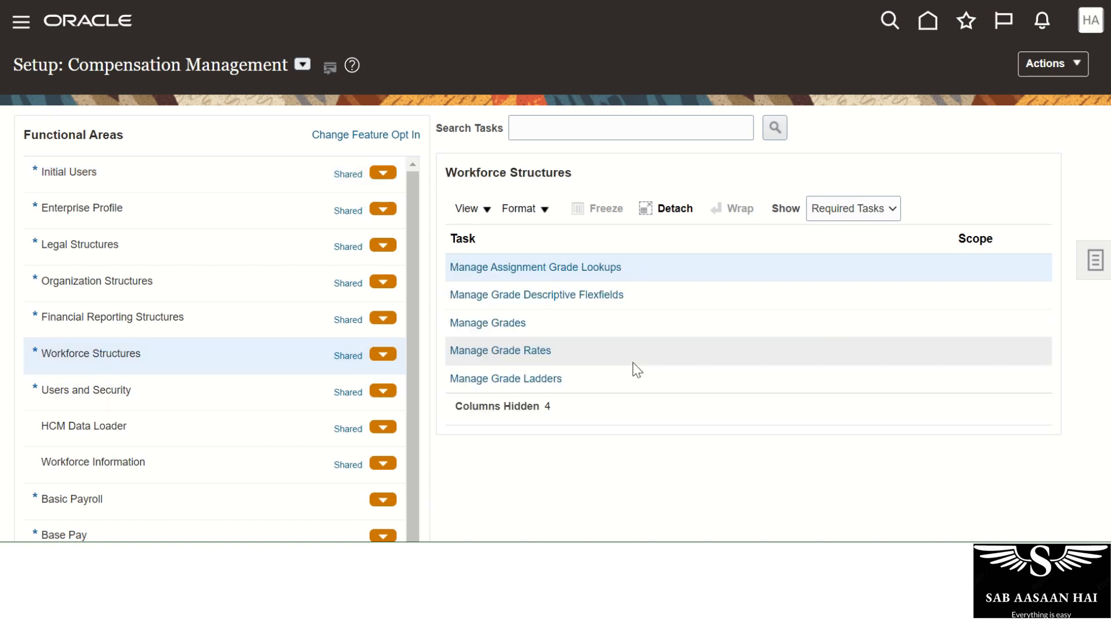
{"action": "left_click", "coordinate": [488, 325]}
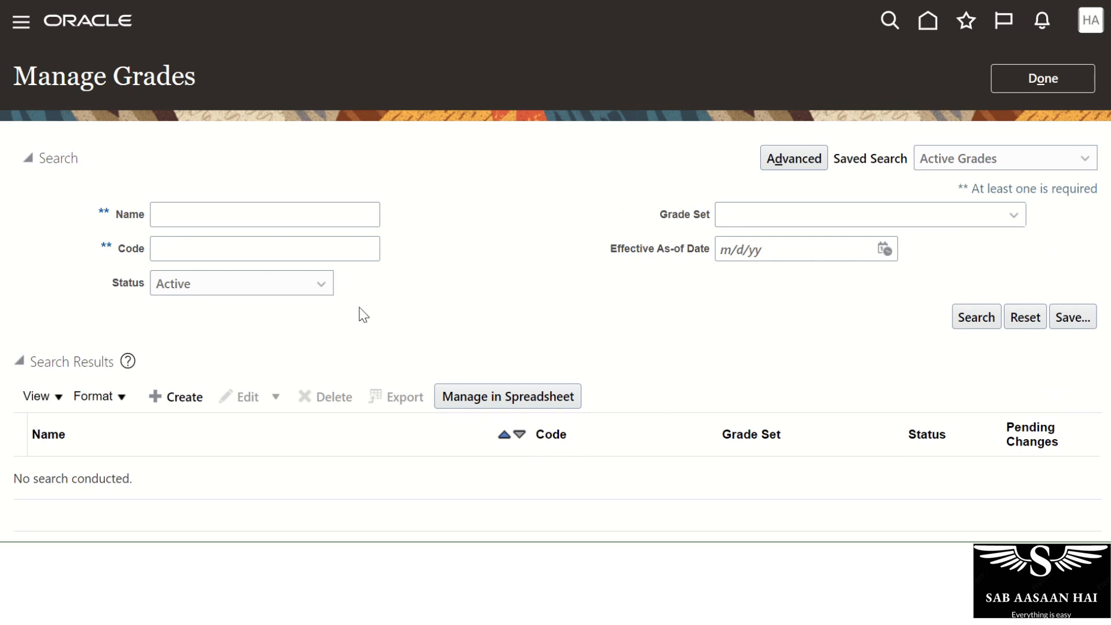
Create a new grade from the Manage Grades search results, showing its Grade Details form.
{"action": "left_click", "coordinate": [175, 398]}
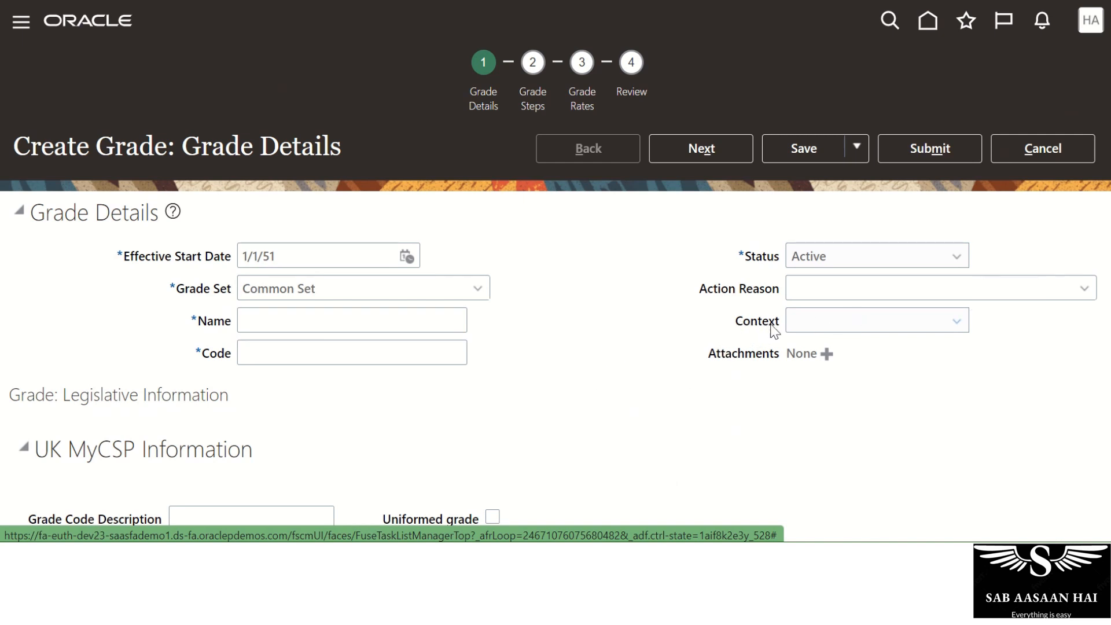
{"action": "left_click_drag", "start_coordinate": [780, 325], "coordinate": [738, 325]}
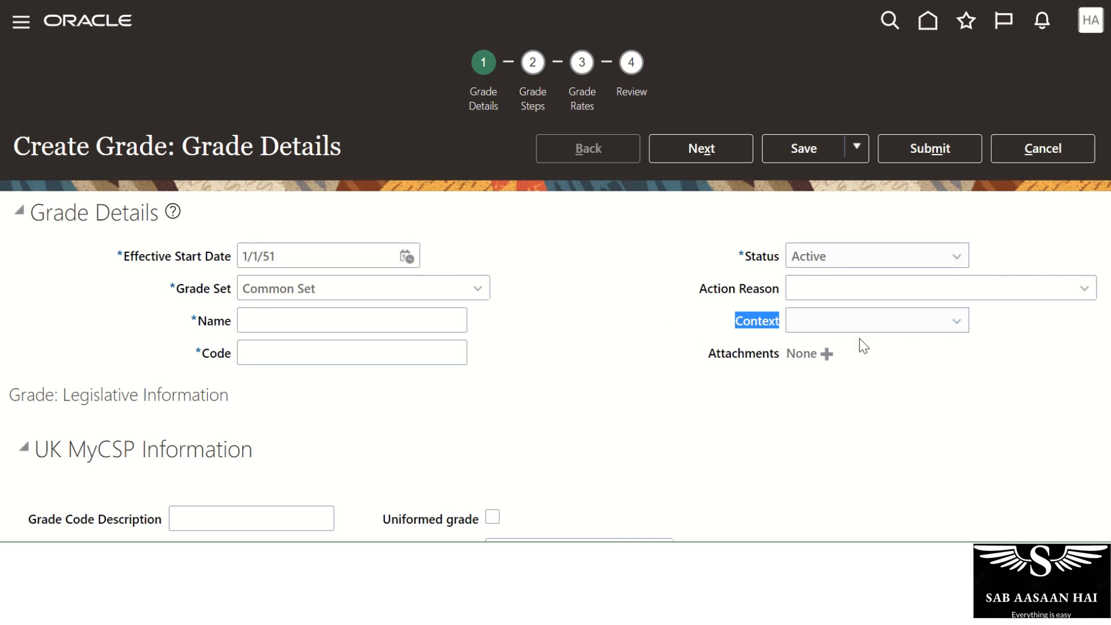
{"action": "left_click", "coordinate": [901, 322]}
{"action": "left_click", "coordinate": [615, 436]}
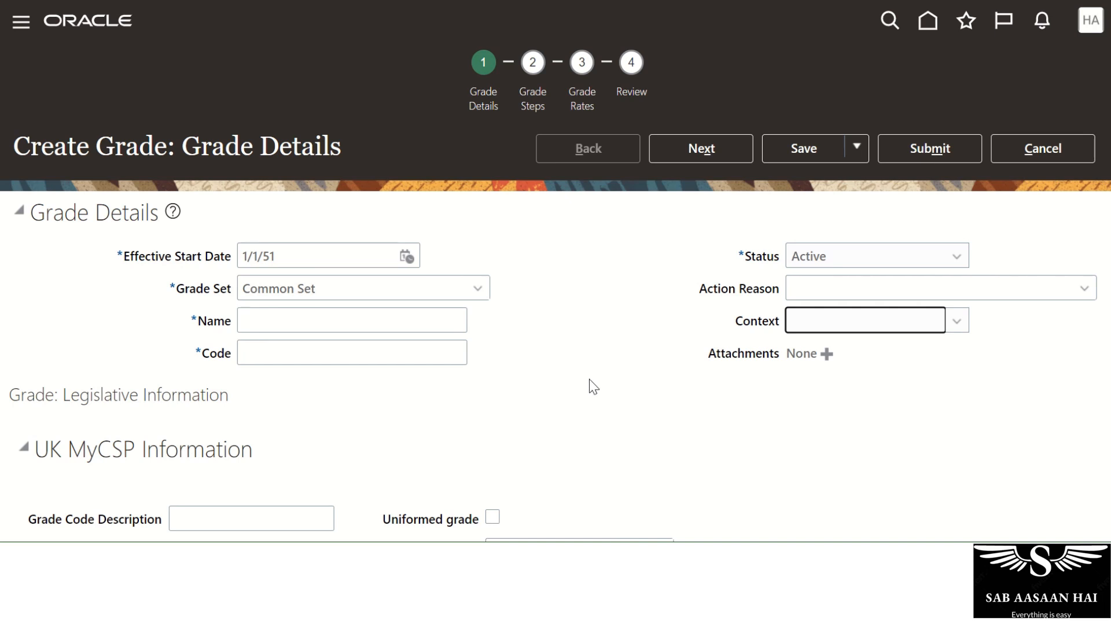
Cancel the new grade without saving and close Manage Grades with Done.
{"action": "left_click", "coordinate": [1013, 148]}
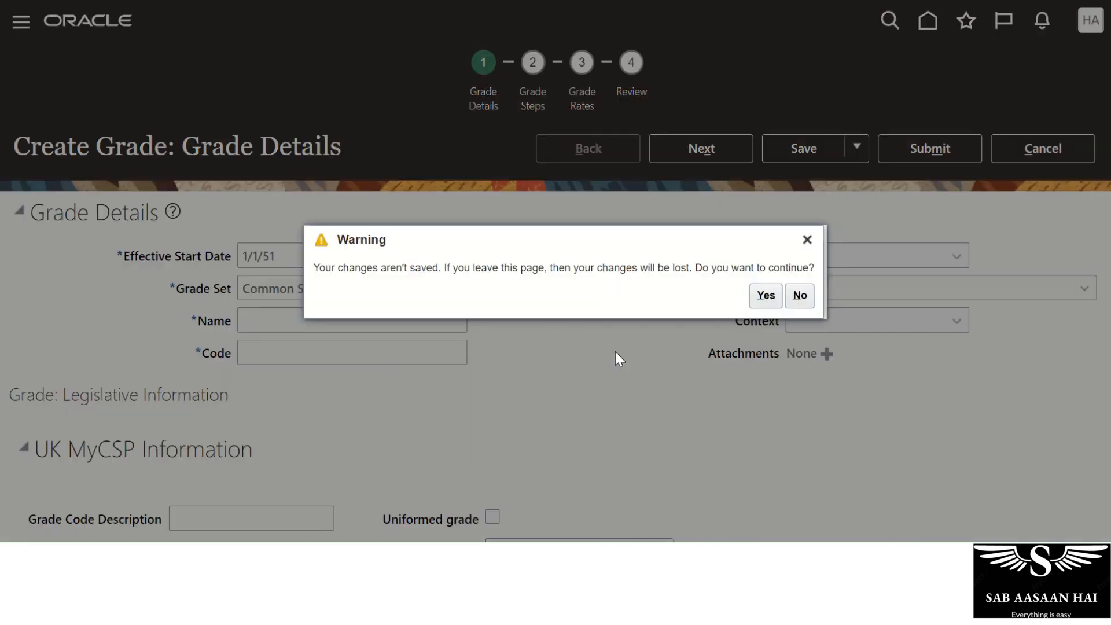
{"action": "left_click", "coordinate": [766, 297]}
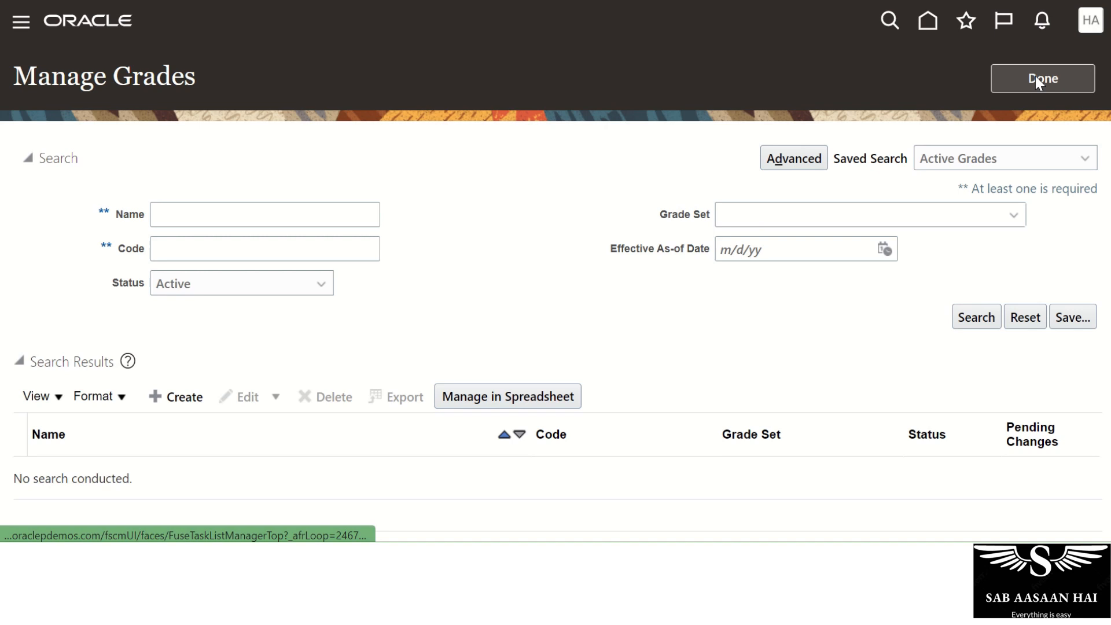
{"action": "left_click", "coordinate": [1037, 84]}
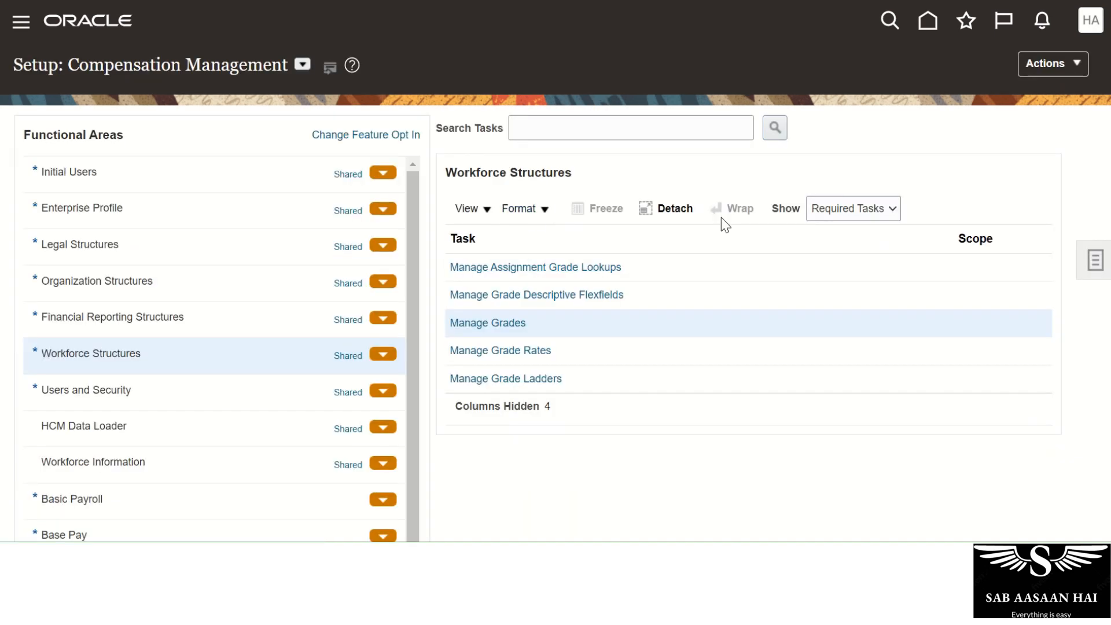
{"action": "left_click", "coordinate": [1094, 263]}
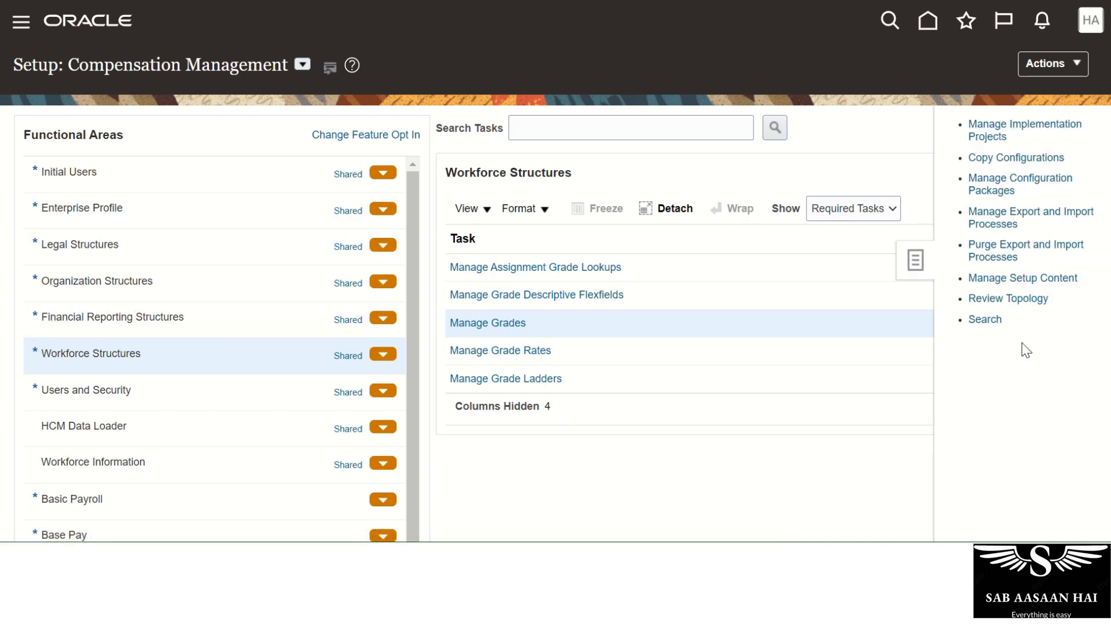
Search setup tasks for 'Manage Descriptive' and open Manage Descriptive Flexfields.
{"action": "left_click", "coordinate": [510, 351]}
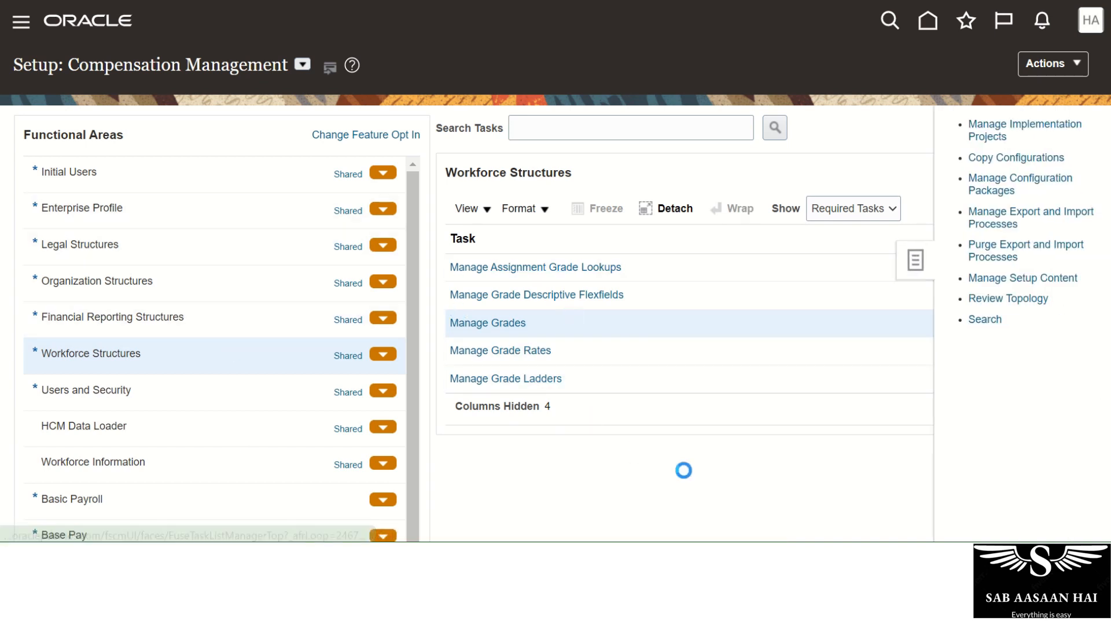
{"action": "left_click", "coordinate": [402, 134]}
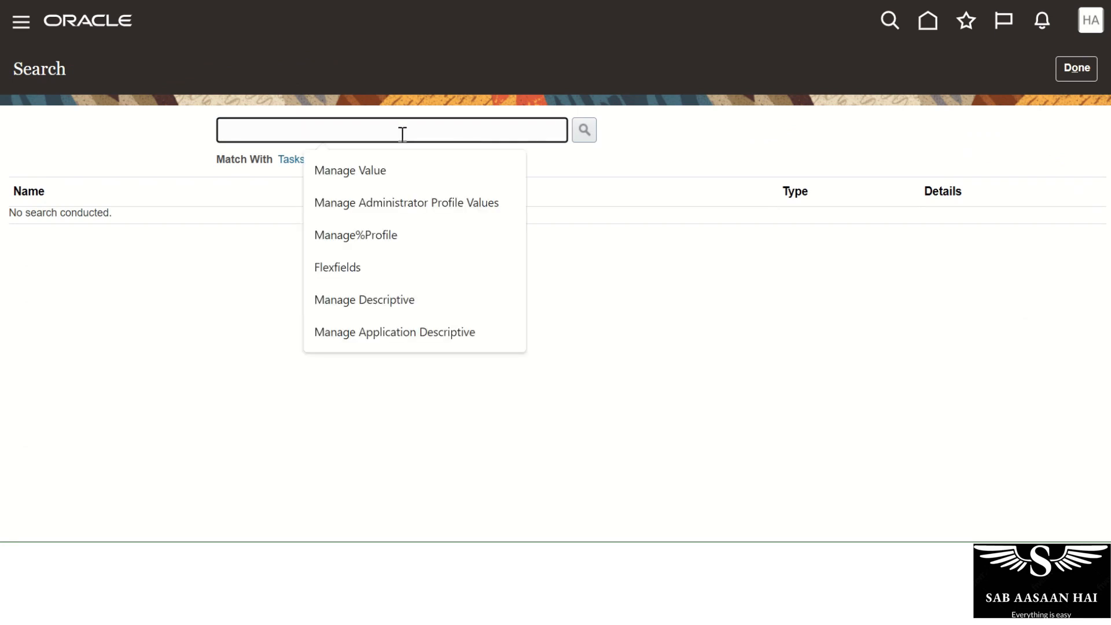
{"action": "type", "text": "Managg"}
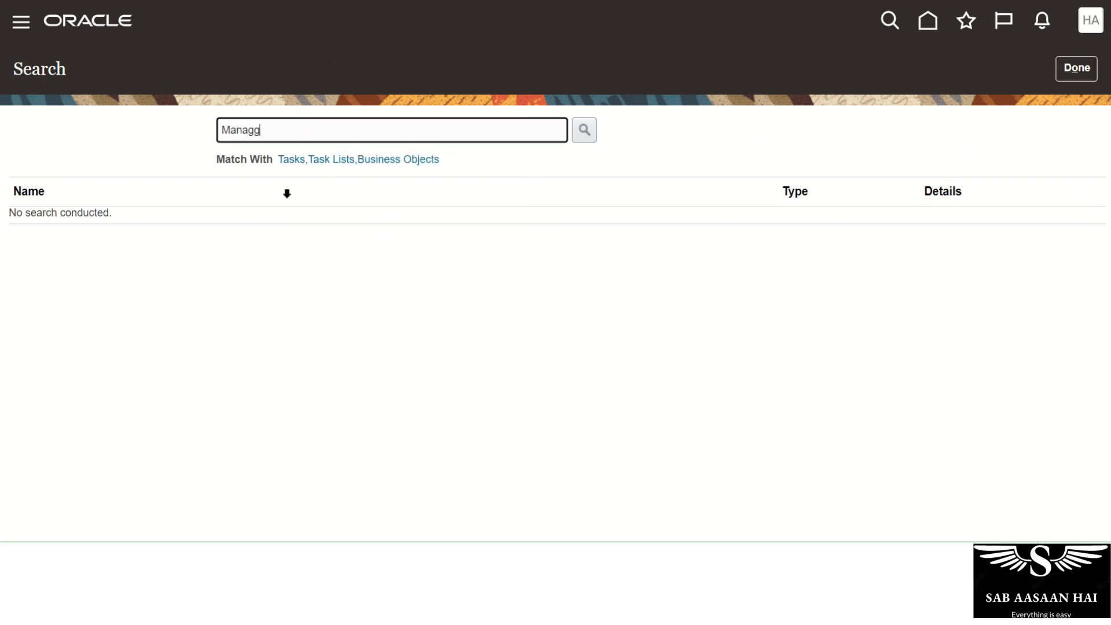
{"action": "key", "text": "BackSpace"}
{"action": "type", "text": "e De"}
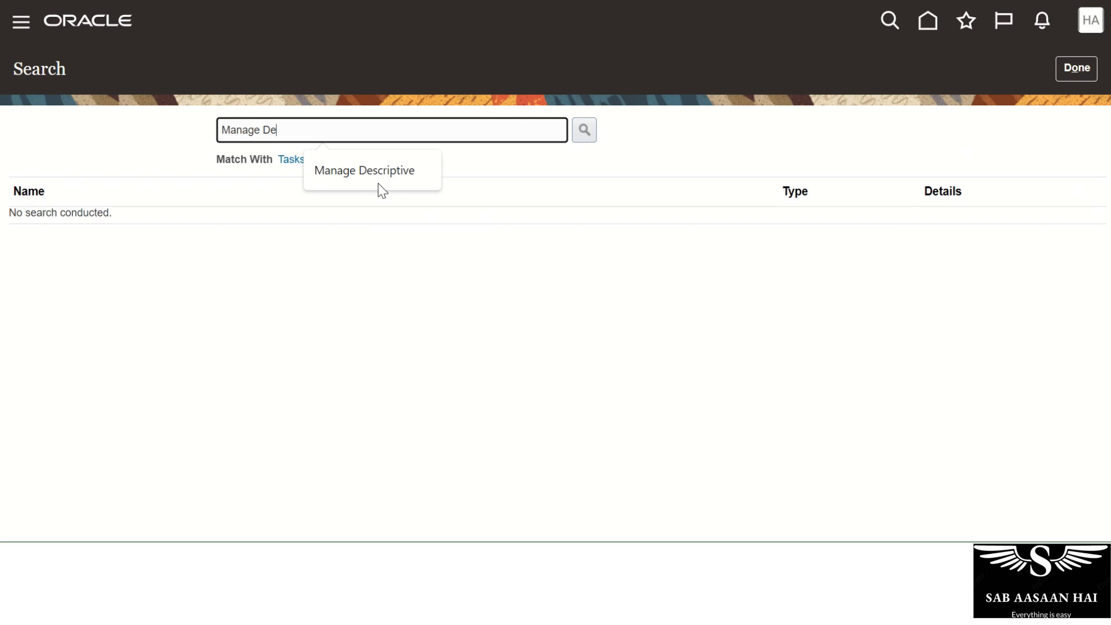
{"action": "left_click", "coordinate": [393, 174]}
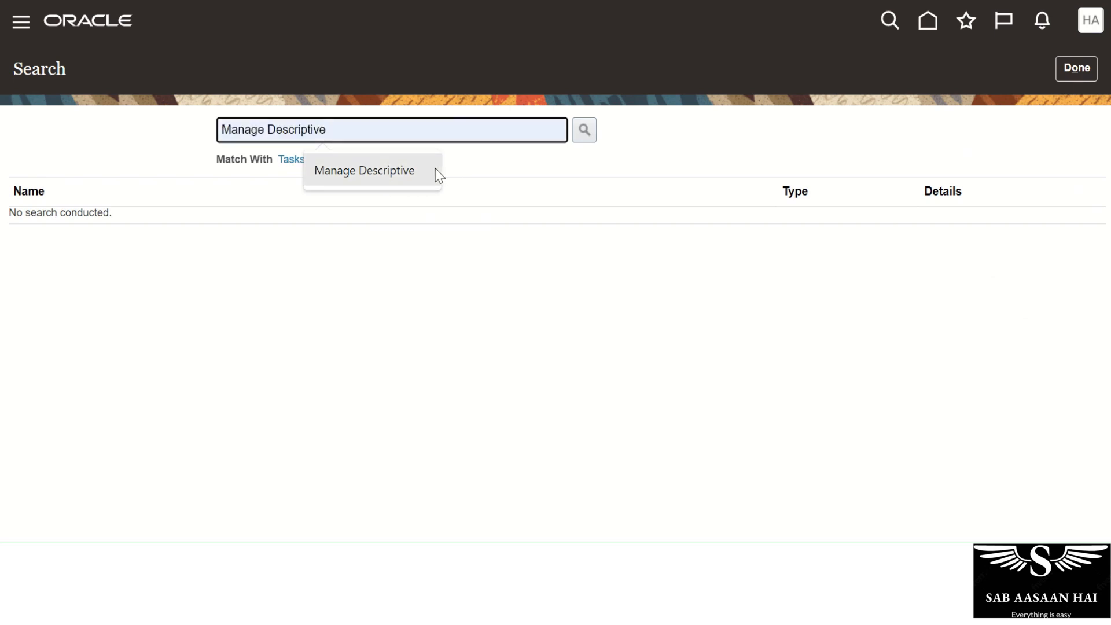
{"action": "left_click", "coordinate": [584, 129]}
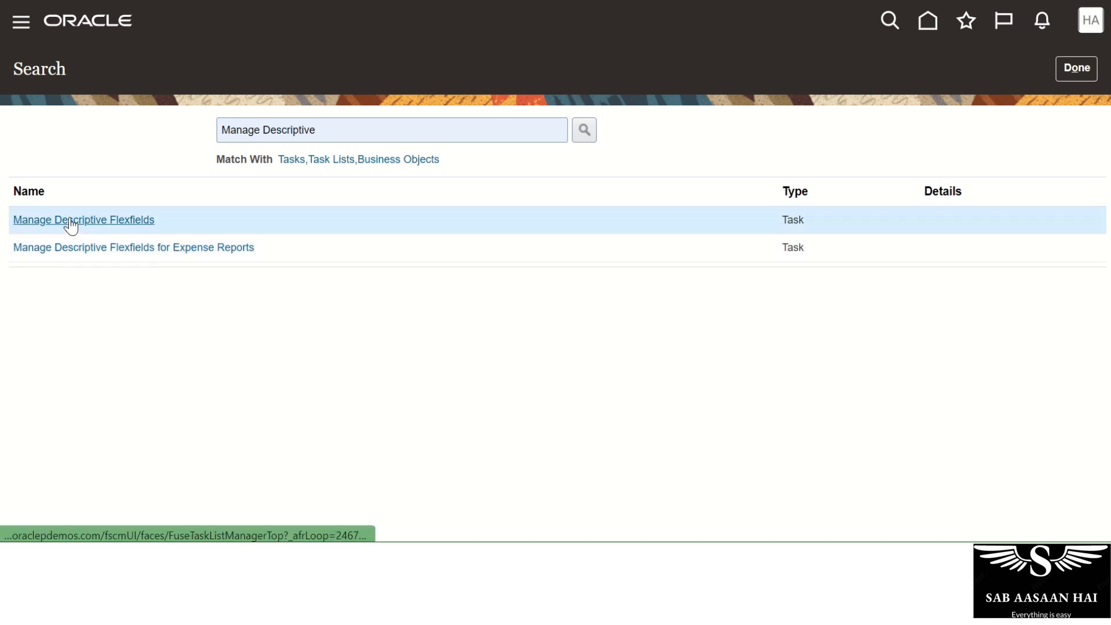
{"action": "left_click", "coordinate": [71, 223]}
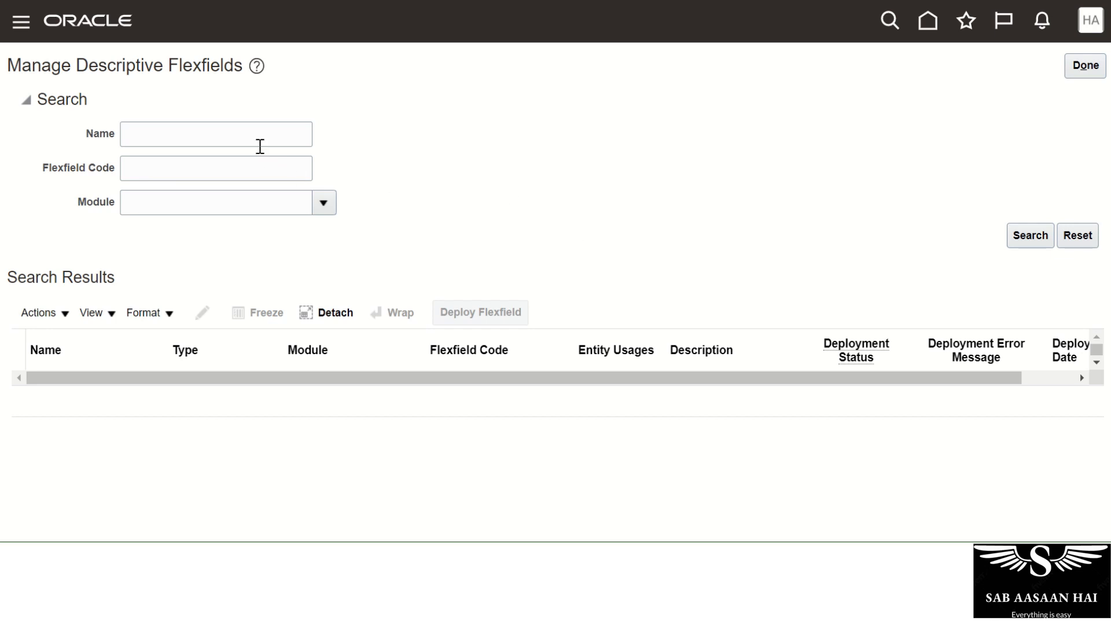
Search the descriptive flexfields for the name 'Grade'.
{"action": "left_click", "coordinate": [259, 138]}
{"action": "type", "text": "Grade"}
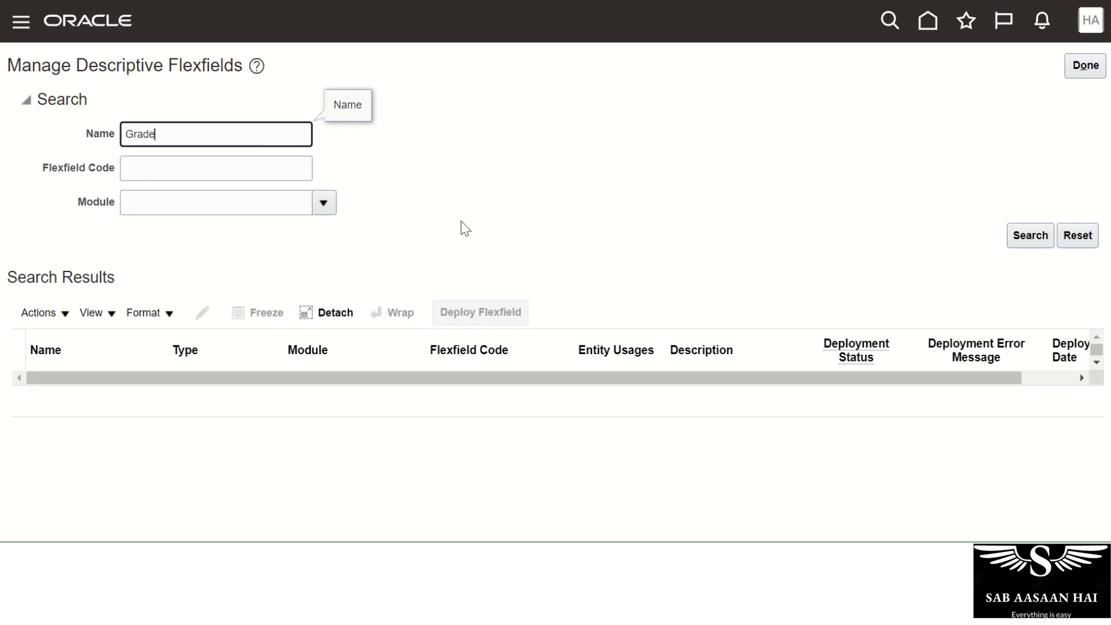
{"action": "key", "text": "Return"}
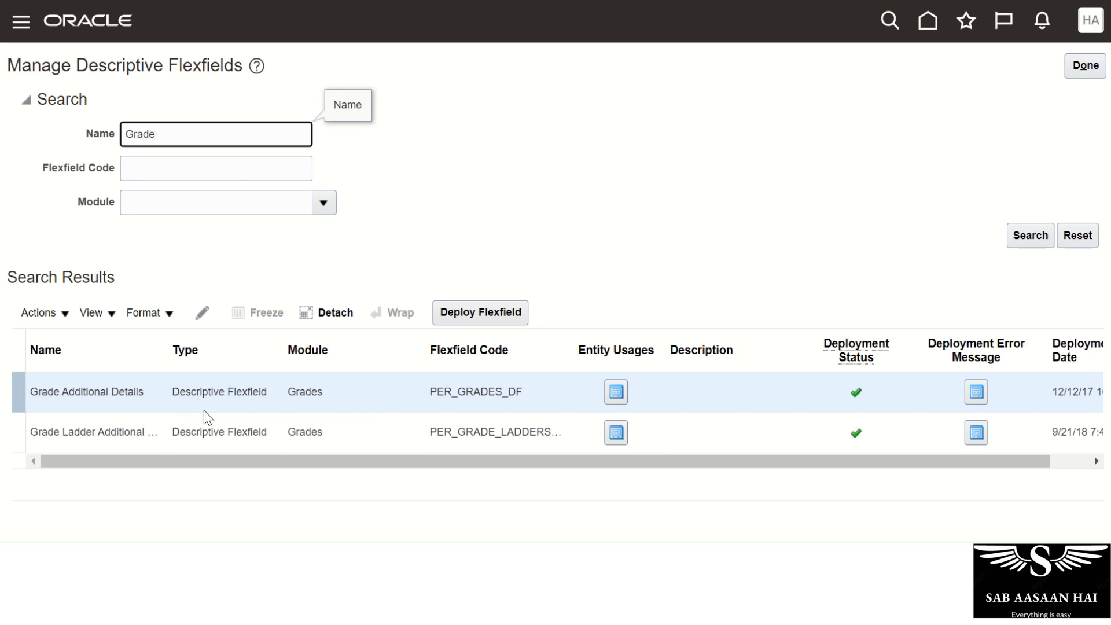
Review the Grade Additional Details row as a Descriptive Flexfield and open it for editing.
{"action": "left_click", "coordinate": [44, 394]}
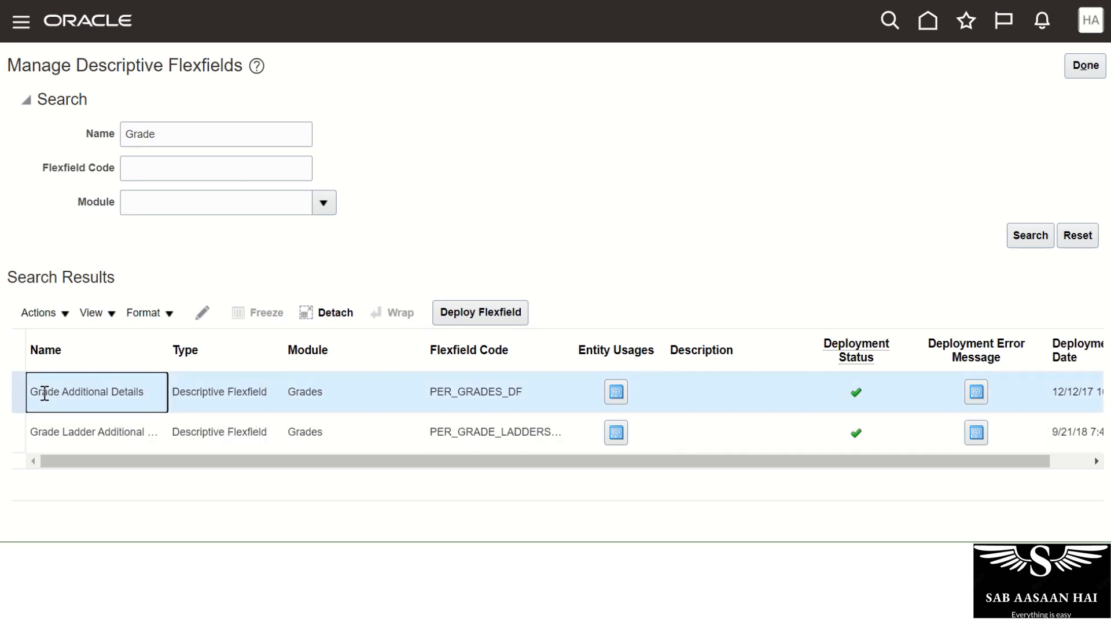
{"action": "left_click_drag", "start_coordinate": [43, 393], "coordinate": [154, 398]}
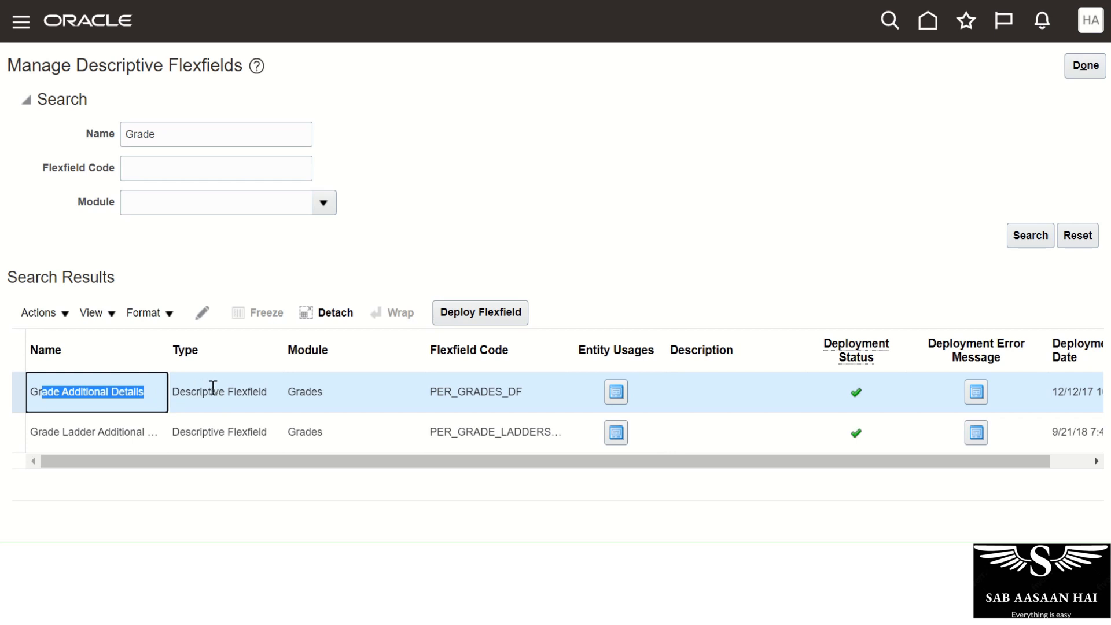
{"action": "left_click", "coordinate": [213, 388]}
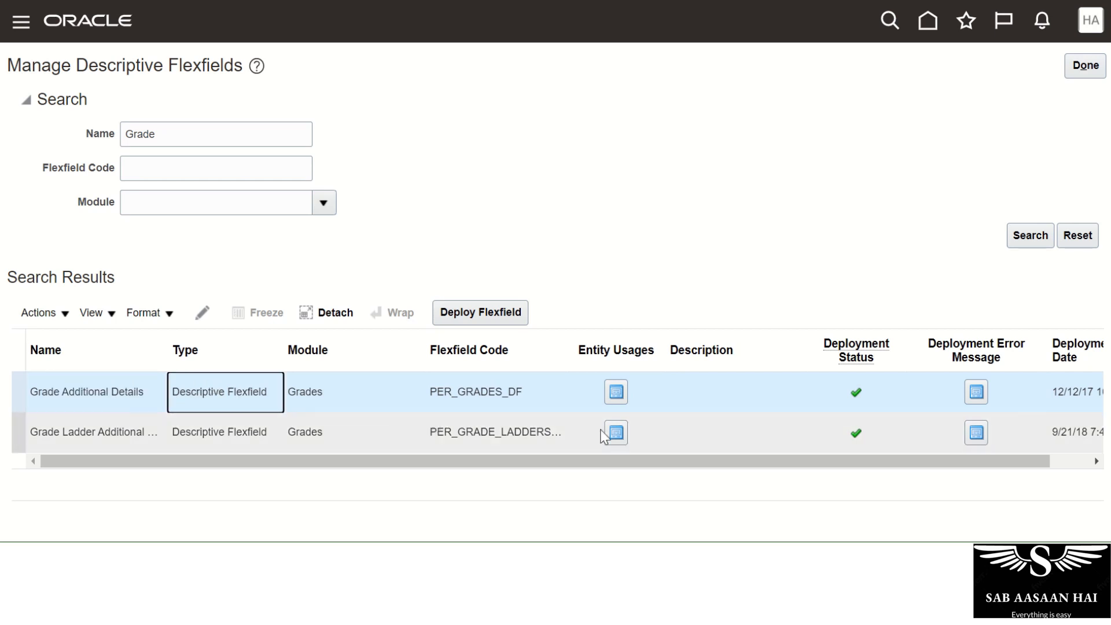
{"action": "mouse_move", "coordinate": [855, 403]}
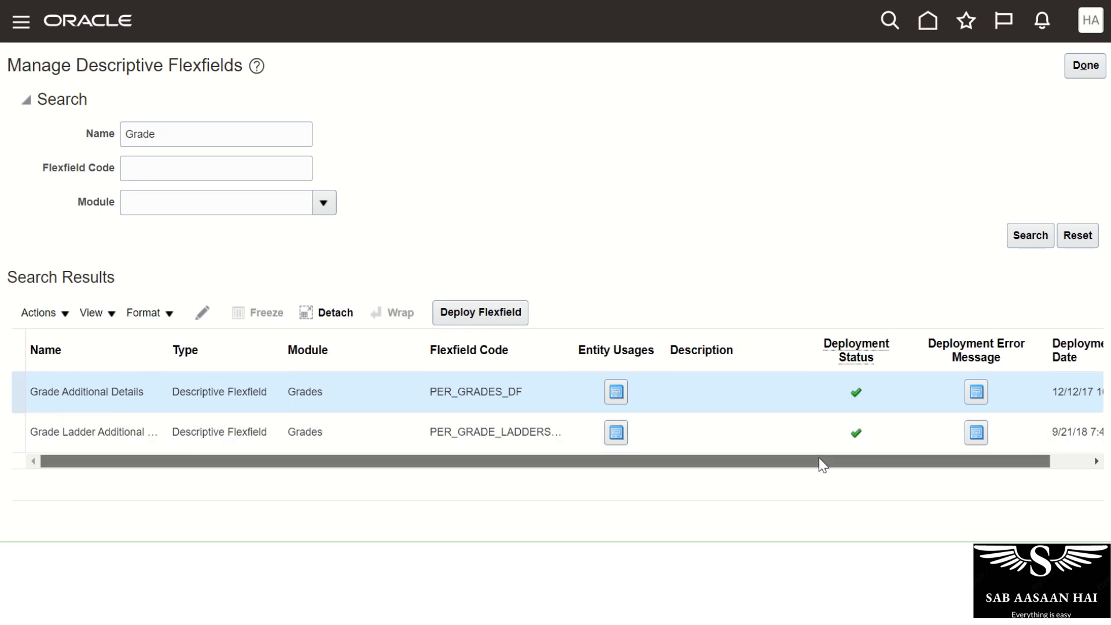
{"action": "left_click_drag", "start_coordinate": [821, 464], "coordinate": [544, 464]}
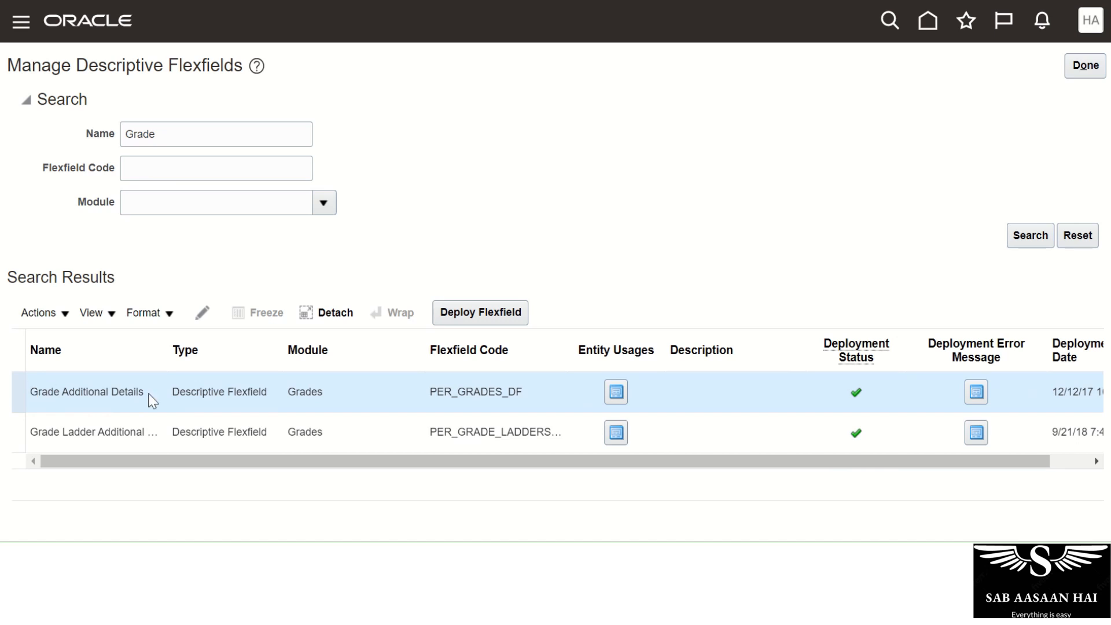
{"action": "left_click_drag", "start_coordinate": [172, 394], "coordinate": [269, 394]}
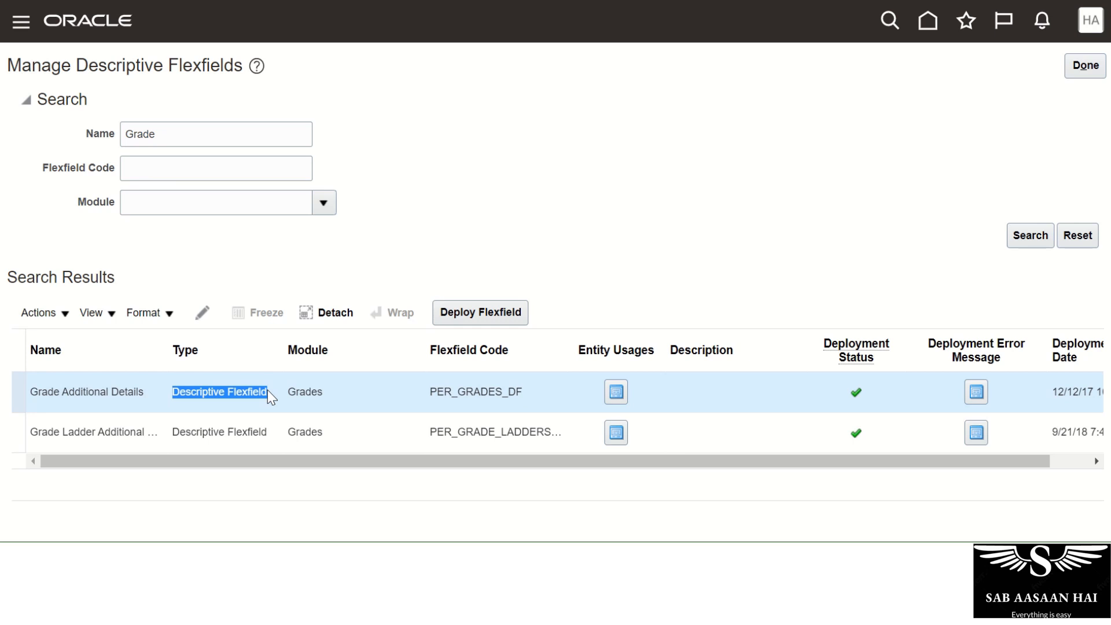
{"action": "left_click", "coordinate": [203, 315]}
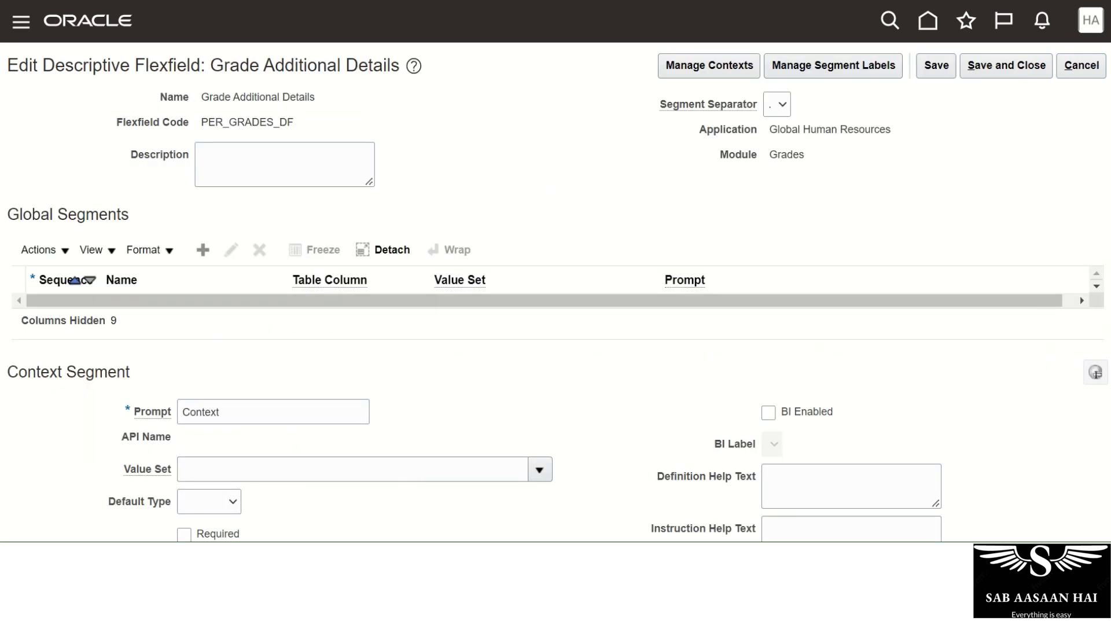
Review the Context Segment and Global Segments sections, then add a new global segment.
{"action": "scroll", "coordinate": [555, 271], "scroll_direction": "down", "scroll_amount": 3}
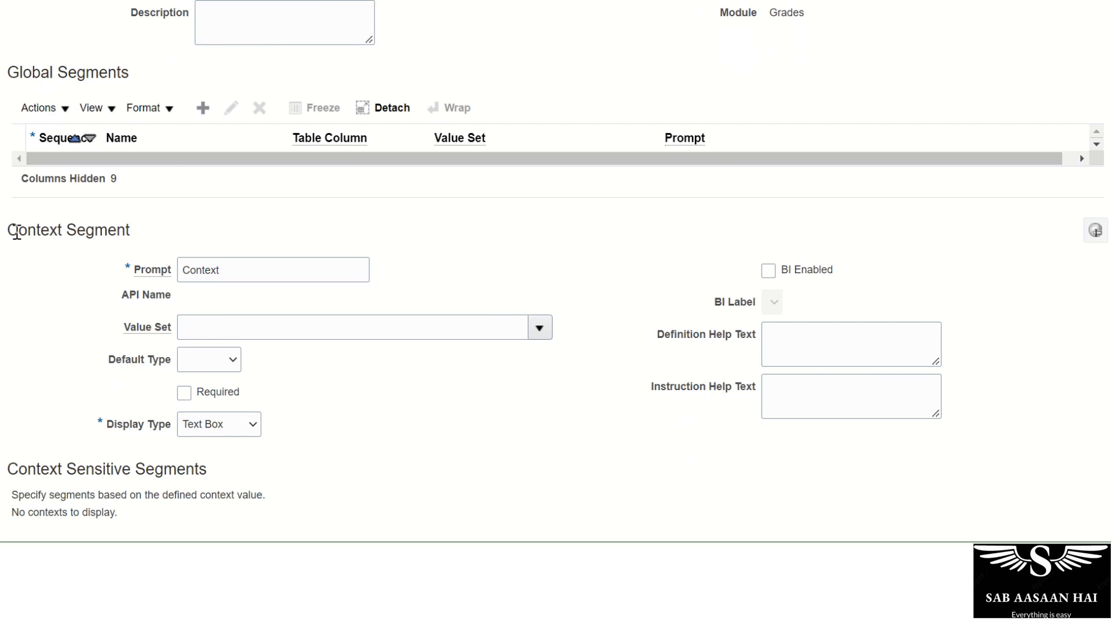
{"action": "left_click_drag", "start_coordinate": [8, 229], "coordinate": [140, 234]}
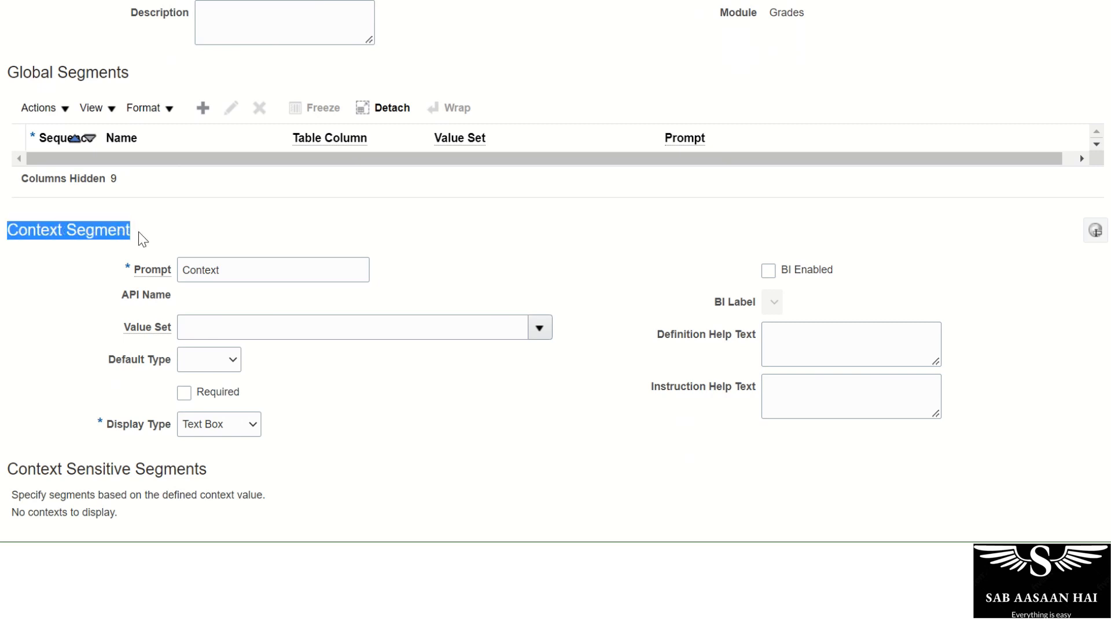
{"action": "scroll", "coordinate": [137, 243], "scroll_direction": "up", "scroll_amount": 2}
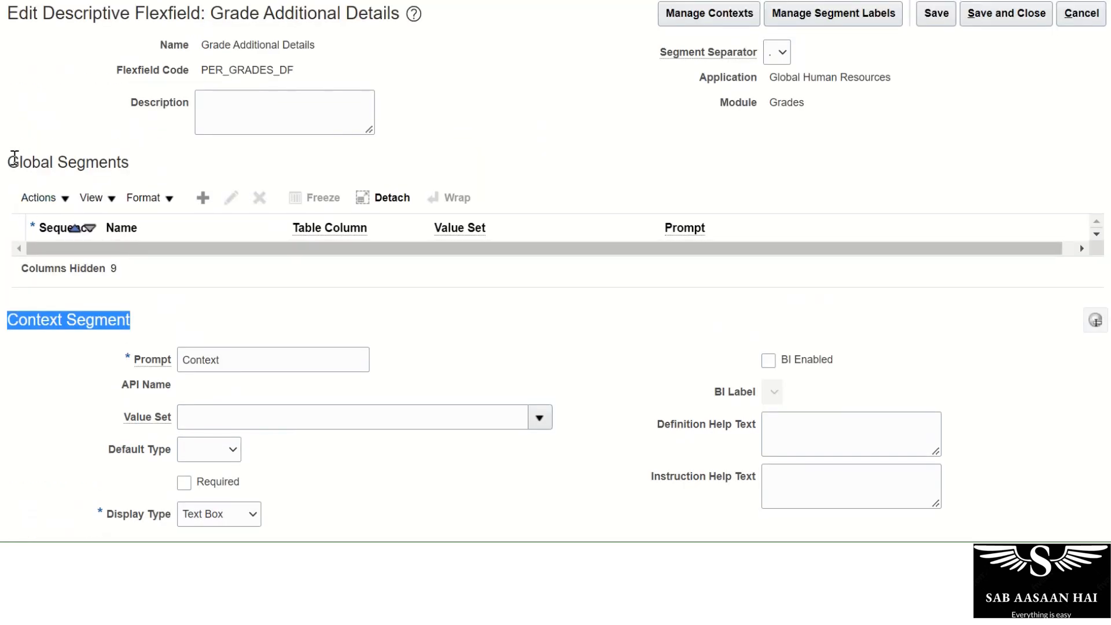
{"action": "left_click_drag", "start_coordinate": [9, 161], "coordinate": [137, 169]}
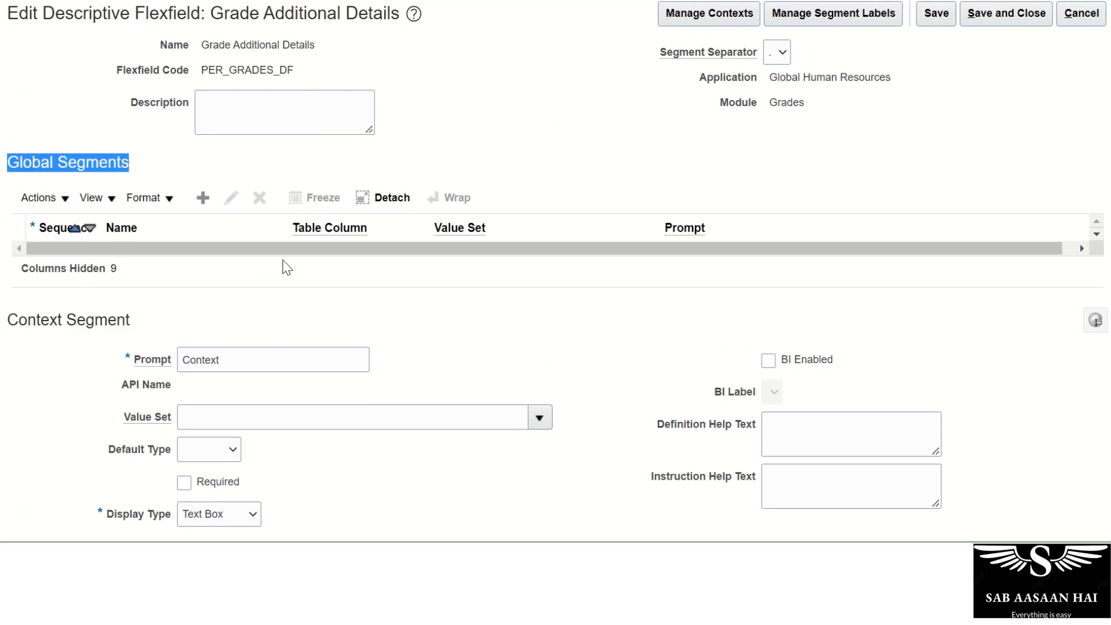
{"action": "left_click", "coordinate": [417, 279]}
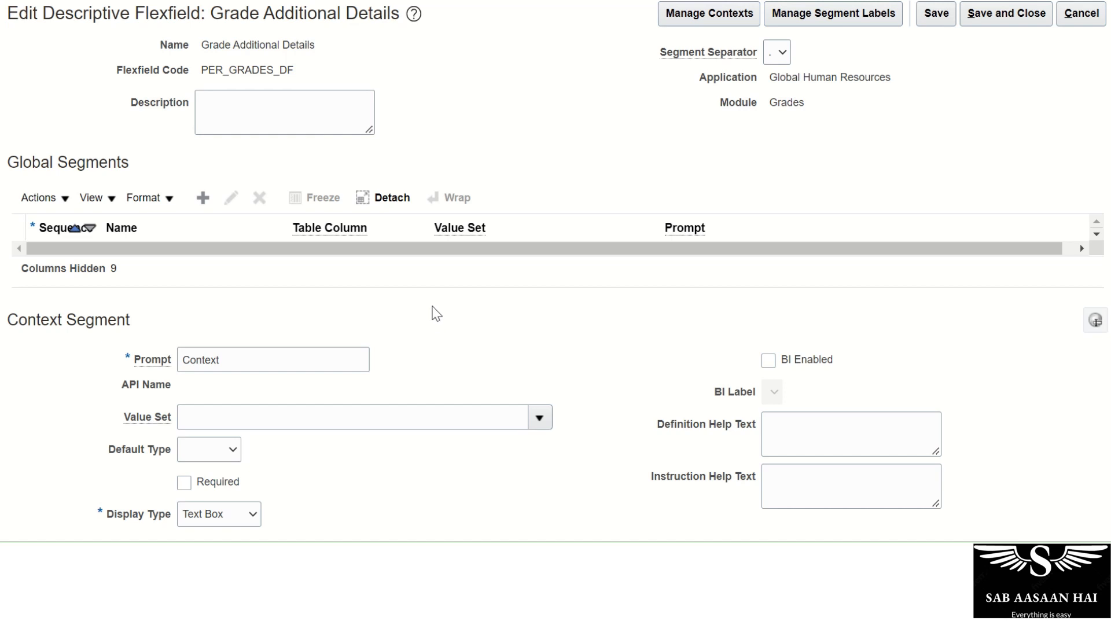
{"action": "left_click", "coordinate": [203, 198]}
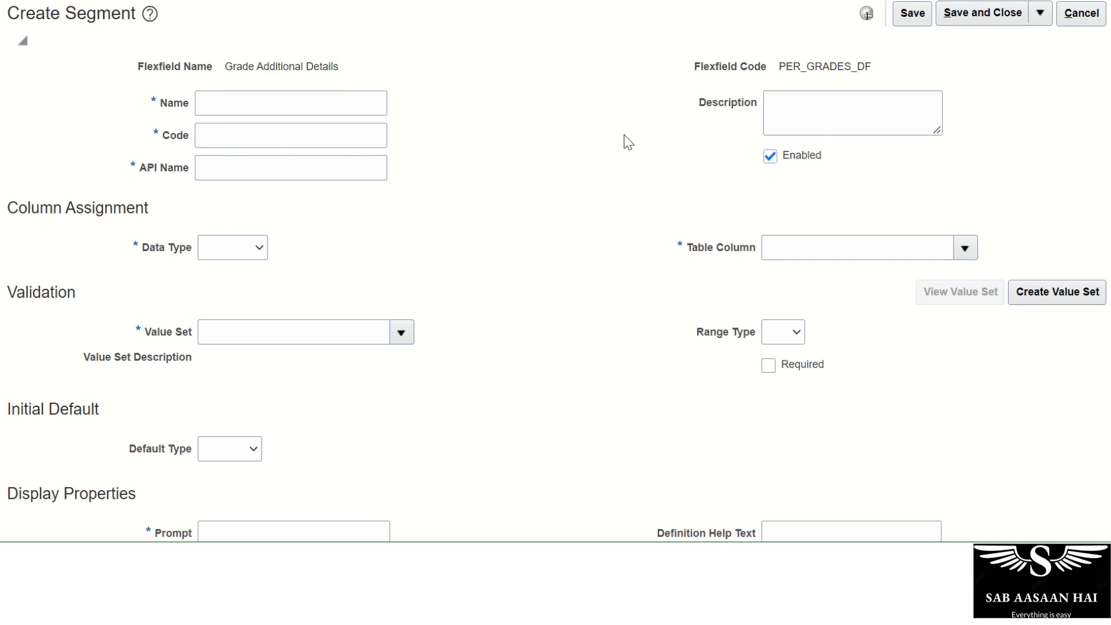
Name the segment 'Grade Level' and set its data type to Character.
{"action": "left_click", "coordinate": [240, 106]}
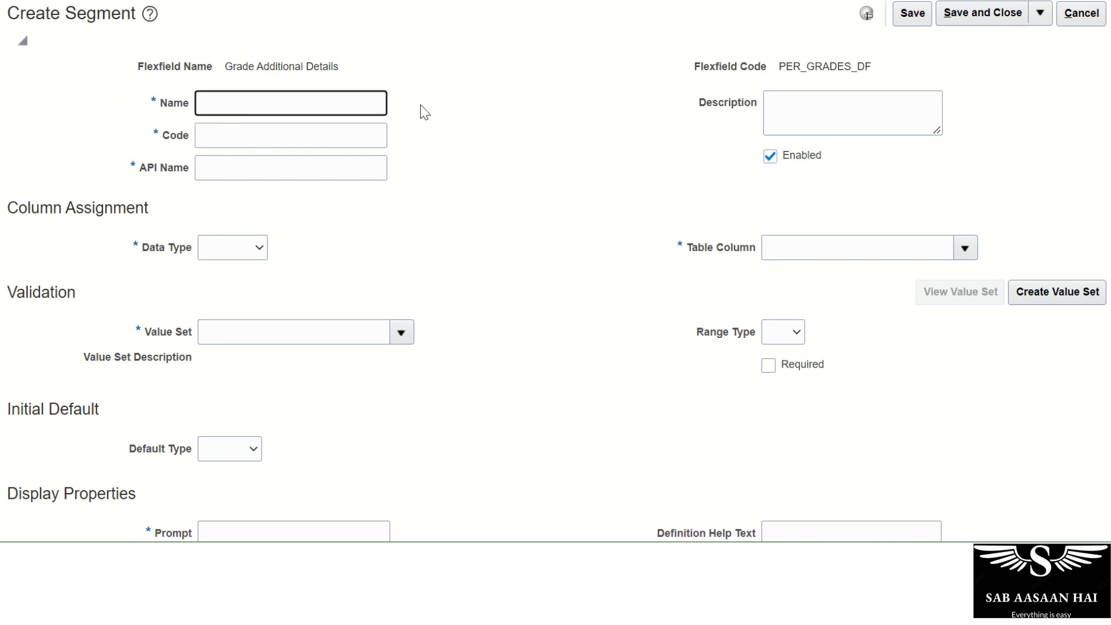
{"action": "type", "text": "Grade Level"}
{"action": "key", "text": "Tab"}
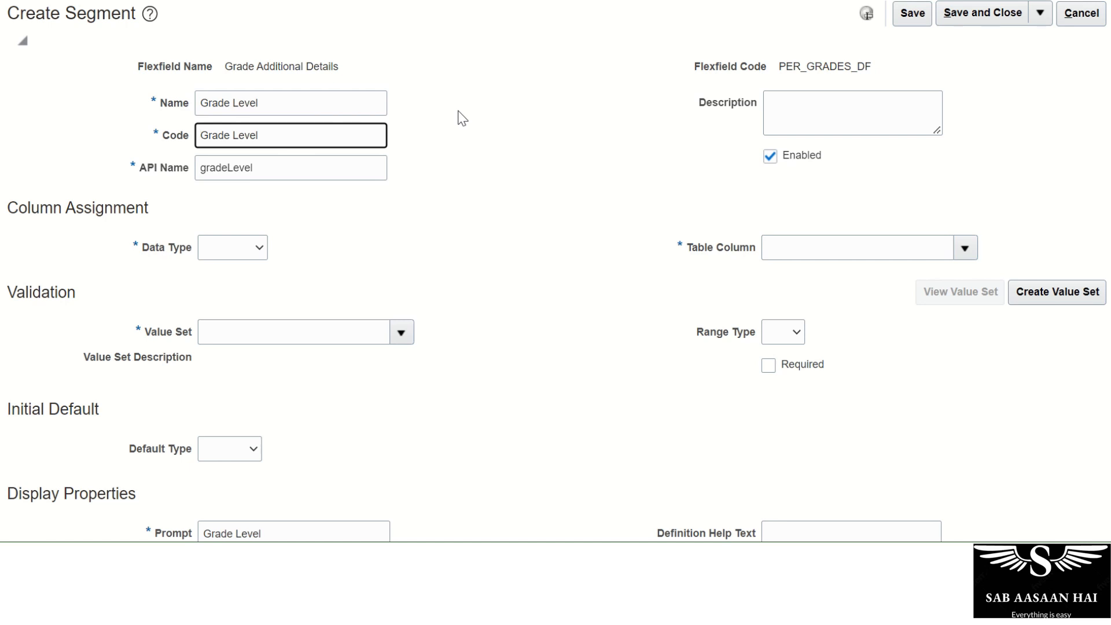
{"action": "left_click", "coordinate": [259, 249]}
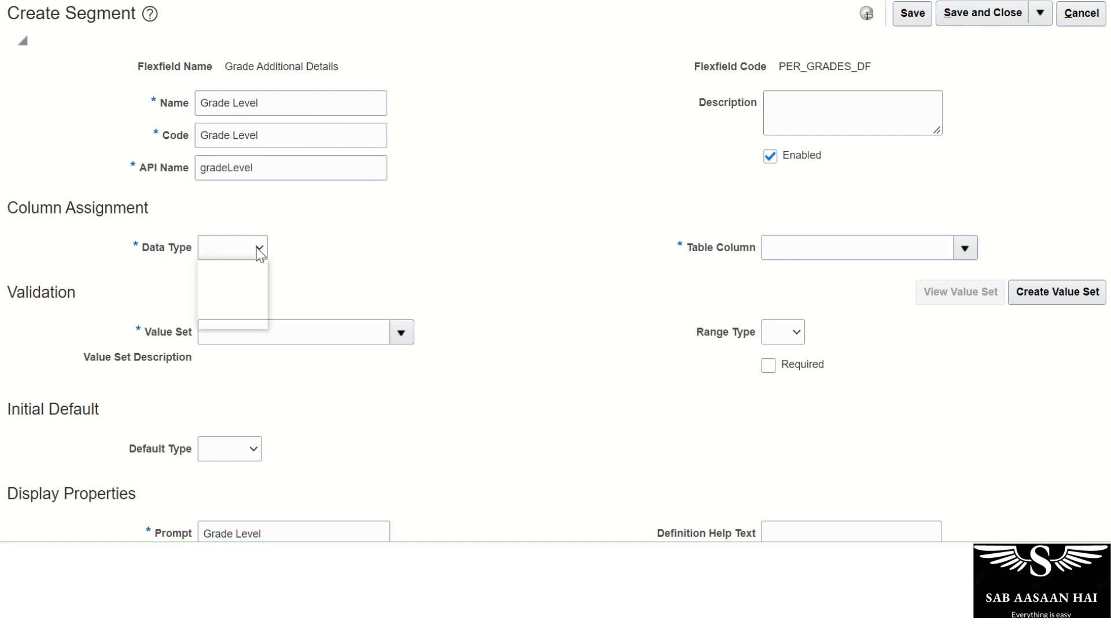
{"action": "left_click", "coordinate": [255, 283]}
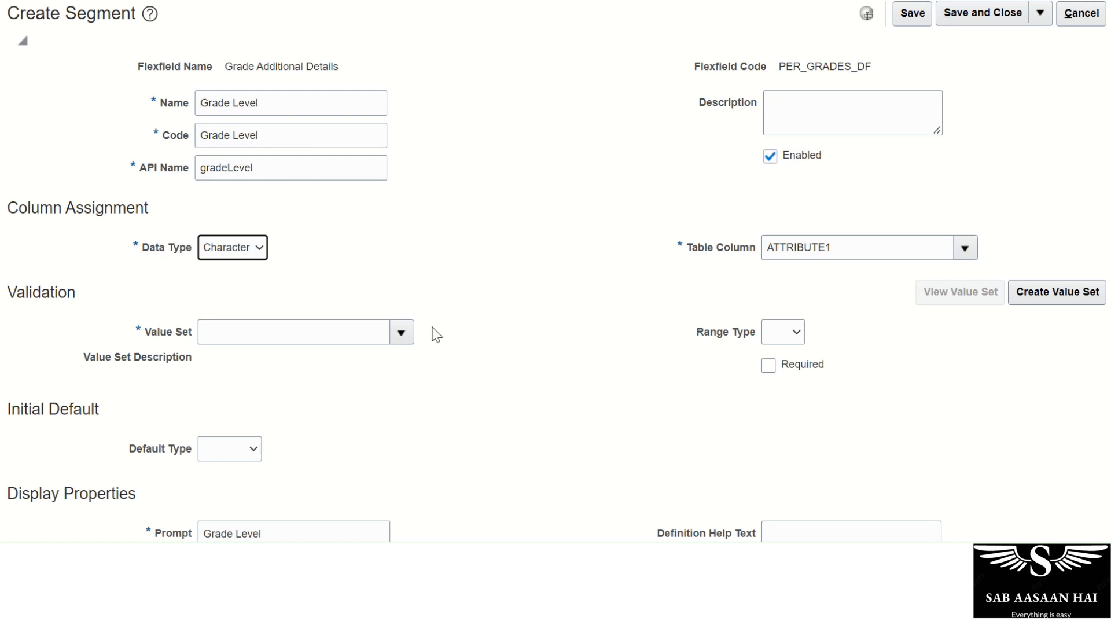
Browse the existing value sets without choosing one, then begin a new value set.
{"action": "left_click", "coordinate": [398, 335]}
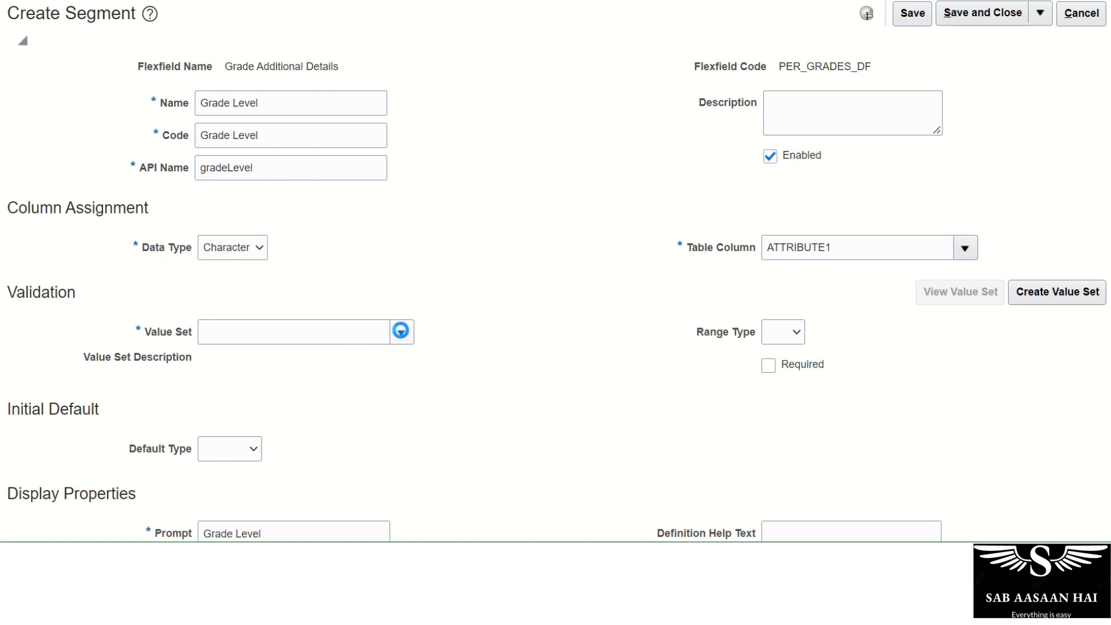
{"action": "left_click", "coordinate": [401, 332]}
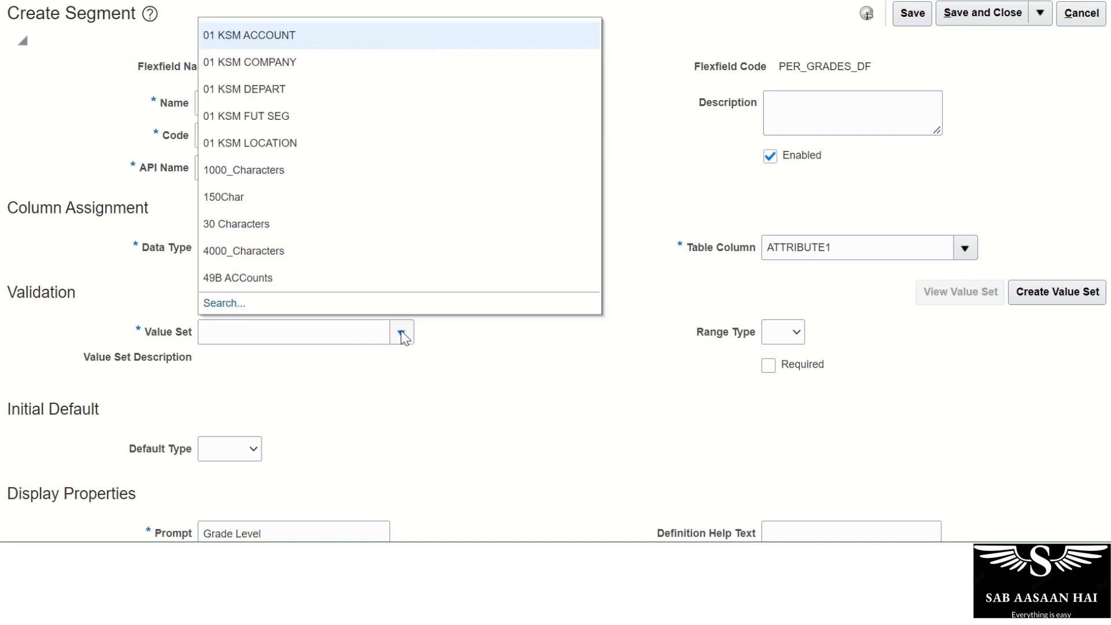
{"action": "left_click", "coordinate": [440, 379]}
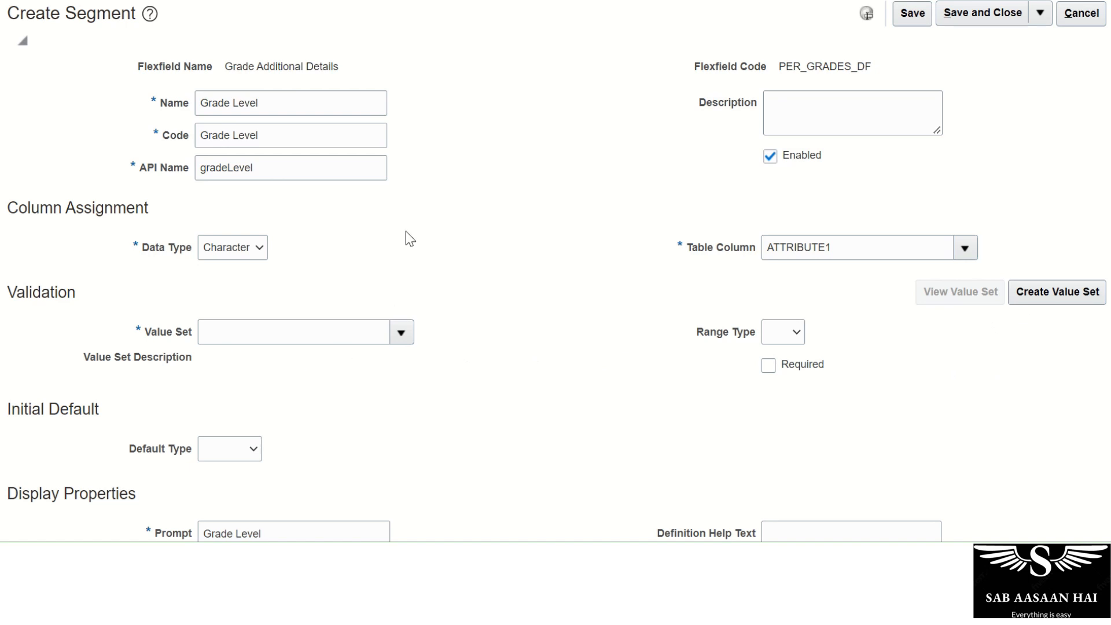
{"action": "left_click", "coordinate": [1062, 301]}
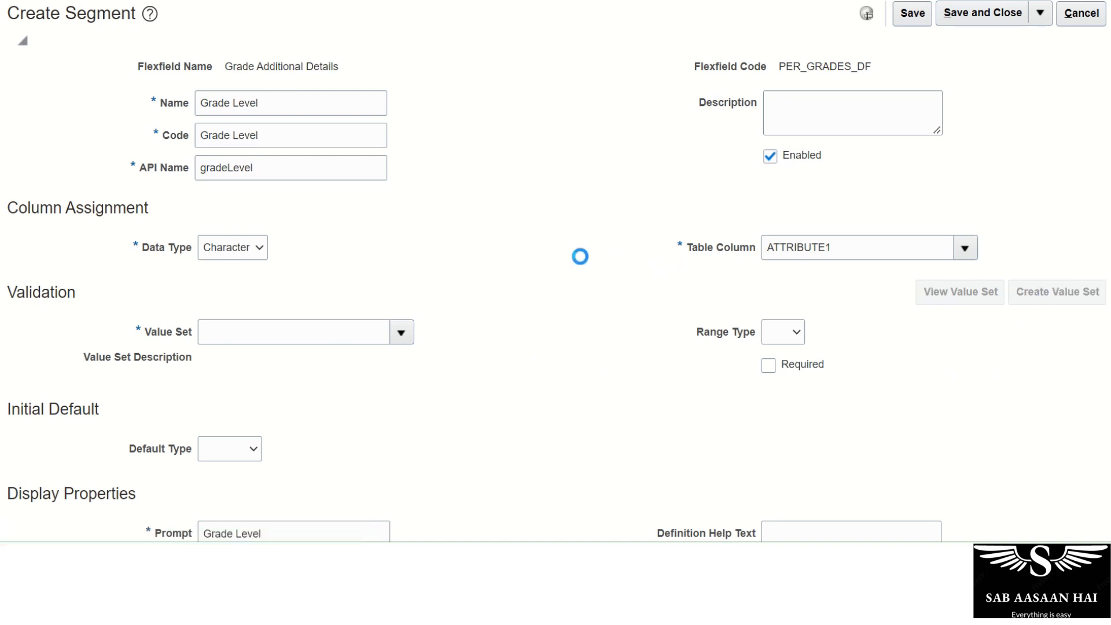
Give the value set code 'AA Grade Level' and module Global Human Resources.
{"action": "left_click", "coordinate": [157, 54]}
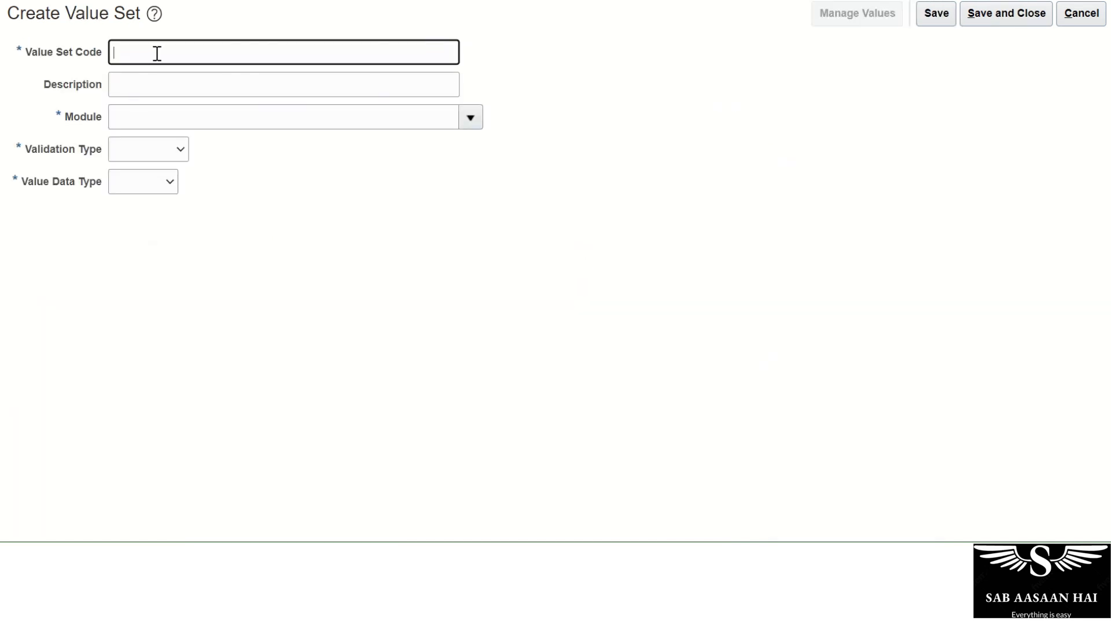
{"action": "type", "text": "AA Gr"}
{"action": "key", "text": "BackSpace"}
{"action": "key", "text": "BackSpace"}
{"action": "type", "text": "rag"}
{"action": "type", "text": "e Level"}
{"action": "key", "text": "Tab"}
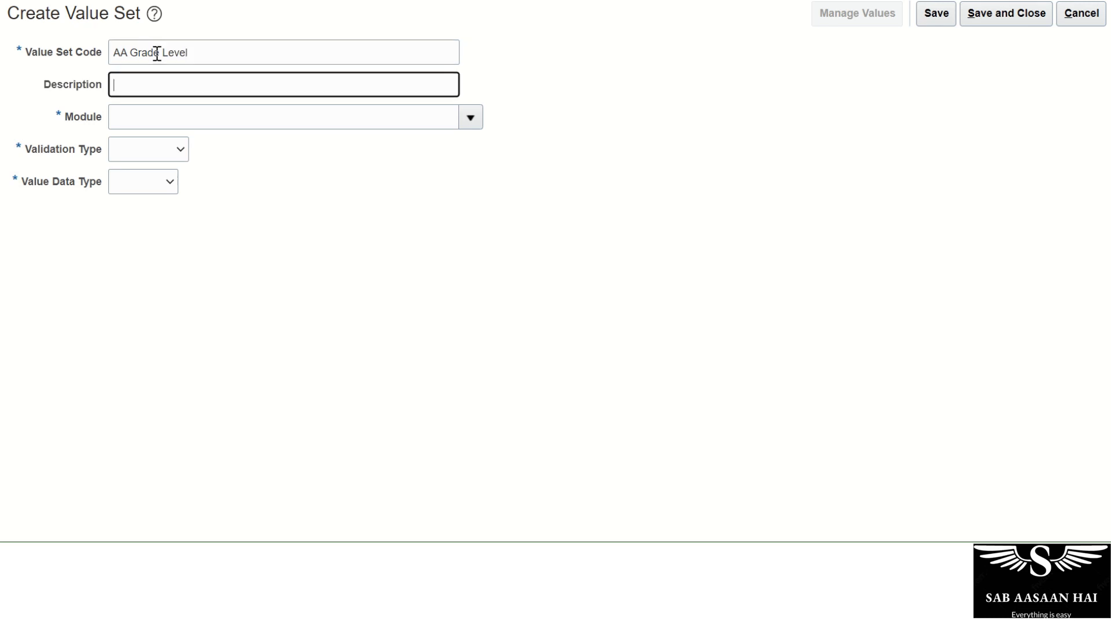
{"action": "key", "text": "Tab"}
{"action": "type", "text": "Gl"}
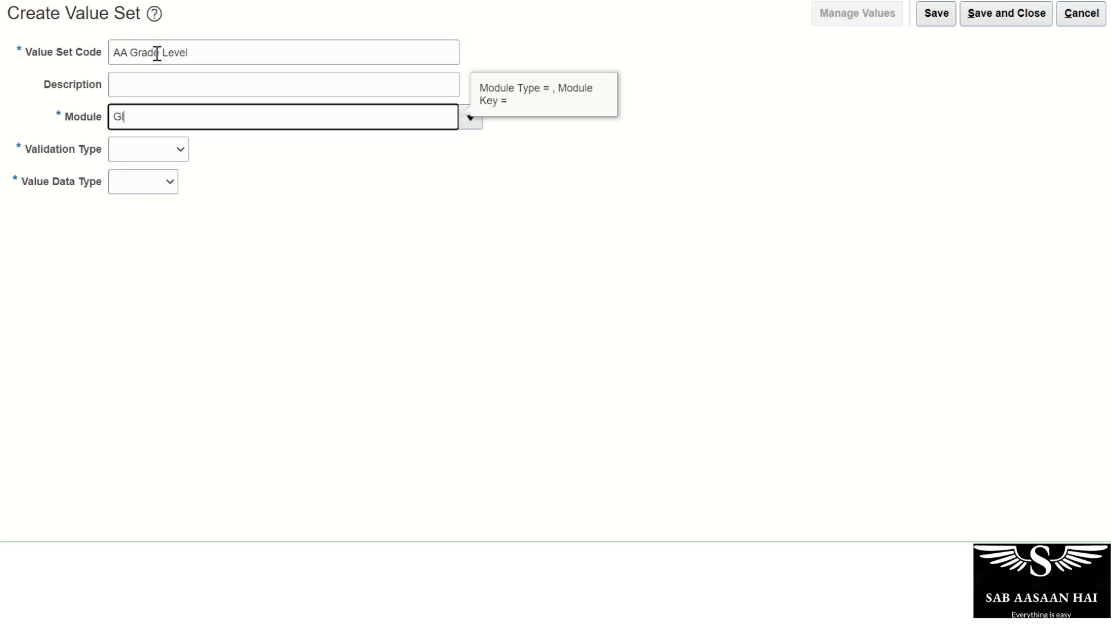
{"action": "type", "text": "obal Human"}
{"action": "key", "text": "Tab"}
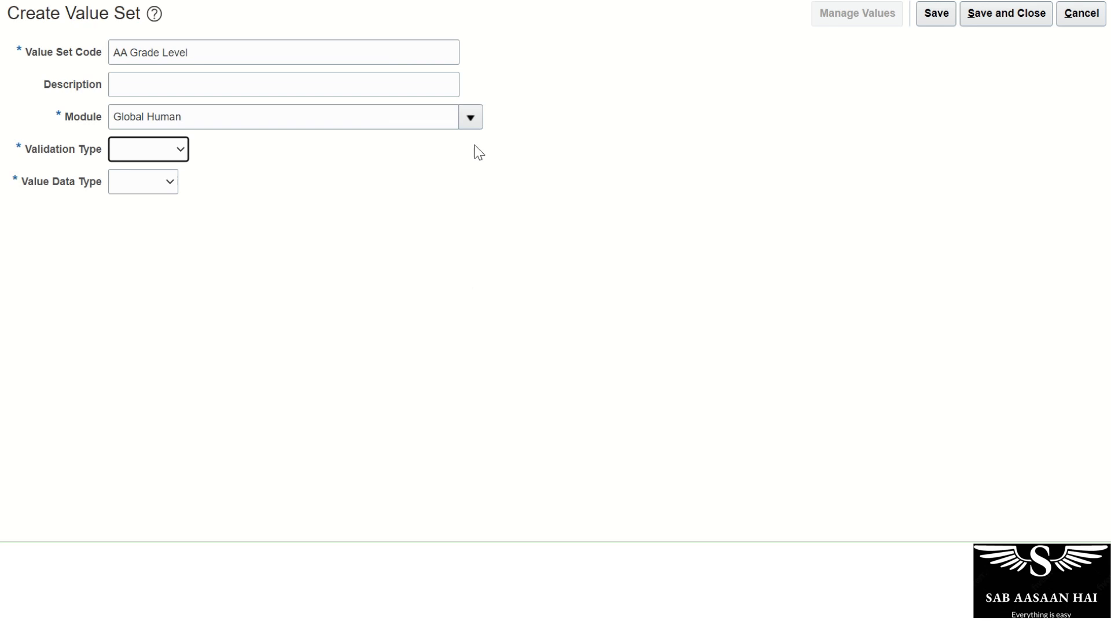
{"action": "left_click", "coordinate": [470, 118]}
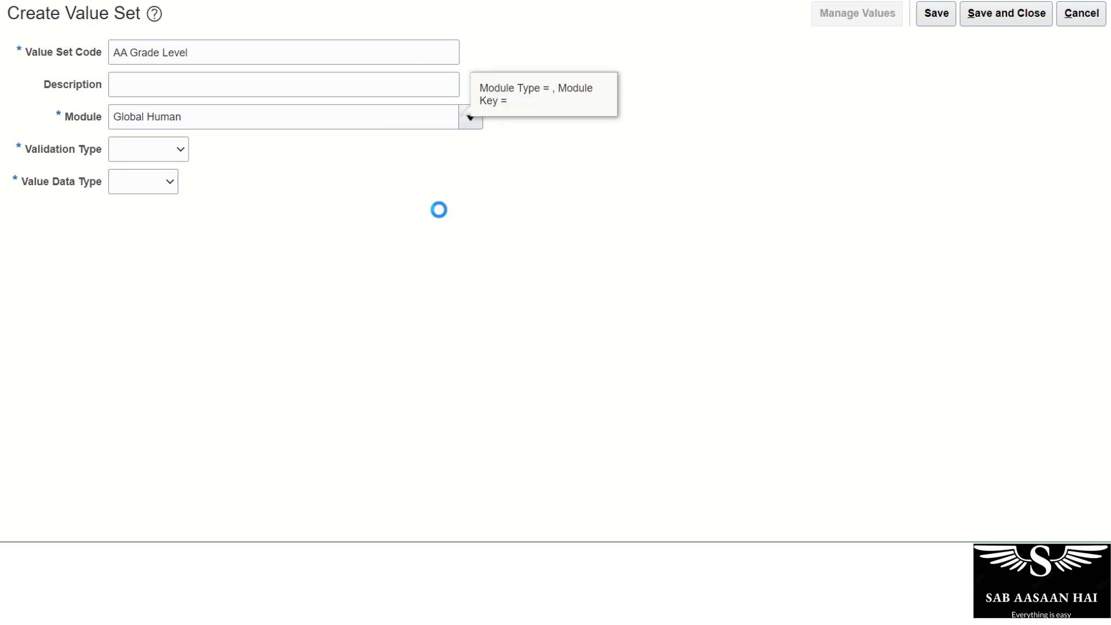
{"action": "left_click", "coordinate": [139, 409]}
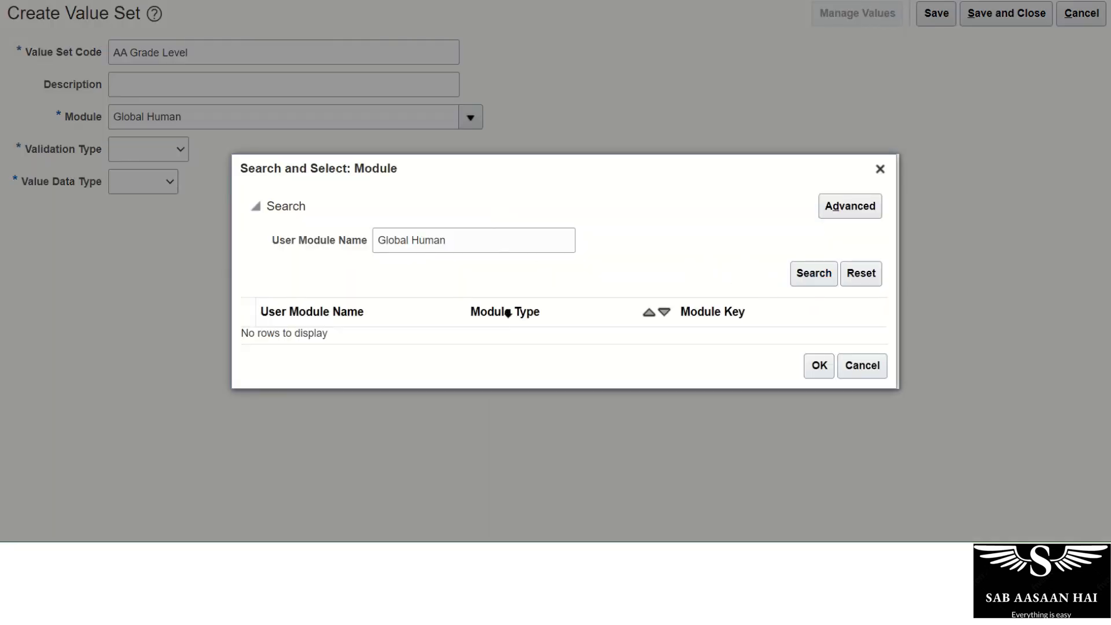
{"action": "left_click", "coordinate": [398, 324]}
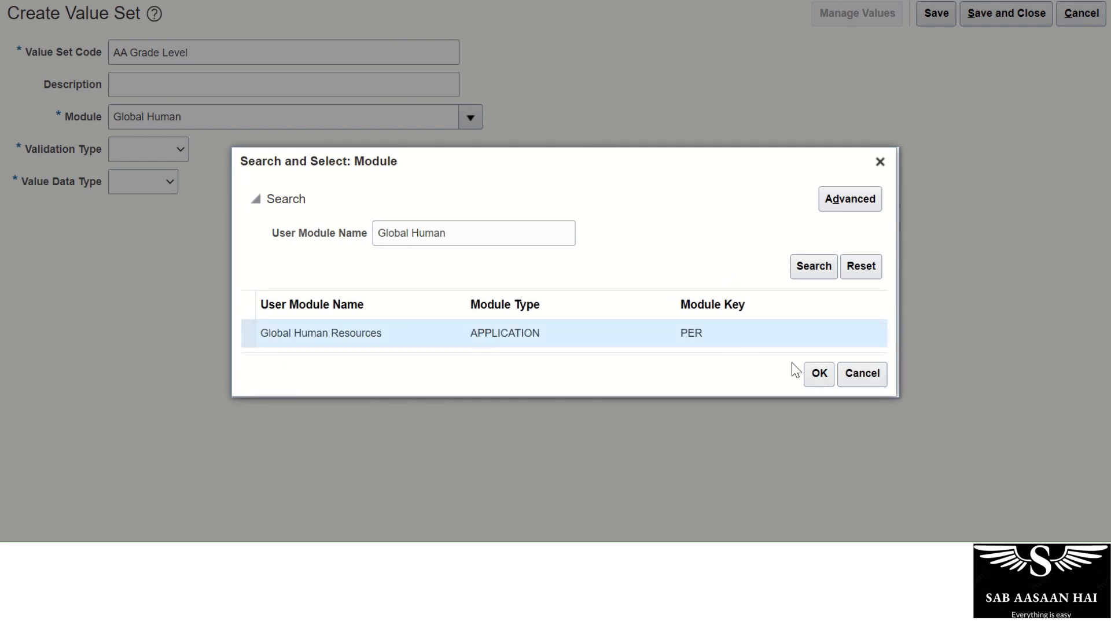
{"action": "left_click", "coordinate": [818, 373]}
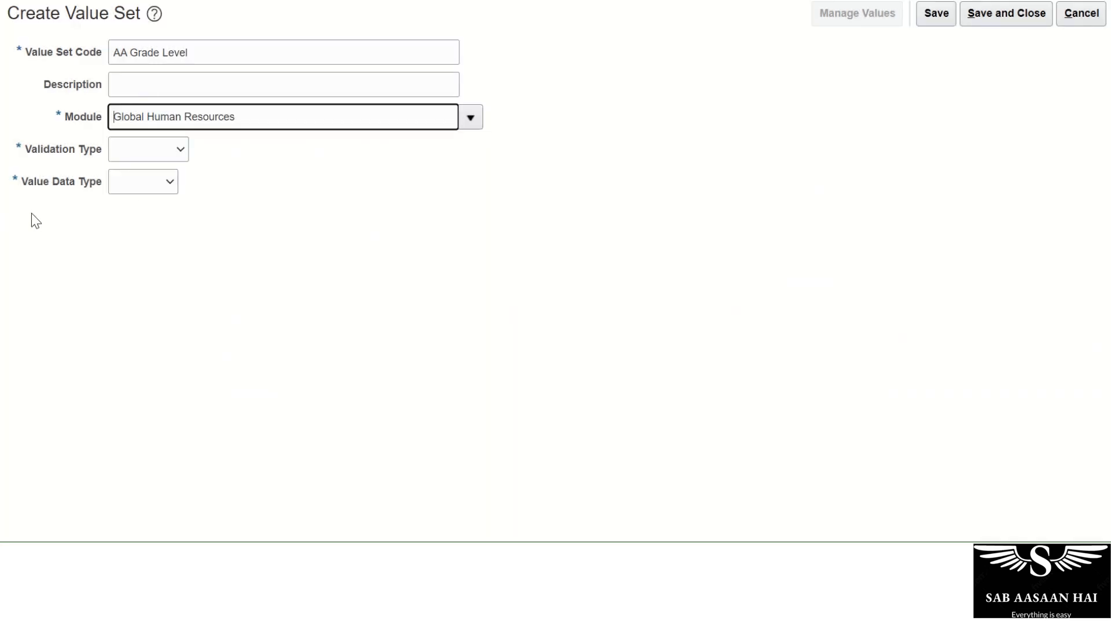
Make the value set Independent, Character, Text subtype, maximum length 5, and save it.
{"action": "left_click", "coordinate": [161, 155]}
{"action": "left_click", "coordinate": [148, 195]}
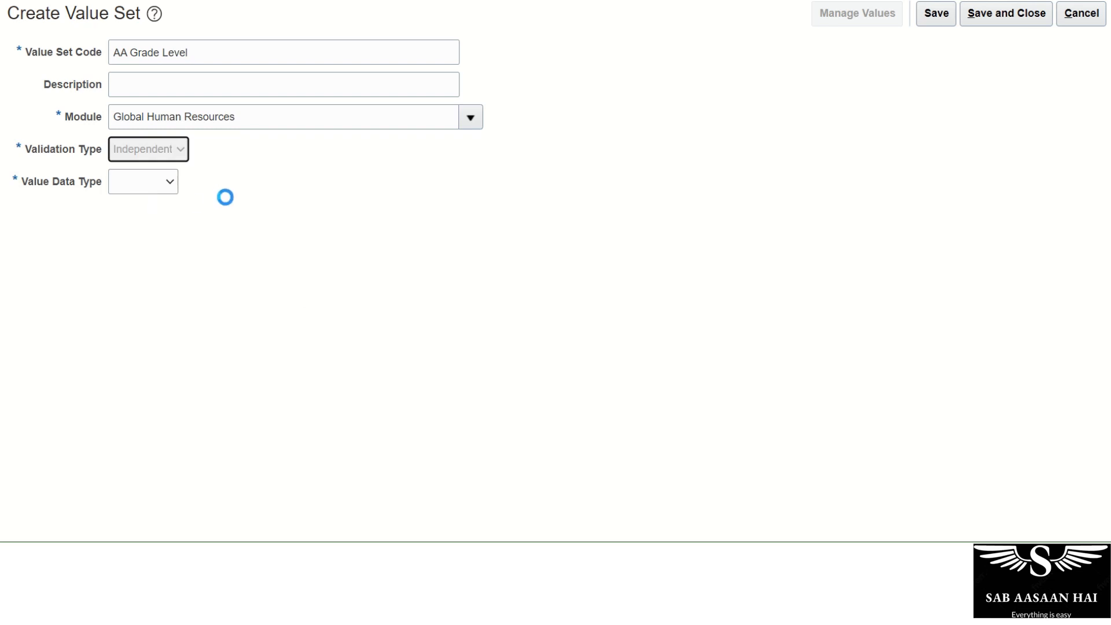
{"action": "left_click", "coordinate": [215, 181]}
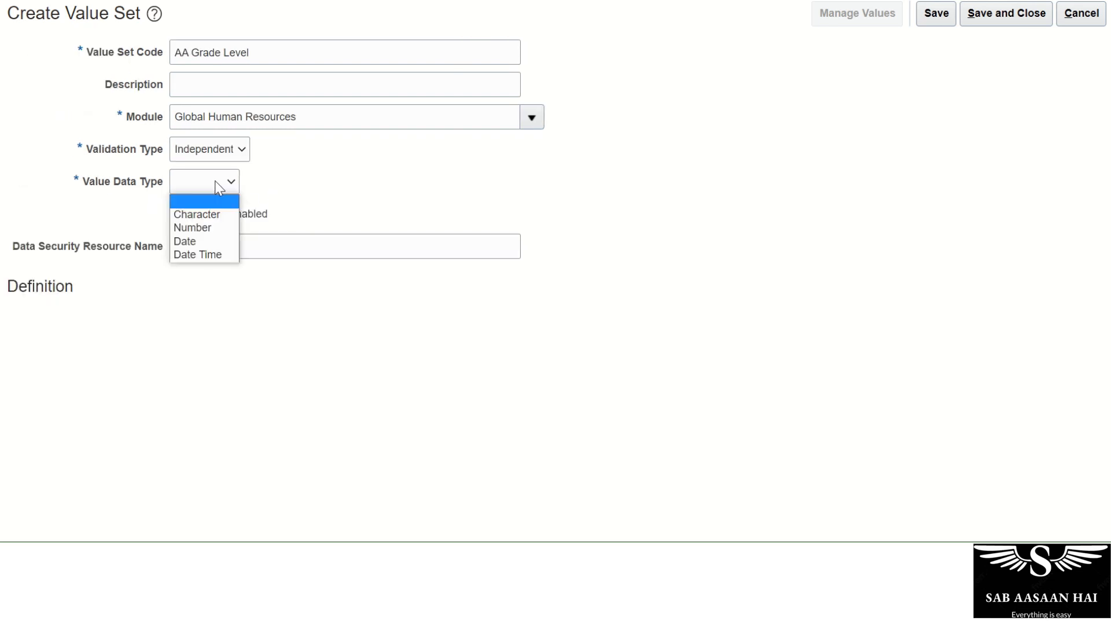
{"action": "left_click", "coordinate": [214, 215]}
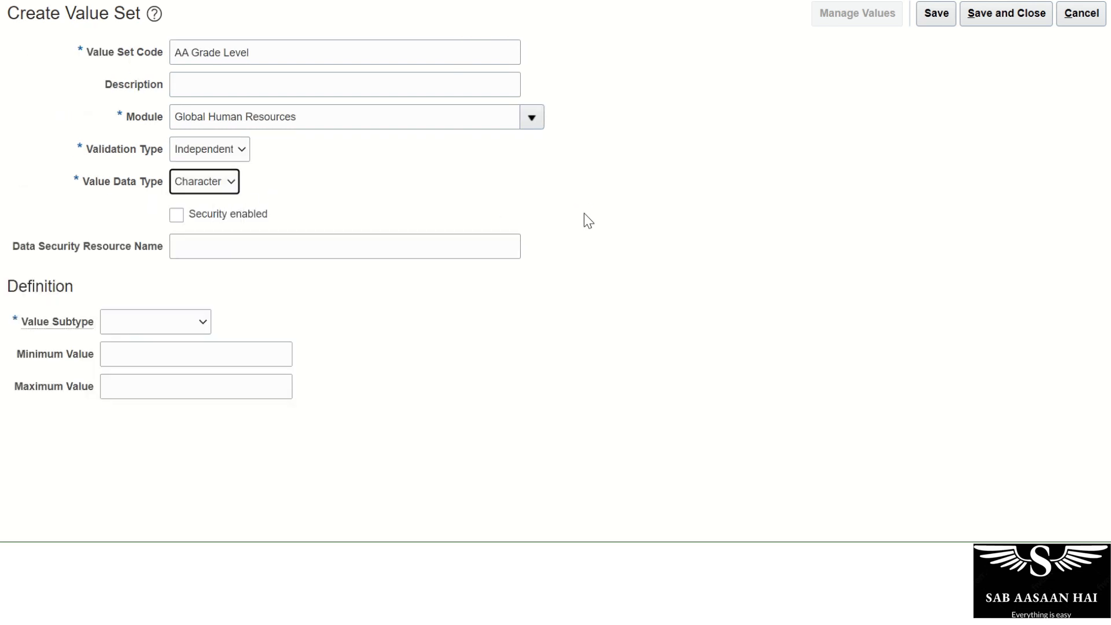
{"action": "left_click", "coordinate": [151, 322]}
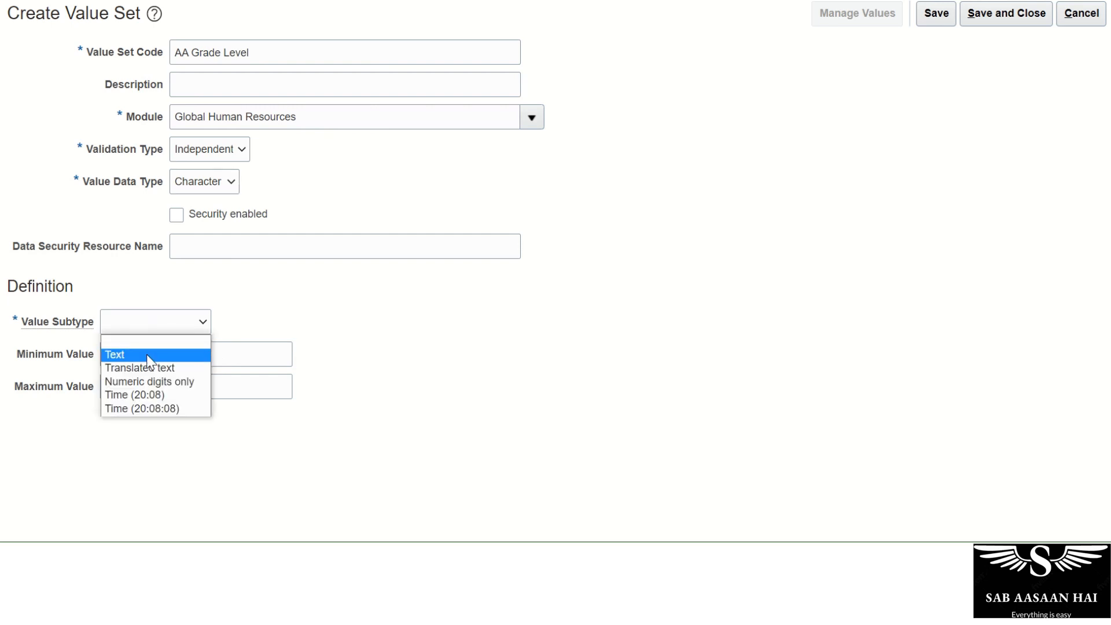
{"action": "left_click", "coordinate": [151, 356]}
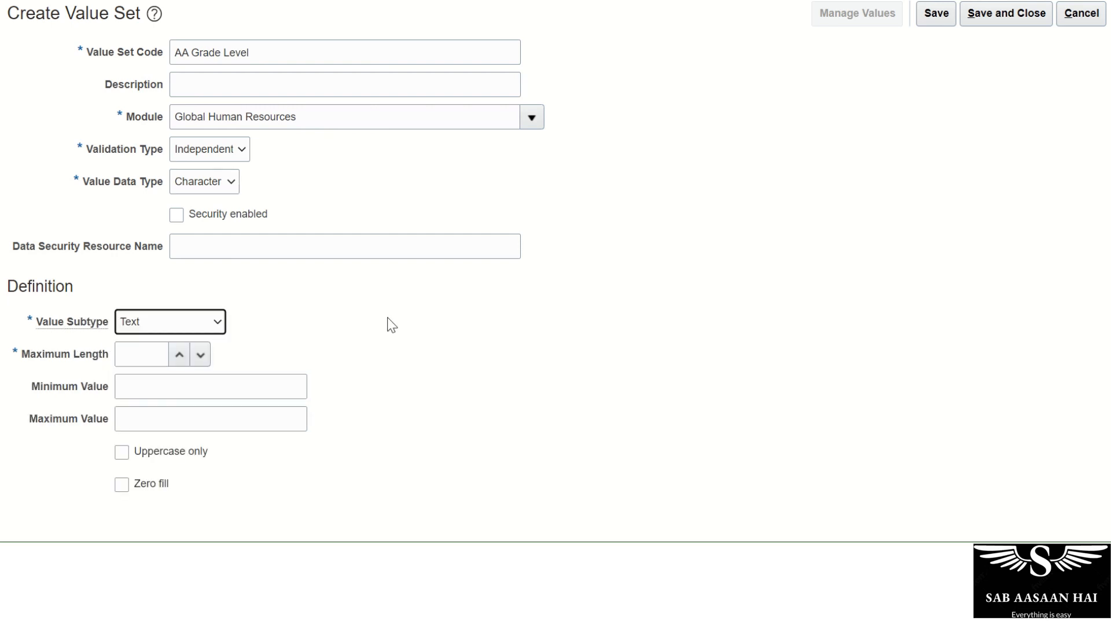
{"action": "left_click", "coordinate": [147, 315]}
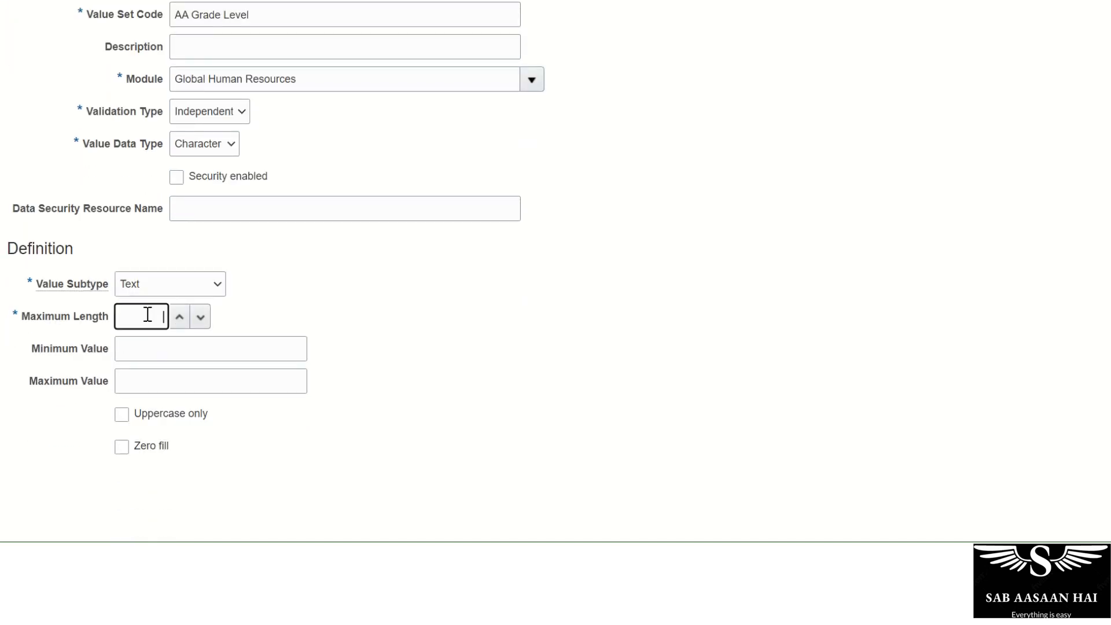
{"action": "left_click", "coordinate": [164, 355]}
{"action": "scroll", "coordinate": [754, 518], "scroll_direction": "up", "scroll_amount": 2}
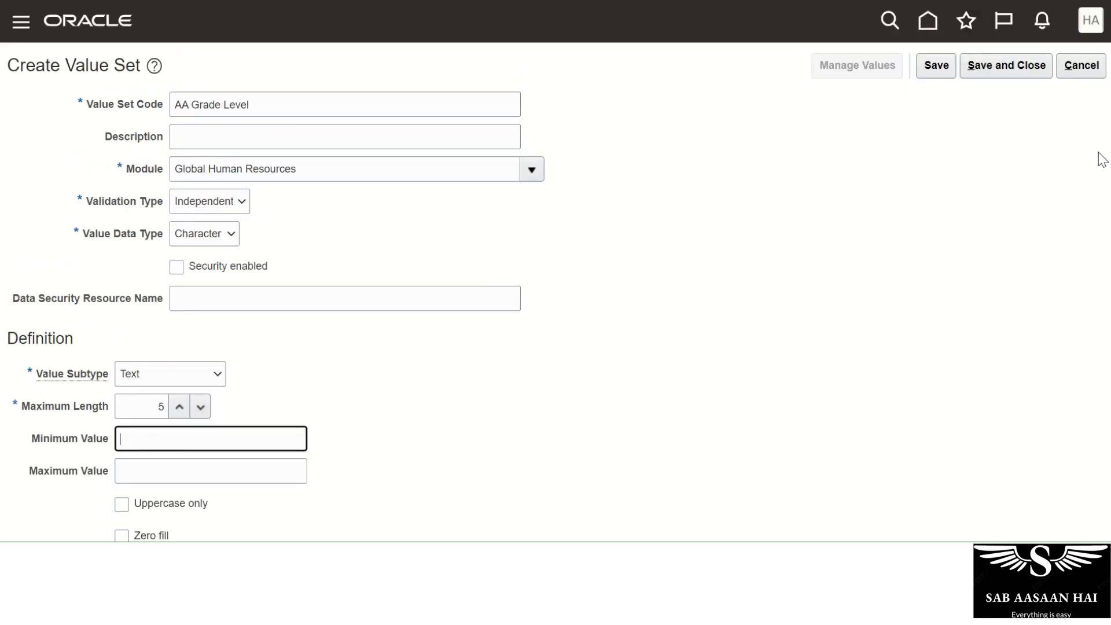
{"action": "left_click", "coordinate": [948, 70]}
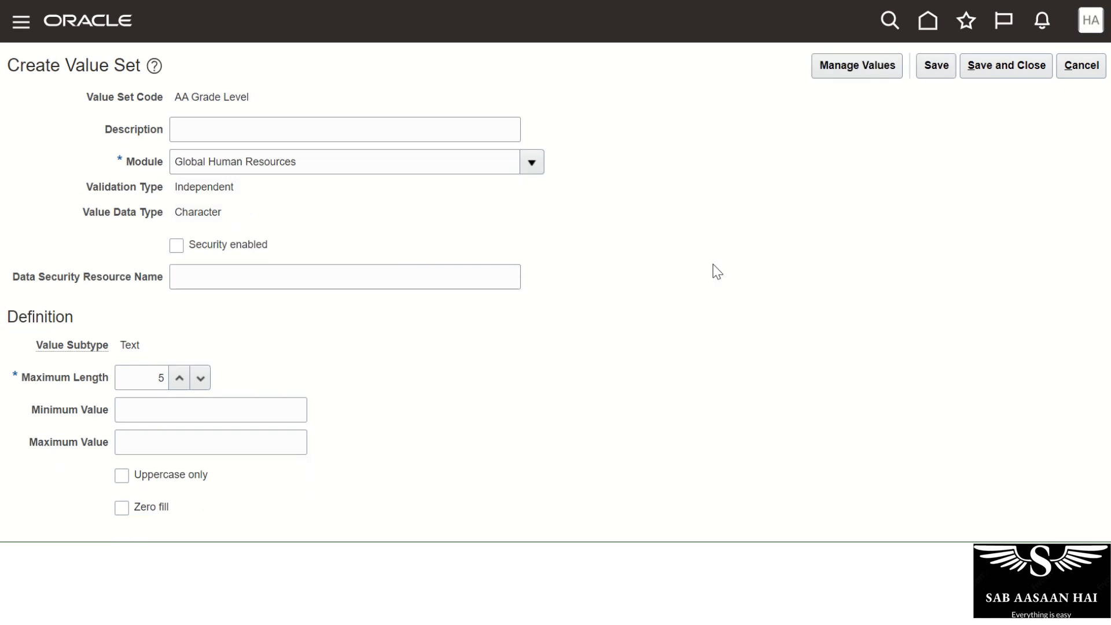
Add the value MGM described as 'Management' to AA Grade Level.
{"action": "left_click", "coordinate": [823, 77]}
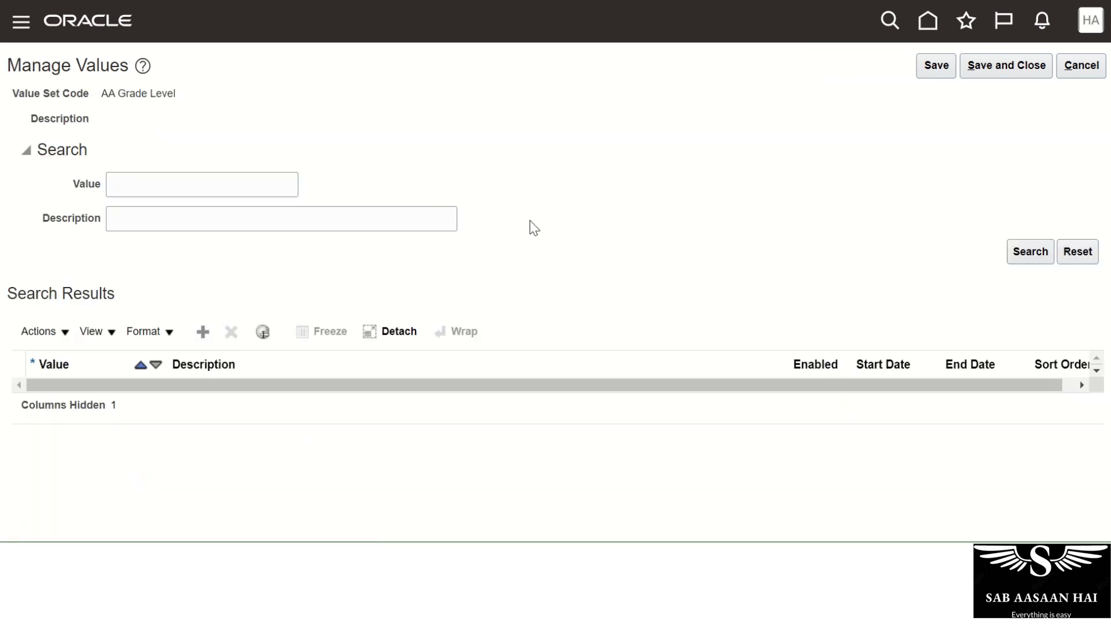
{"action": "left_click", "coordinate": [116, 404]}
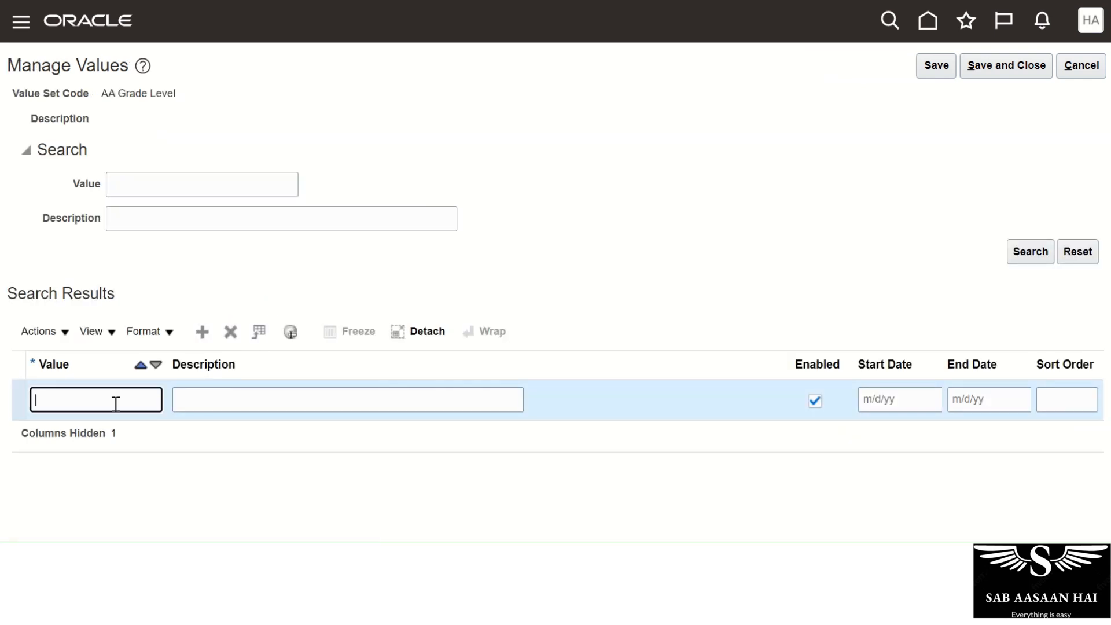
{"action": "type", "text": "MGM"}
{"action": "key", "text": "Tab"}
{"action": "type", "text": "Management"}
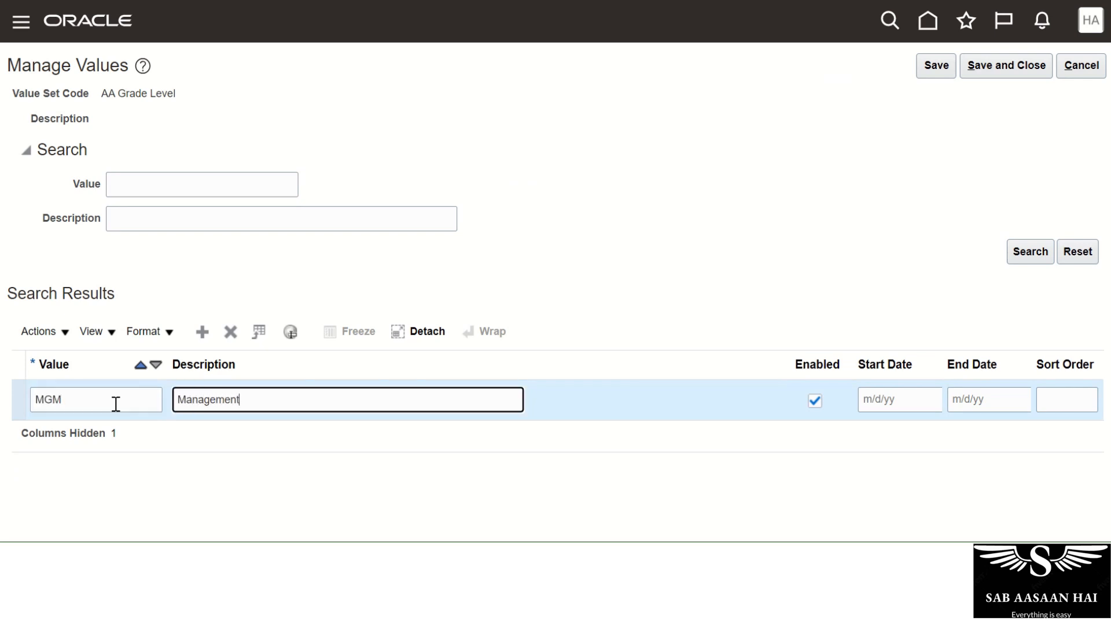
Add the value EXEC described as 'Executive', then save and close the values.
{"action": "left_click", "coordinate": [202, 331]}
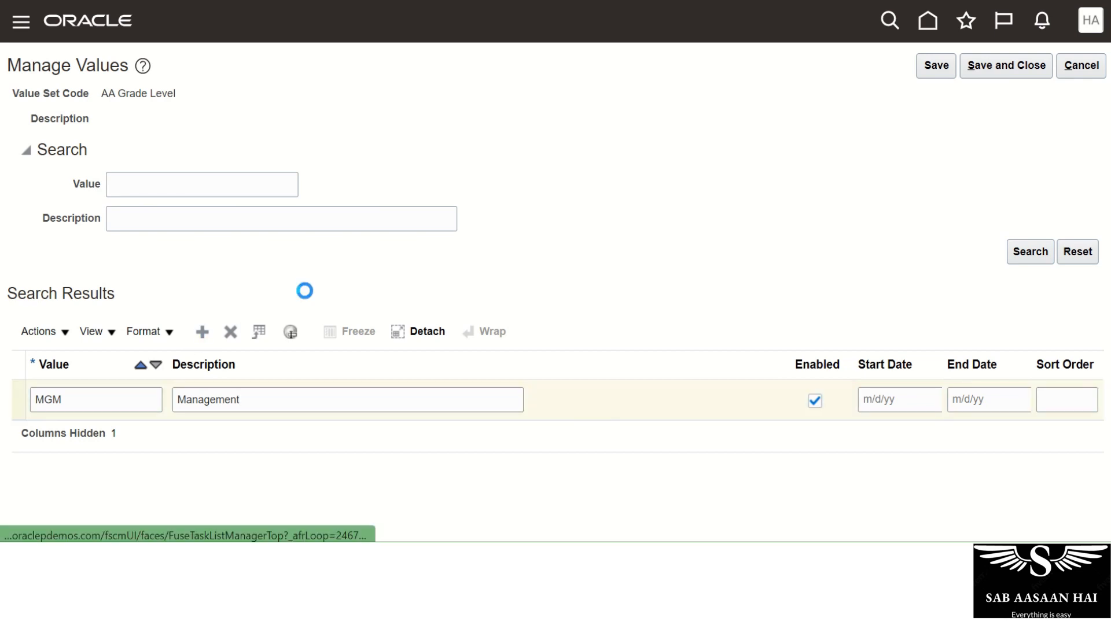
{"action": "left_click", "coordinate": [98, 405]}
{"action": "type", "text": "EX"}
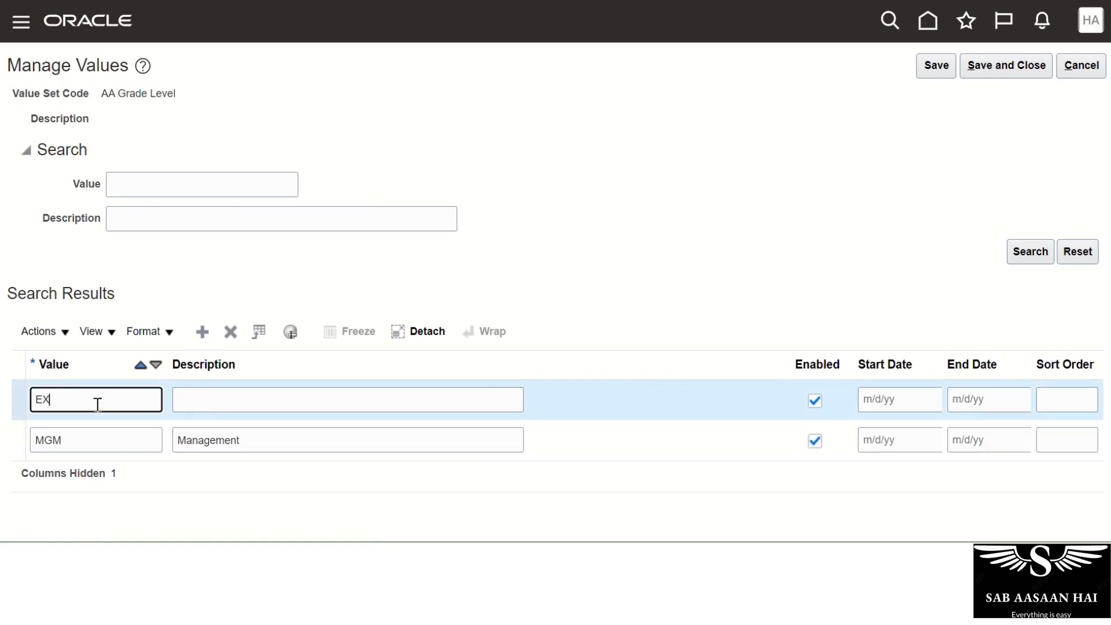
{"action": "type", "text": "EC"}
{"action": "key", "text": "Tab"}
{"action": "type", "text": "Exe"}
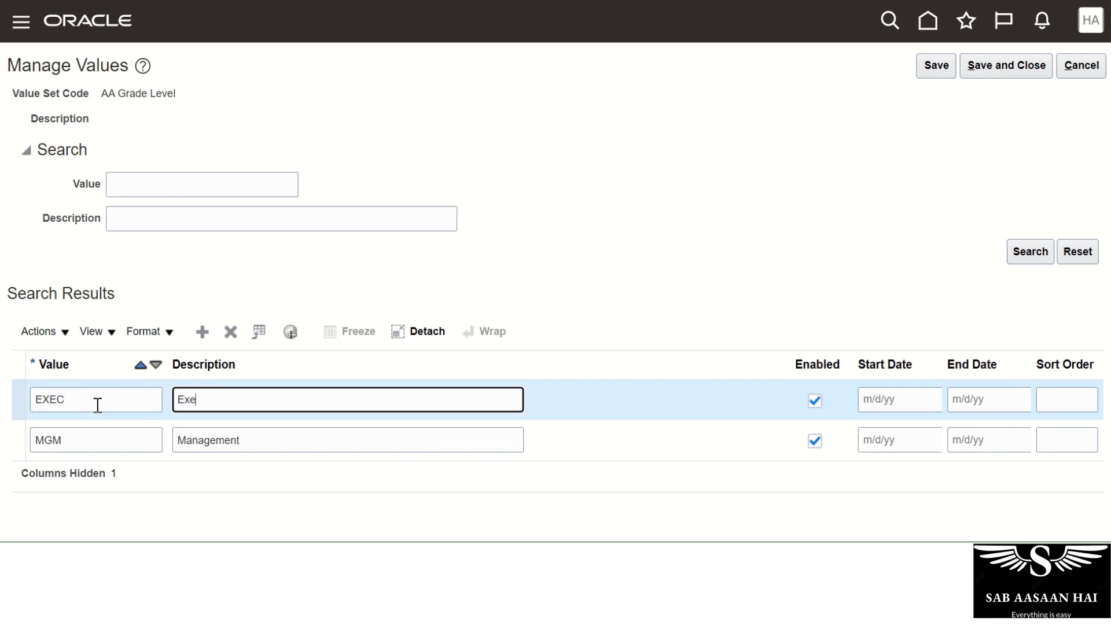
{"action": "type", "text": "cutive"}
{"action": "key", "text": "Tab"}
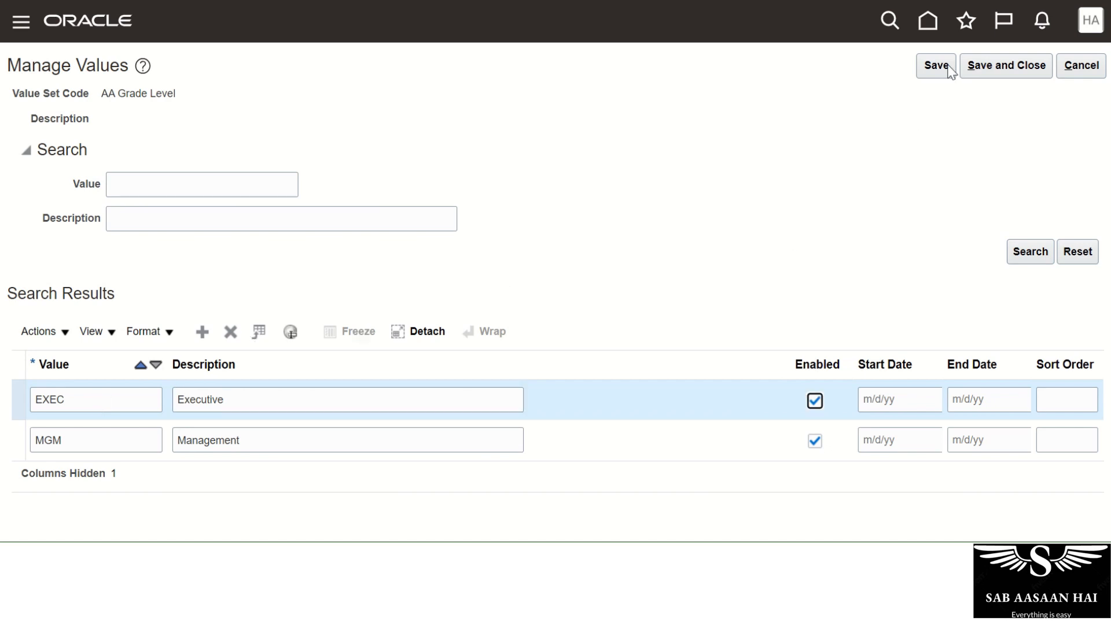
{"action": "left_click", "coordinate": [934, 65]}
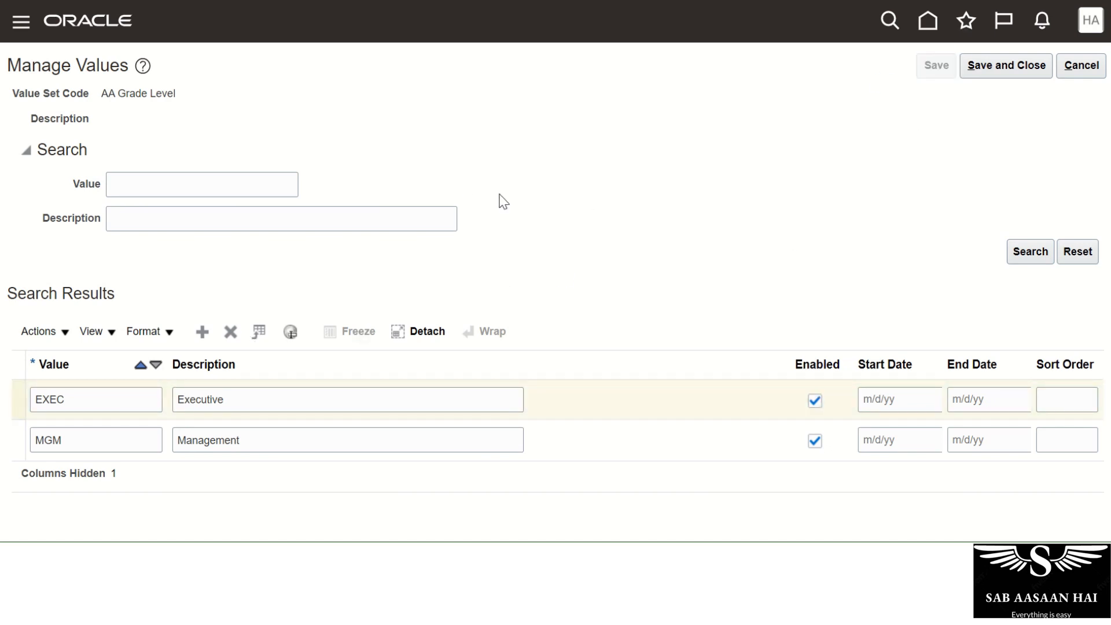
{"action": "left_click", "coordinate": [1038, 75]}
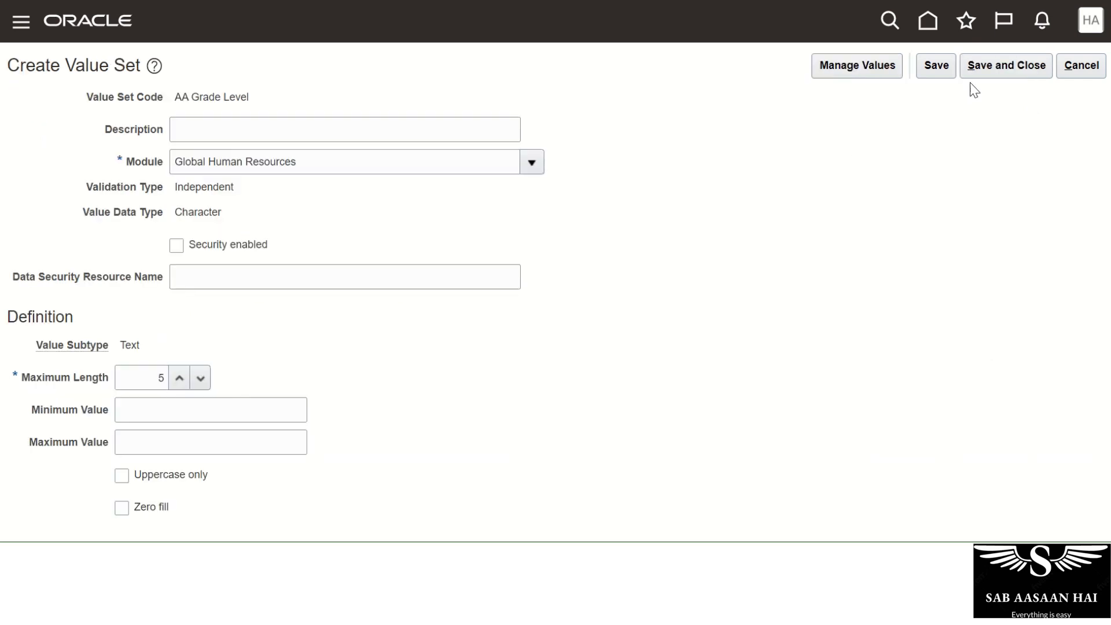
Save the AA Grade Level value set and give the segment display size 10 and height 5.
{"action": "left_click", "coordinate": [1001, 71]}
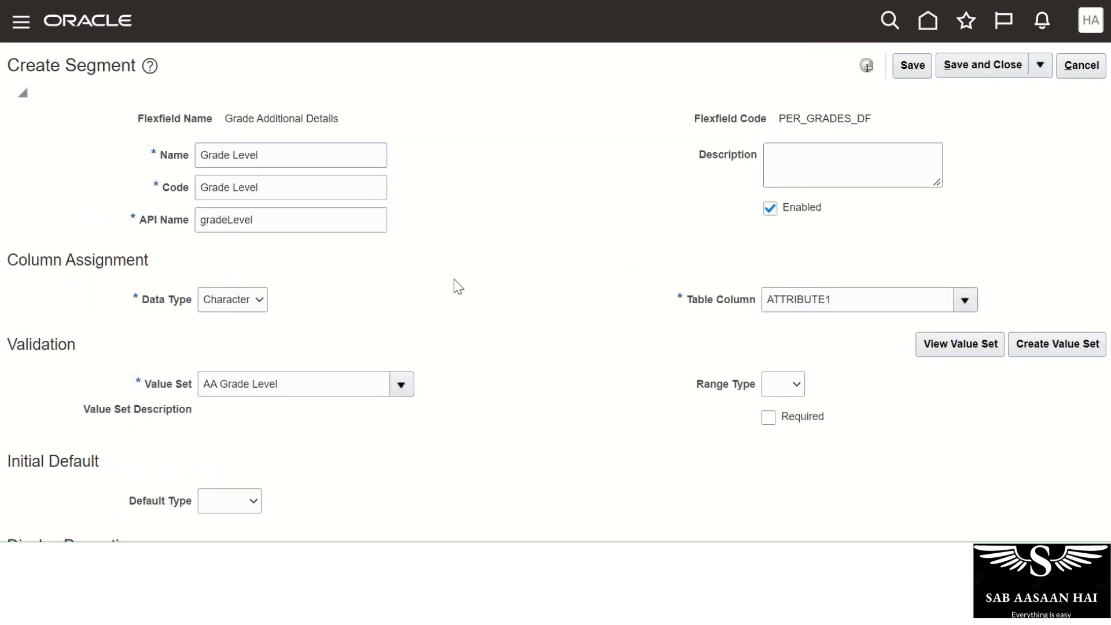
{"action": "scroll", "coordinate": [507, 286], "scroll_direction": "down", "scroll_amount": 3}
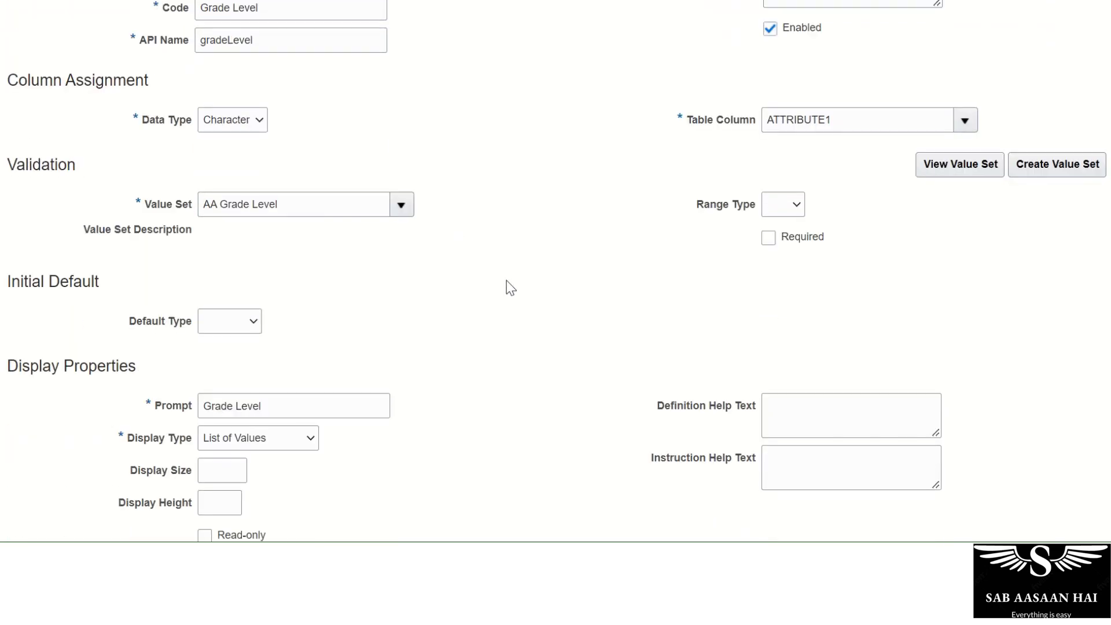
{"action": "scroll", "coordinate": [510, 287], "scroll_direction": "down", "scroll_amount": 2}
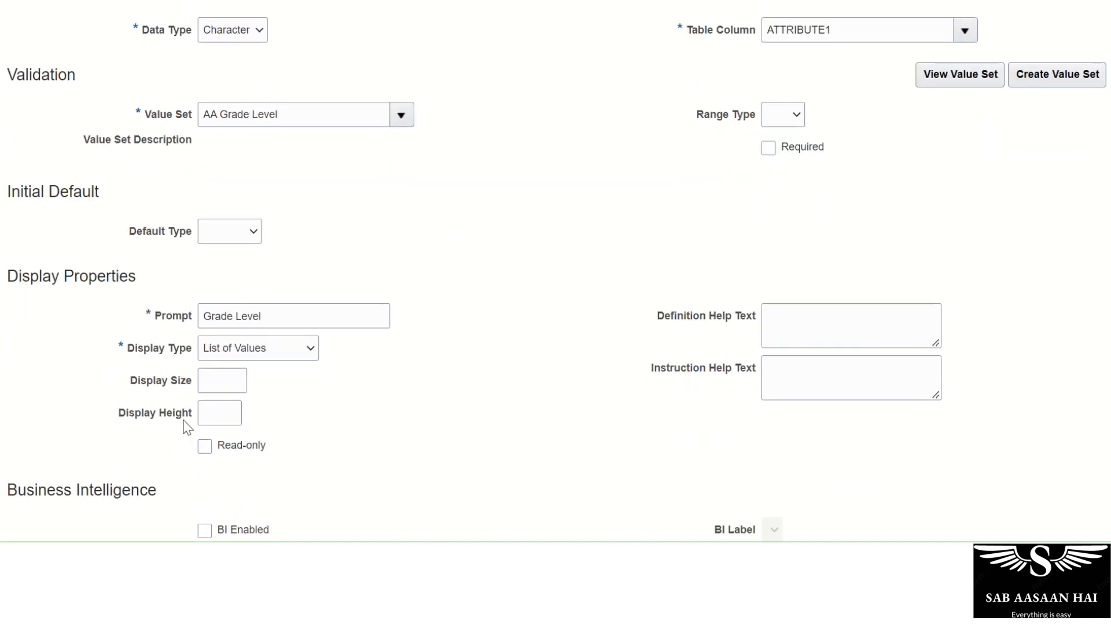
{"action": "left_click", "coordinate": [240, 382]}
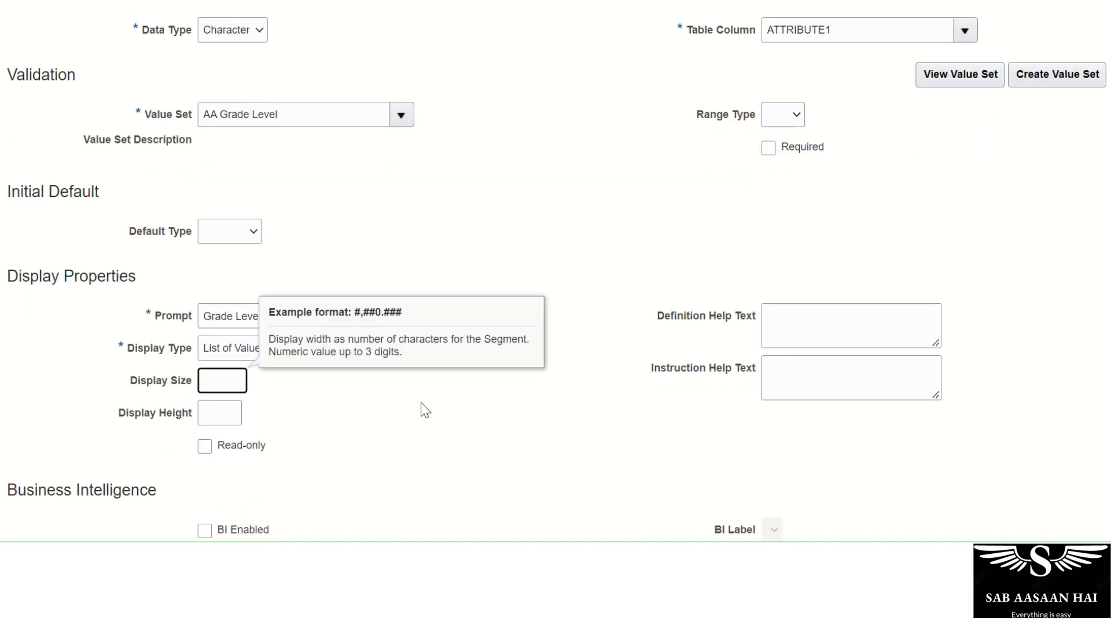
{"action": "type", "text": "10"}
{"action": "key", "text": "Tab"}
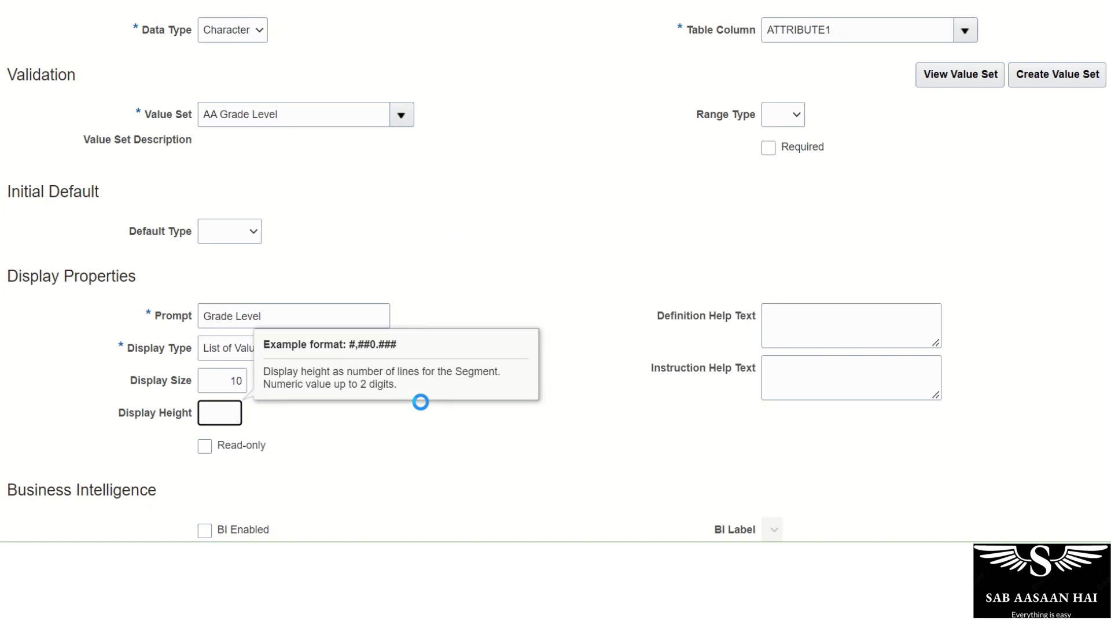
{"action": "type", "text": "5"}
{"action": "key", "text": "Tab"}
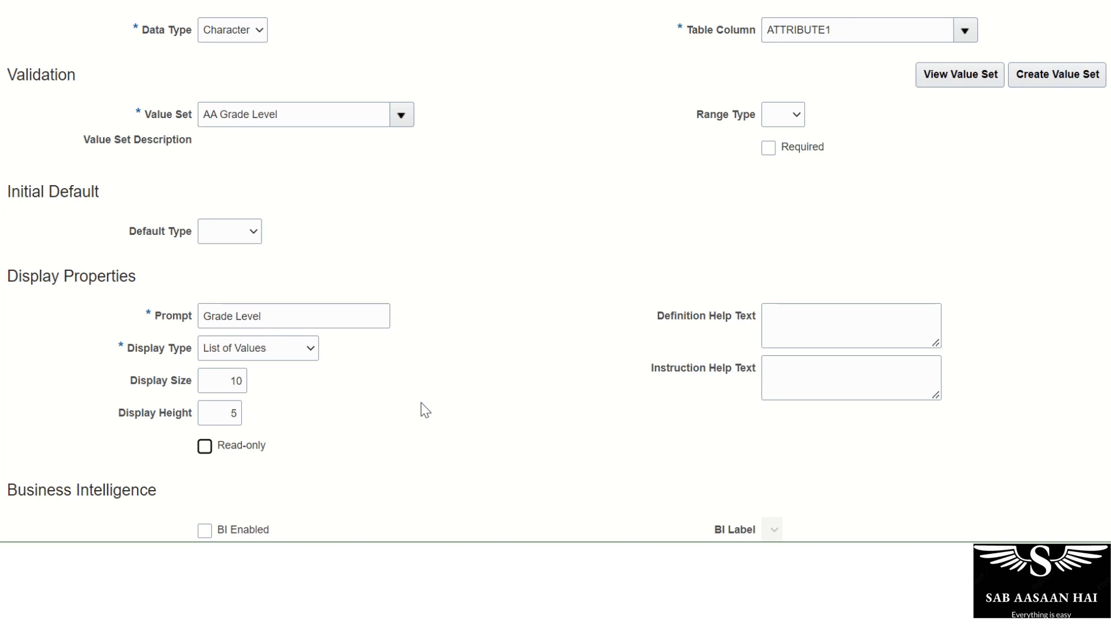
Enable the Grade Level segment for BI and save it.
{"action": "scroll", "coordinate": [446, 393], "scroll_direction": "down", "scroll_amount": 1}
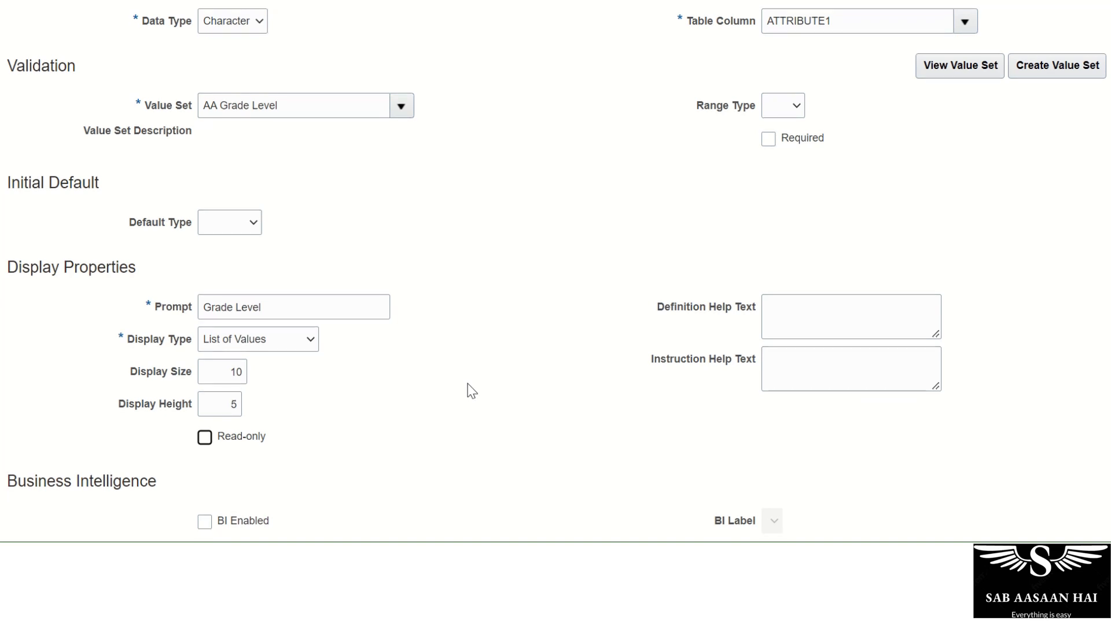
{"action": "scroll", "coordinate": [468, 384], "scroll_direction": "up", "scroll_amount": 5}
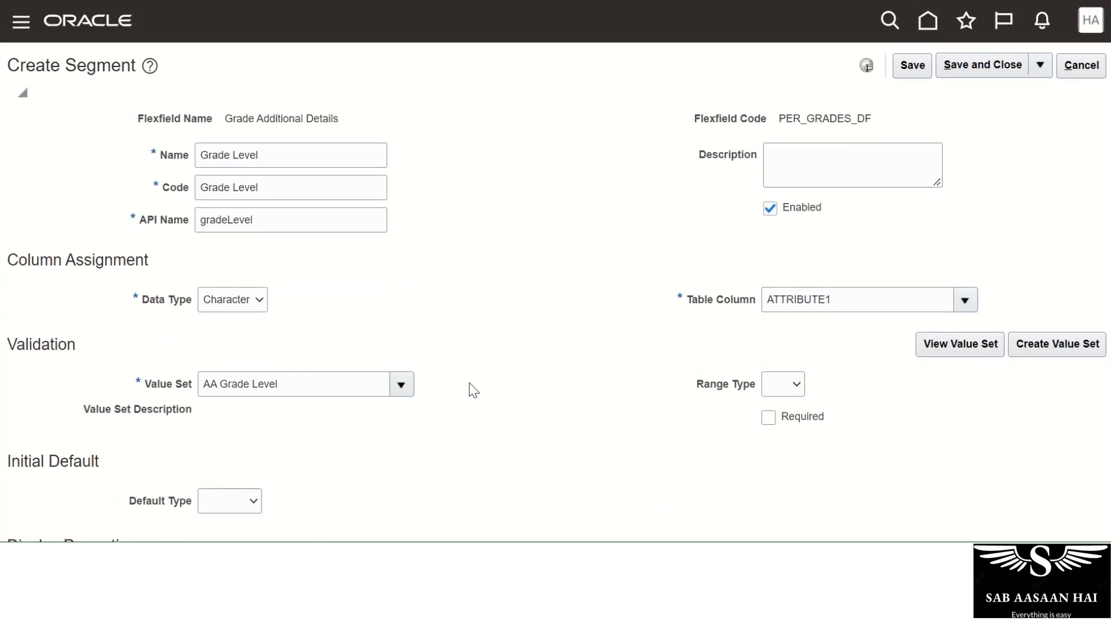
{"action": "scroll", "coordinate": [544, 240], "scroll_direction": "down", "scroll_amount": 5}
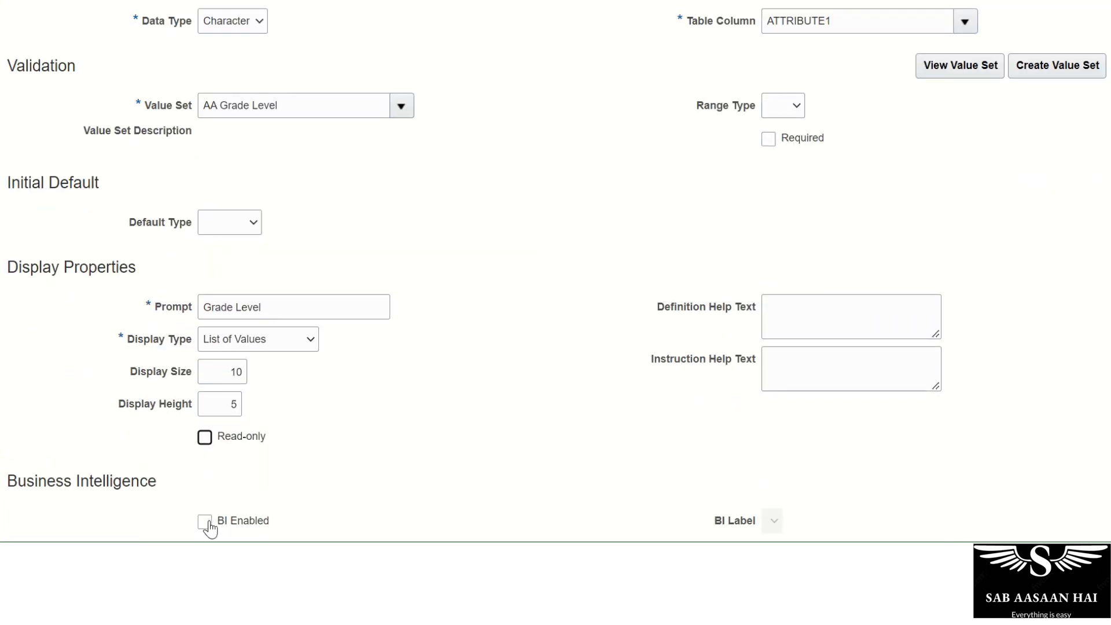
{"action": "left_click", "coordinate": [205, 523]}
{"action": "scroll", "coordinate": [454, 421], "scroll_direction": "up", "scroll_amount": 5}
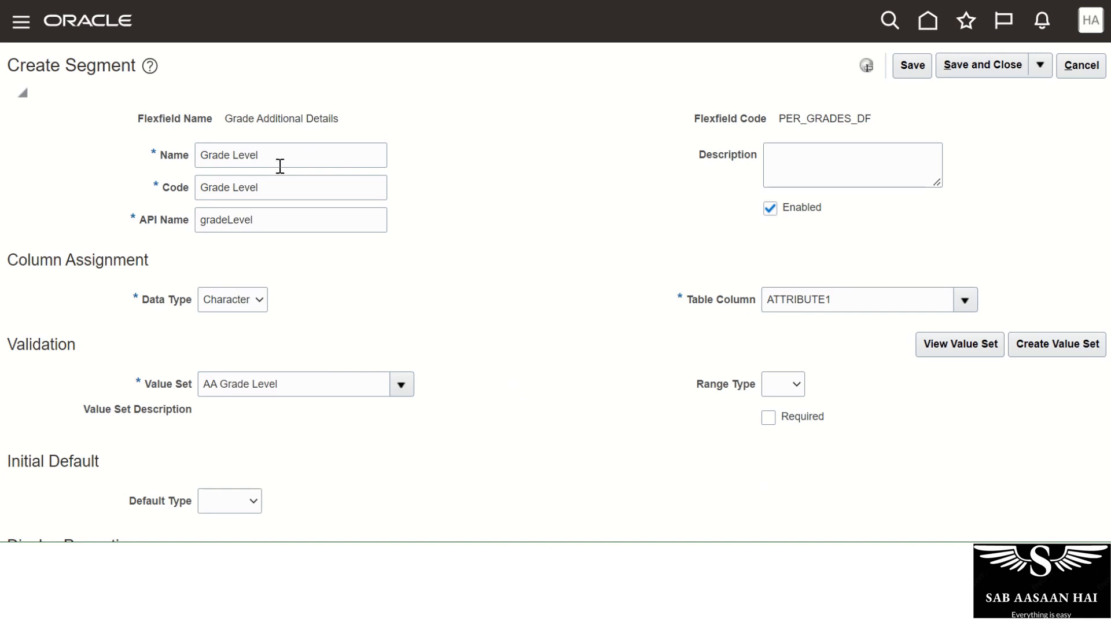
{"action": "left_click", "coordinate": [913, 65]}
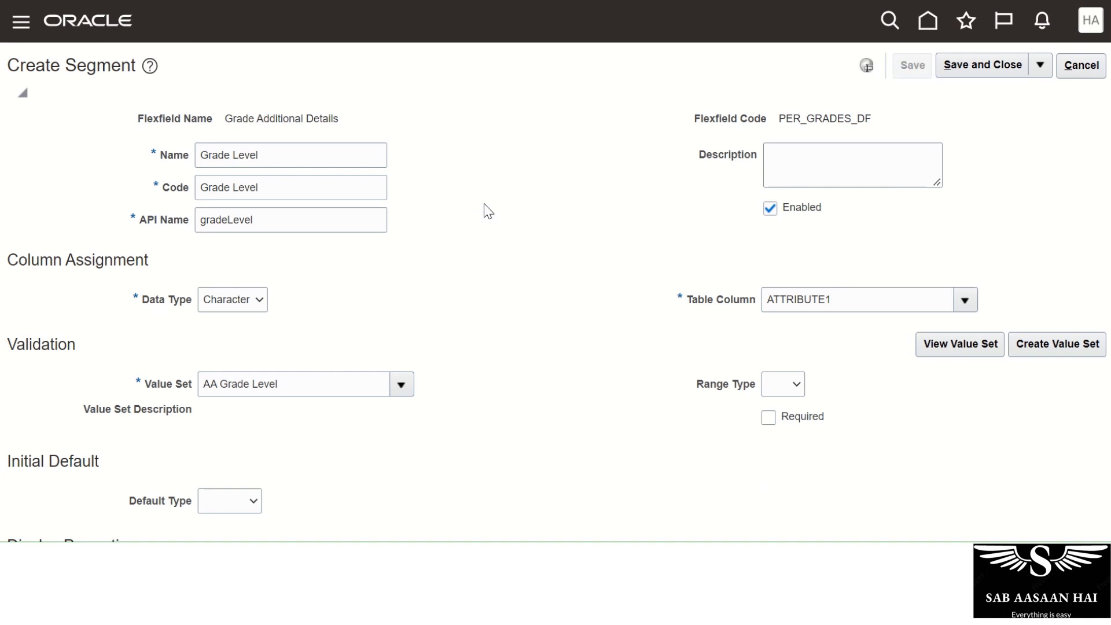
{"action": "left_click", "coordinate": [966, 71]}
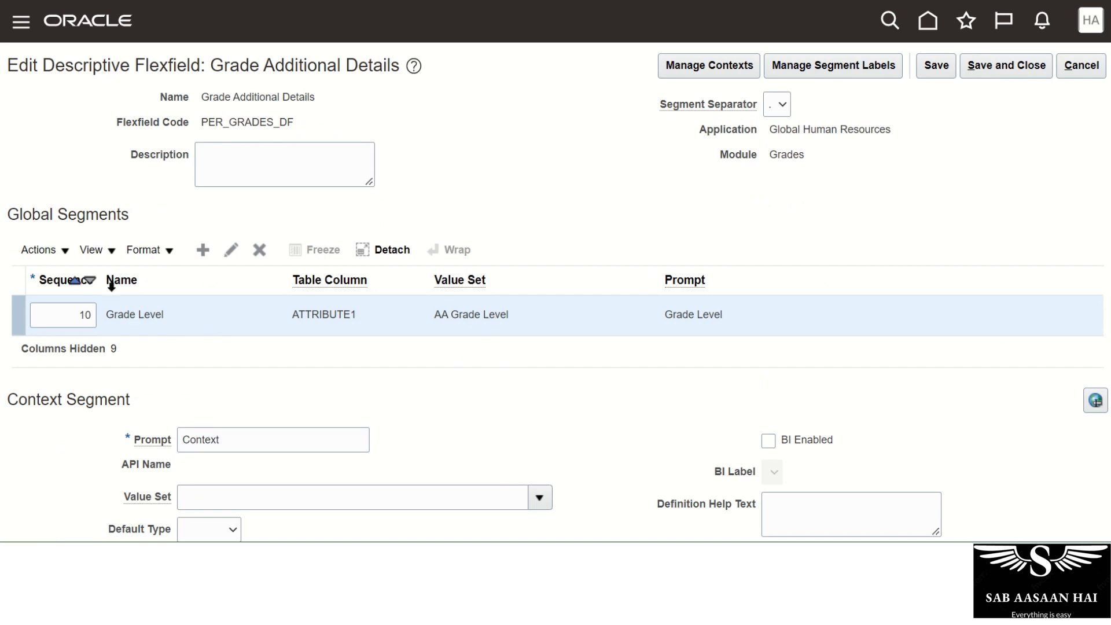
Check that Grade Level is listed on ATTRIBUTE1 under Global Segments, then save the Grade Additional Details flexfield.
{"action": "left_click_drag", "start_coordinate": [8, 214], "coordinate": [160, 213]}
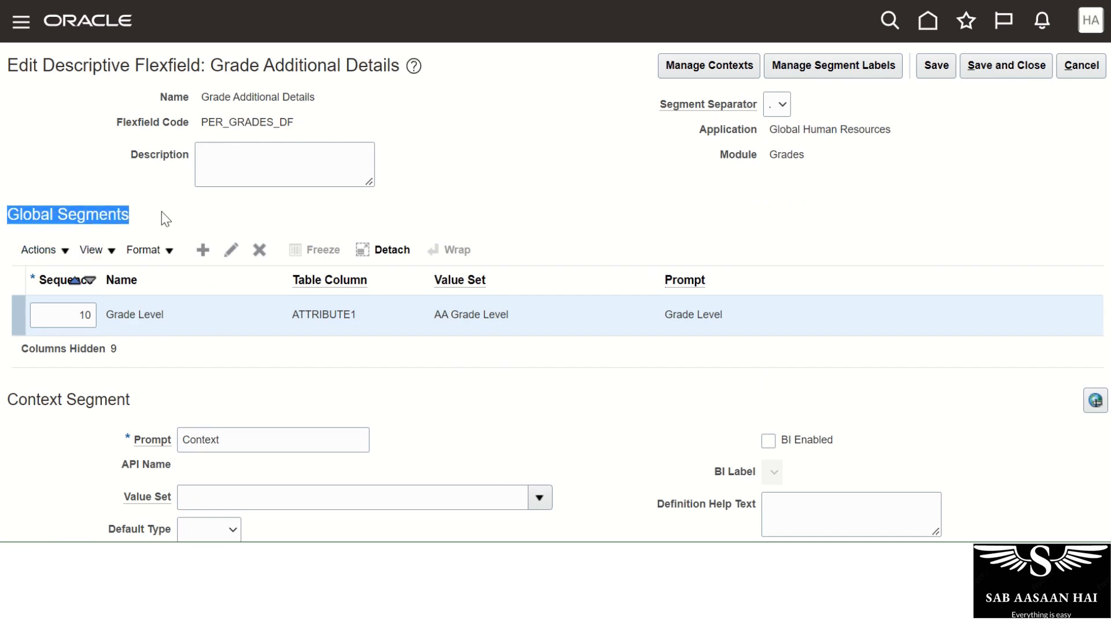
{"action": "left_click", "coordinate": [249, 361]}
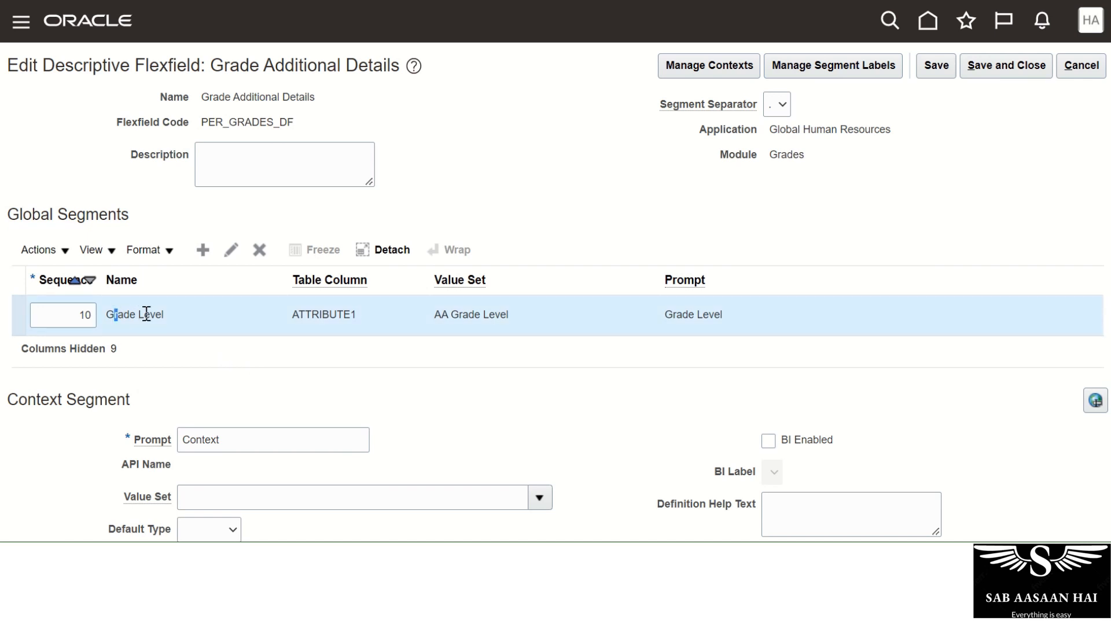
{"action": "left_click_drag", "start_coordinate": [109, 314], "coordinate": [176, 318]}
{"action": "left_click_drag", "start_coordinate": [299, 314], "coordinate": [362, 320]}
{"action": "left_click", "coordinate": [585, 365]}
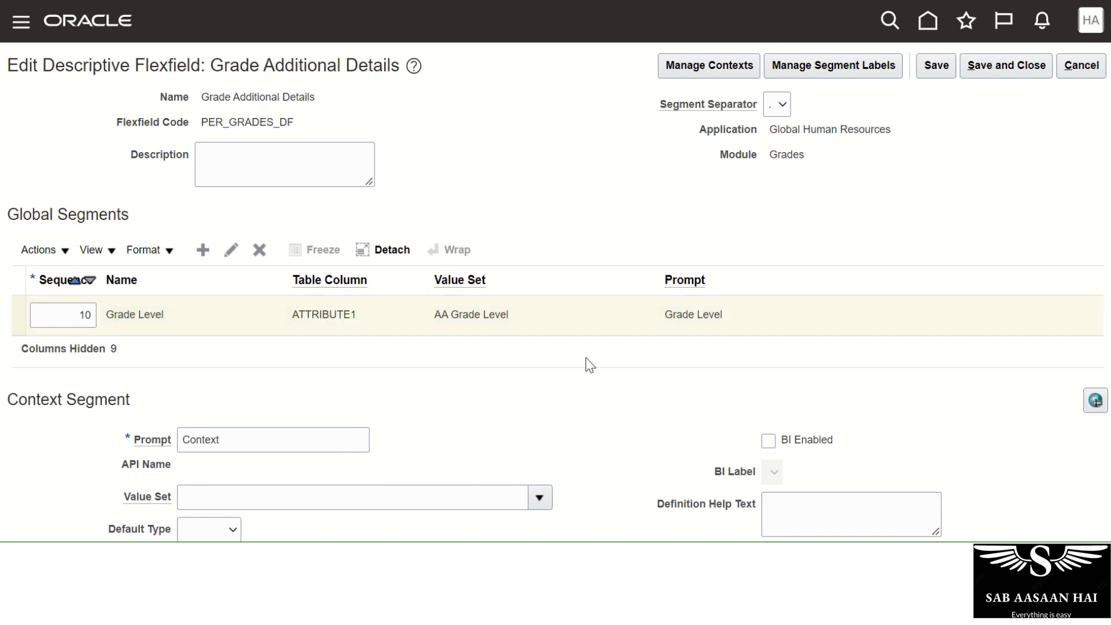
{"action": "left_click", "coordinate": [1007, 65]}
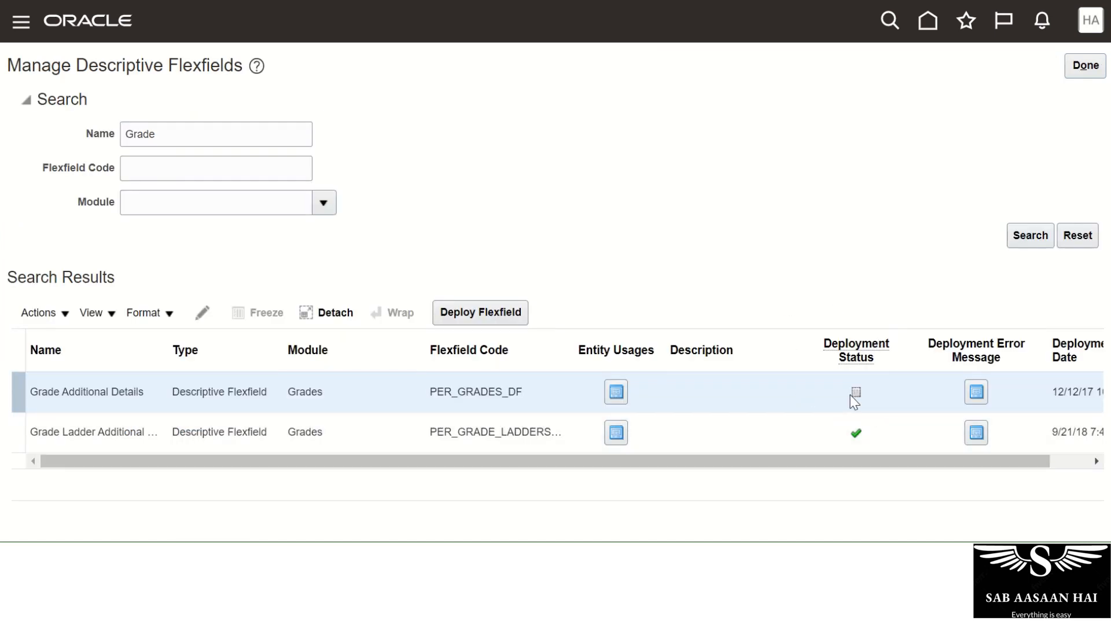
Select the Grade Additional Details row and deploy PER_GRADES_DF.
{"action": "mouse_move", "coordinate": [855, 394]}
{"action": "left_click", "coordinate": [375, 398]}
{"action": "left_click", "coordinate": [494, 321]}
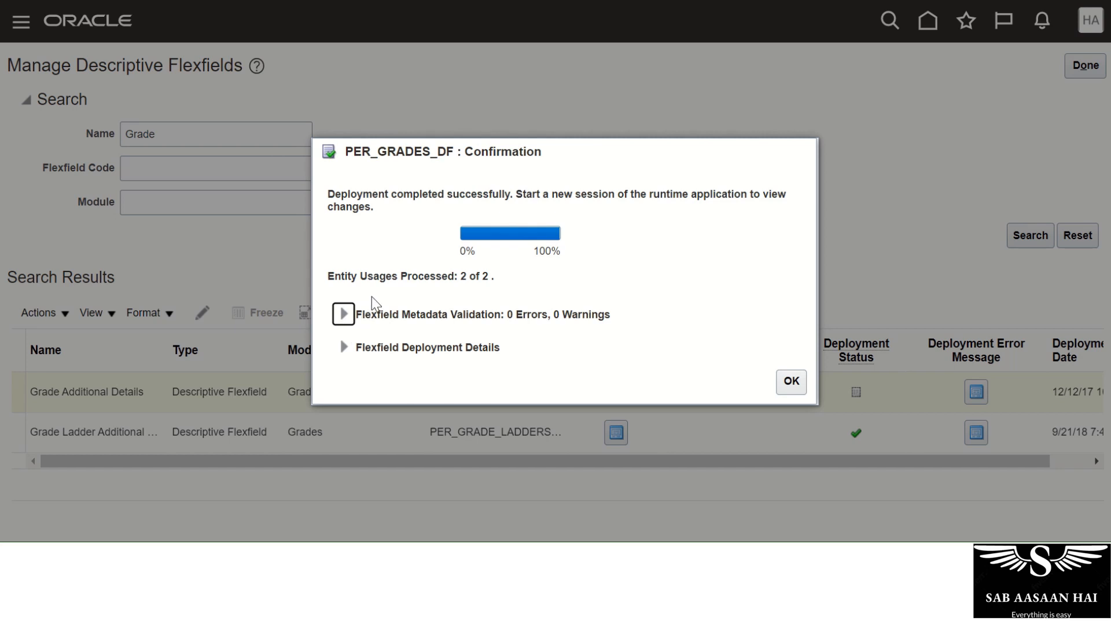
Confirm the deployment processed 2 of 2 entity usages with 0 errors and 0 warnings.
{"action": "left_click_drag", "start_coordinate": [335, 276], "coordinate": [489, 276]}
{"action": "left_click", "coordinate": [511, 262]}
{"action": "double_click", "coordinate": [511, 315]}
{"action": "left_click_drag", "start_coordinate": [560, 315], "coordinate": [547, 316]}
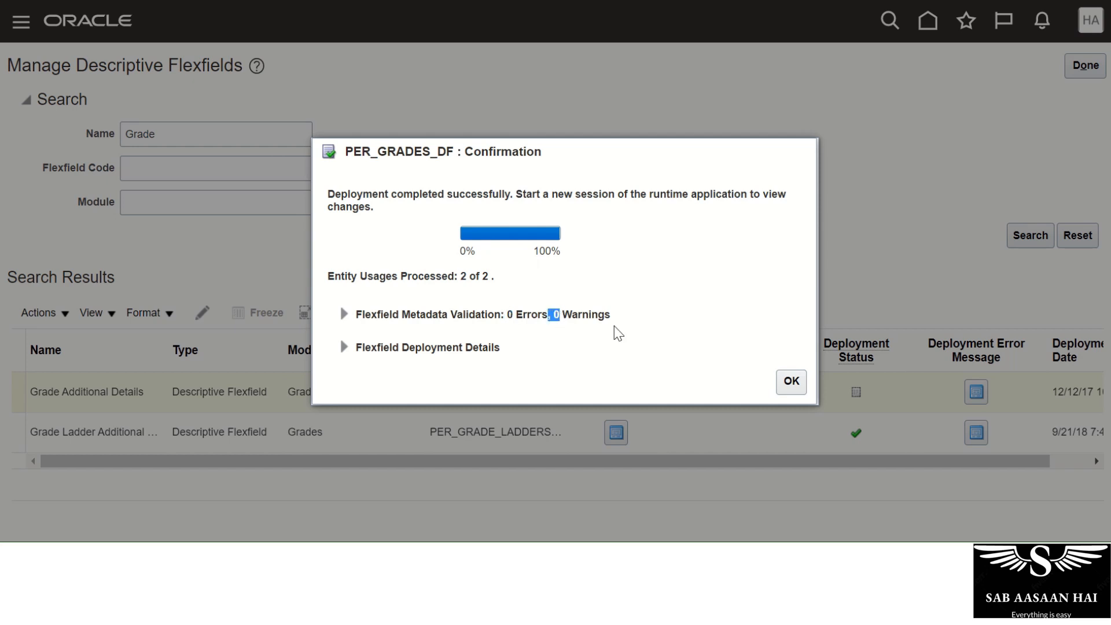
{"action": "left_click_drag", "start_coordinate": [529, 322], "coordinate": [616, 324]}
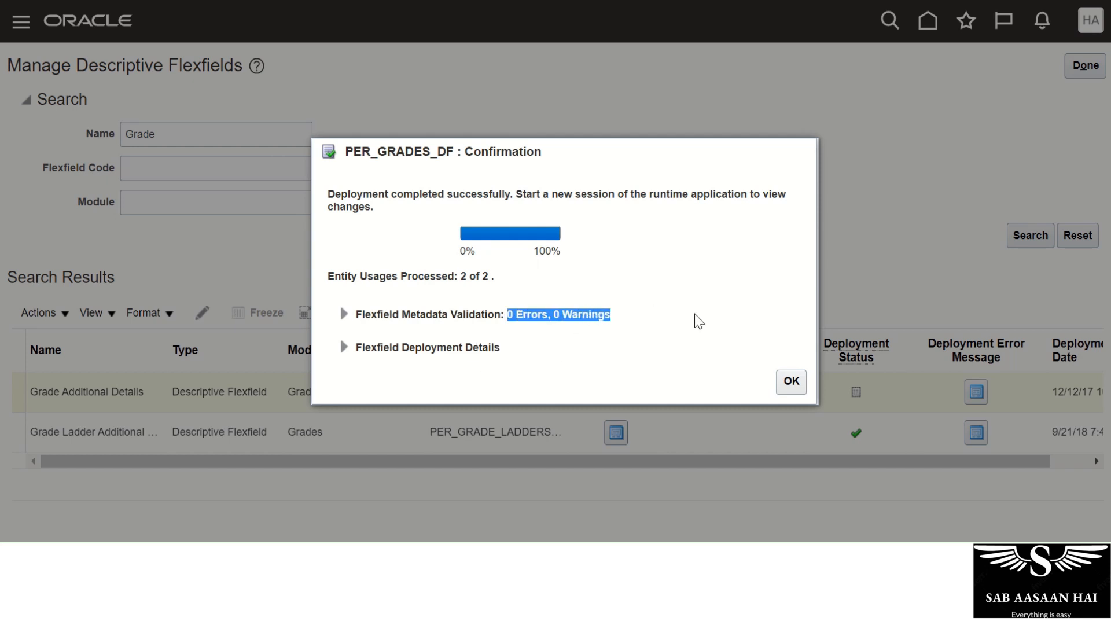
{"action": "left_click", "coordinate": [792, 383]}
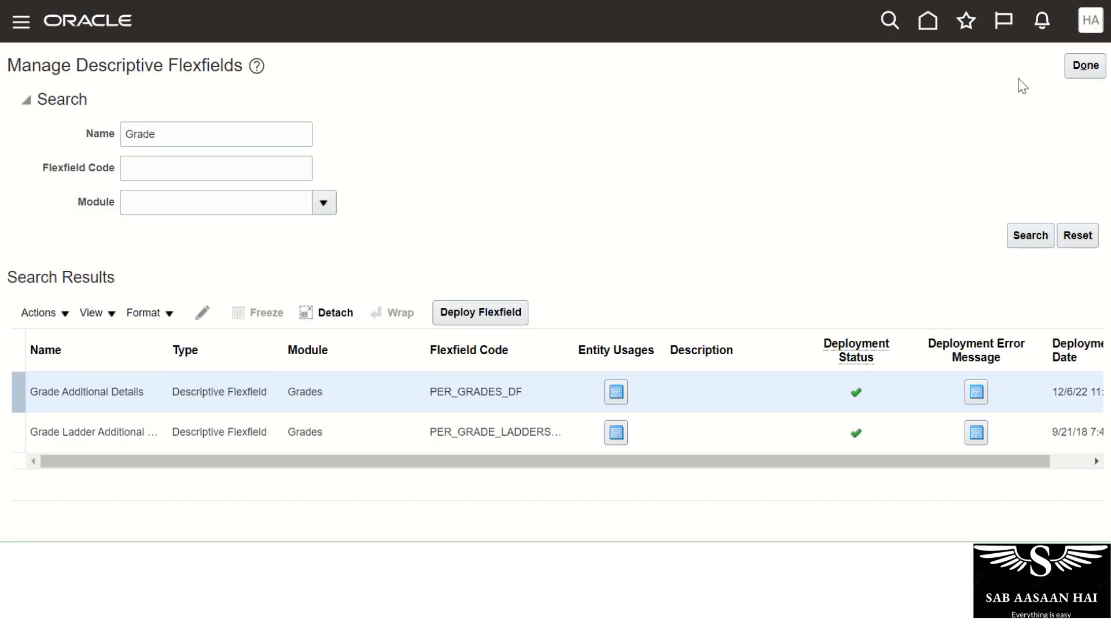
{"action": "left_click", "coordinate": [1074, 68]}
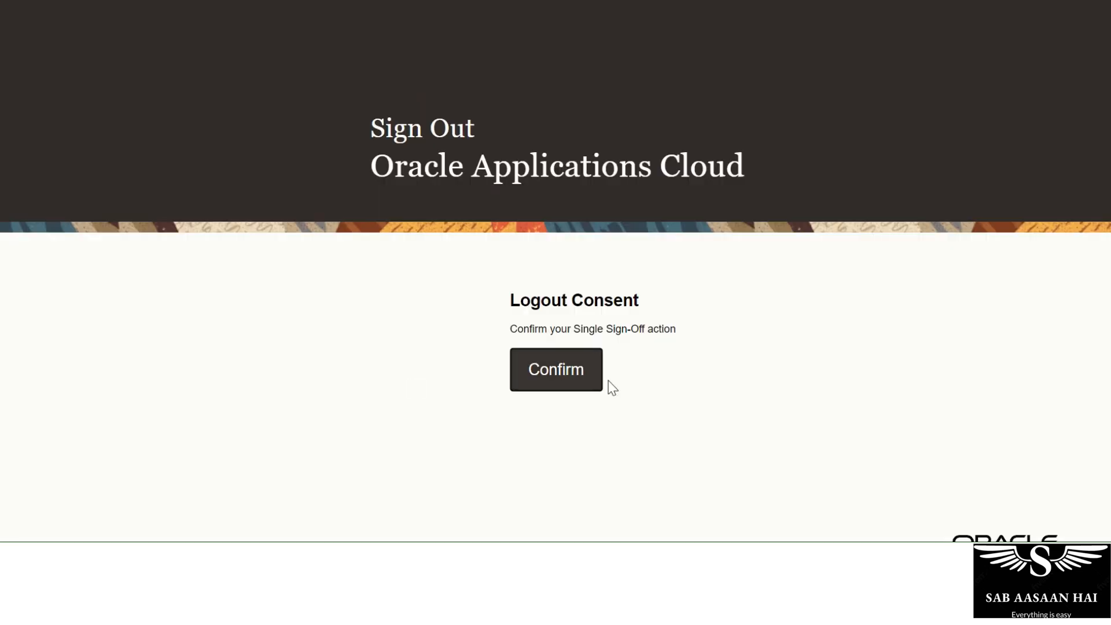
Confirm sign-out, then sign back in with the administrator user ID and password.
{"action": "left_click", "coordinate": [578, 384]}
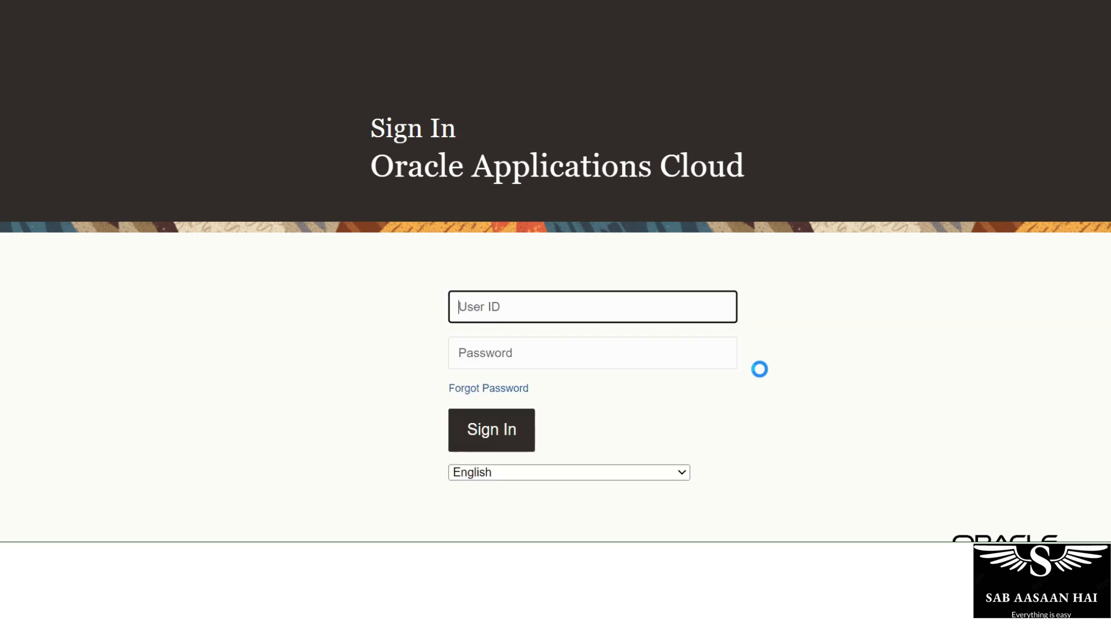
{"action": "left_click", "coordinate": [578, 308]}
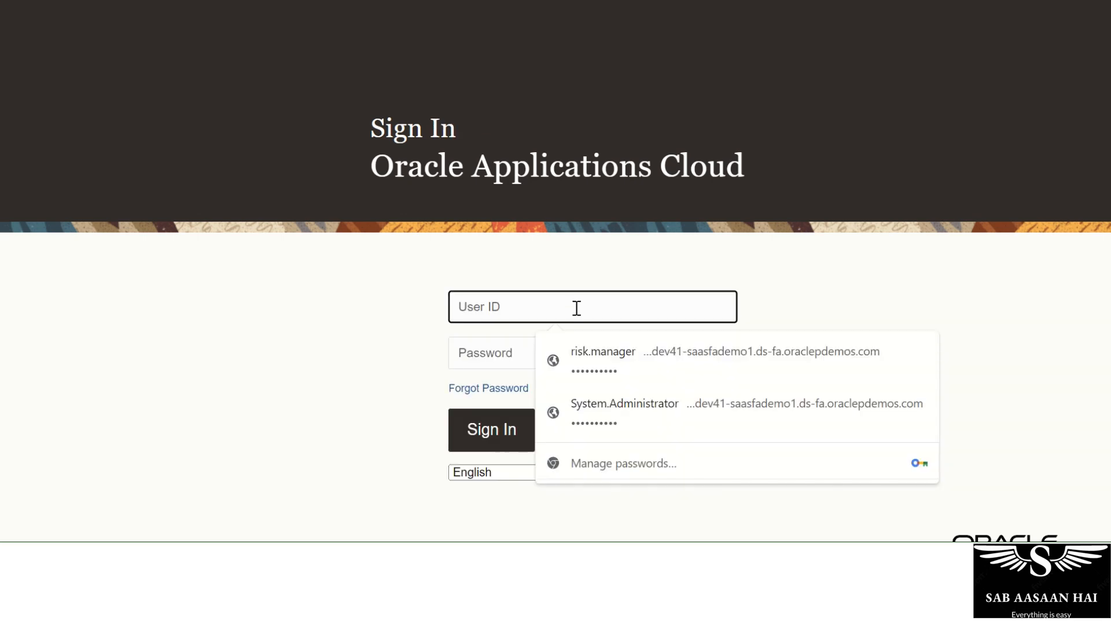
{"action": "type", "text": "HR."}
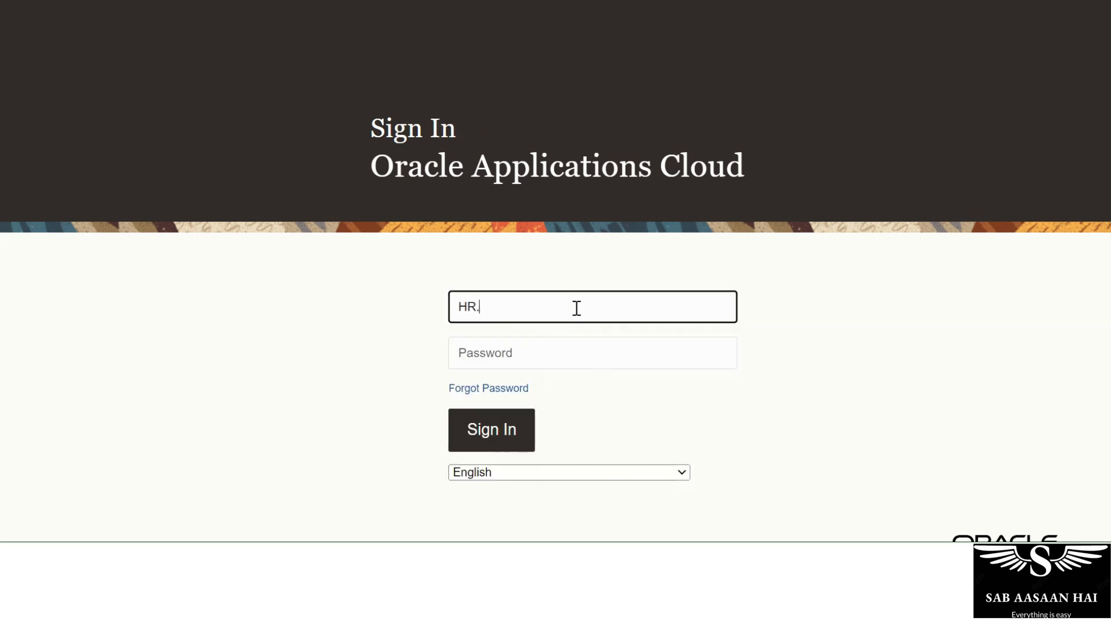
{"action": "type", "text": "admin"}
{"action": "key", "text": "Tab"}
{"action": "type", "text": "*******"}
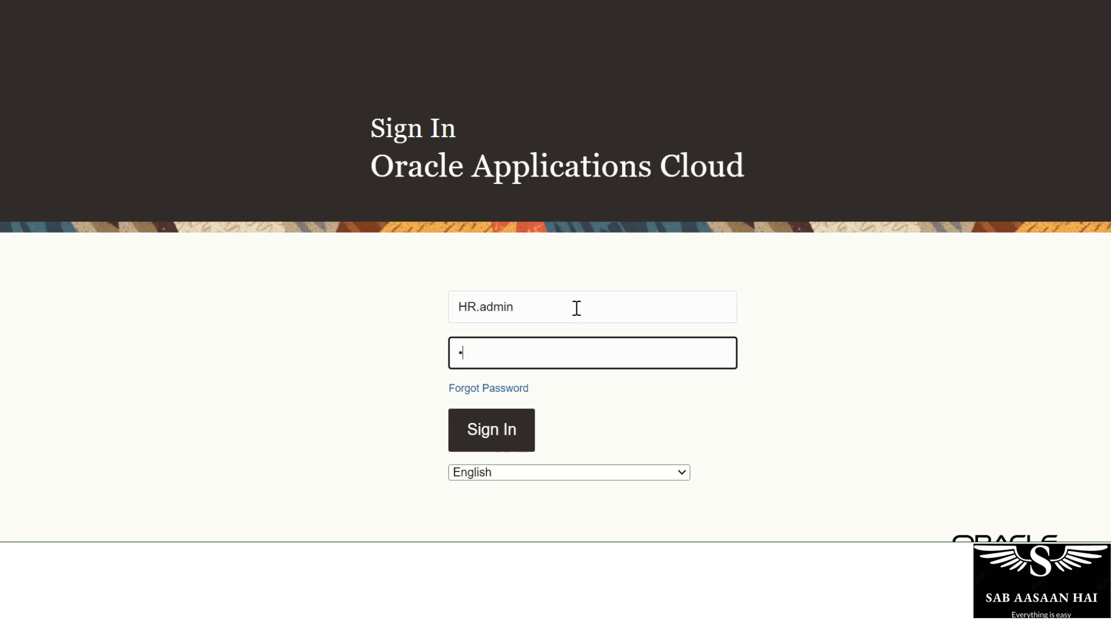
{"action": "type", "text": "***"}
{"action": "left_click", "coordinate": [455, 427]}
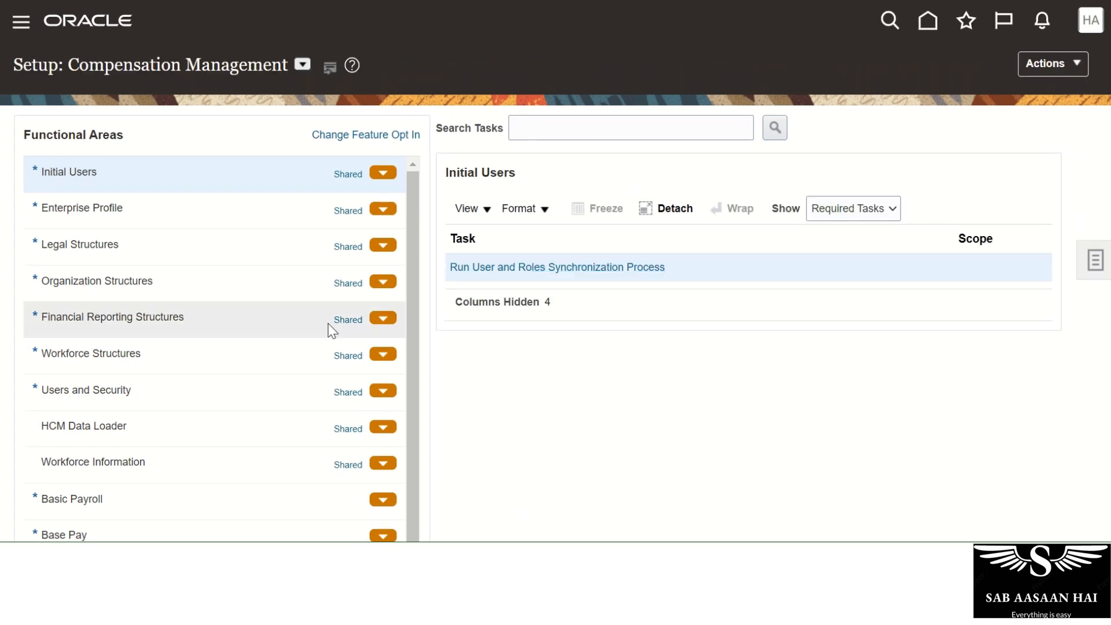
Open the Manage Grades task under Workforce Structures in compensation setup.
{"action": "left_click", "coordinate": [154, 361]}
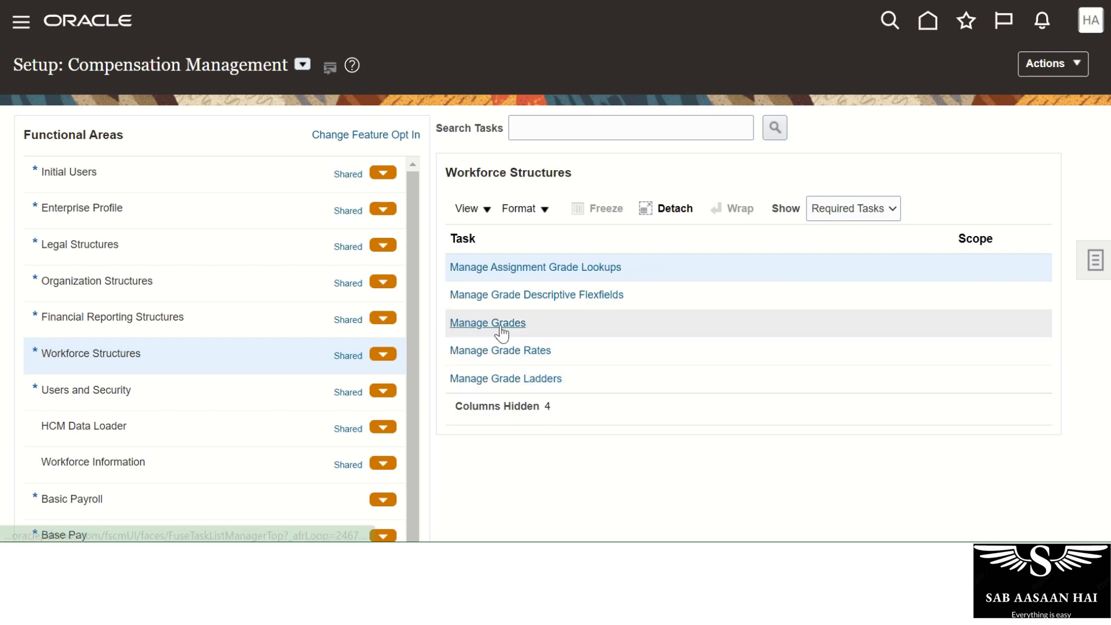
{"action": "left_click", "coordinate": [500, 324]}
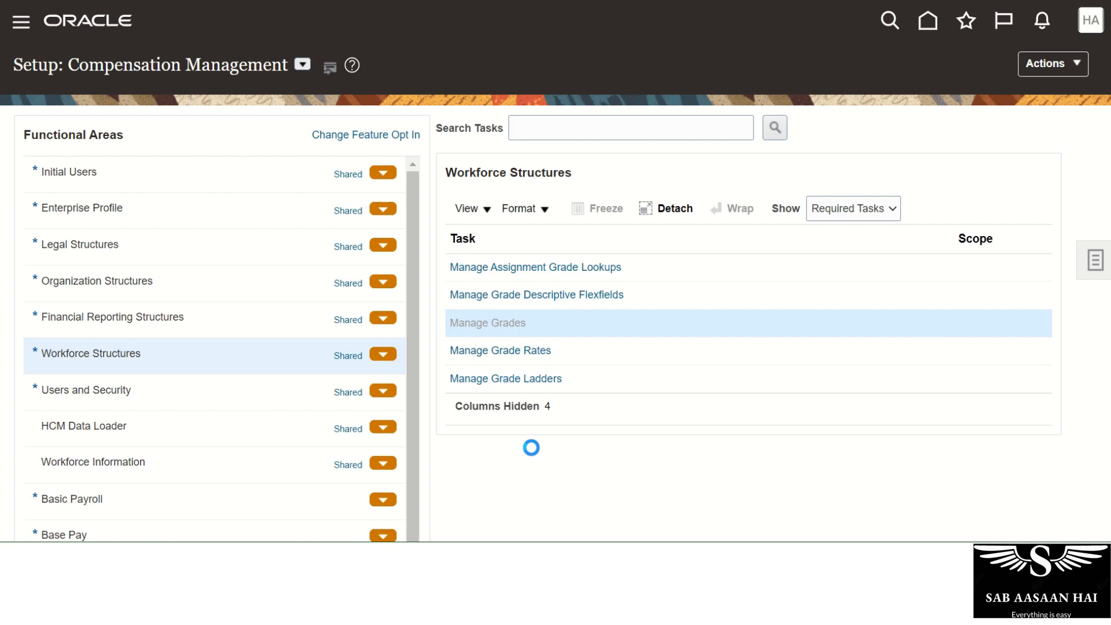
{"action": "left_click", "coordinate": [161, 398]}
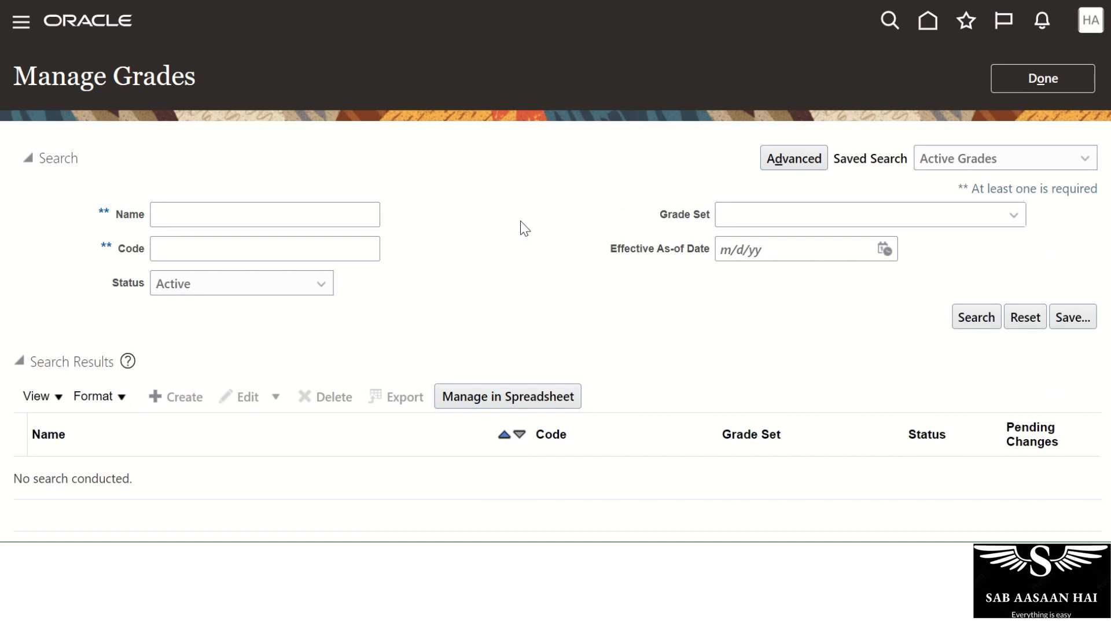
On a new grade, view the Grade Level options EXEC and MGM without choosing one.
{"action": "scroll", "coordinate": [525, 228], "scroll_direction": "down", "scroll_amount": 2}
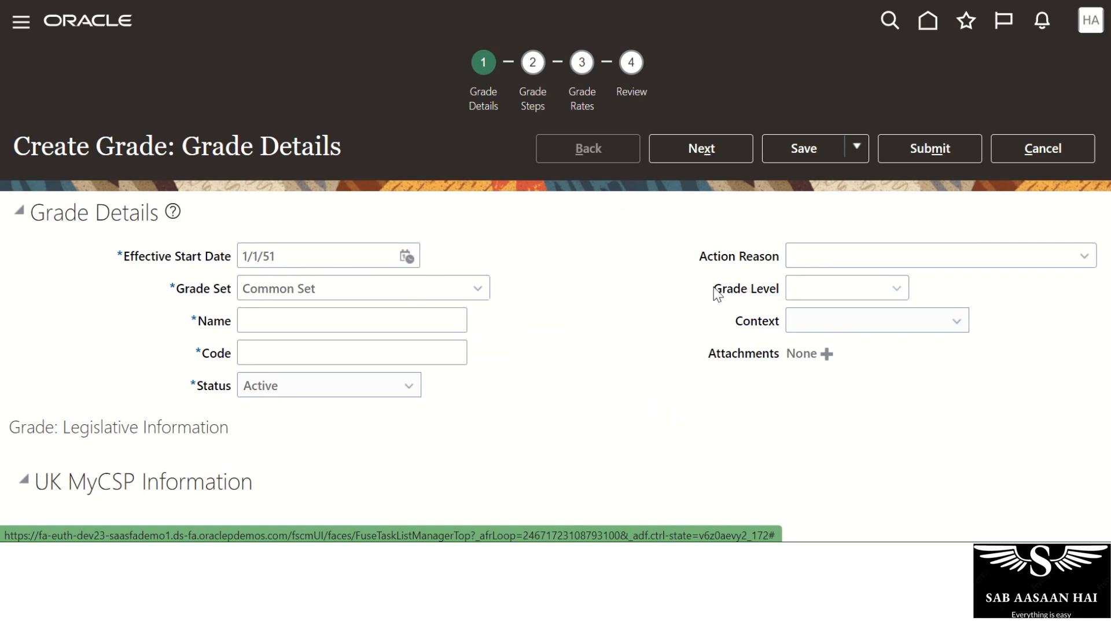
{"action": "left_click_drag", "start_coordinate": [716, 292], "coordinate": [782, 293]}
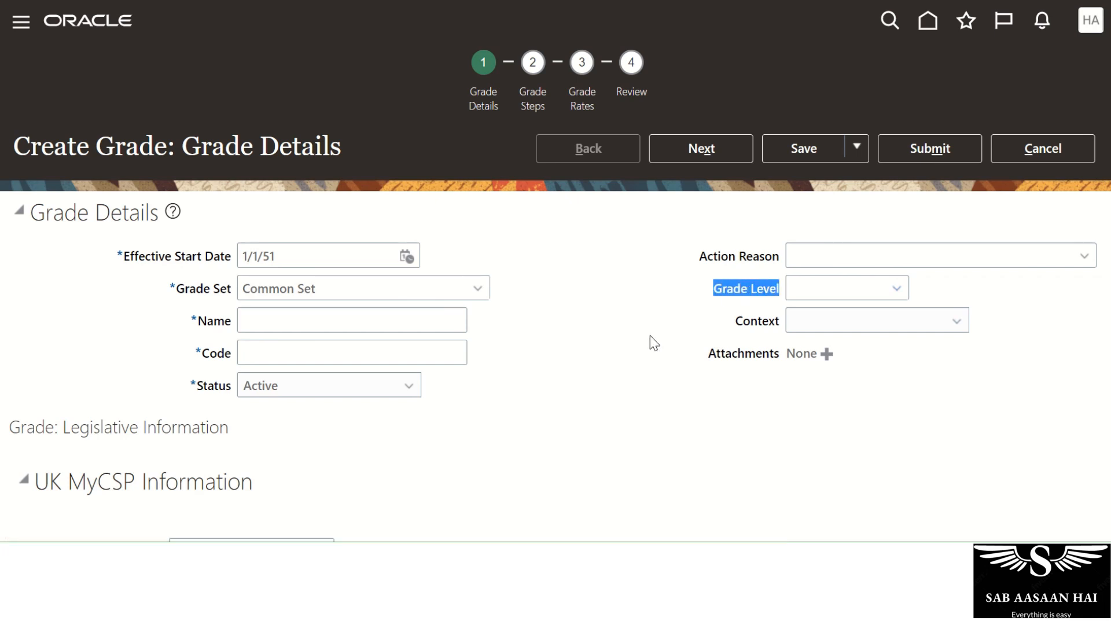
{"action": "left_click", "coordinate": [698, 314]}
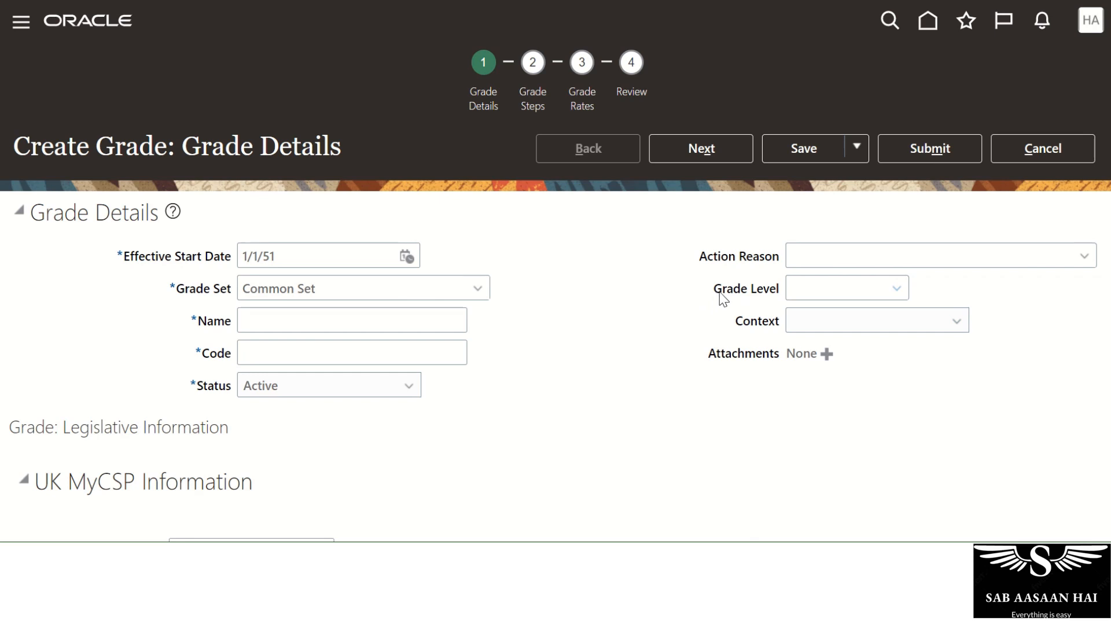
{"action": "left_click_drag", "start_coordinate": [720, 294], "coordinate": [781, 292]}
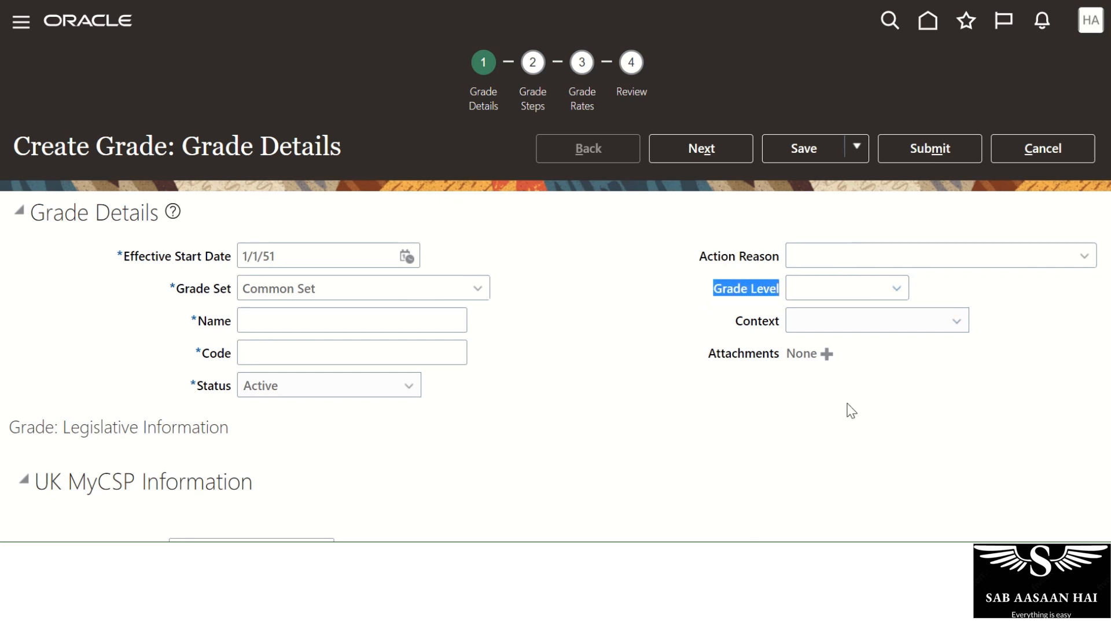
{"action": "left_click", "coordinate": [900, 292]}
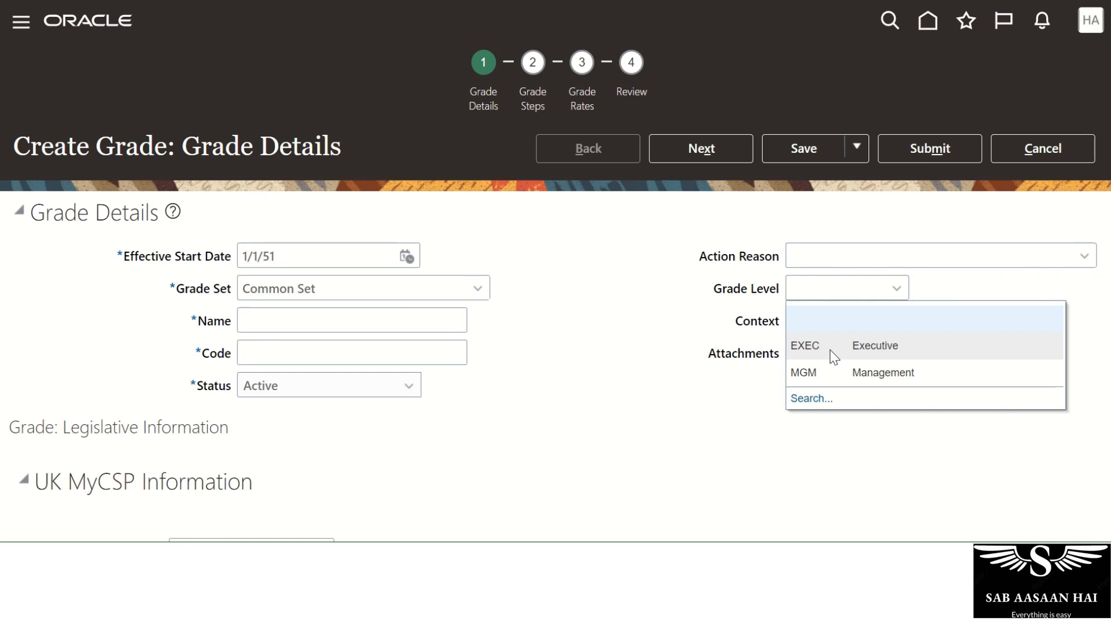
{"action": "left_click", "coordinate": [677, 317]}
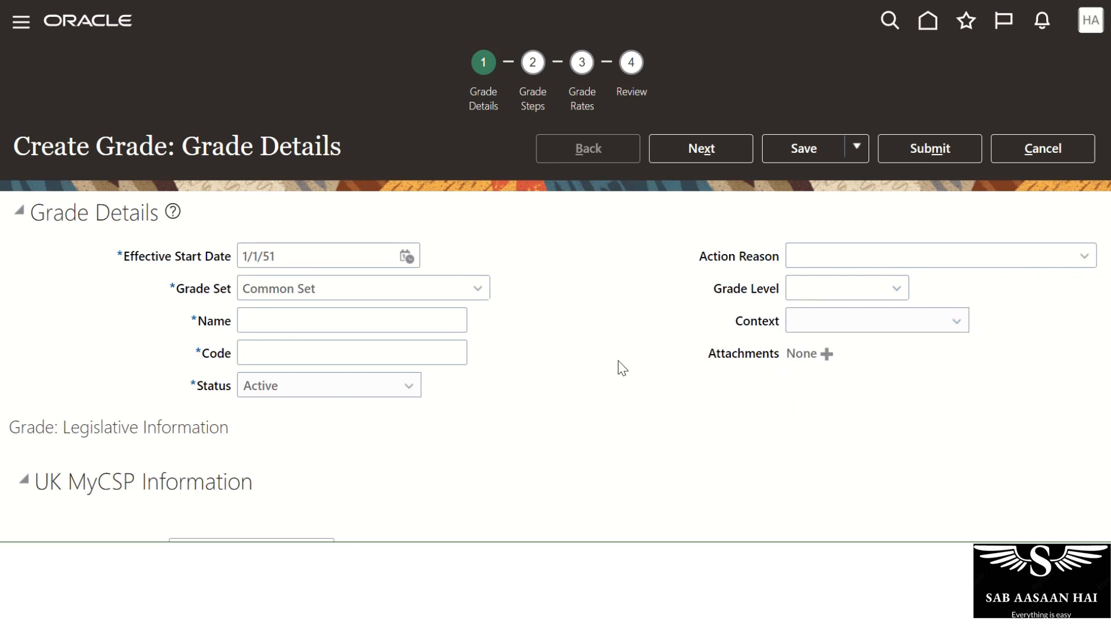
Verify the Context list has no values, then cancel and discard the unsaved grade.
{"action": "left_click_drag", "start_coordinate": [716, 293], "coordinate": [784, 293]}
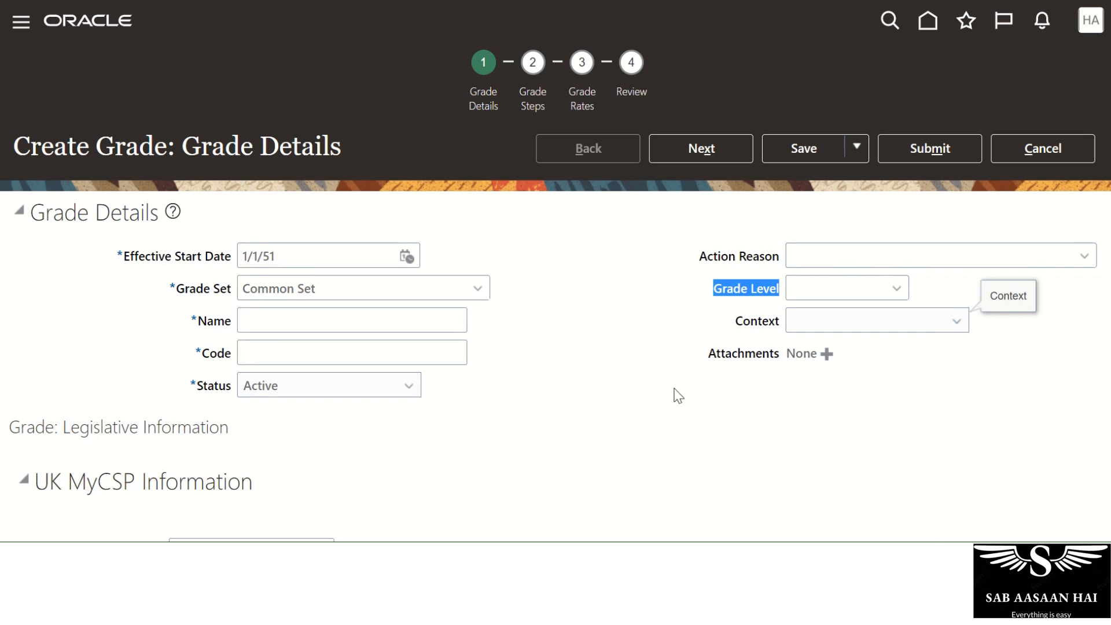
{"action": "left_click", "coordinate": [654, 379]}
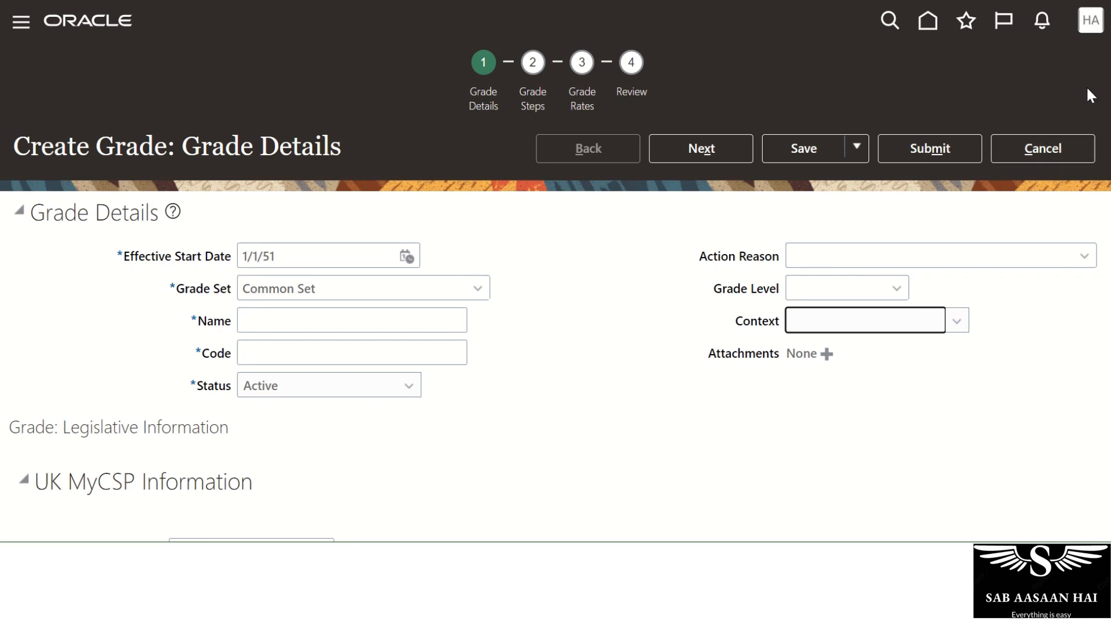
{"action": "left_click", "coordinate": [1036, 148]}
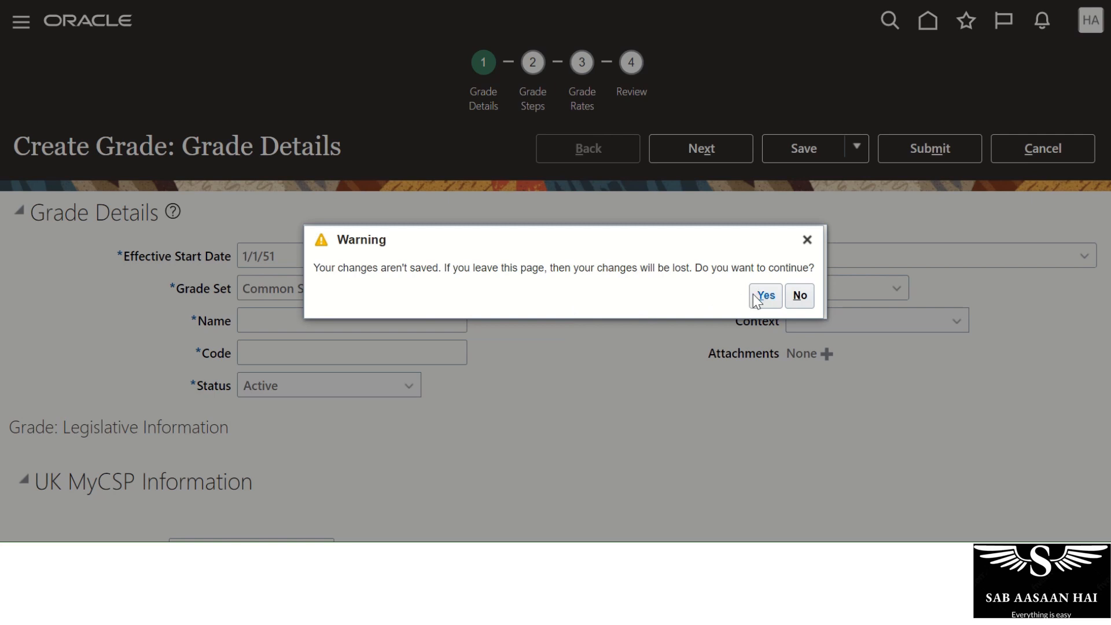
{"action": "left_click", "coordinate": [801, 295]}
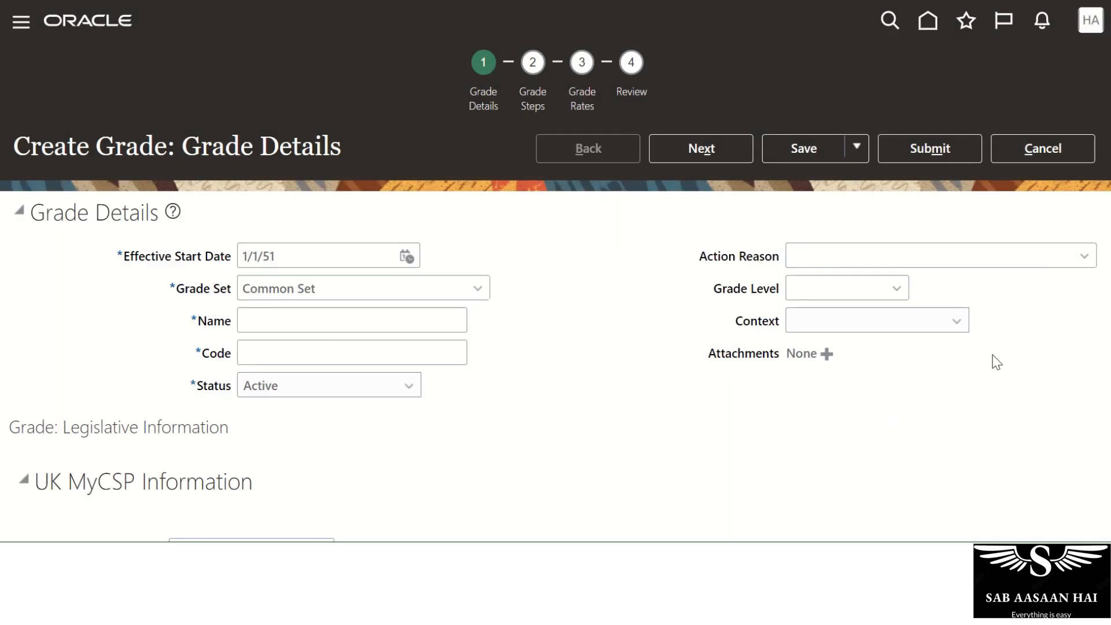
{"action": "left_click", "coordinate": [930, 331]}
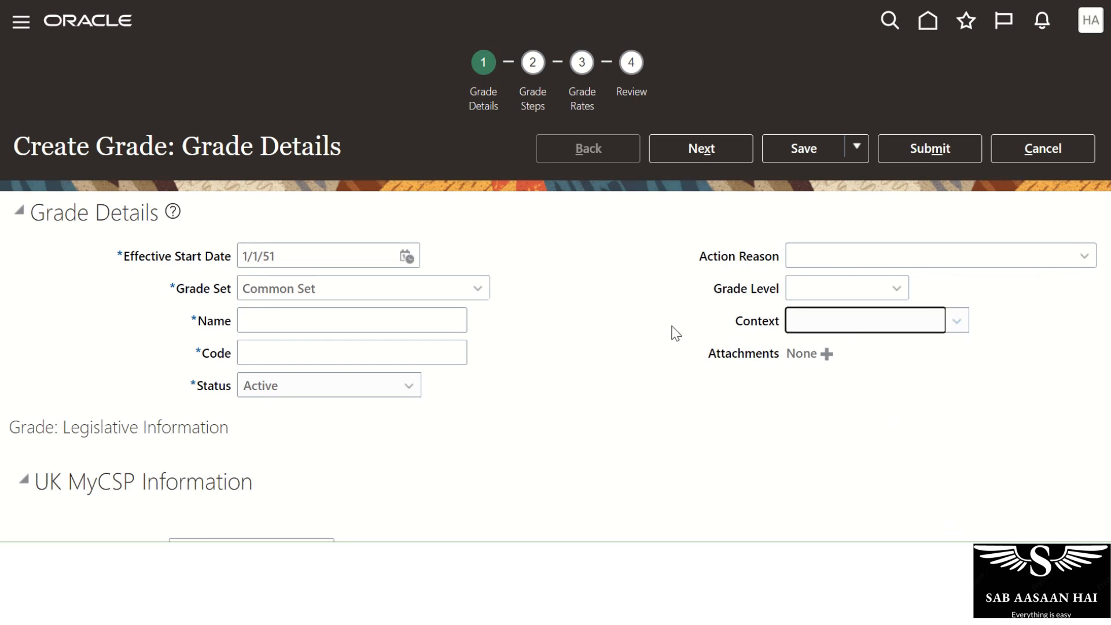
{"action": "left_click", "coordinate": [957, 325]}
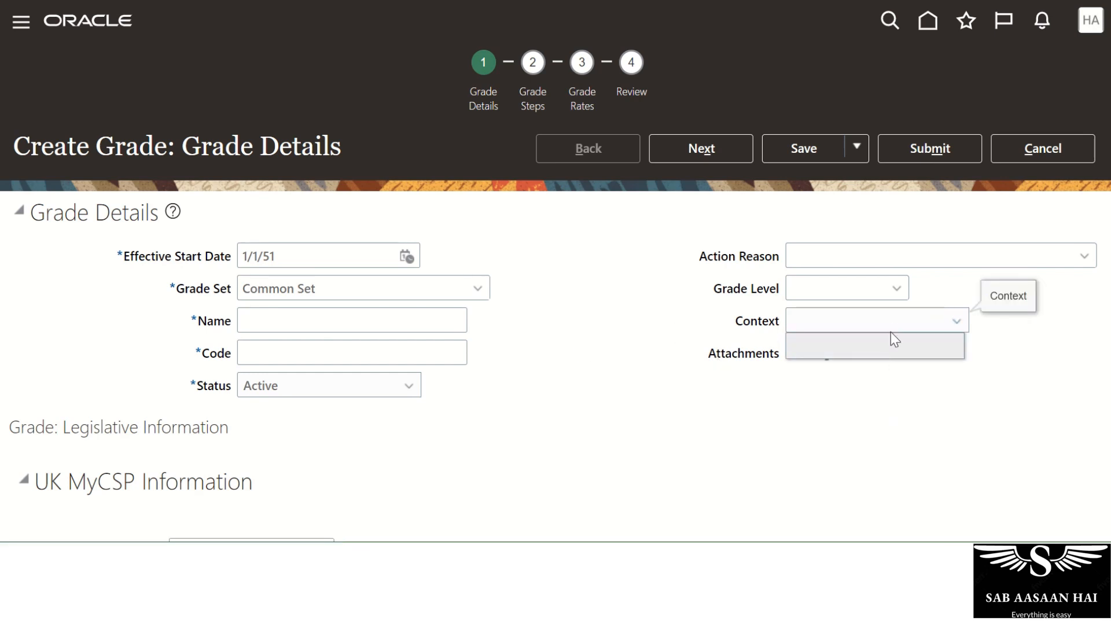
{"action": "left_click", "coordinate": [658, 364]}
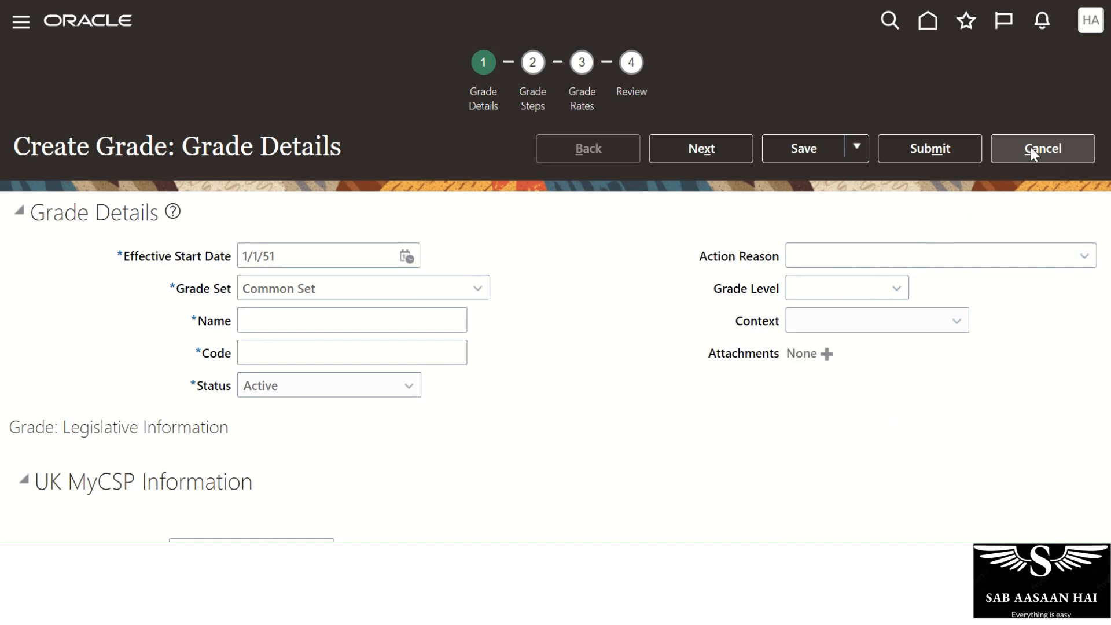
{"action": "left_click", "coordinate": [1084, 153]}
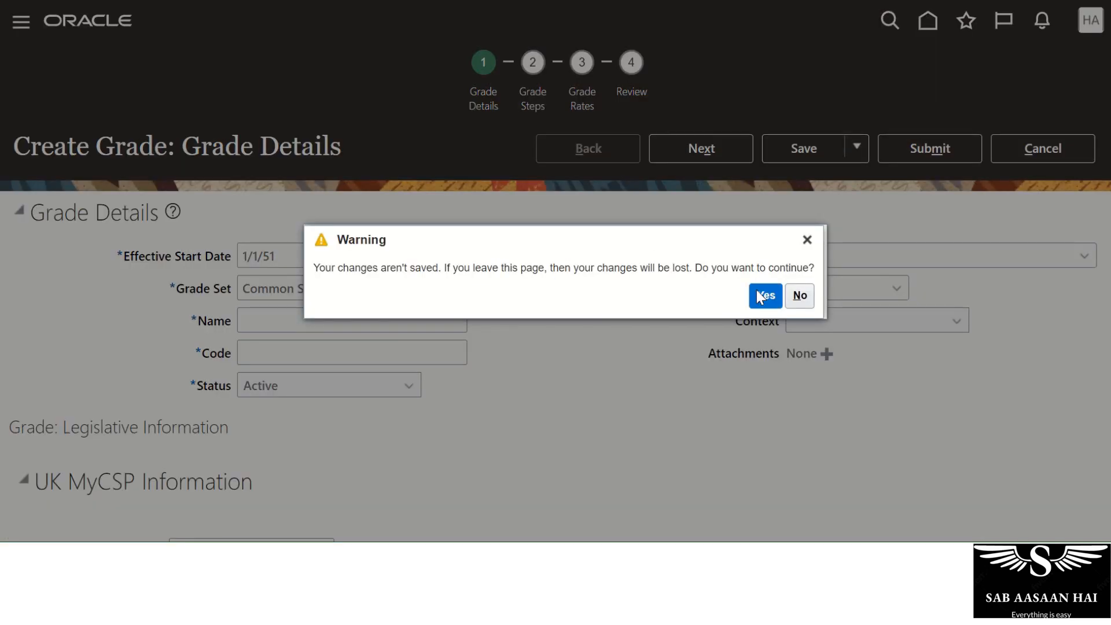
{"action": "left_click", "coordinate": [763, 296]}
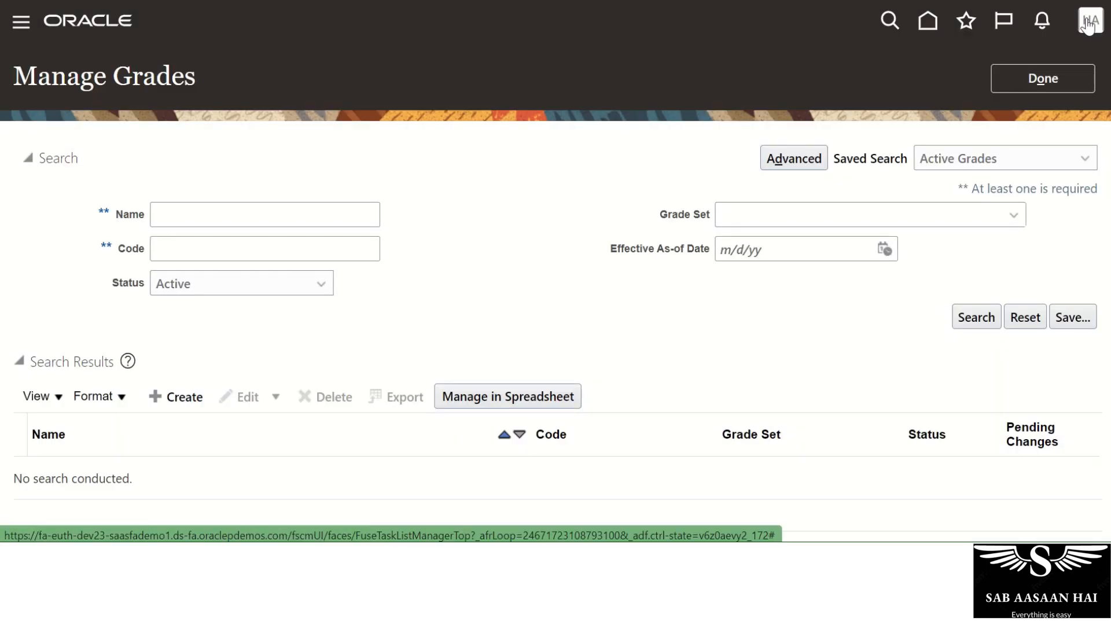
{"action": "left_click", "coordinate": [1089, 23]}
From Setup and Maintenance, search tasks for 'Manage Descriptive' and open Manage Descriptive Flexfields.
{"action": "left_click", "coordinate": [813, 292]}
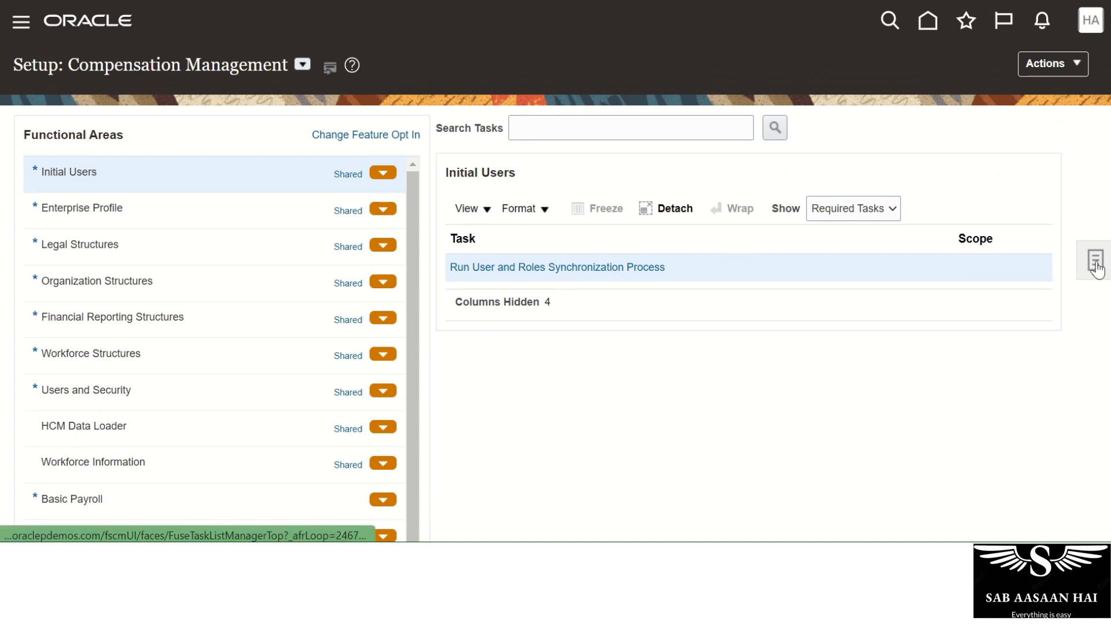
{"action": "left_click", "coordinate": [1096, 263]}
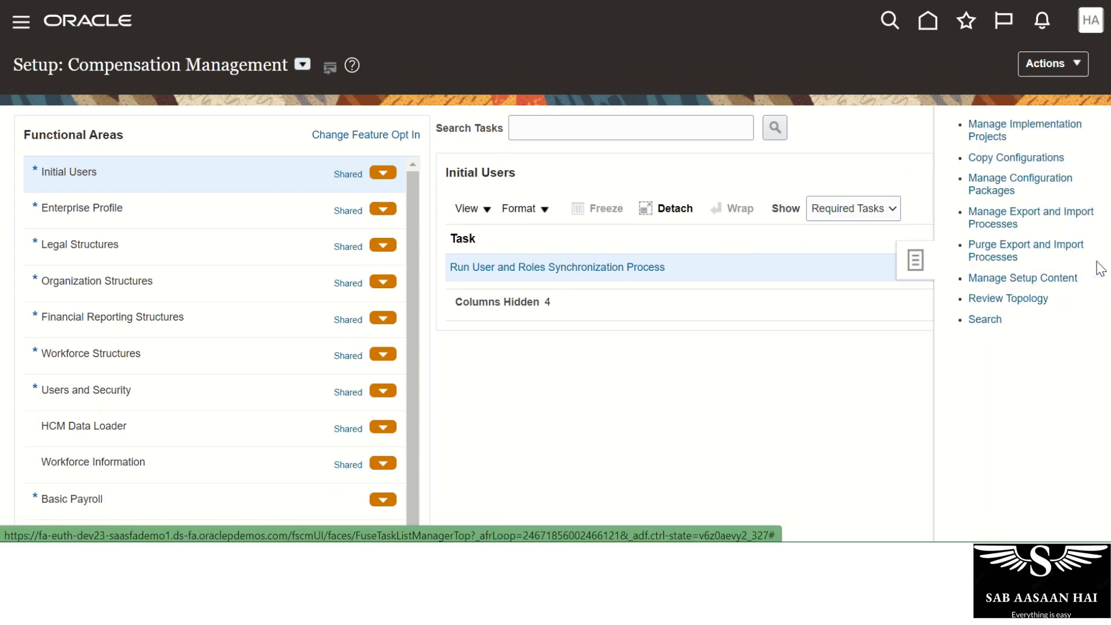
{"action": "left_click", "coordinate": [987, 320]}
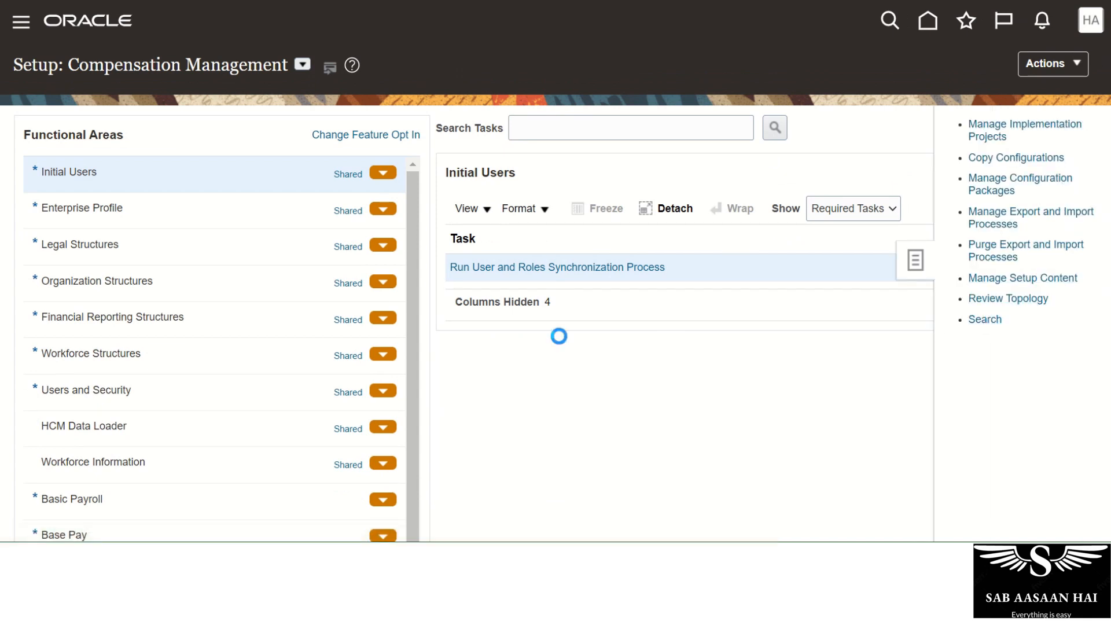
{"action": "left_click", "coordinate": [391, 133]}
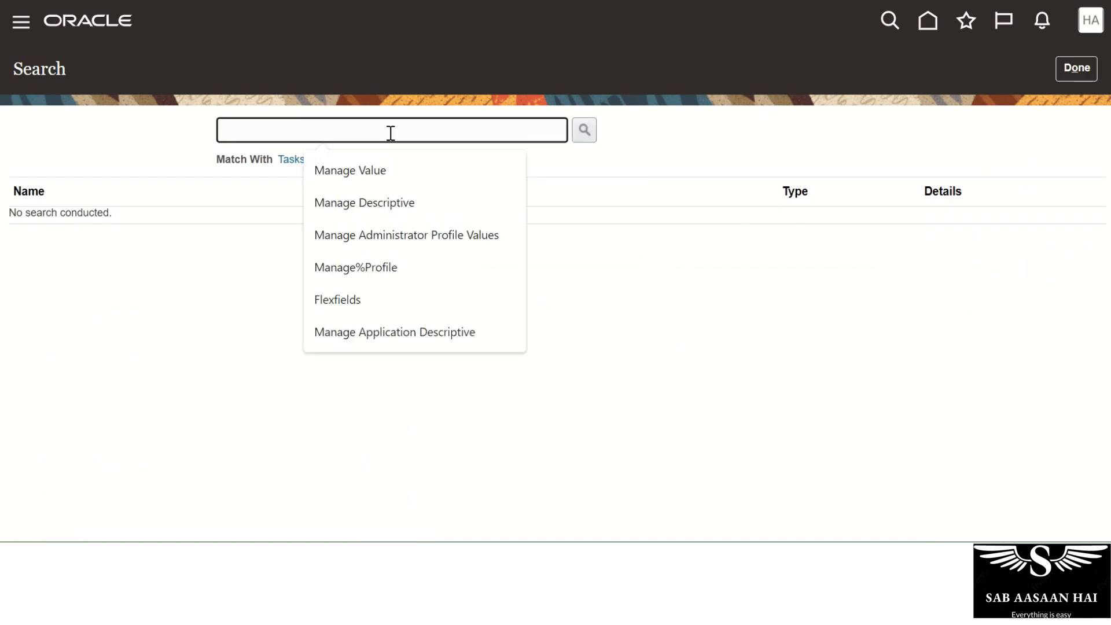
{"action": "left_click", "coordinate": [389, 199]}
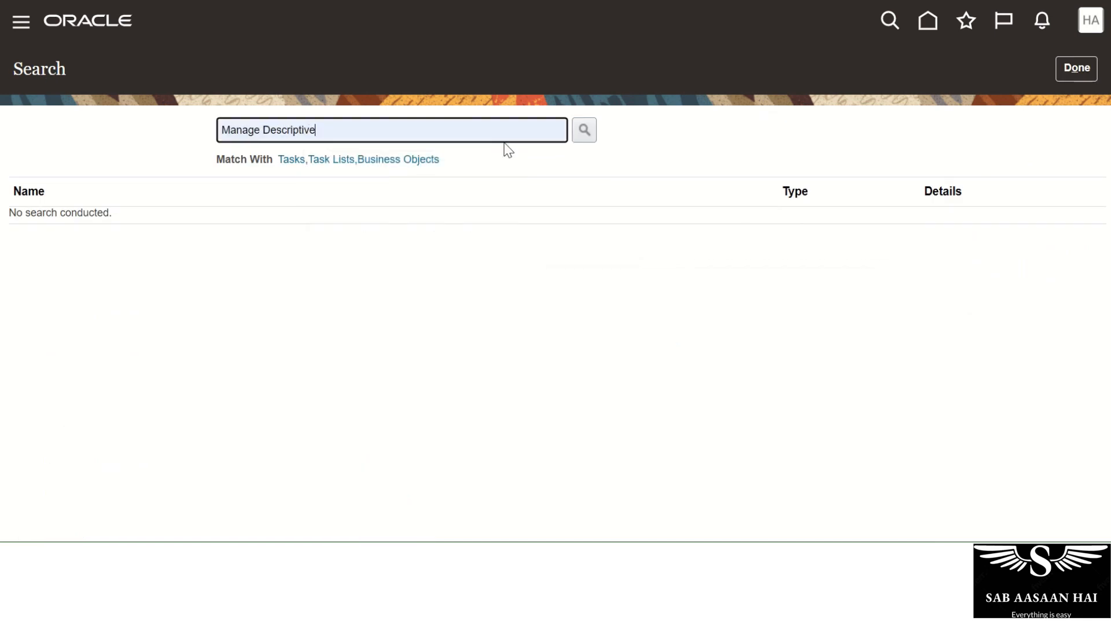
{"action": "left_click", "coordinate": [585, 129]}
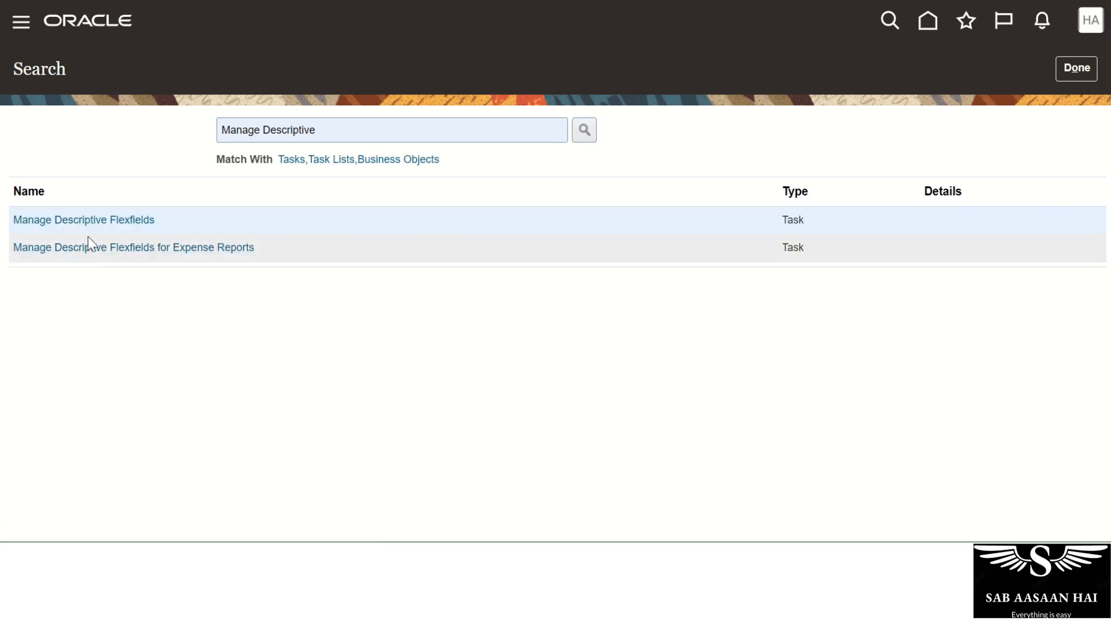
{"action": "left_click", "coordinate": [87, 221]}
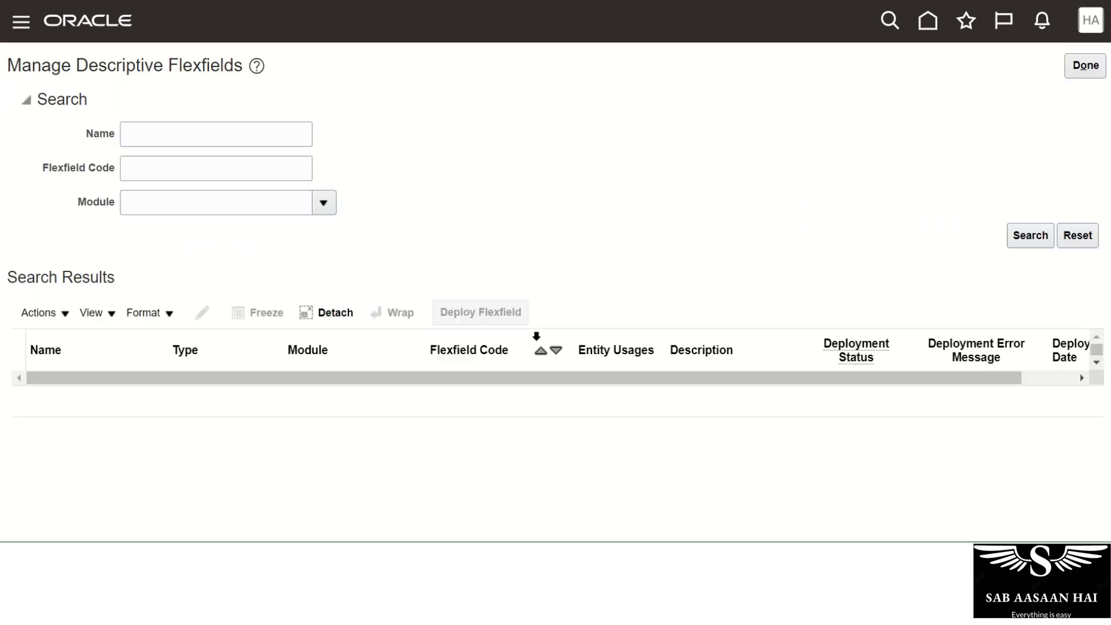
Search flexfields named 'Grade' and open Grade Additional Details for editing.
{"action": "left_click", "coordinate": [181, 130]}
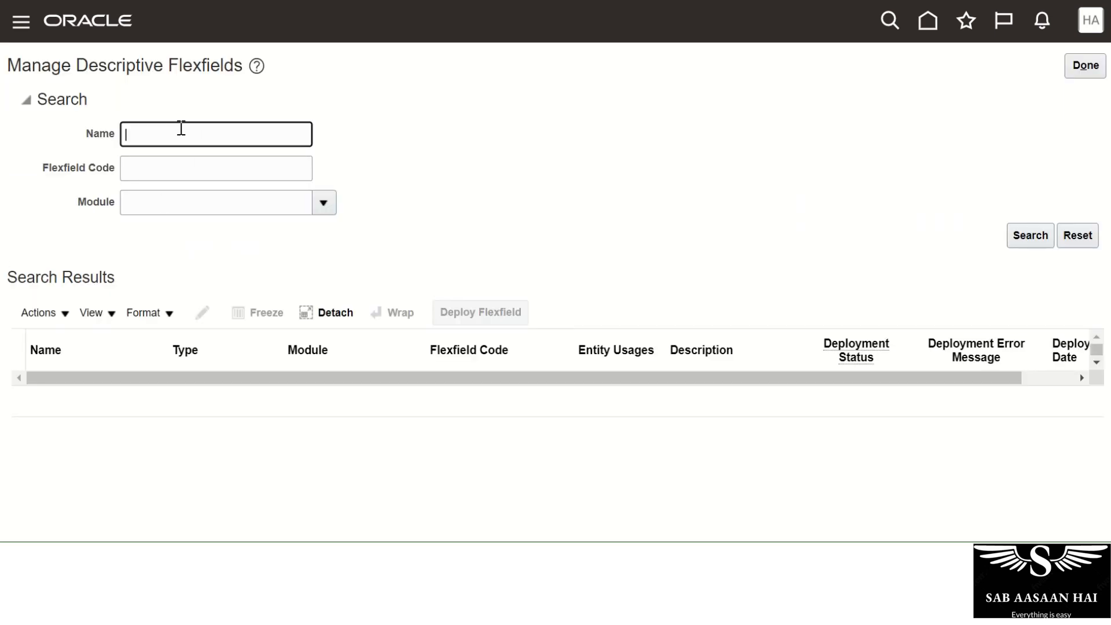
{"action": "type", "text": "Grade"}
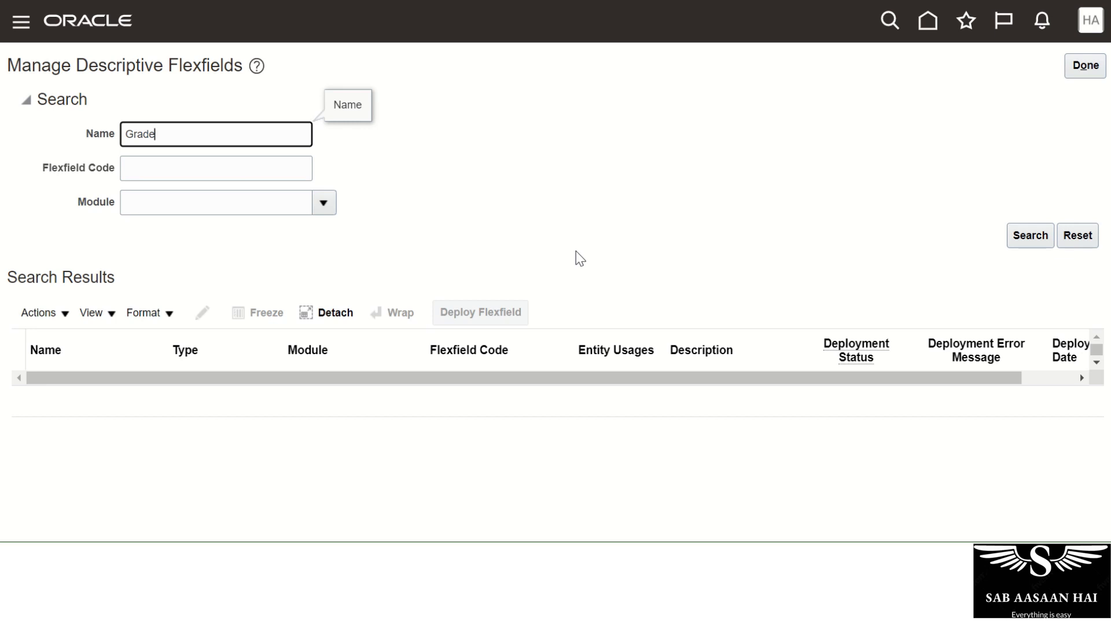
{"action": "left_click", "coordinate": [1030, 238]}
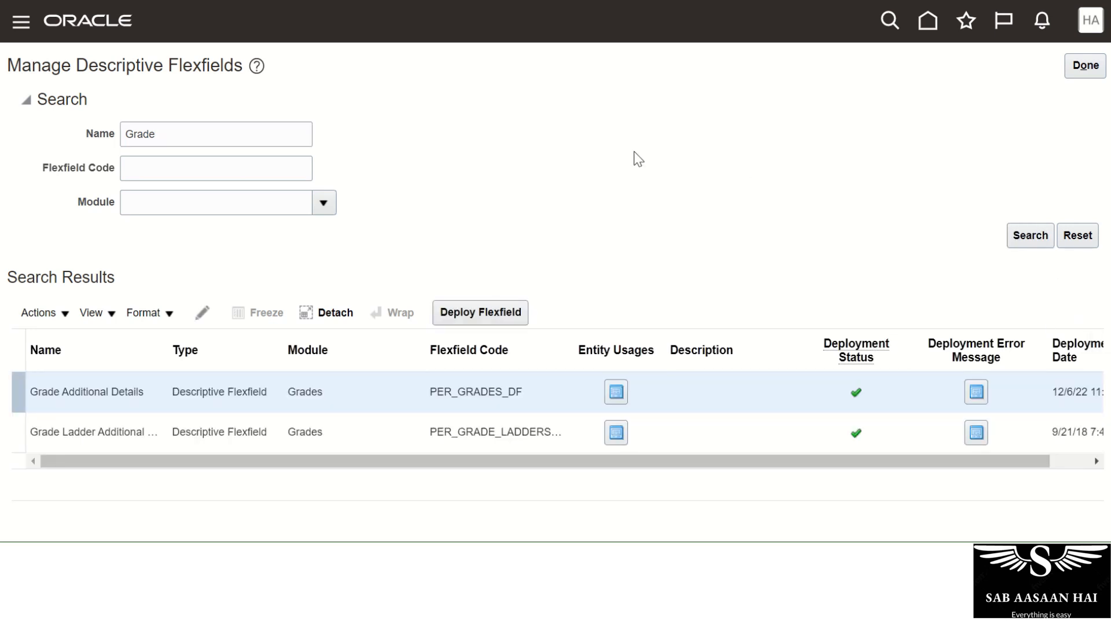
{"action": "left_click", "coordinate": [161, 394]}
{"action": "left_click", "coordinate": [202, 314]}
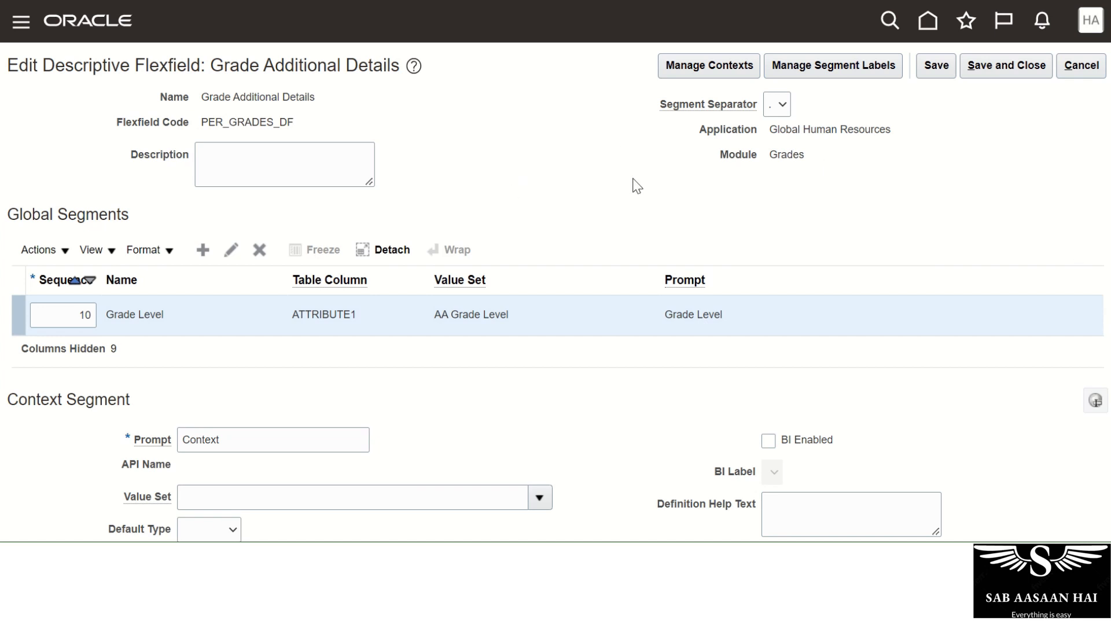
Open the flexfield's contexts and start a new context with Actions > Create.
{"action": "left_click", "coordinate": [710, 64]}
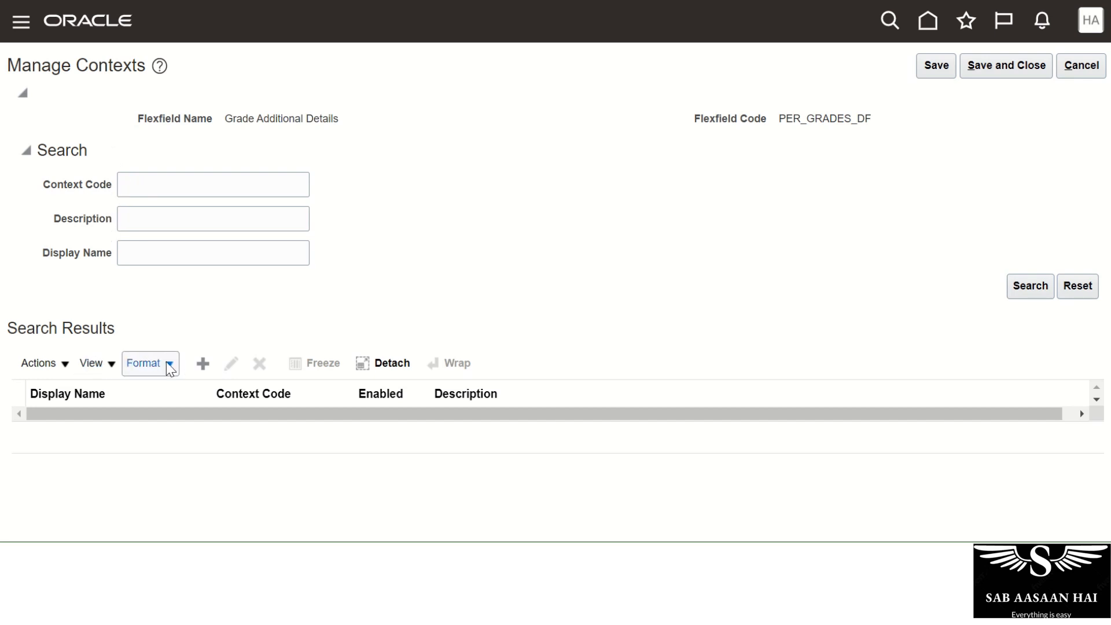
{"action": "left_click", "coordinate": [69, 371]}
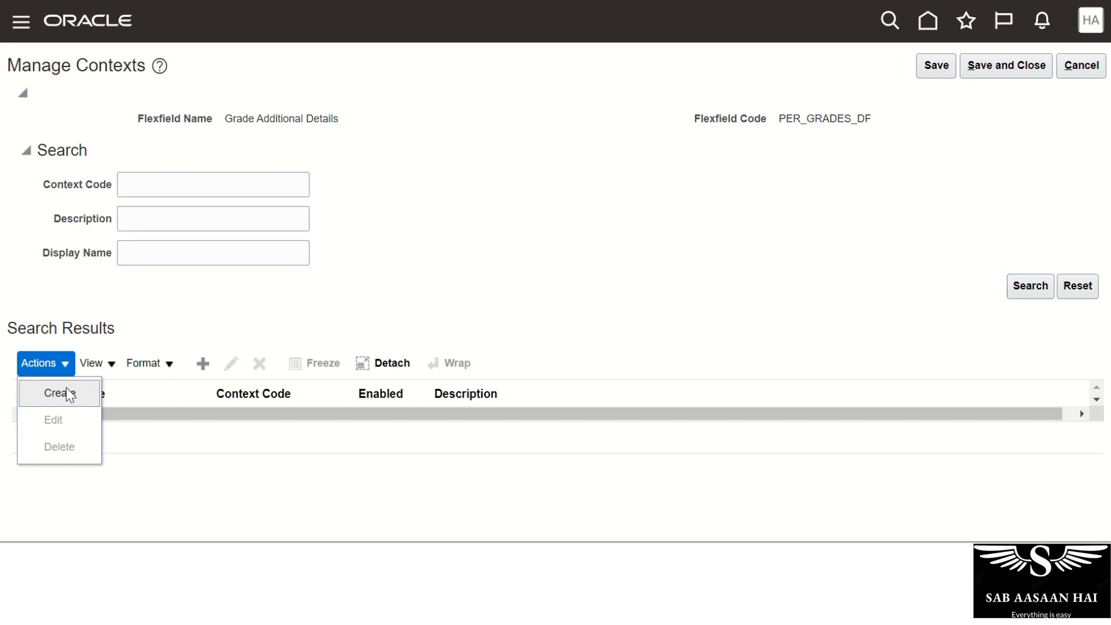
{"action": "left_click", "coordinate": [203, 364]}
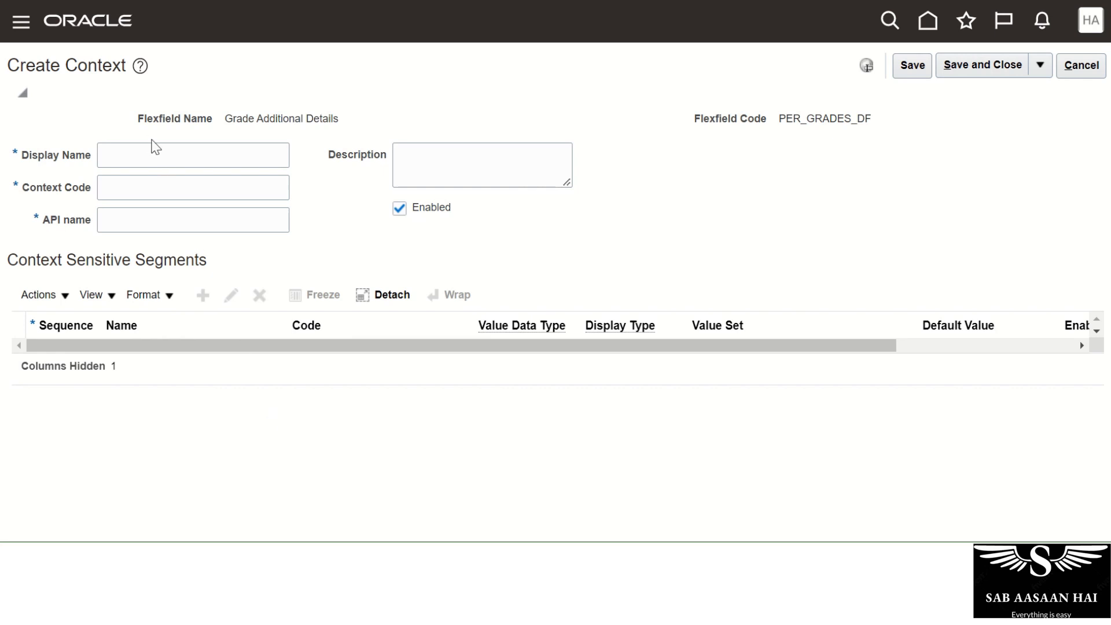
Name the context Pilot, save it, and open a blank segment form.
{"action": "left_click", "coordinate": [153, 154]}
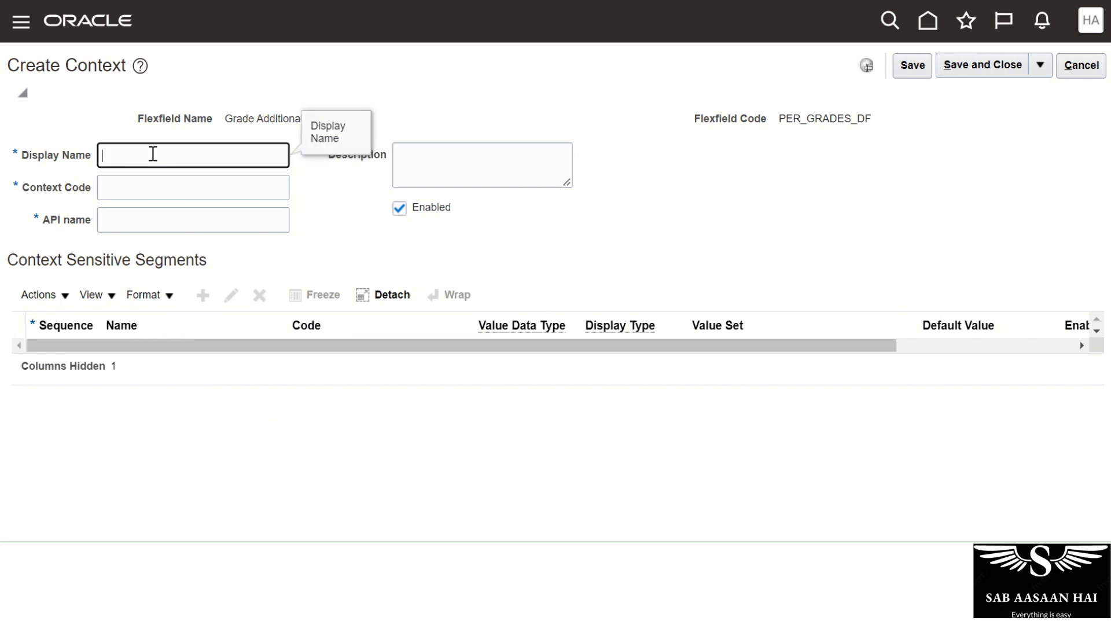
{"action": "type", "text": "Pilot"}
{"action": "key", "text": "Tab"}
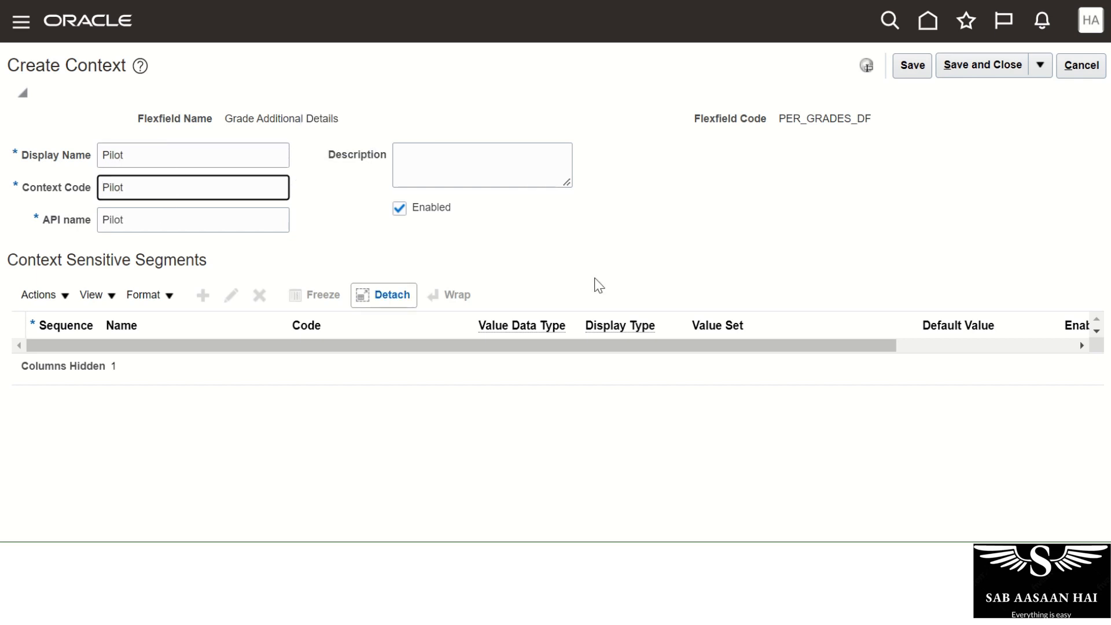
{"action": "left_click", "coordinate": [913, 68]}
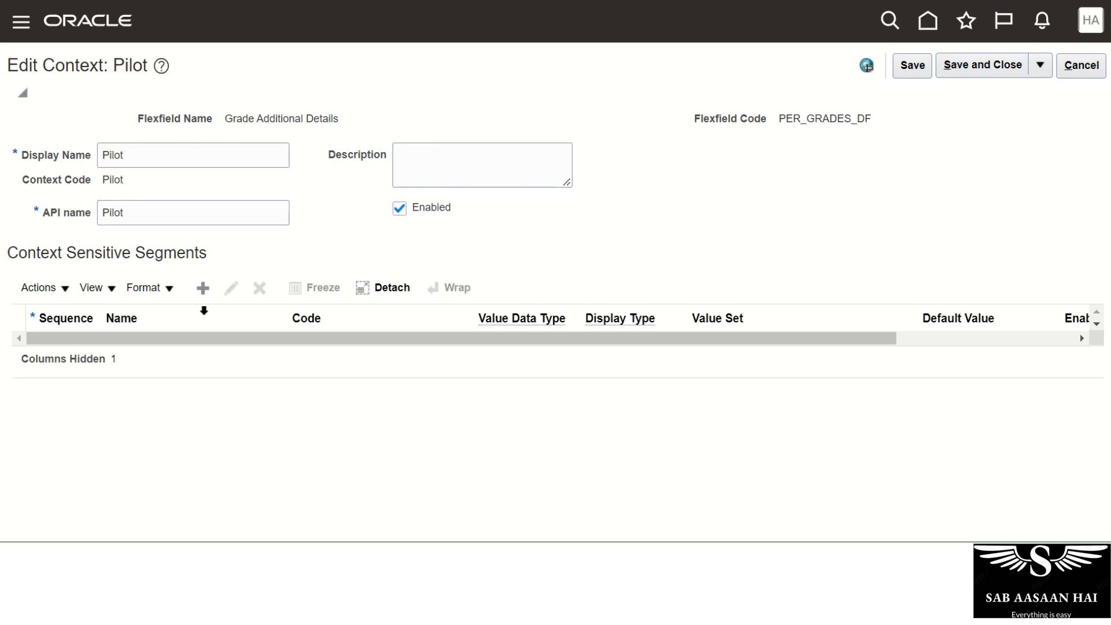
{"action": "left_click_drag", "start_coordinate": [129, 155], "coordinate": [84, 166]}
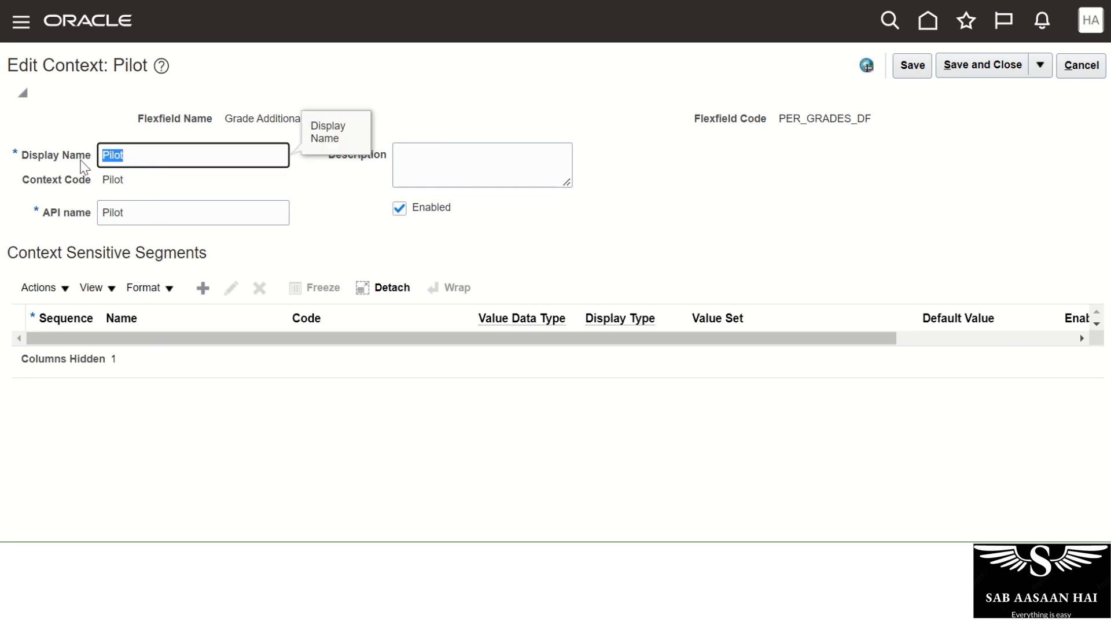
{"action": "left_click", "coordinate": [252, 438]}
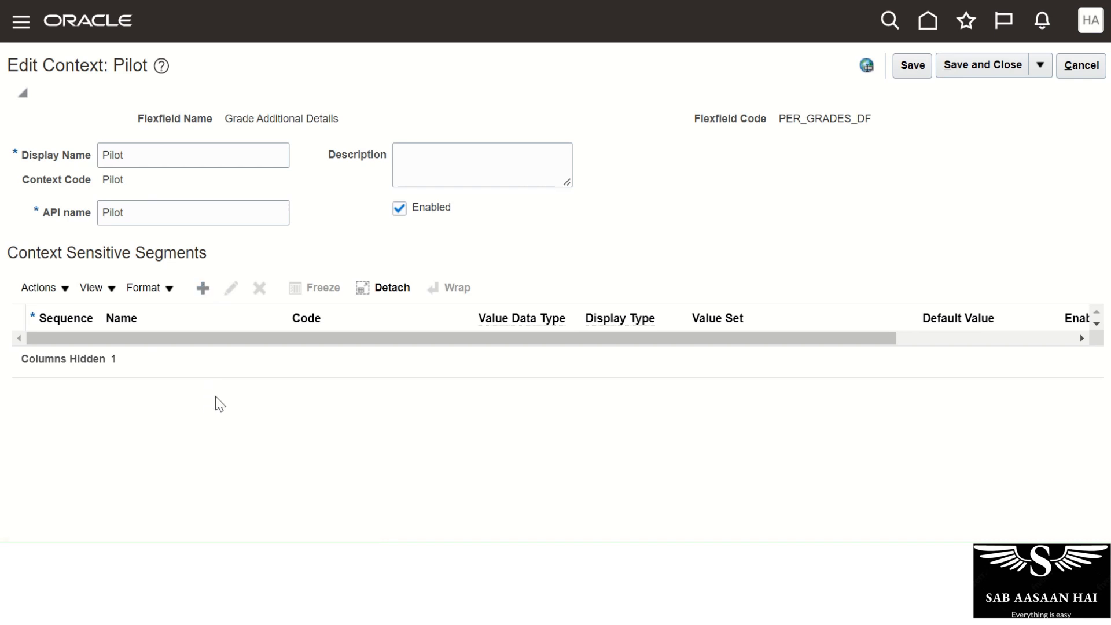
{"action": "left_click", "coordinate": [202, 288]}
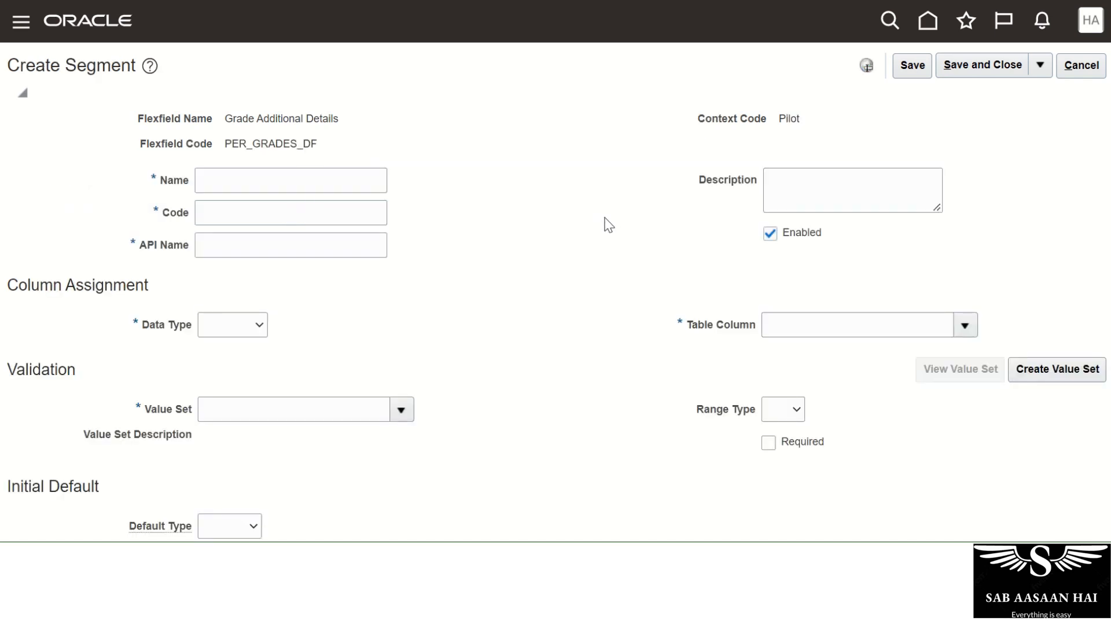
Name the segment Flying Experience (code flyingExperience) and set its data type to Number.
{"action": "left_click", "coordinate": [251, 185]}
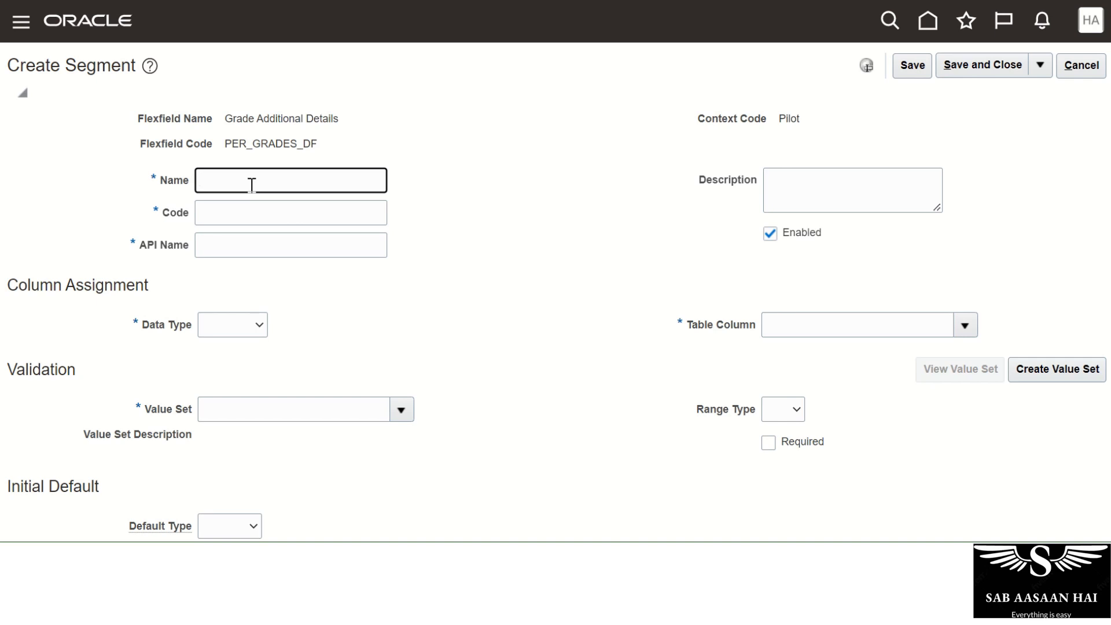
{"action": "type", "text": "Flying Experience"}
{"action": "key", "text": "Tab"}
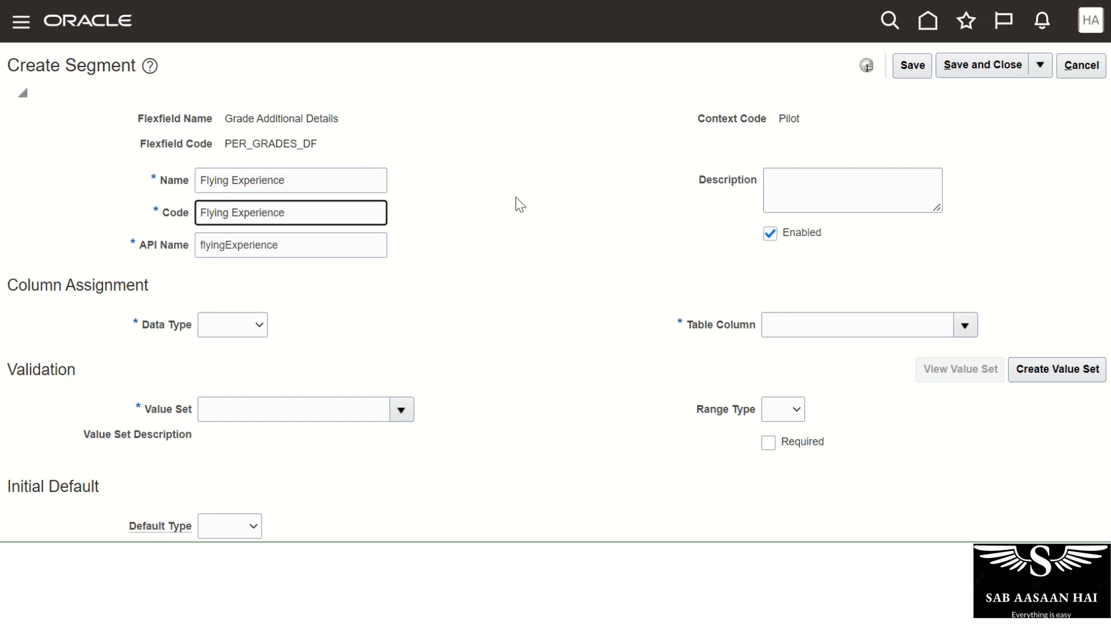
{"action": "left_click", "coordinate": [243, 320]}
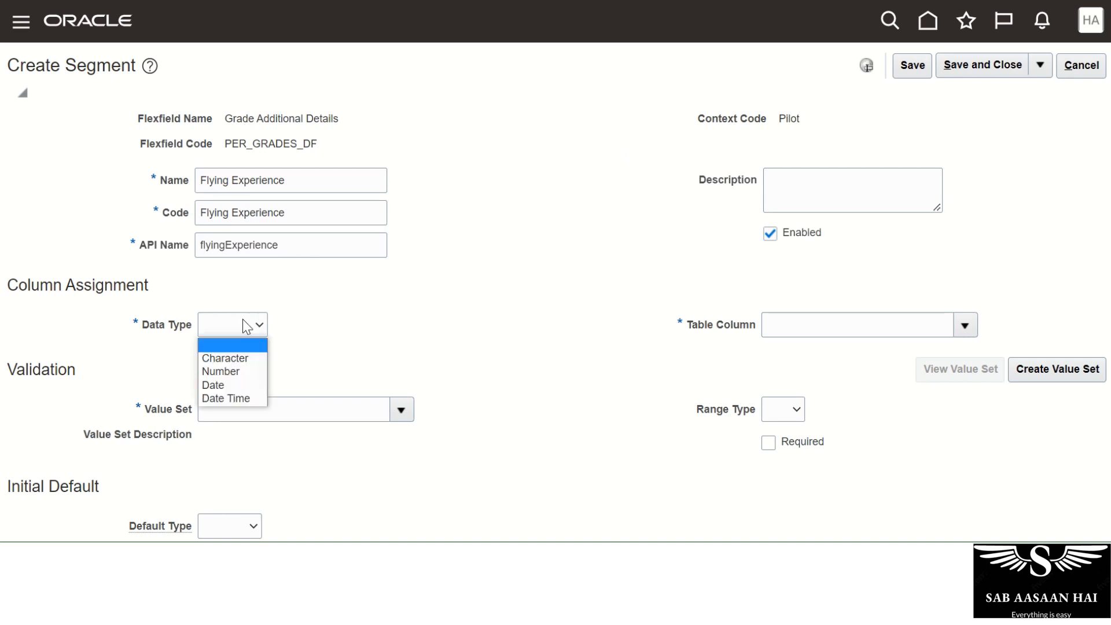
{"action": "left_click", "coordinate": [231, 372]}
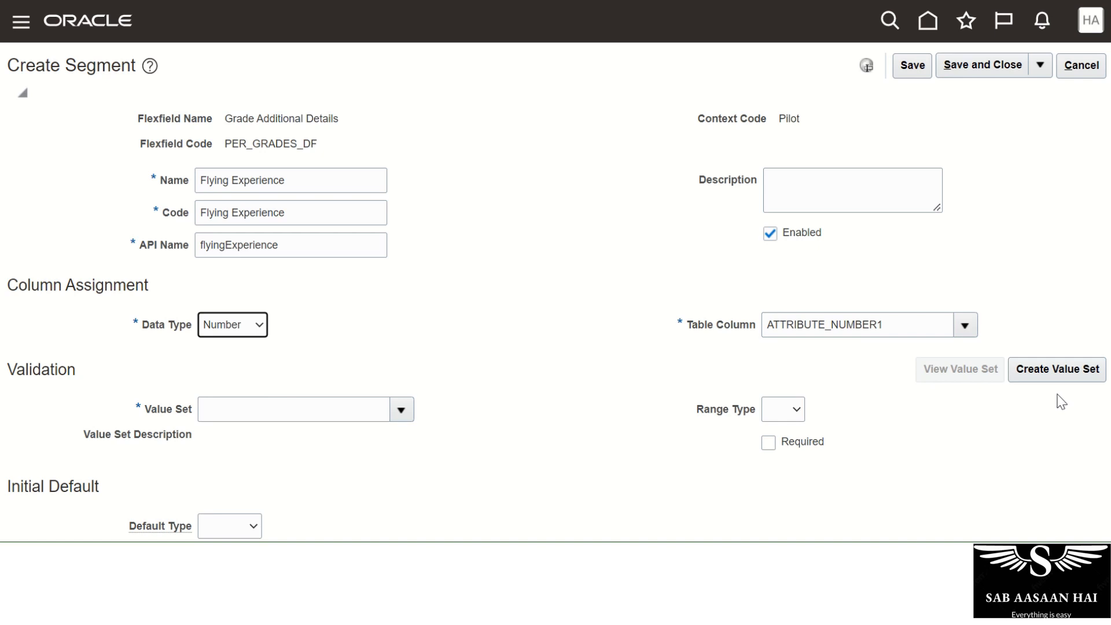
{"action": "left_click", "coordinate": [408, 413]}
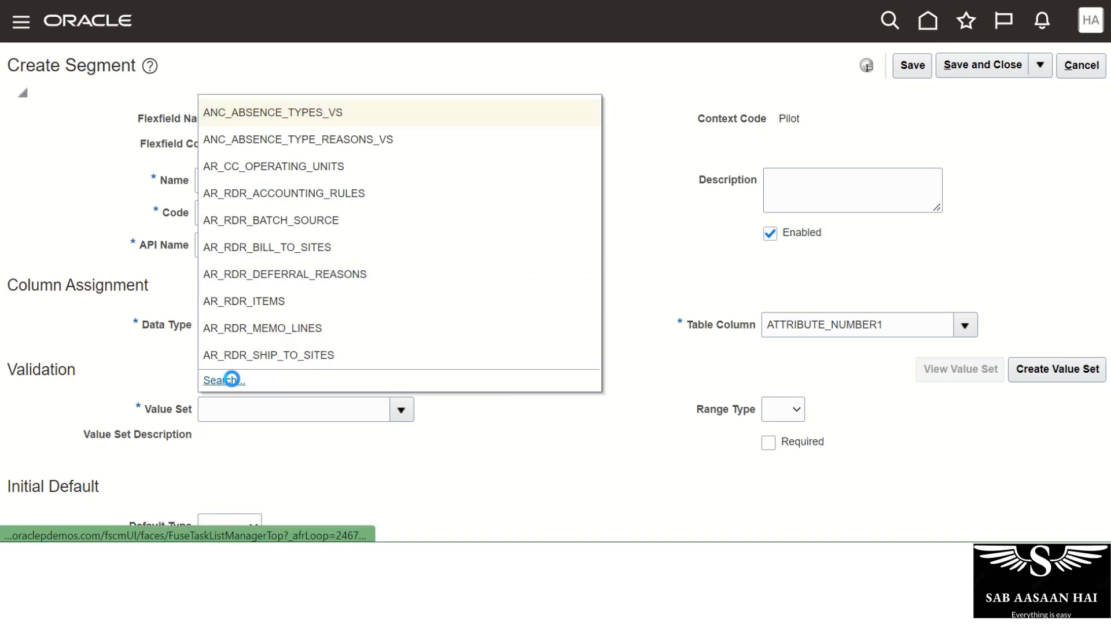
Search for and assign the Number 2 digit value set to Flying Experience.
{"action": "left_click", "coordinate": [224, 380]}
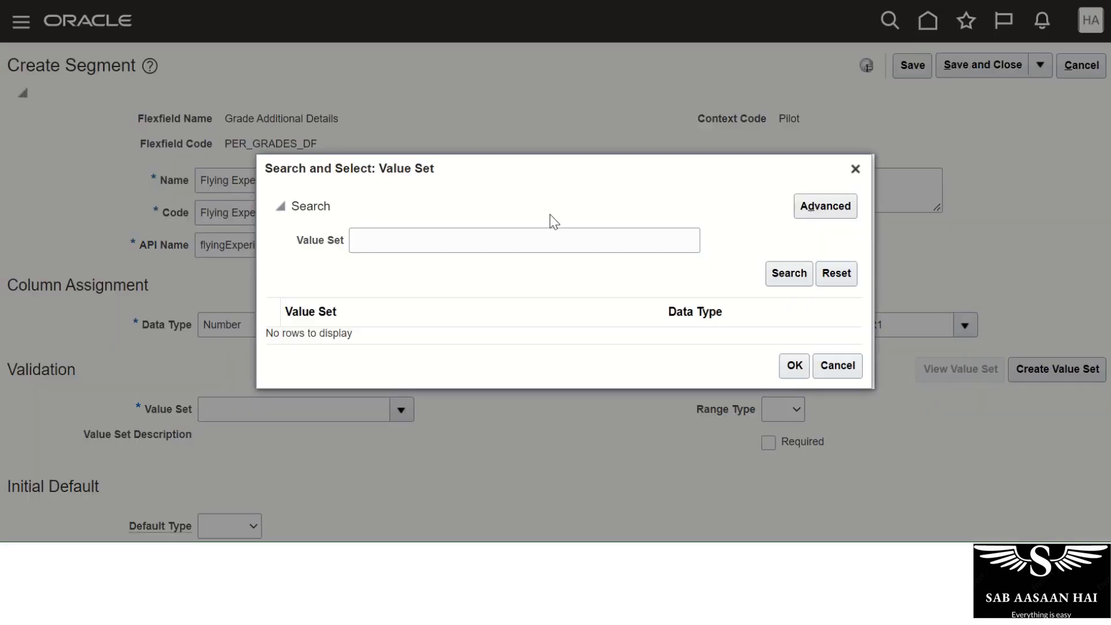
{"action": "left_click", "coordinate": [472, 237]}
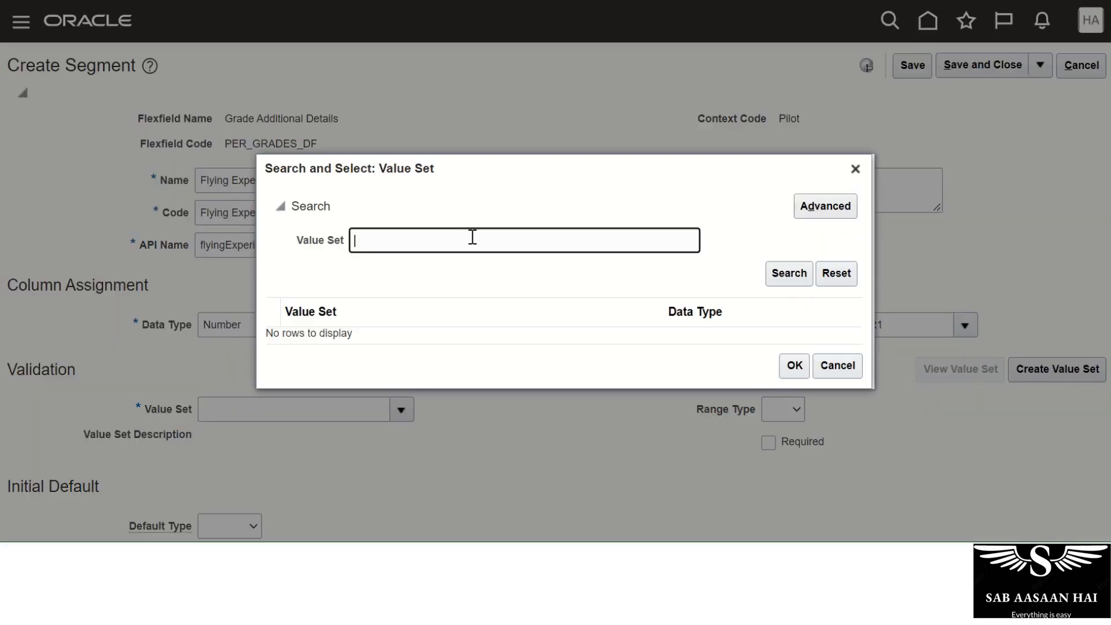
{"action": "type", "text": "Number"}
{"action": "left_click", "coordinate": [787, 273]}
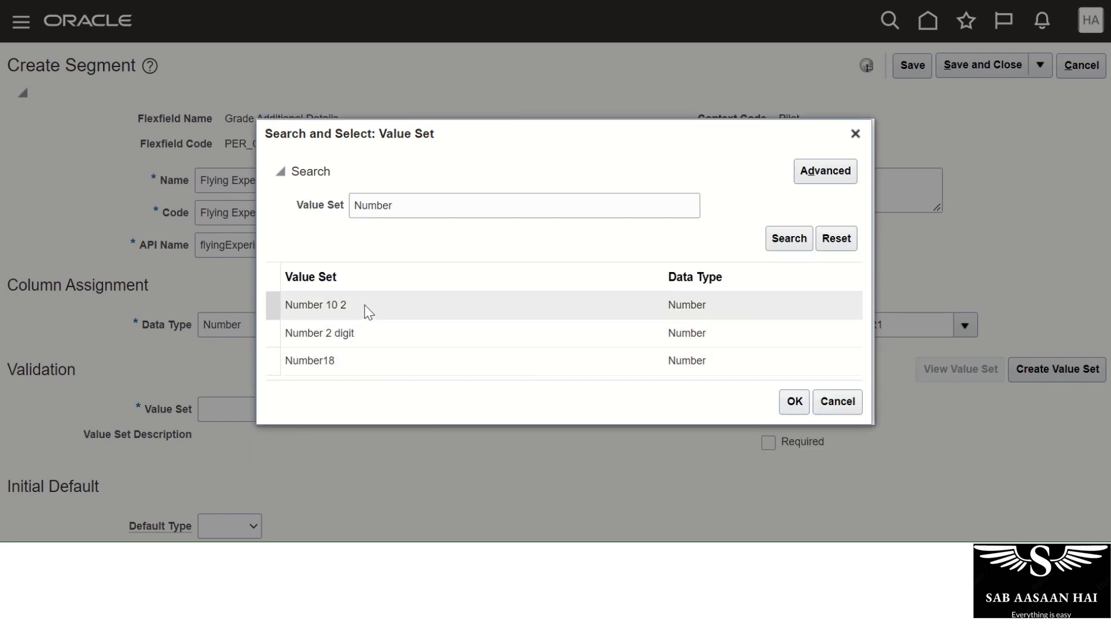
{"action": "left_click", "coordinate": [356, 333]}
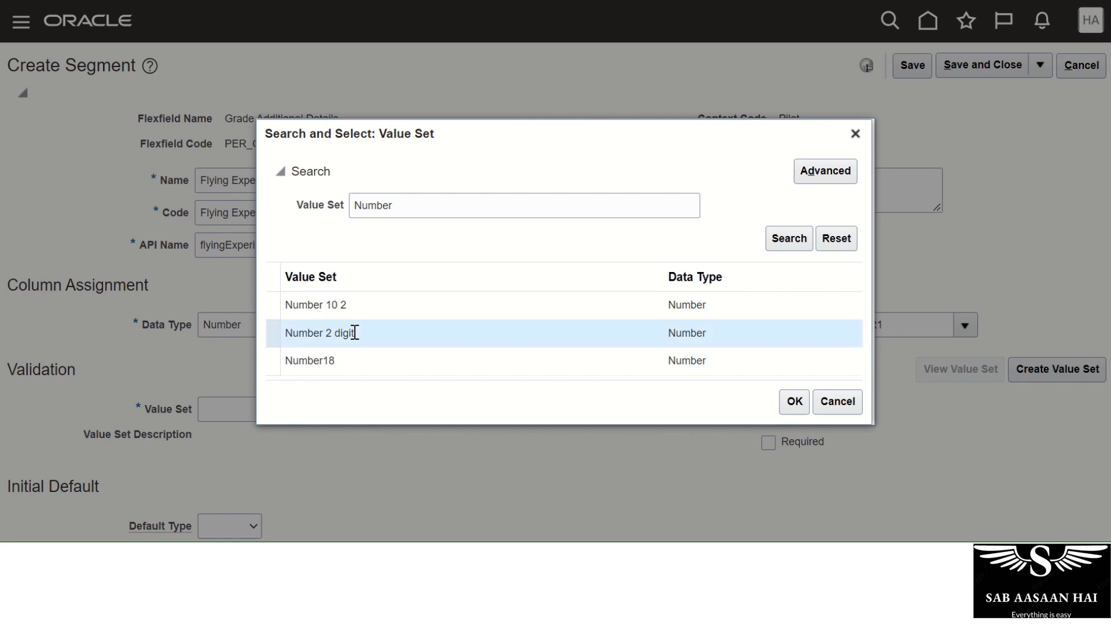
{"action": "left_click", "coordinate": [794, 400]}
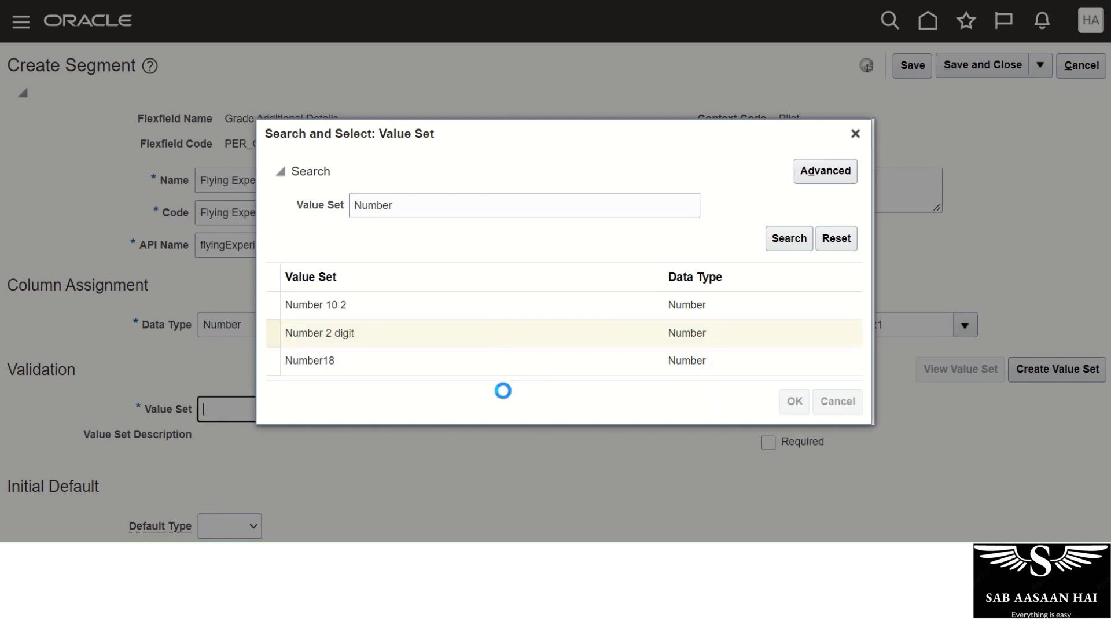
Set display size 5 and display height 5, then save and close the segment.
{"action": "scroll", "coordinate": [545, 340], "scroll_direction": "down", "scroll_amount": 5}
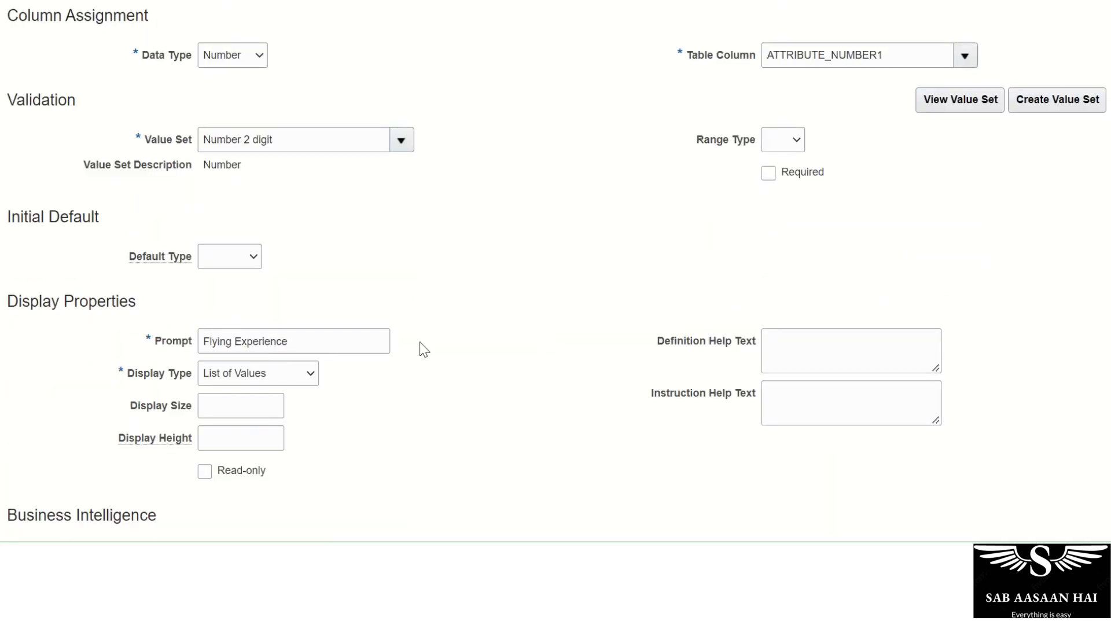
{"action": "left_click", "coordinate": [264, 407]}
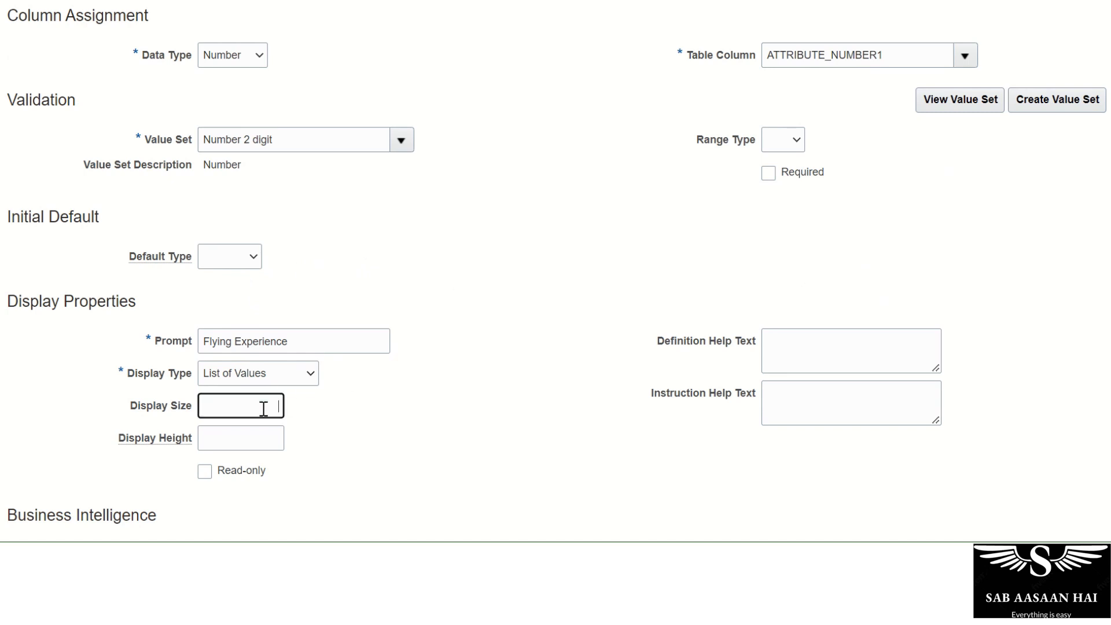
{"action": "type", "text": "5"}
{"action": "key", "text": "Tab"}
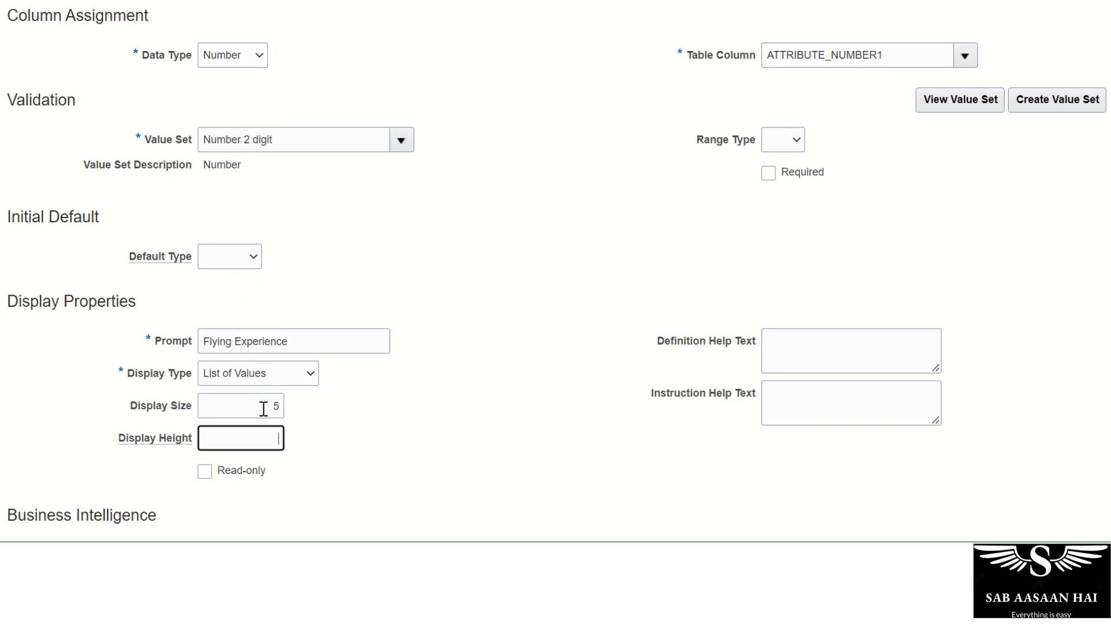
{"action": "type", "text": "5"}
{"action": "key", "text": "Tab"}
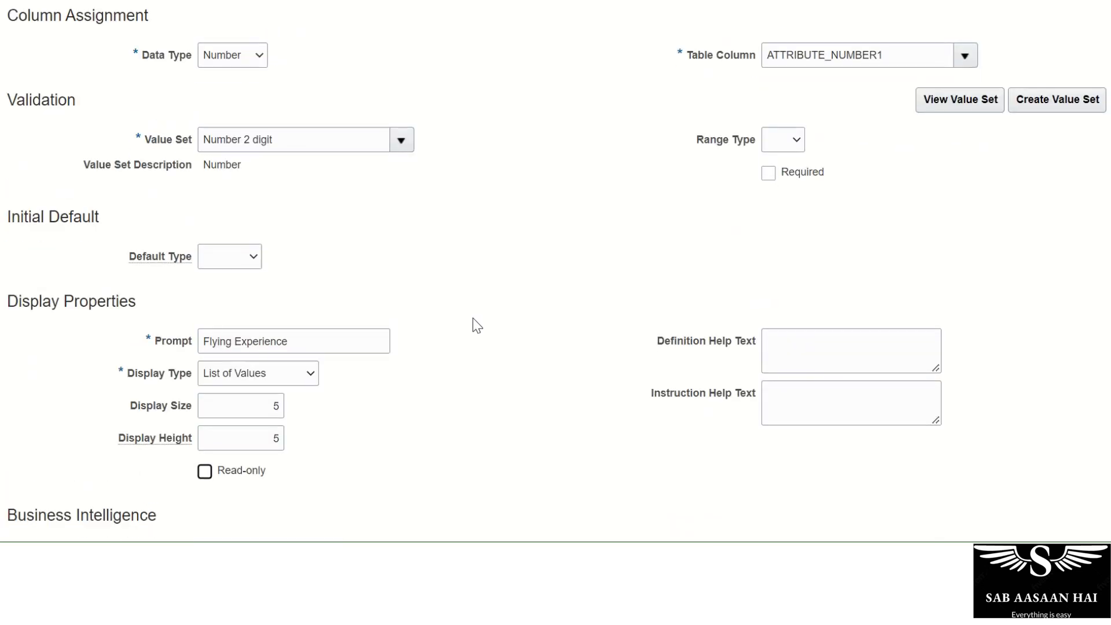
{"action": "scroll", "coordinate": [477, 326], "scroll_direction": "down", "scroll_amount": 1}
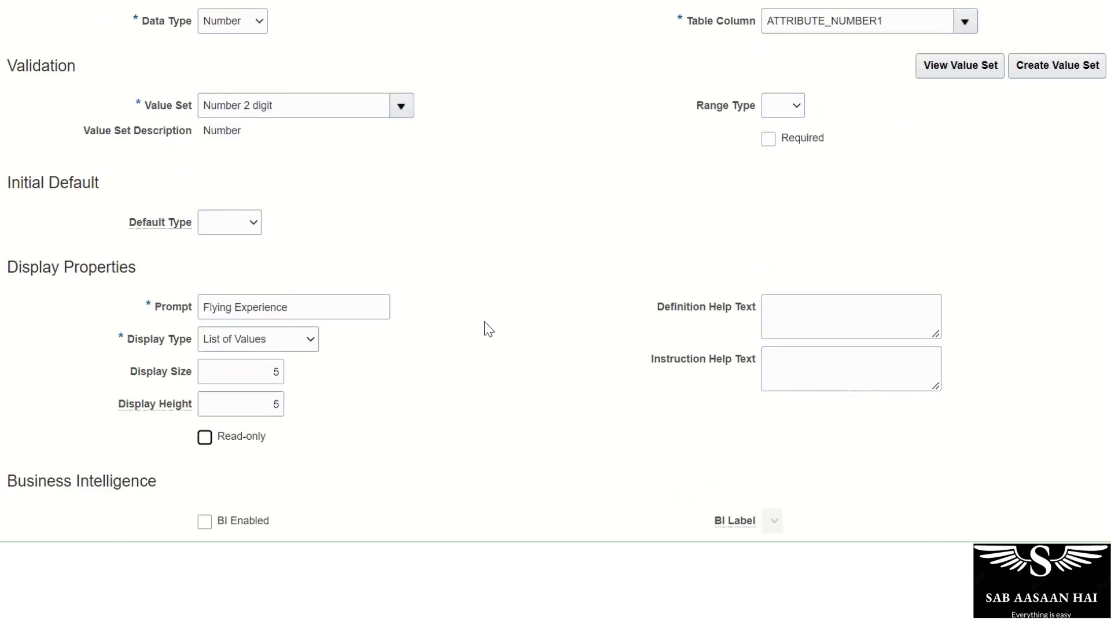
{"action": "scroll", "coordinate": [477, 326], "scroll_direction": "up", "scroll_amount": 5}
{"action": "left_click", "coordinate": [917, 68]}
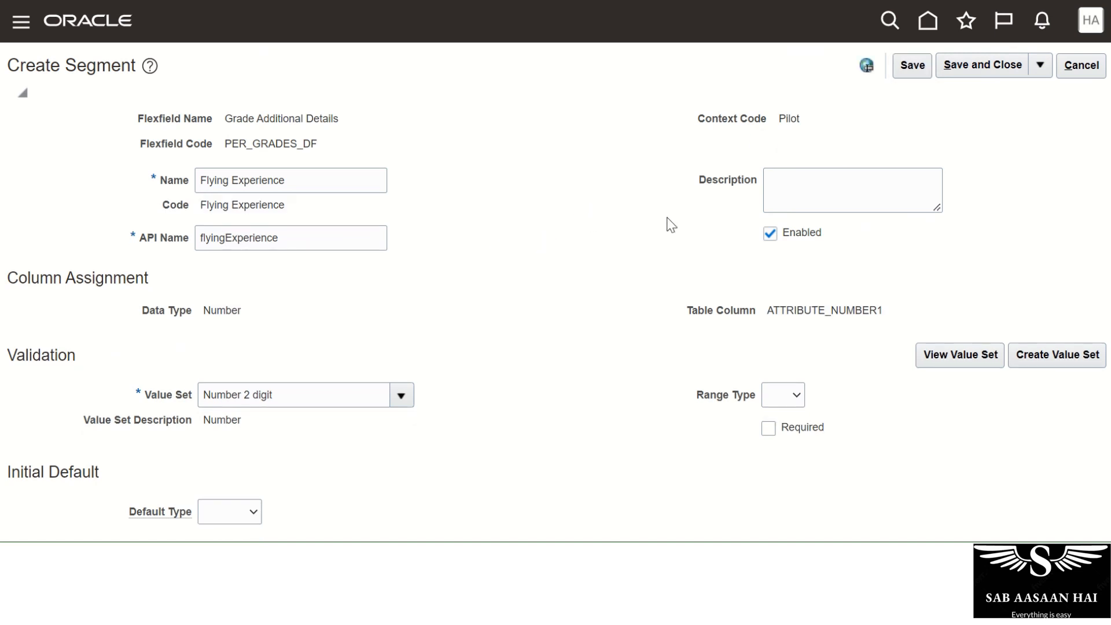
{"action": "left_click", "coordinate": [983, 66]}
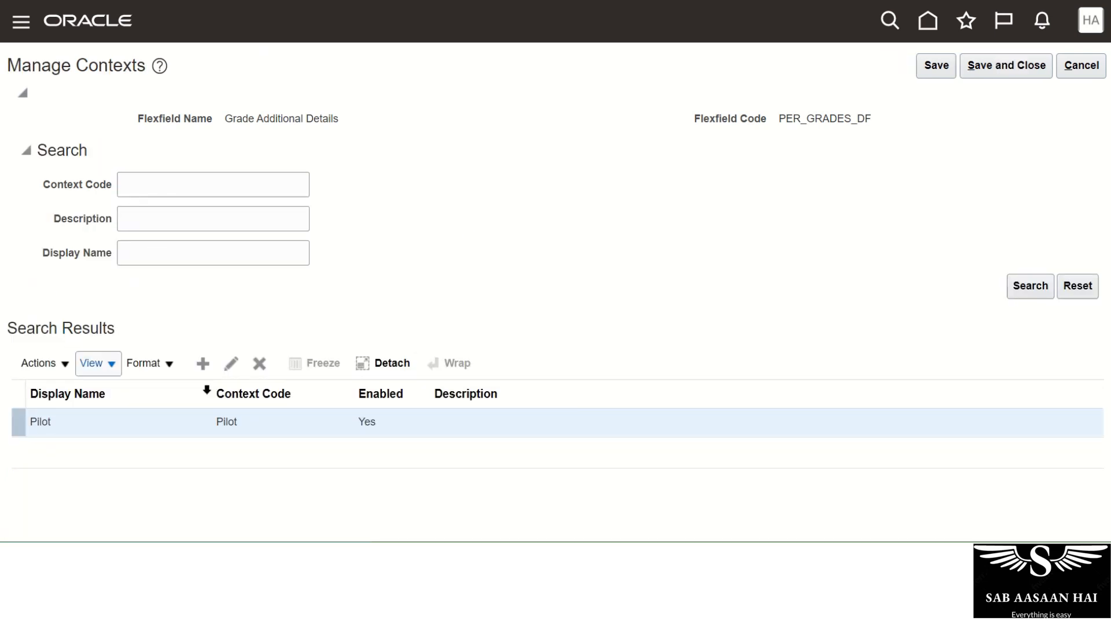
Save and close the Pilot context, check its segments, and return to Manage Contexts.
{"action": "left_click", "coordinate": [991, 66]}
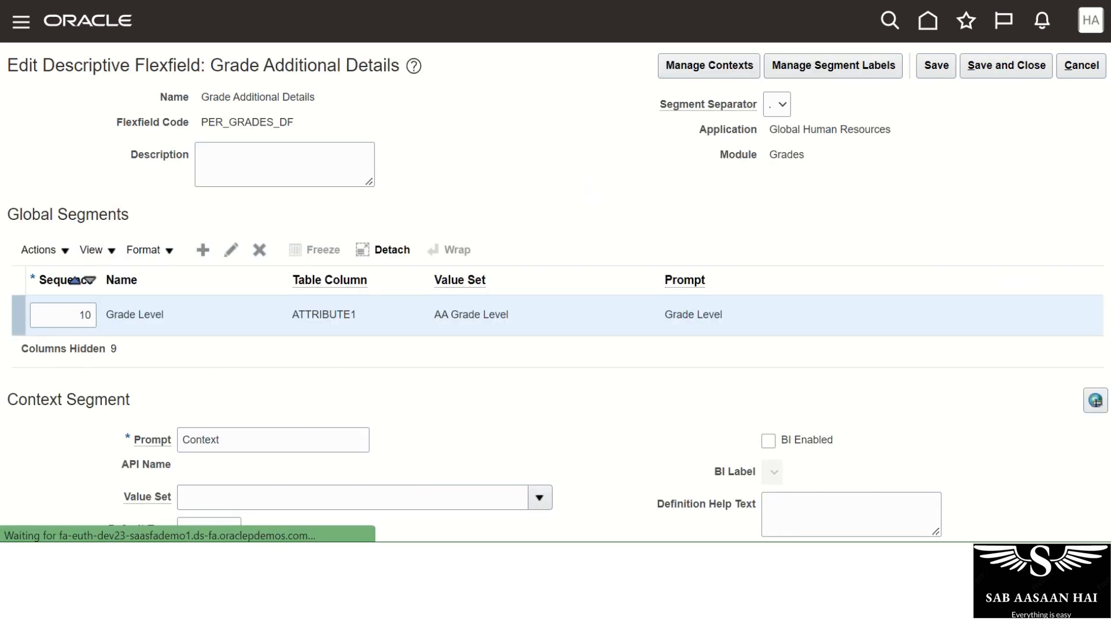
{"action": "scroll", "coordinate": [556, 290], "scroll_direction": "down", "scroll_amount": 5}
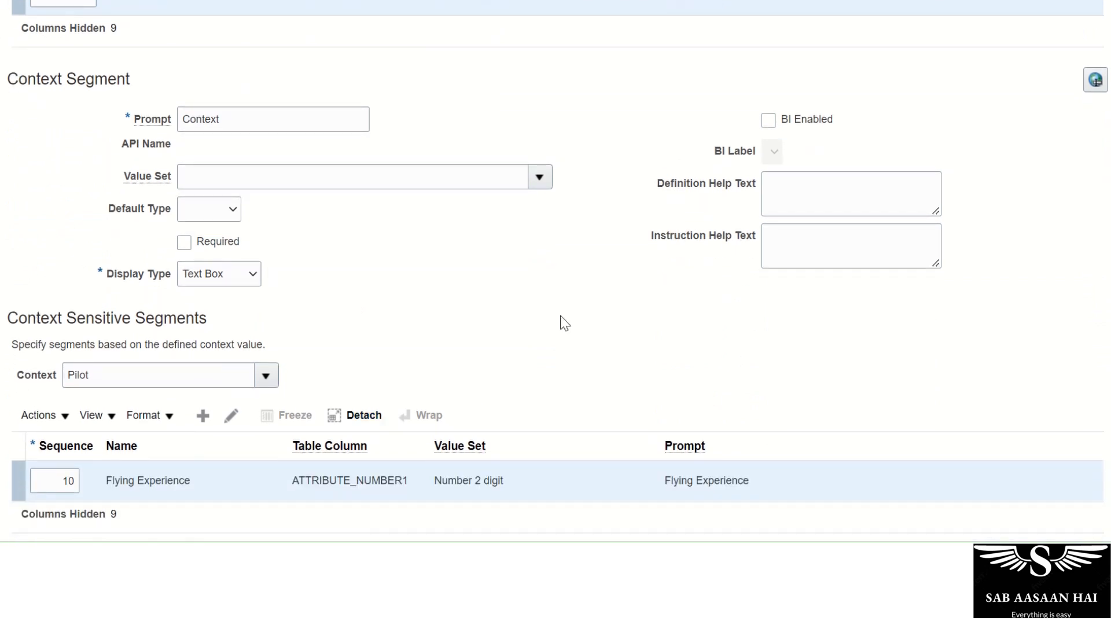
{"action": "left_click", "coordinate": [267, 376]}
{"action": "left_click", "coordinate": [186, 428]}
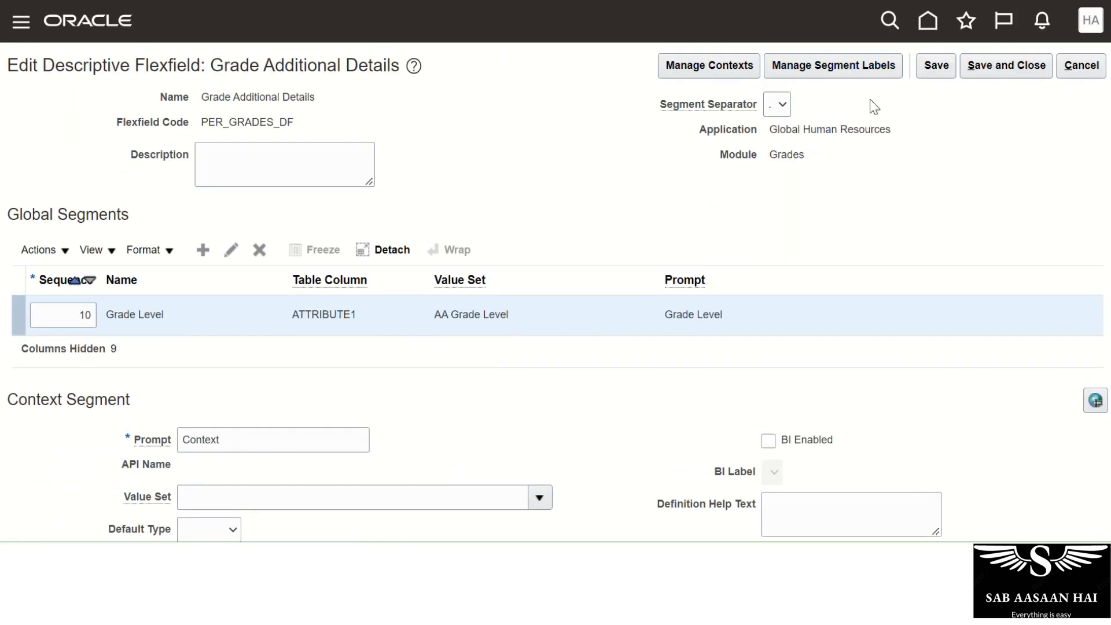
{"action": "left_click", "coordinate": [730, 68]}
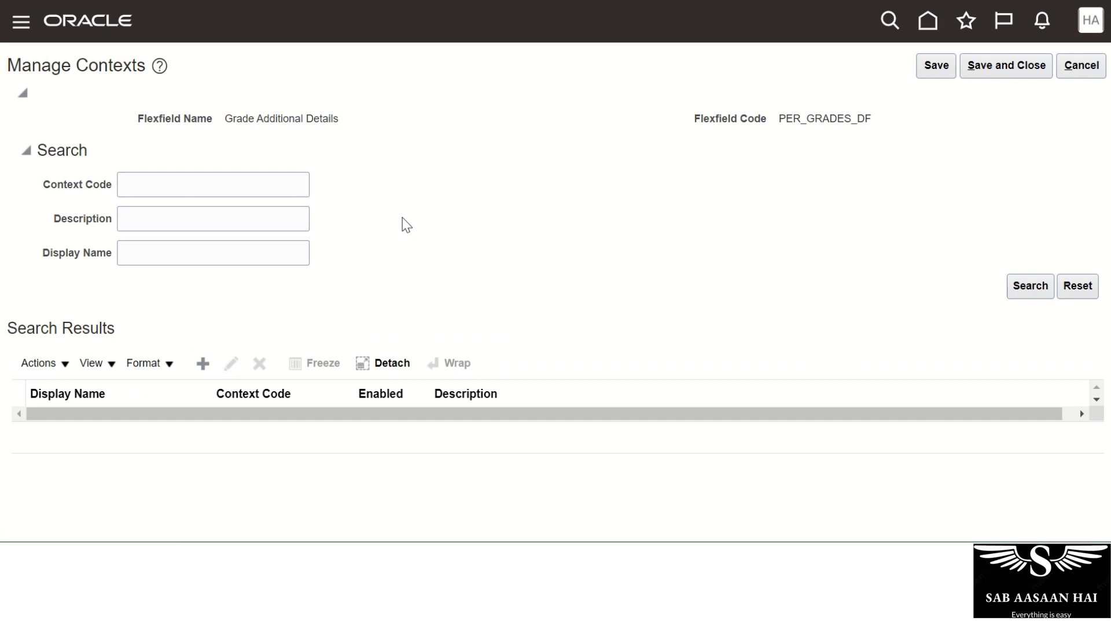
Create and save a context named Technician, then open a blank segment form.
{"action": "left_click", "coordinate": [188, 157]}
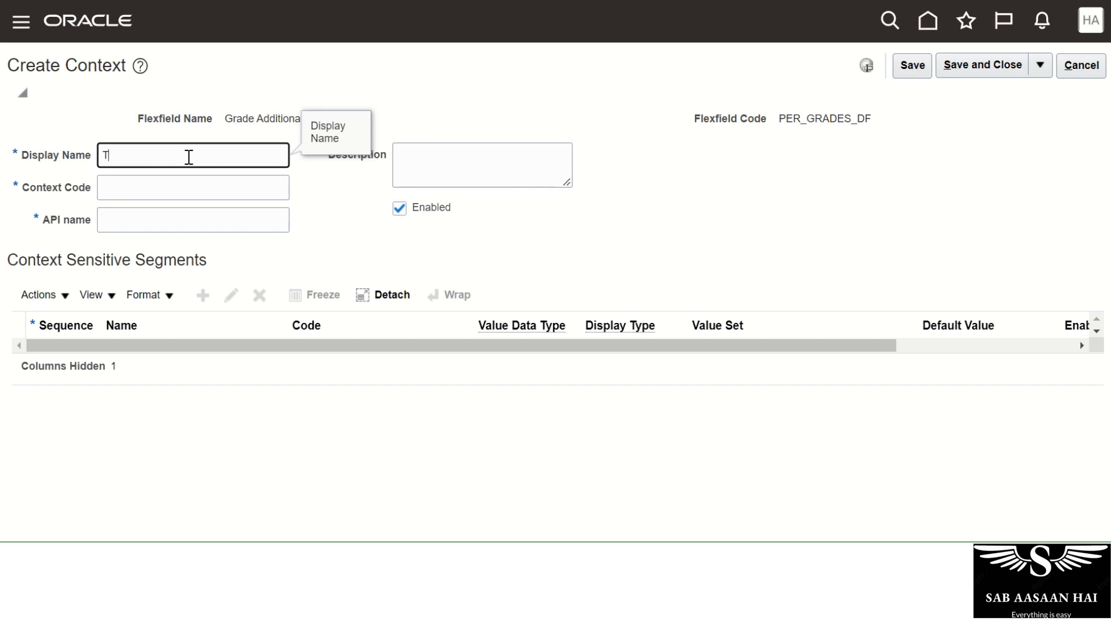
{"action": "type", "text": "Technician"}
{"action": "key", "text": "Tab"}
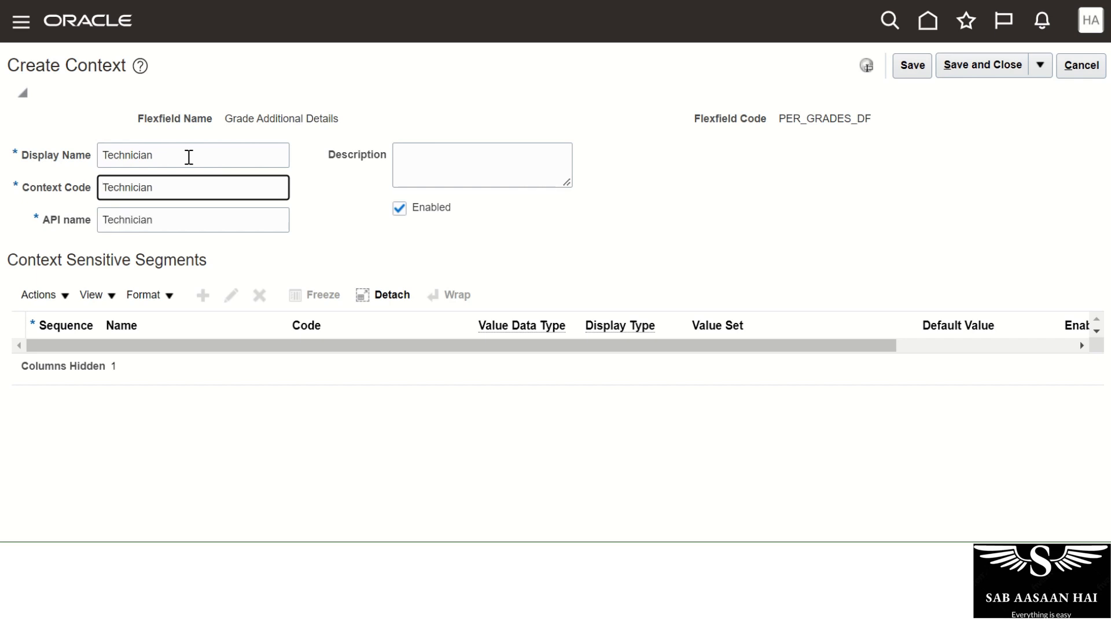
{"action": "left_click", "coordinate": [918, 64]}
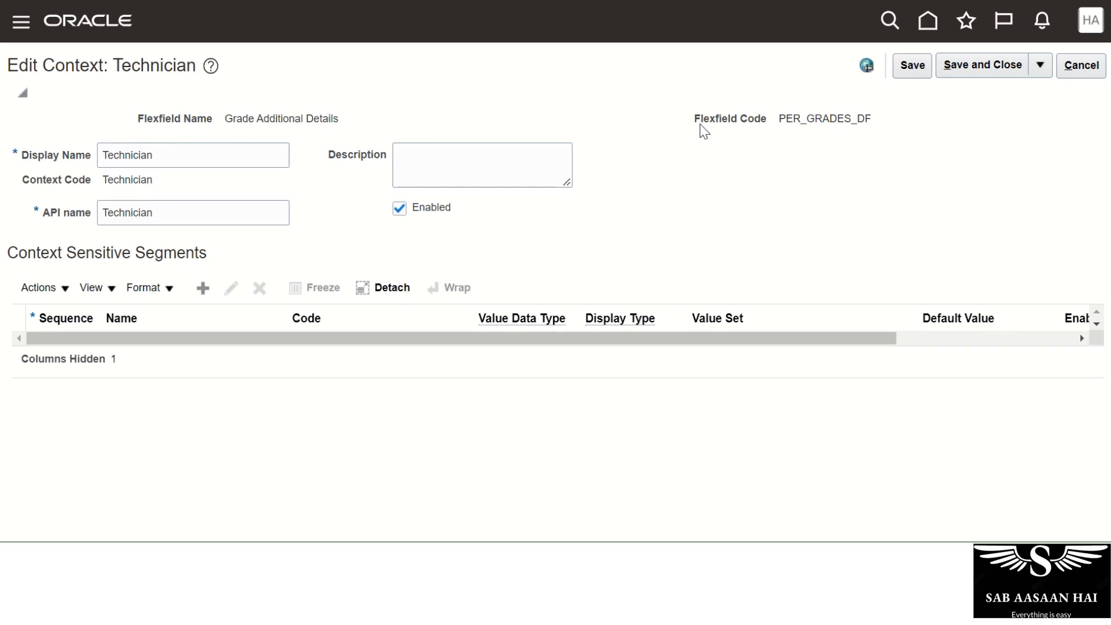
{"action": "left_click", "coordinate": [203, 288]}
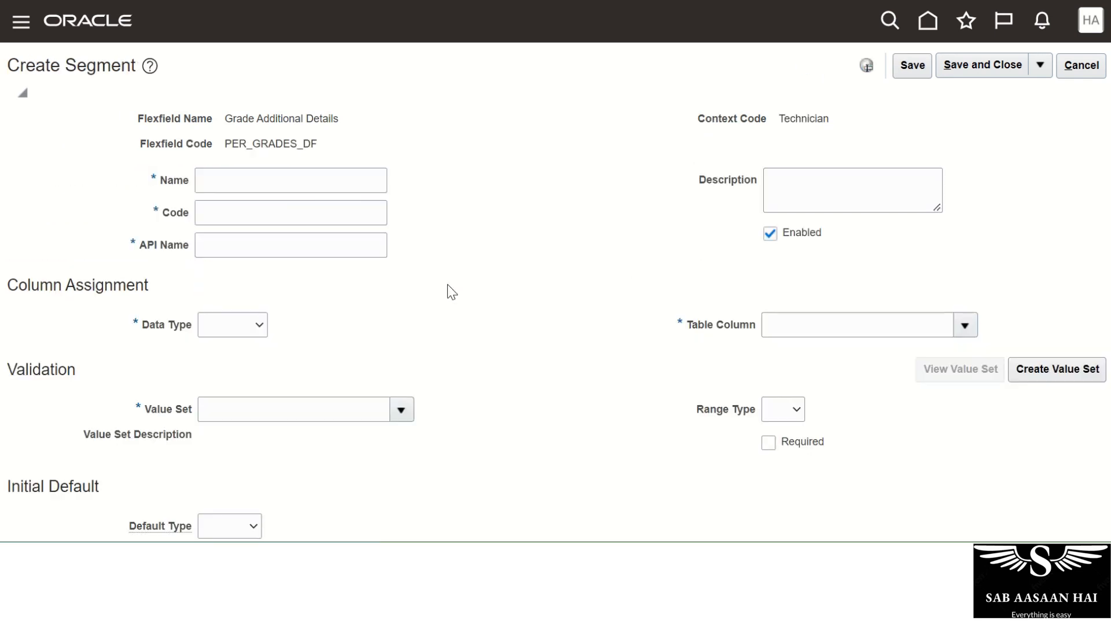
Define segment Required Certificate with Character data type and the 30 Characters value set.
{"action": "left_click", "coordinate": [223, 181]}
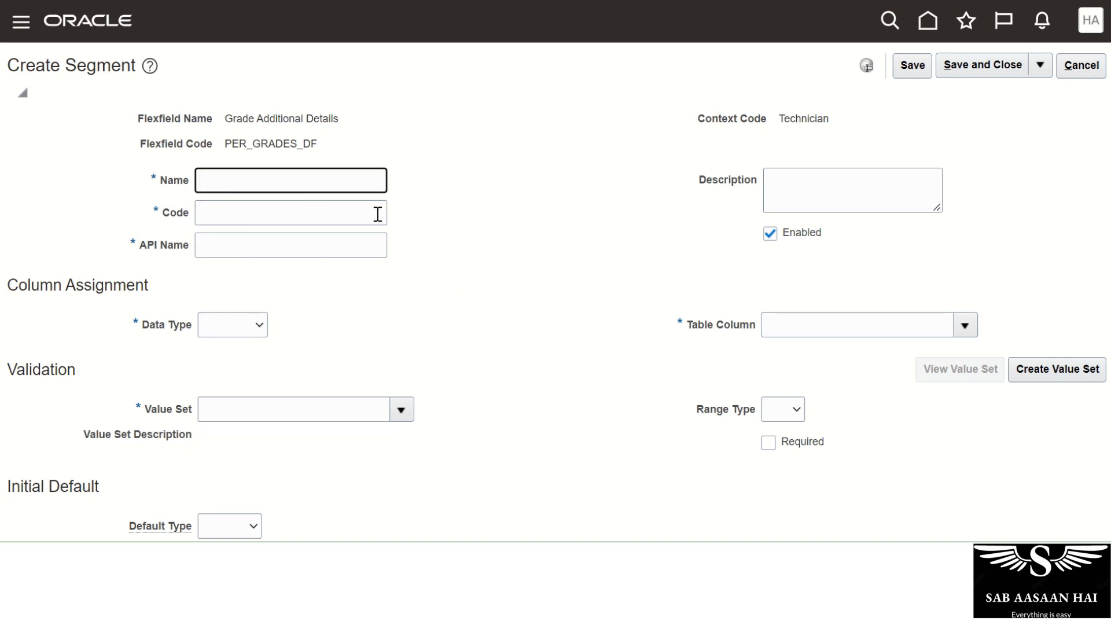
{"action": "type", "text": "Required Certificates"}
{"action": "left_click", "coordinate": [377, 214]}
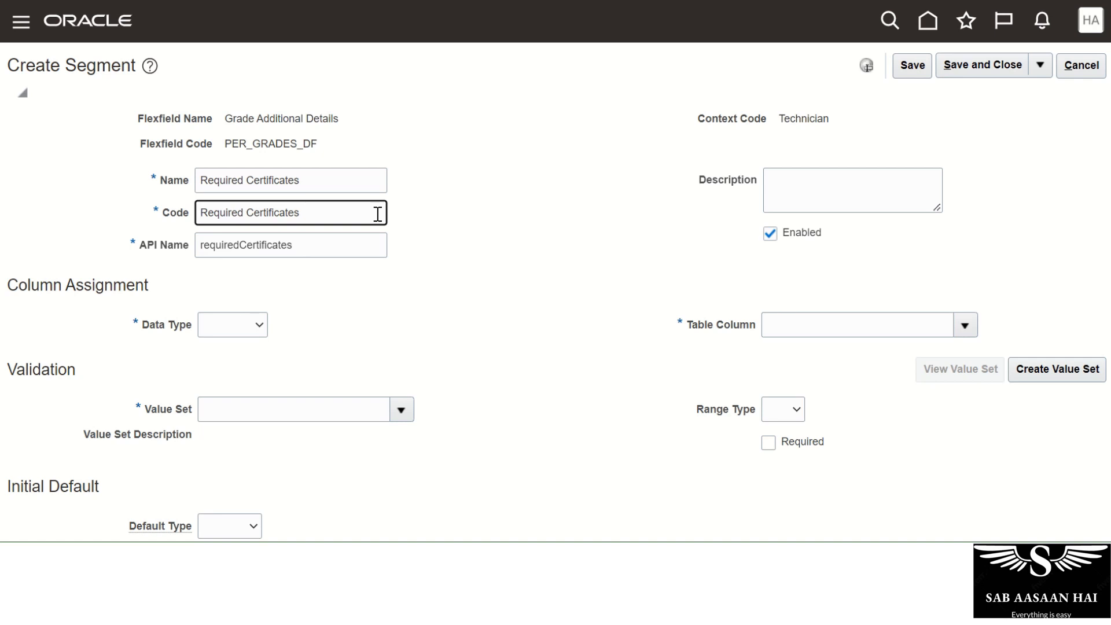
{"action": "left_click", "coordinate": [237, 326]}
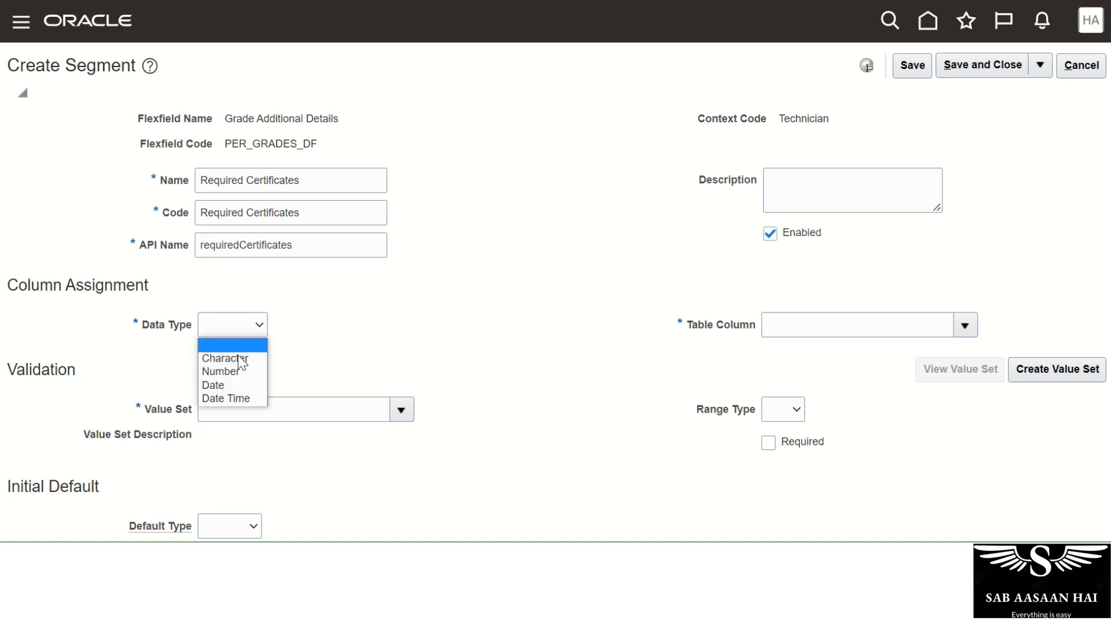
{"action": "left_click", "coordinate": [237, 358]}
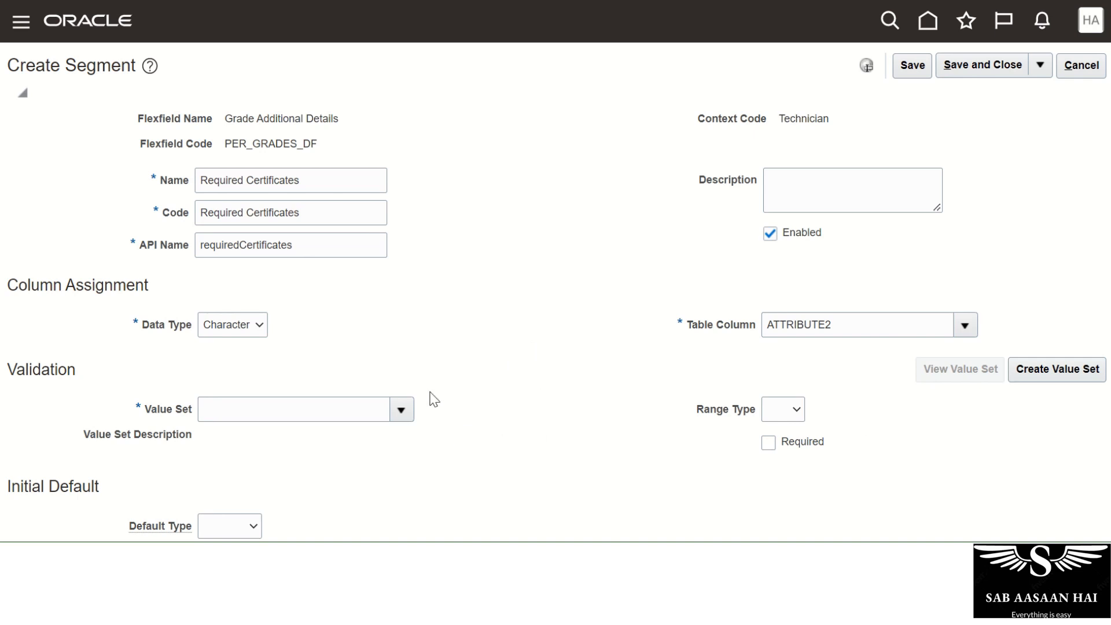
{"action": "left_click", "coordinate": [403, 411]}
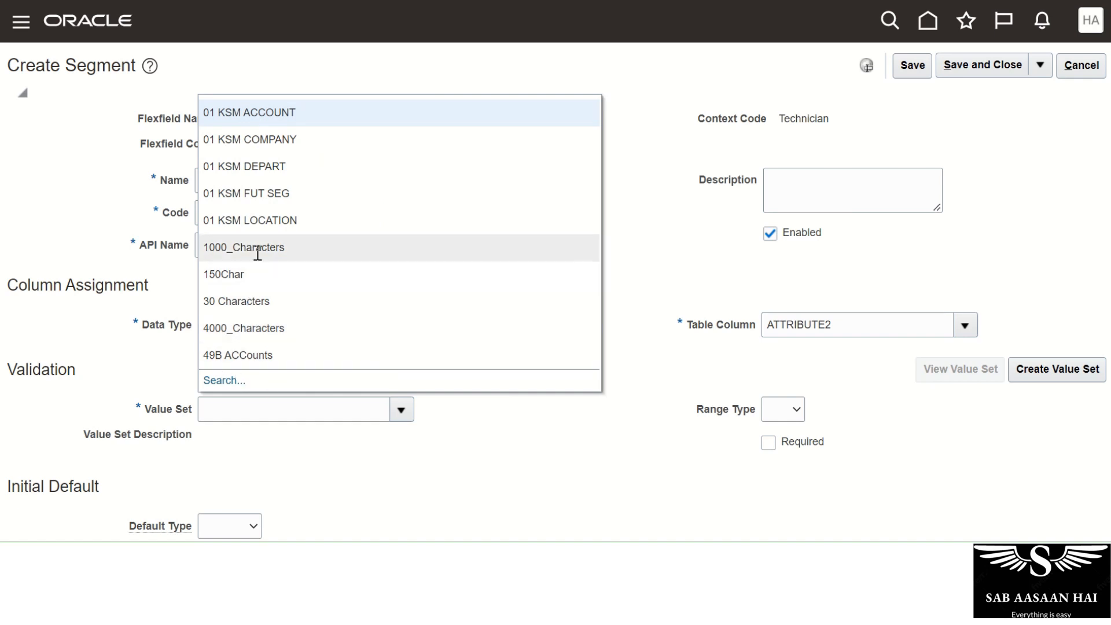
{"action": "left_click", "coordinate": [241, 300]}
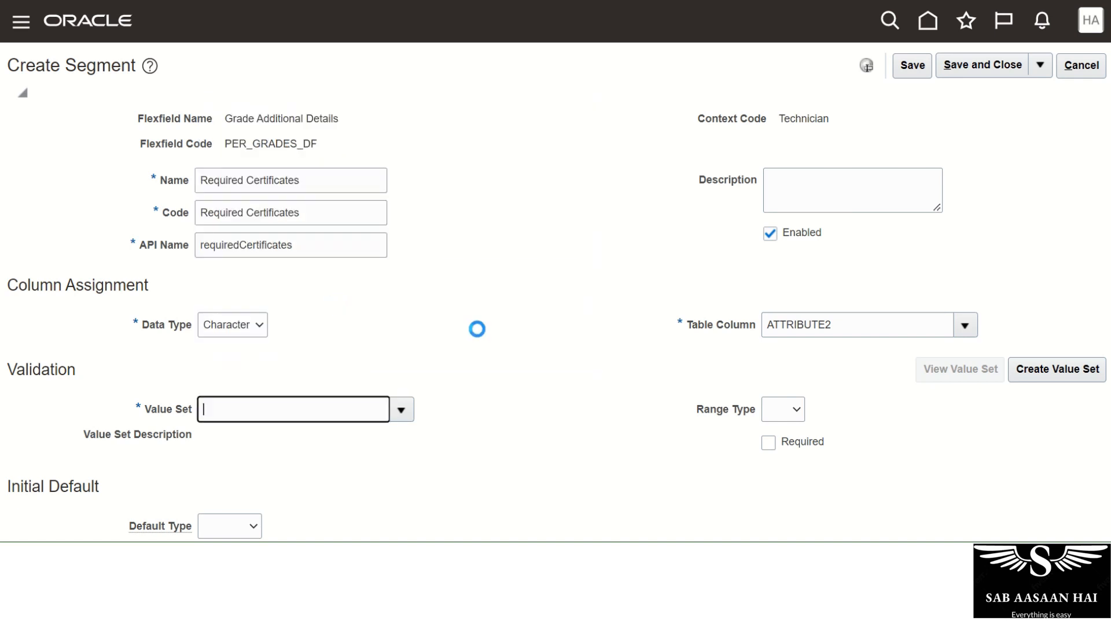
Set display size 15 and height 5, then save and close the segment.
{"action": "scroll", "coordinate": [487, 342], "scroll_direction": "down", "scroll_amount": 5}
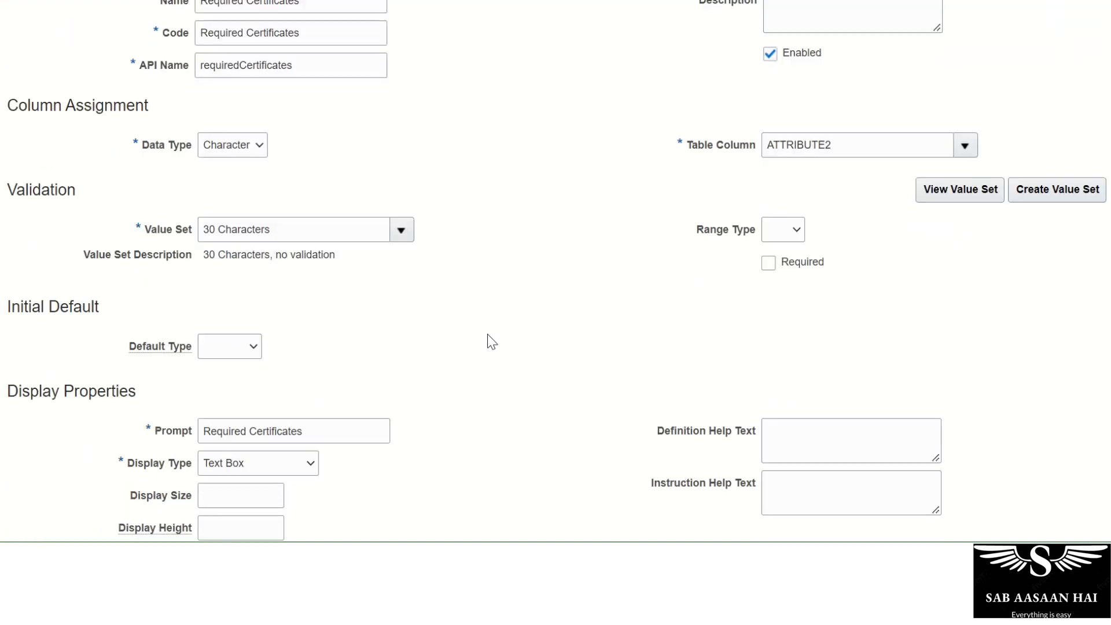
{"action": "left_click", "coordinate": [217, 377]}
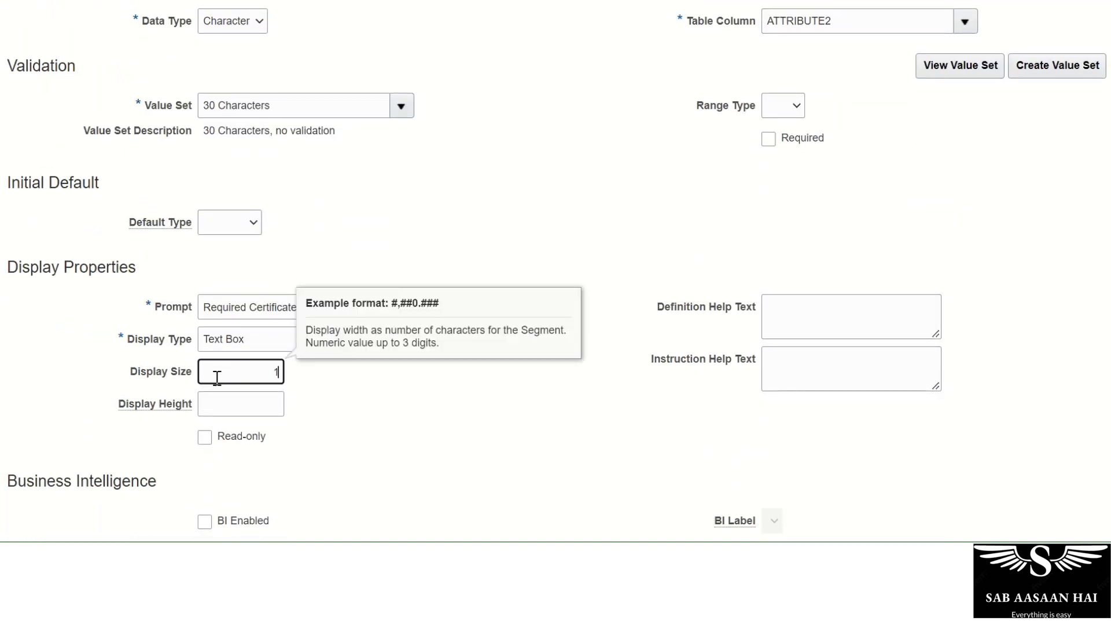
{"action": "key", "text": "Tab"}
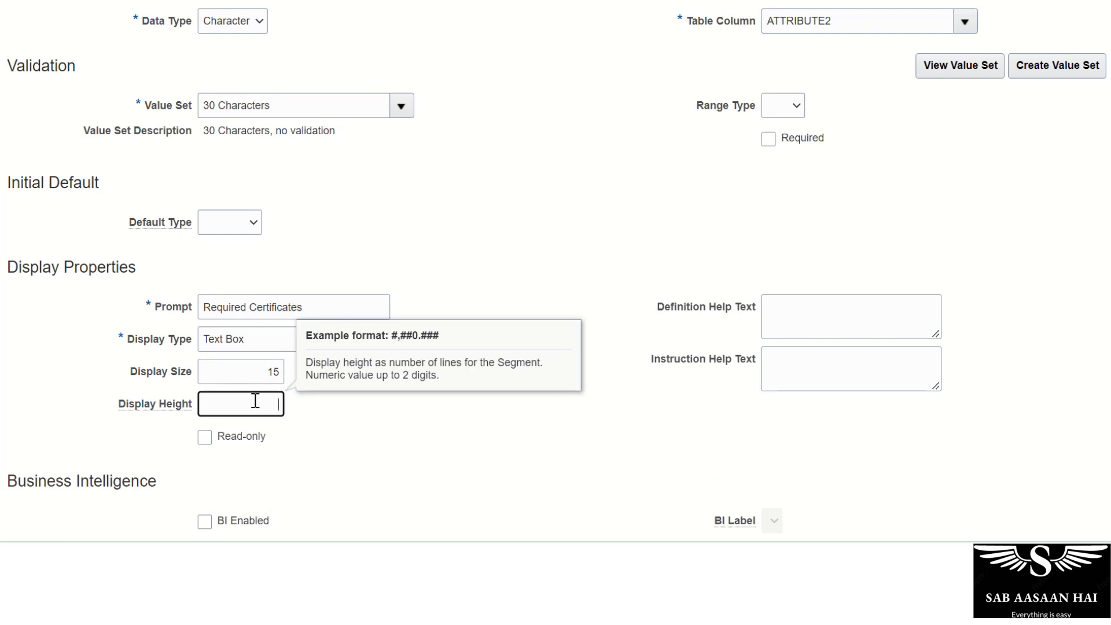
{"action": "left_click", "coordinate": [318, 433]}
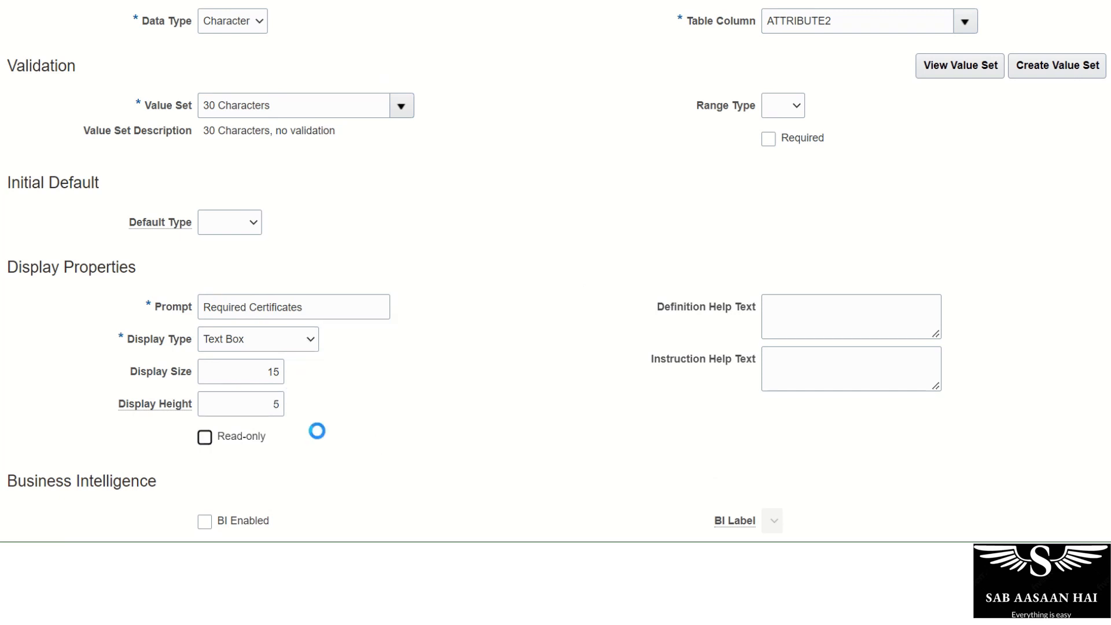
{"action": "scroll", "coordinate": [513, 436], "scroll_direction": "up", "scroll_amount": 5}
{"action": "scroll", "coordinate": [512, 436], "scroll_direction": "up", "scroll_amount": 1}
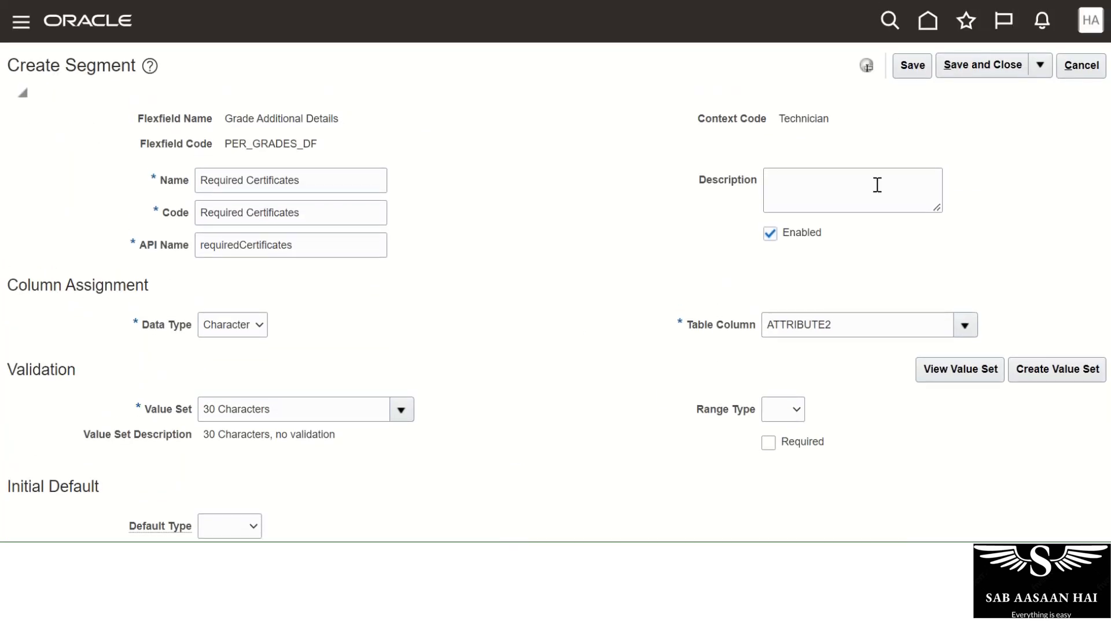
{"action": "left_click", "coordinate": [910, 66]}
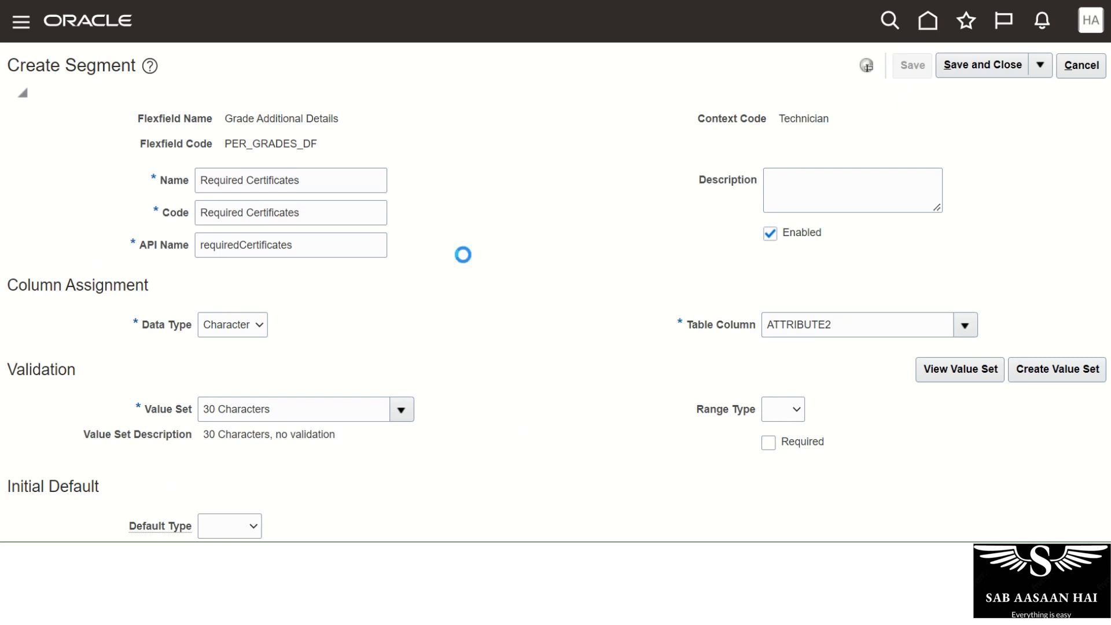
{"action": "left_click", "coordinate": [1010, 75]}
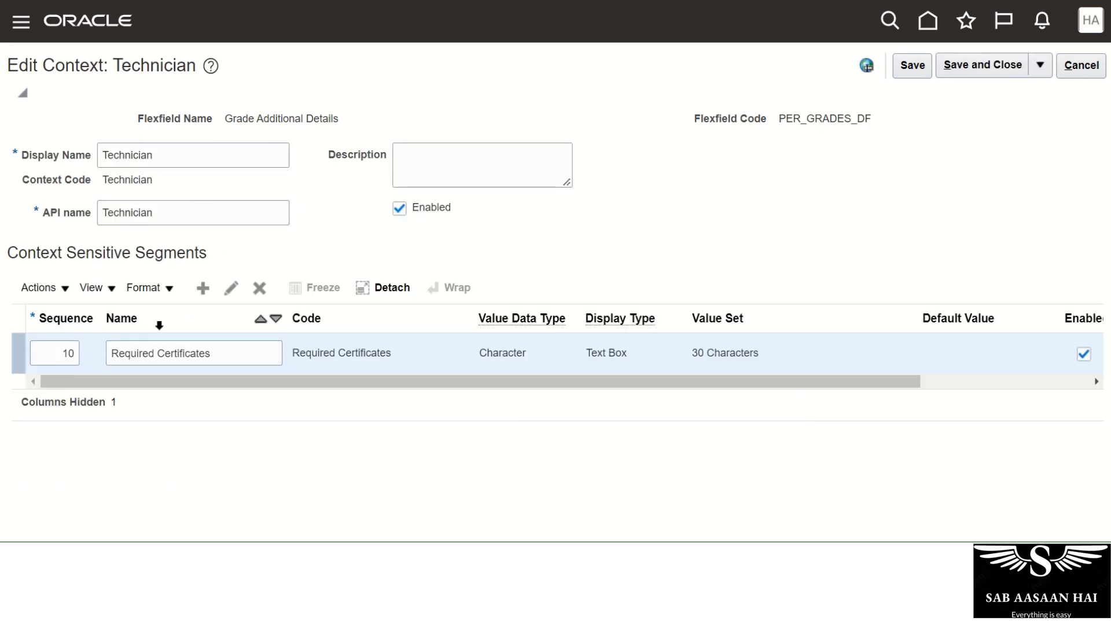
Save the Technician context, select the Pilot and Technician rows, and save Manage Contexts.
{"action": "left_click", "coordinate": [913, 65]}
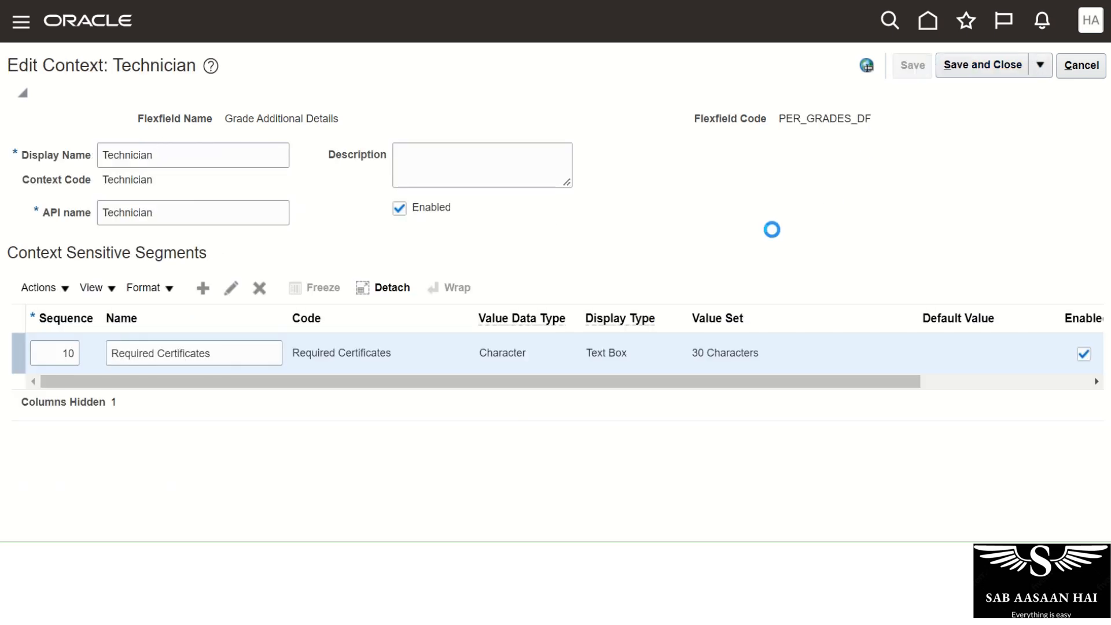
{"action": "left_click", "coordinate": [1010, 65]}
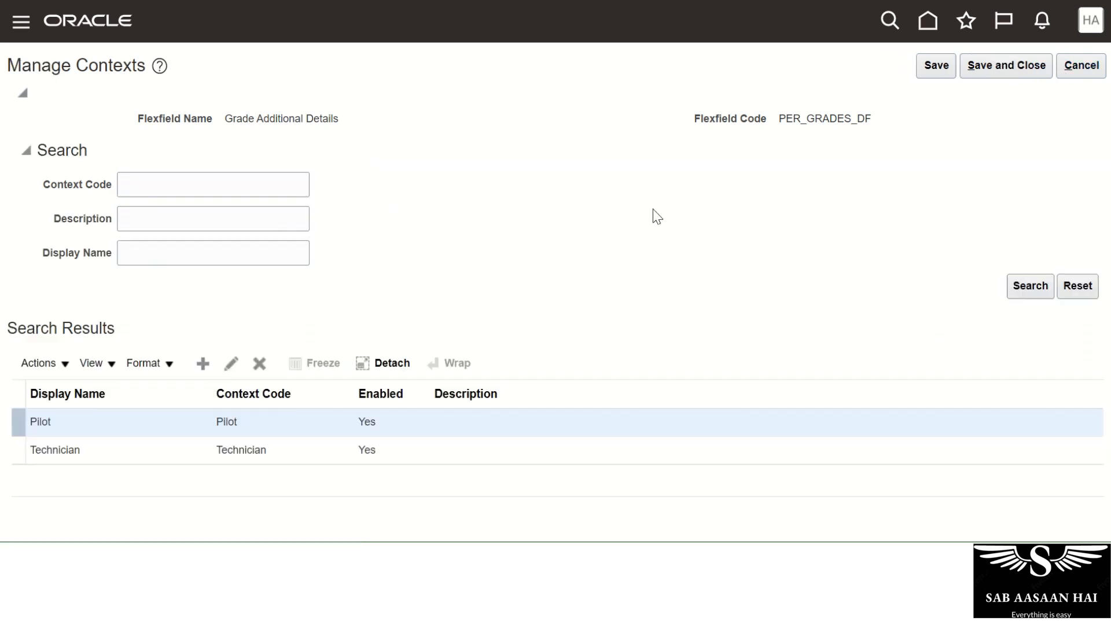
{"action": "scroll", "coordinate": [649, 220], "scroll_direction": "down", "scroll_amount": 1}
{"action": "scroll", "coordinate": [648, 219], "scroll_direction": "down", "scroll_amount": 3}
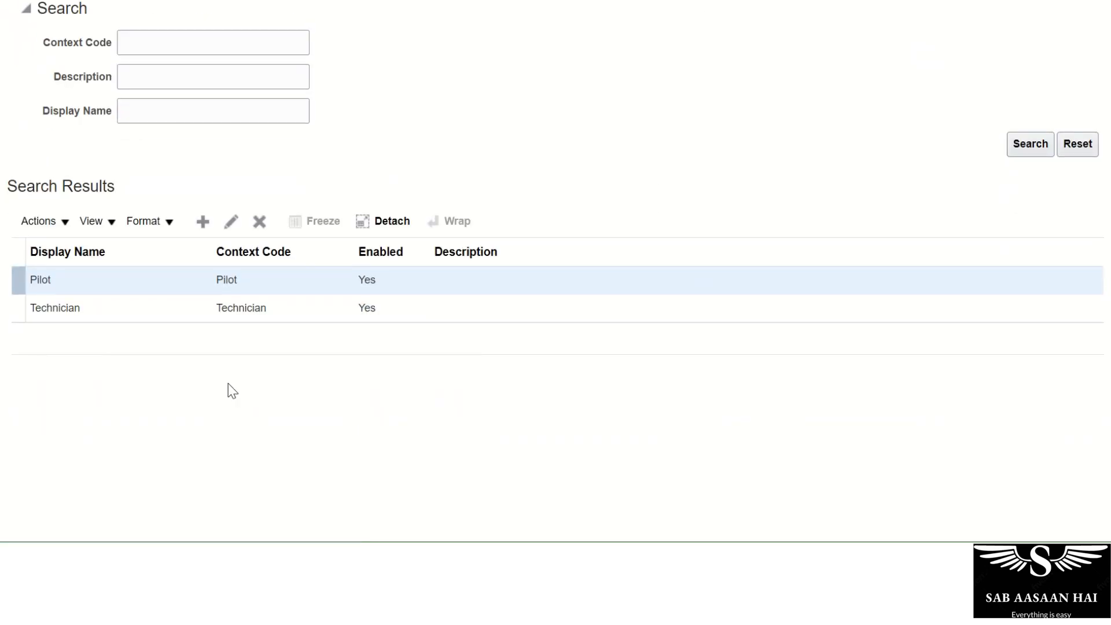
{"action": "scroll", "coordinate": [544, 273], "scroll_direction": "up", "scroll_amount": 1}
{"action": "scroll", "coordinate": [544, 272], "scroll_direction": "up", "scroll_amount": 2}
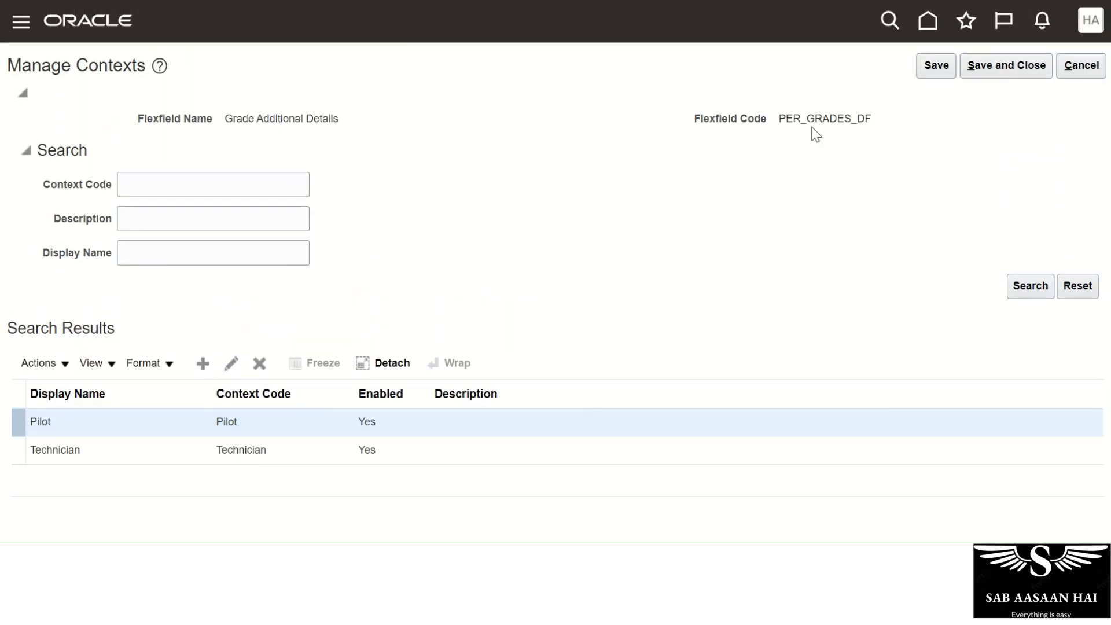
{"action": "left_click", "coordinate": [128, 431]}
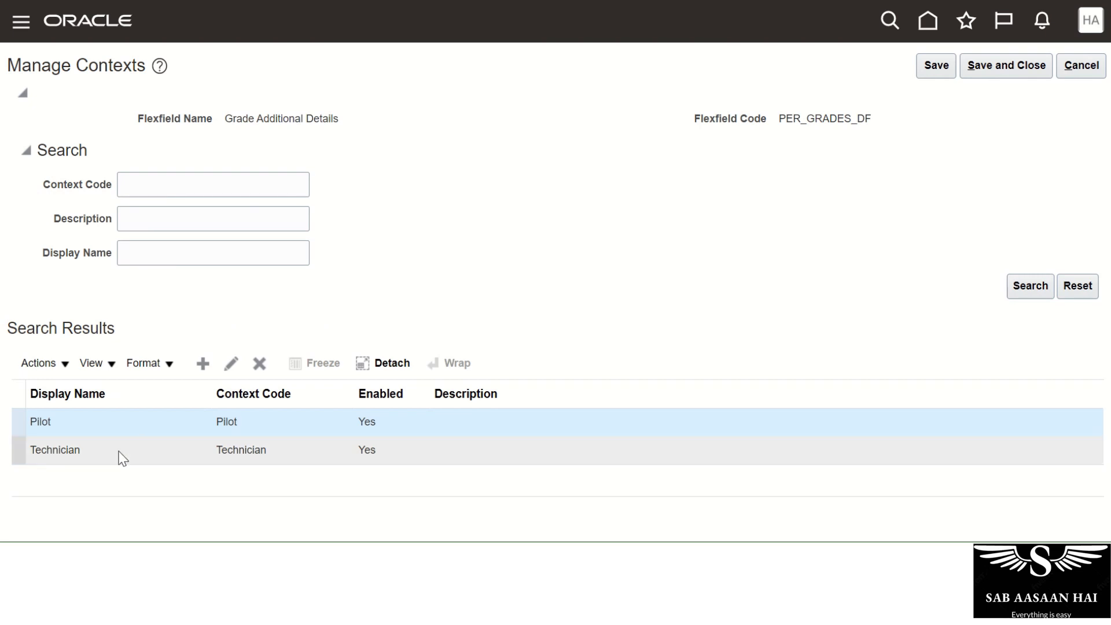
{"action": "left_click", "coordinate": [118, 450]}
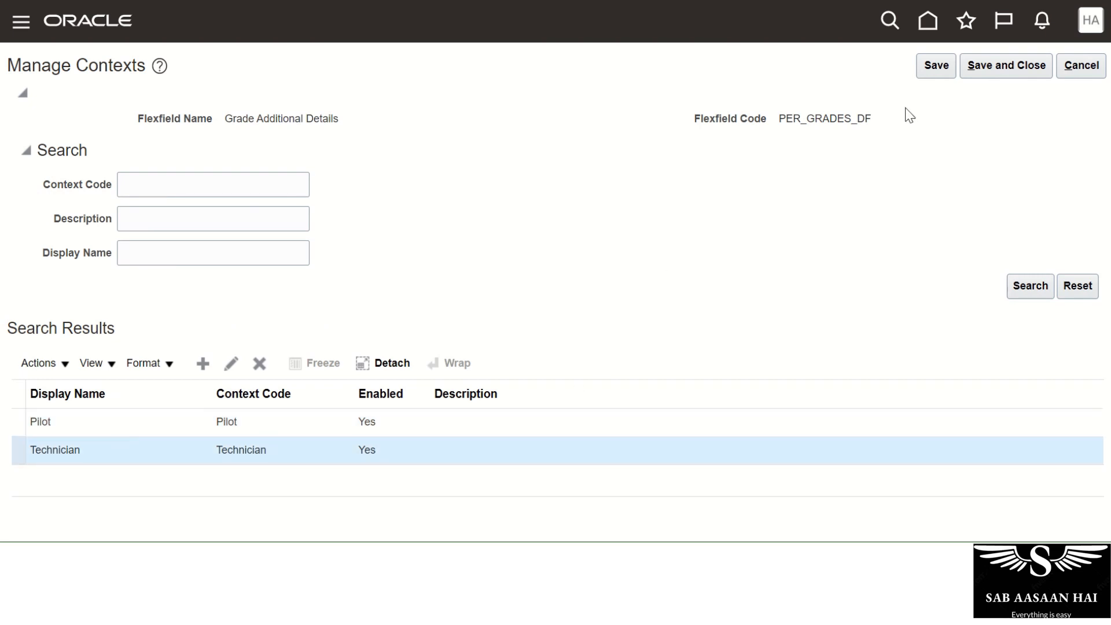
{"action": "left_click", "coordinate": [978, 72]}
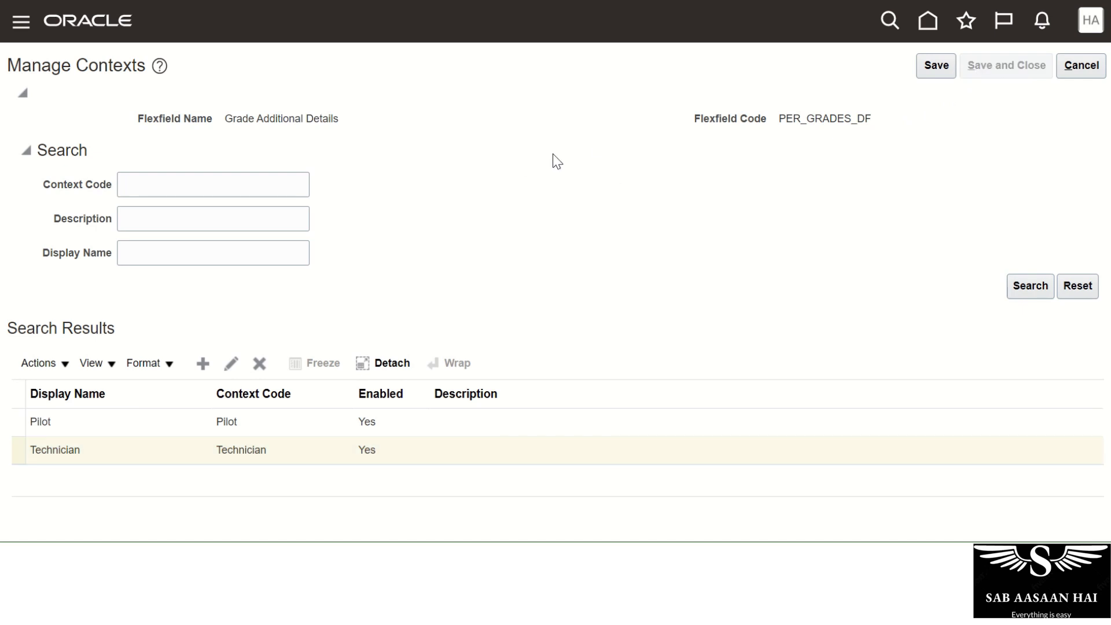
{"action": "scroll", "coordinate": [437, 261], "scroll_direction": "down", "scroll_amount": 5}
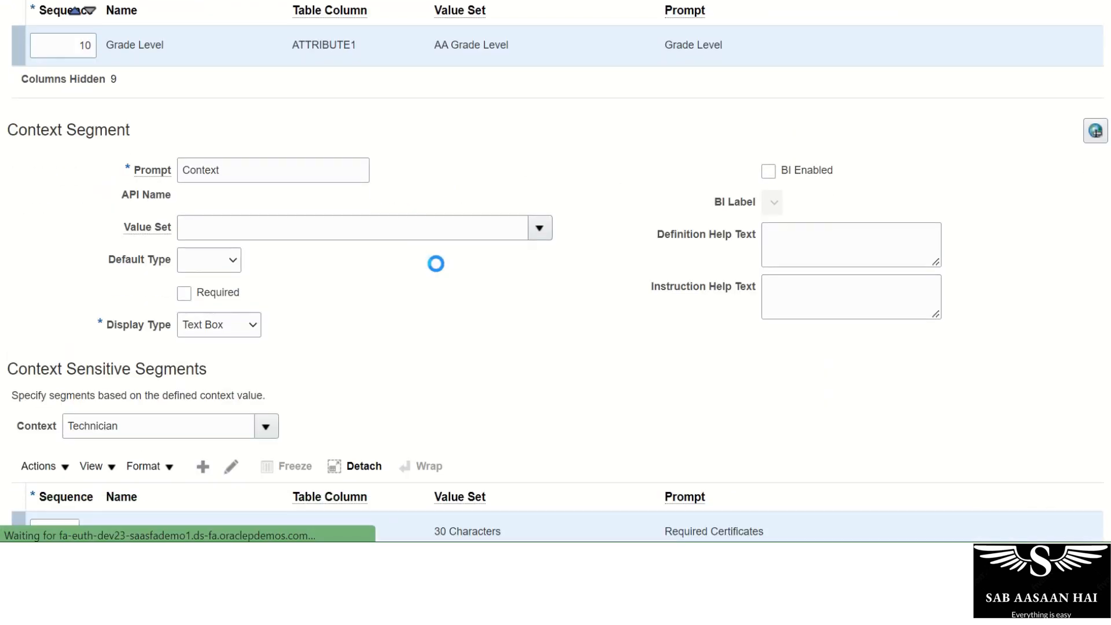
Show the Pilot context's segments, then save and close Grade Additional Details.
{"action": "left_click", "coordinate": [266, 377]}
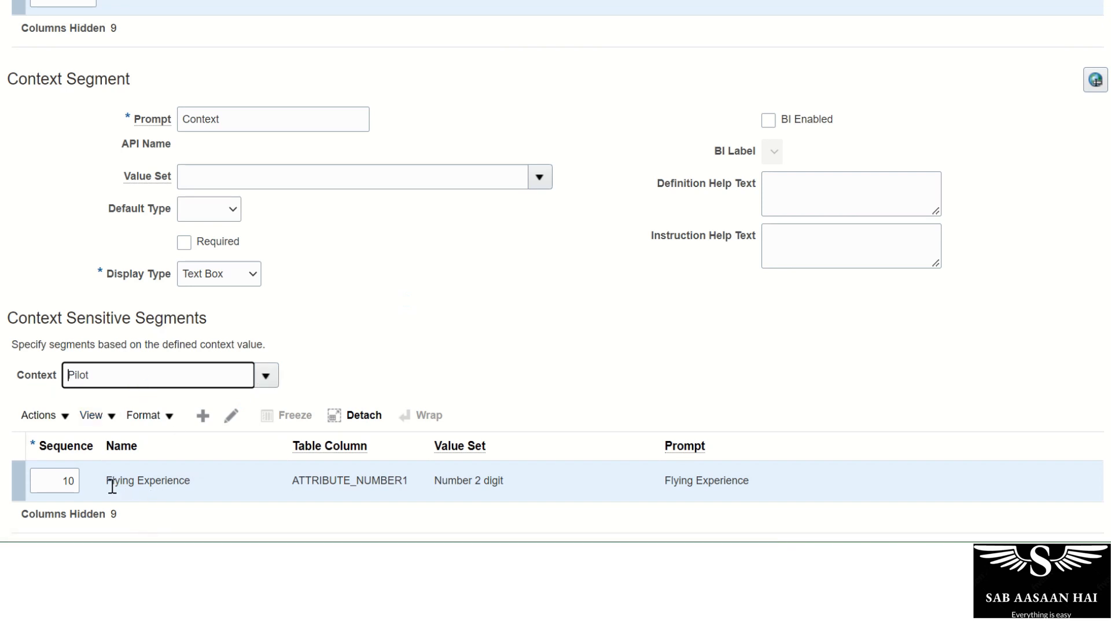
{"action": "left_click", "coordinate": [267, 376]}
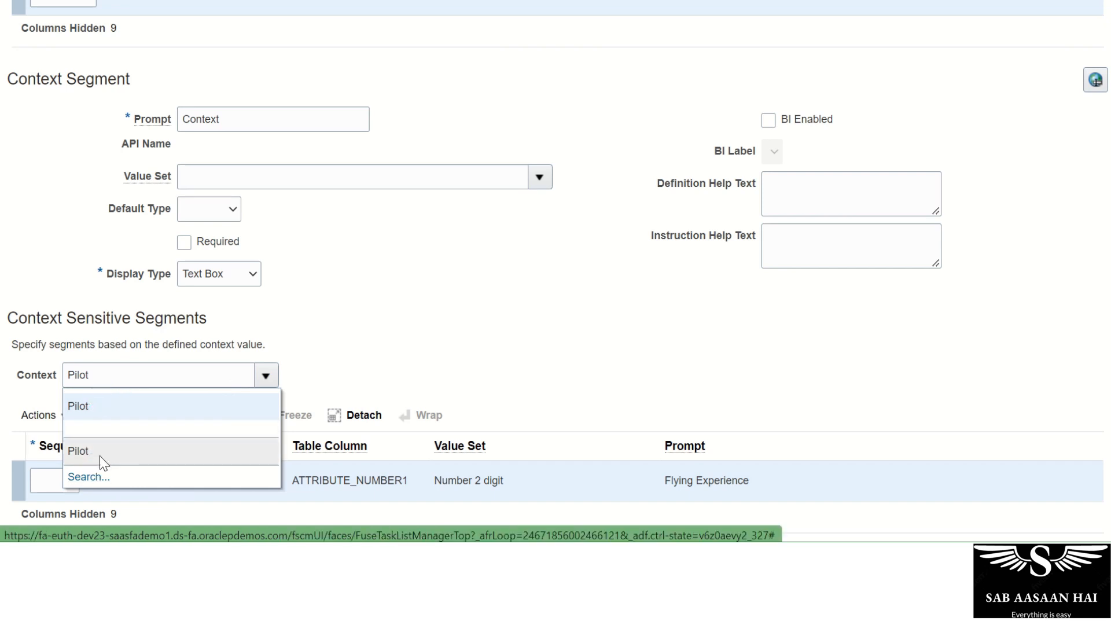
{"action": "left_click", "coordinate": [333, 338]}
{"action": "scroll", "coordinate": [380, 434], "scroll_direction": "up", "scroll_amount": 5}
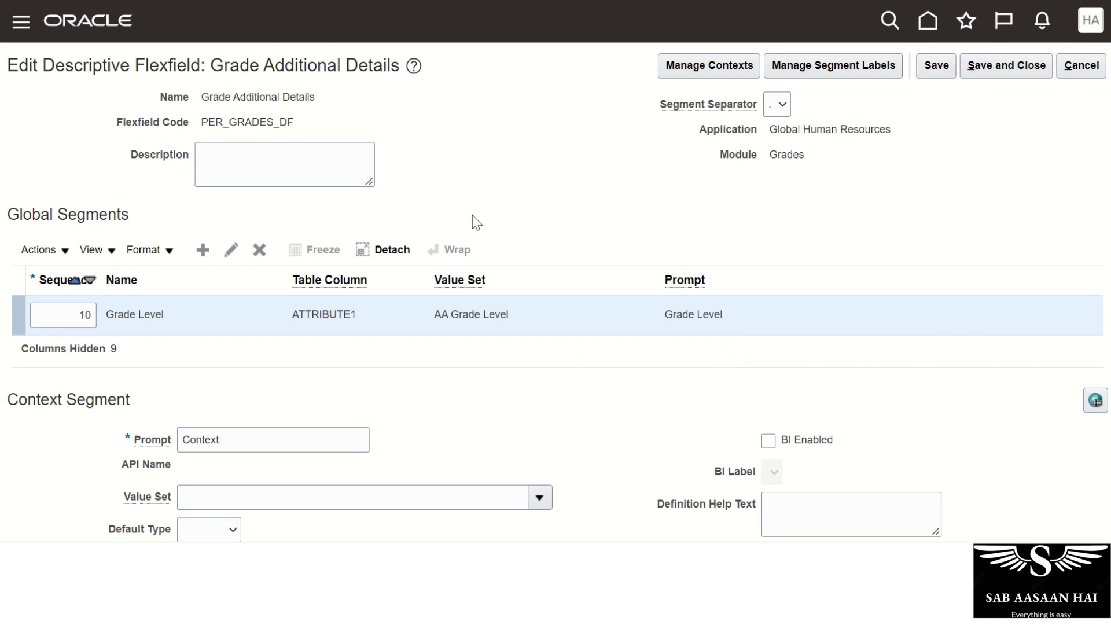
{"action": "left_click", "coordinate": [989, 74]}
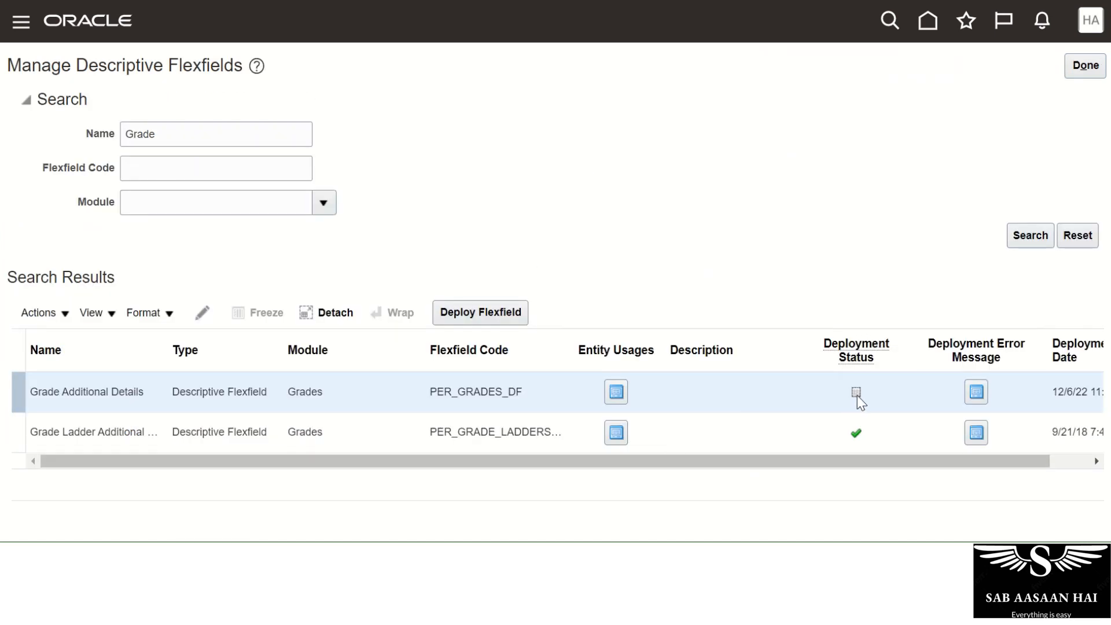
Deploy the PER_GRADES_DF flexfield, acknowledge the success message, and finish the task.
{"action": "left_click", "coordinate": [485, 314]}
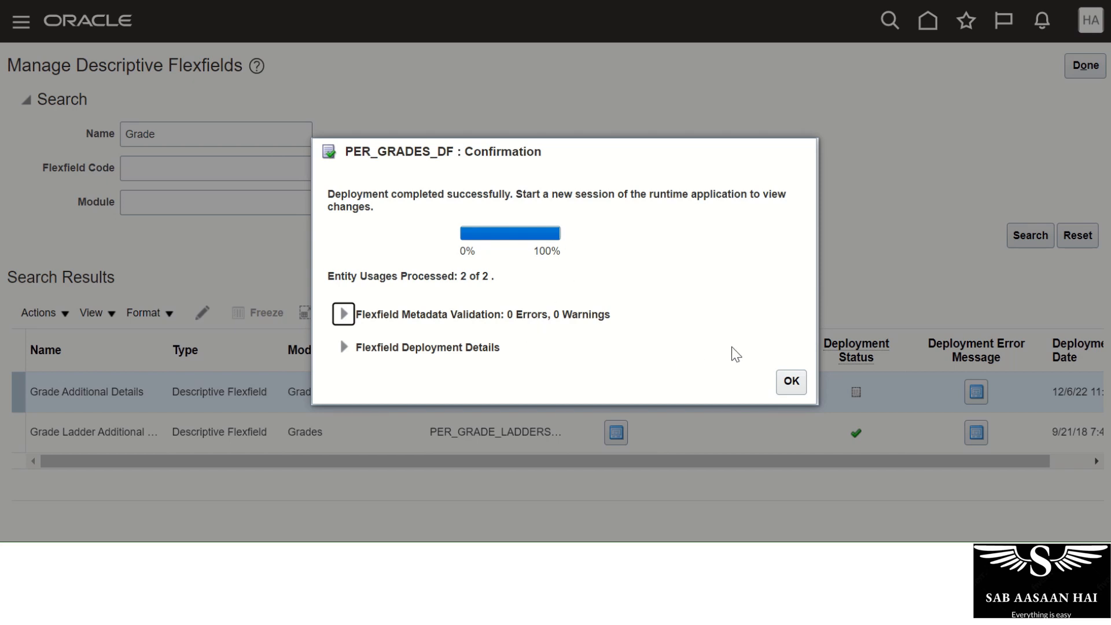
{"action": "left_click", "coordinate": [790, 380]}
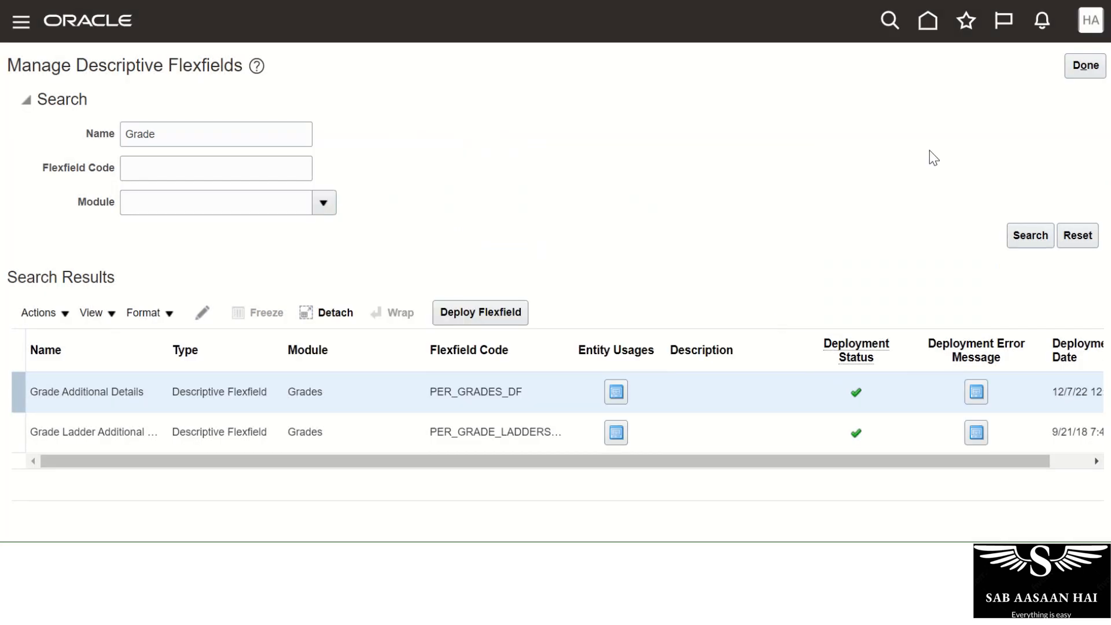
{"action": "left_click", "coordinate": [1086, 68]}
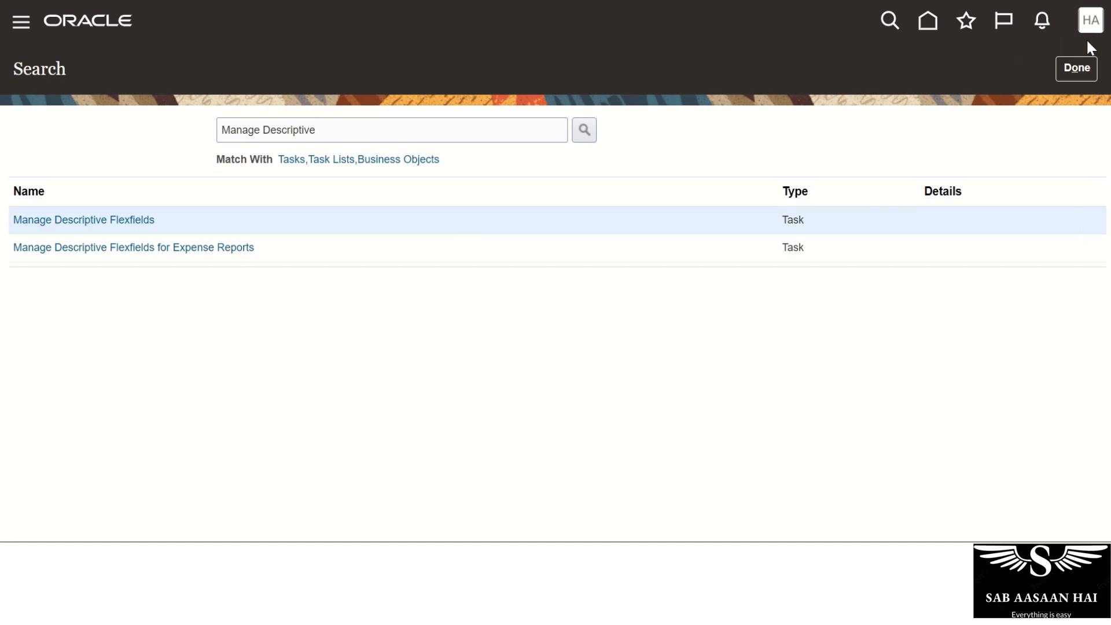
Sign out of the application from the account menu.
{"action": "left_click", "coordinate": [1090, 21]}
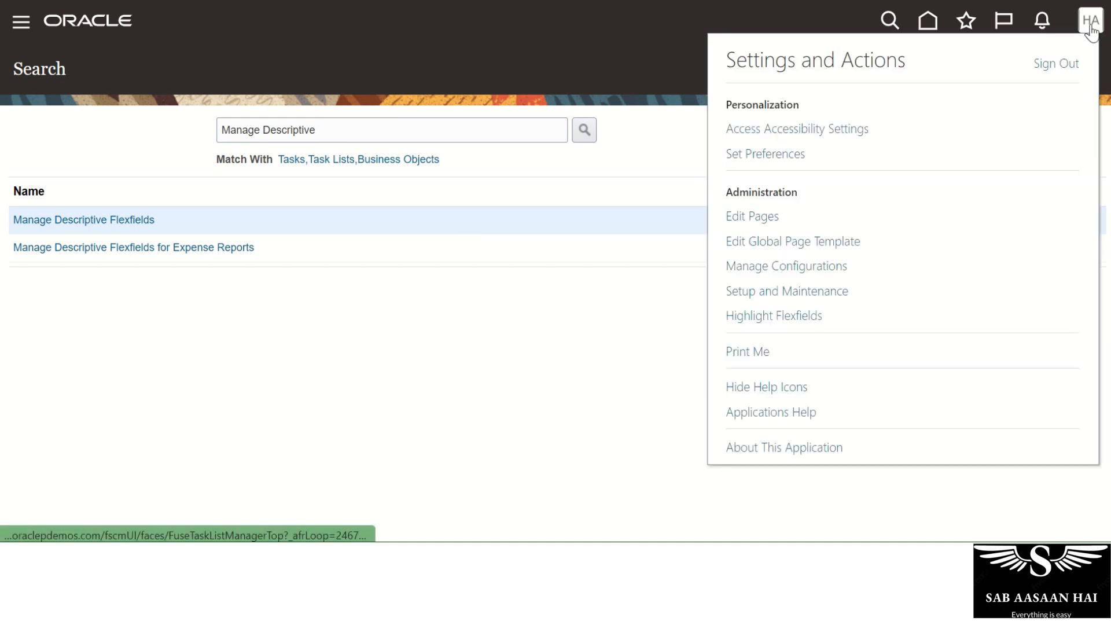
{"action": "left_click", "coordinate": [1051, 67]}
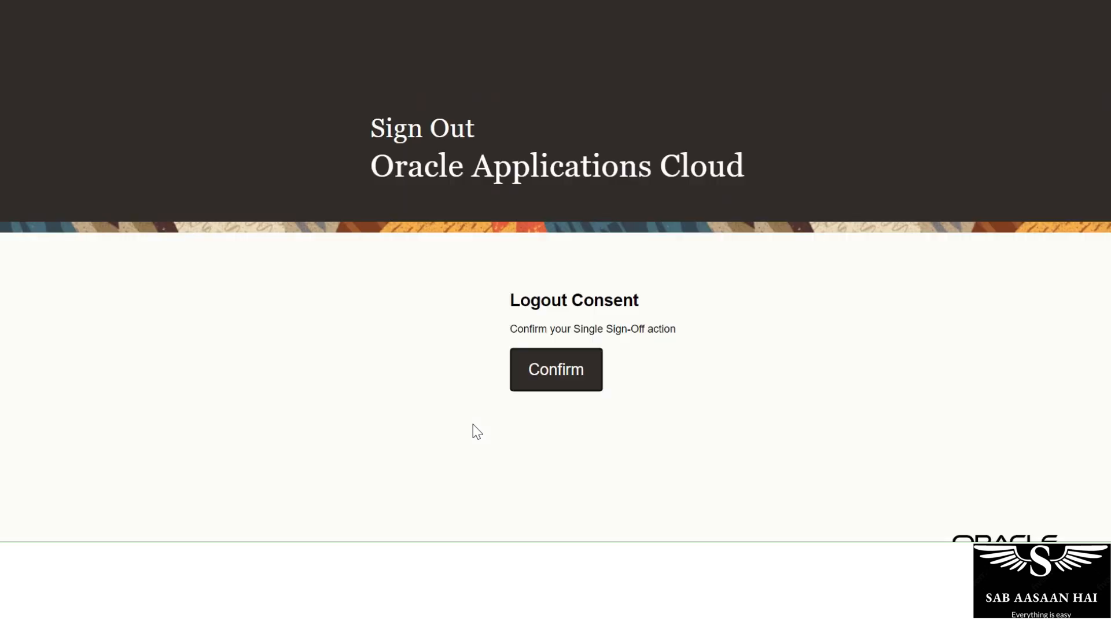
{"action": "left_click", "coordinate": [548, 383]}
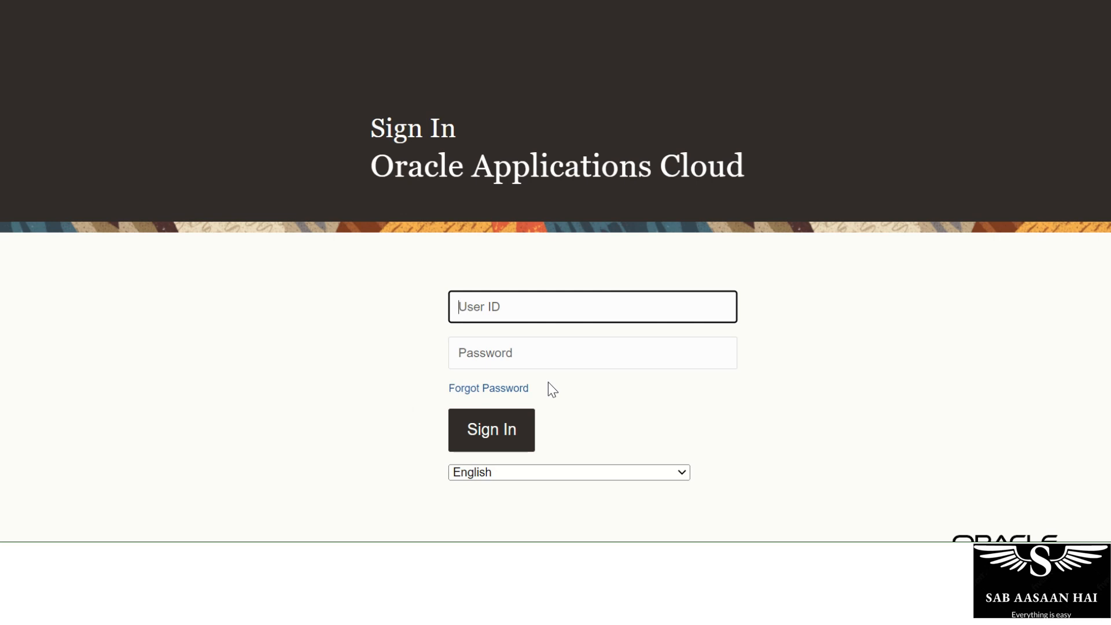
Sign back in with the HR administrator user ID and password.
{"action": "left_click", "coordinate": [539, 304]}
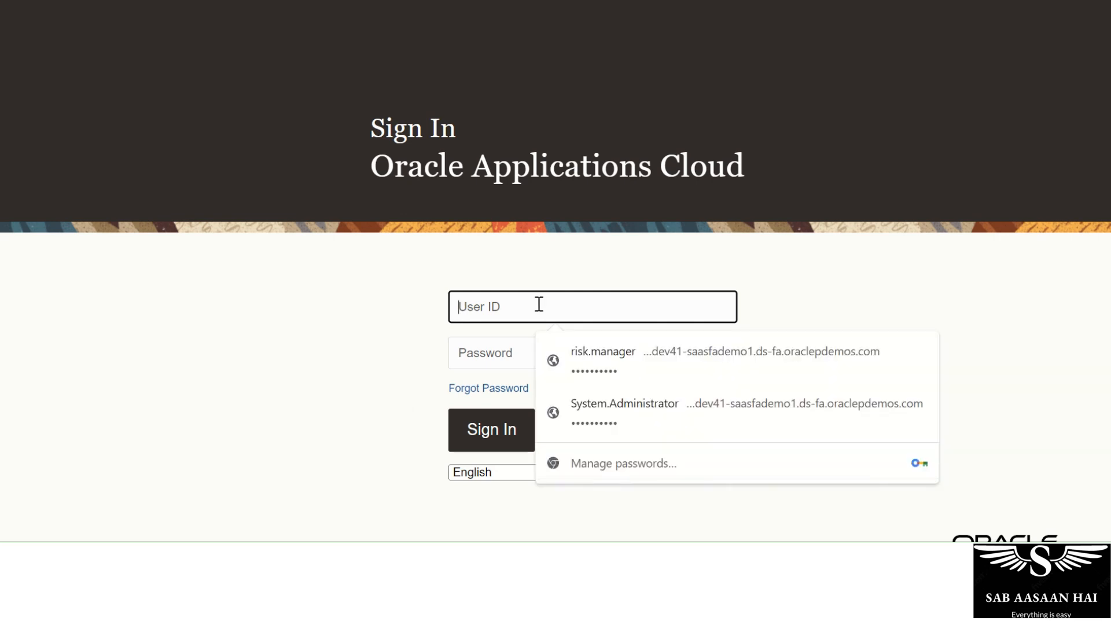
{"action": "type", "text": "HR.admin"}
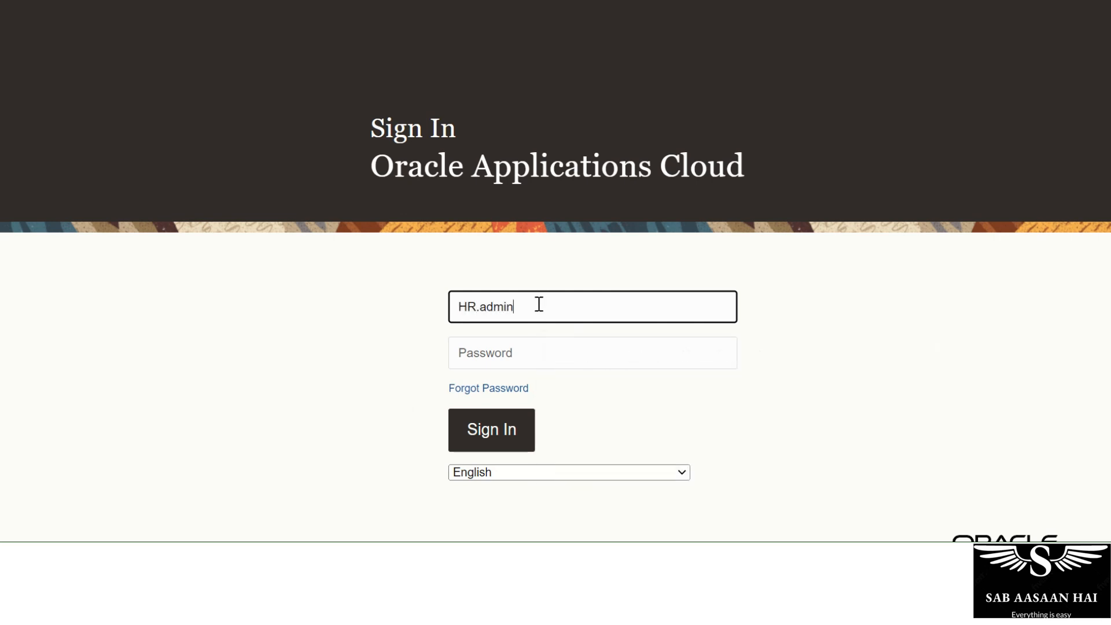
{"action": "key", "text": "Tab"}
{"action": "type", "text": "•••"}
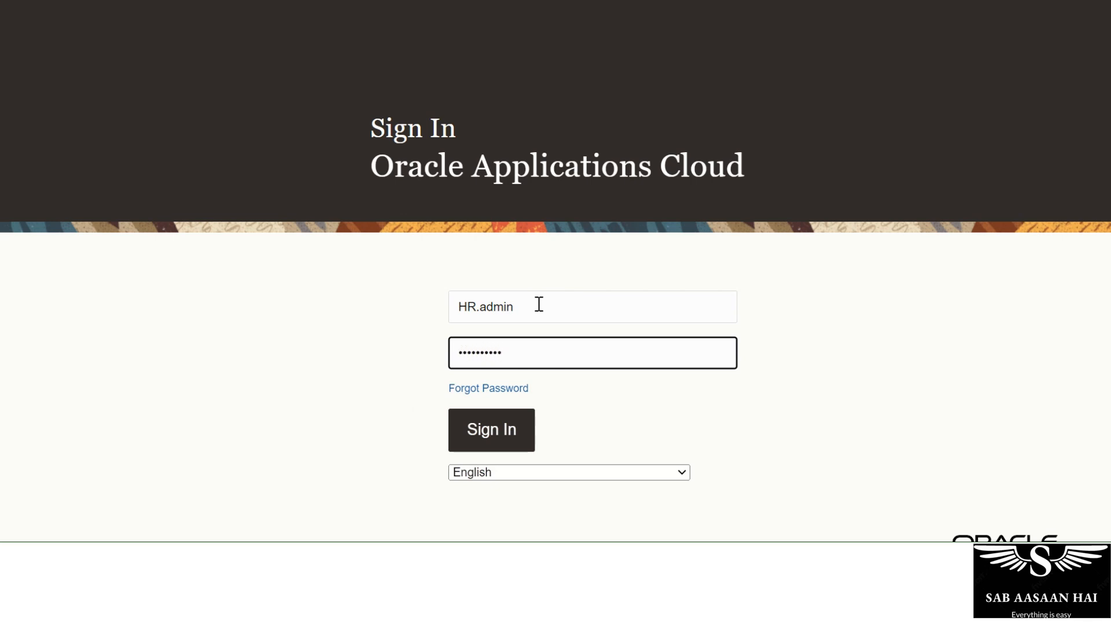
{"action": "left_click", "coordinate": [508, 416]}
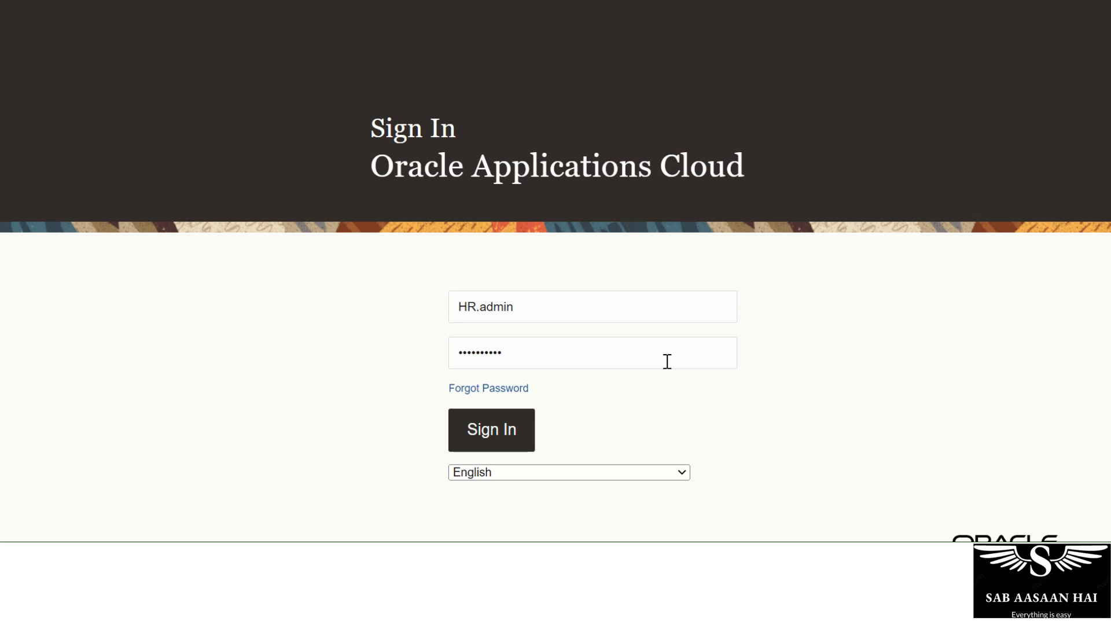
{"action": "key", "text": "Return"}
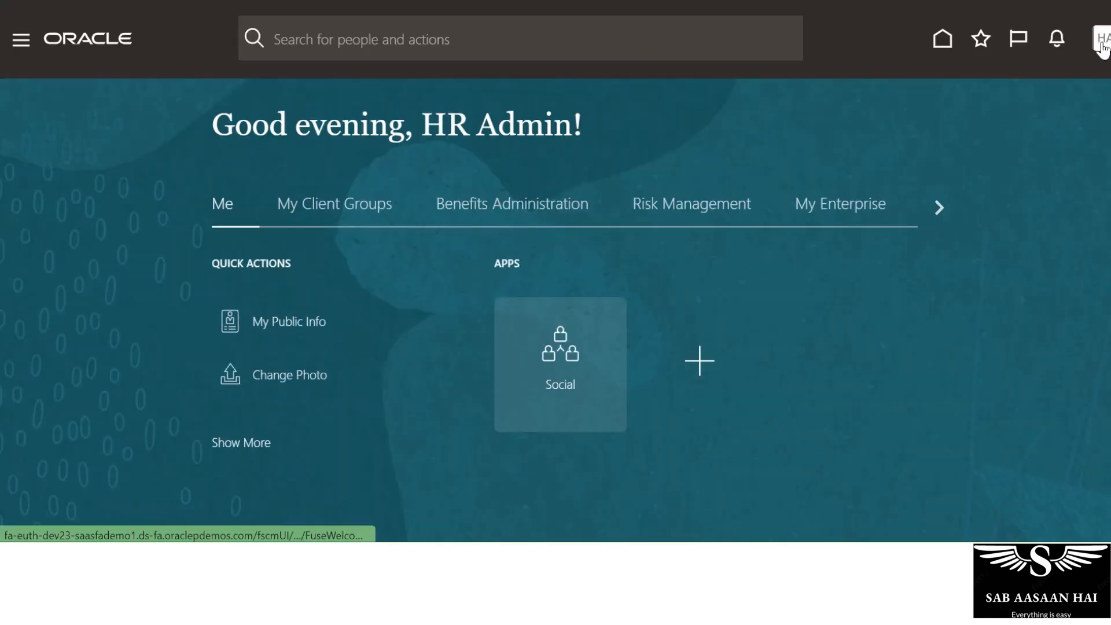
Go through Setup and Maintenance > Workforce Structures to the Manage Grades task.
{"action": "left_click", "coordinate": [1092, 41]}
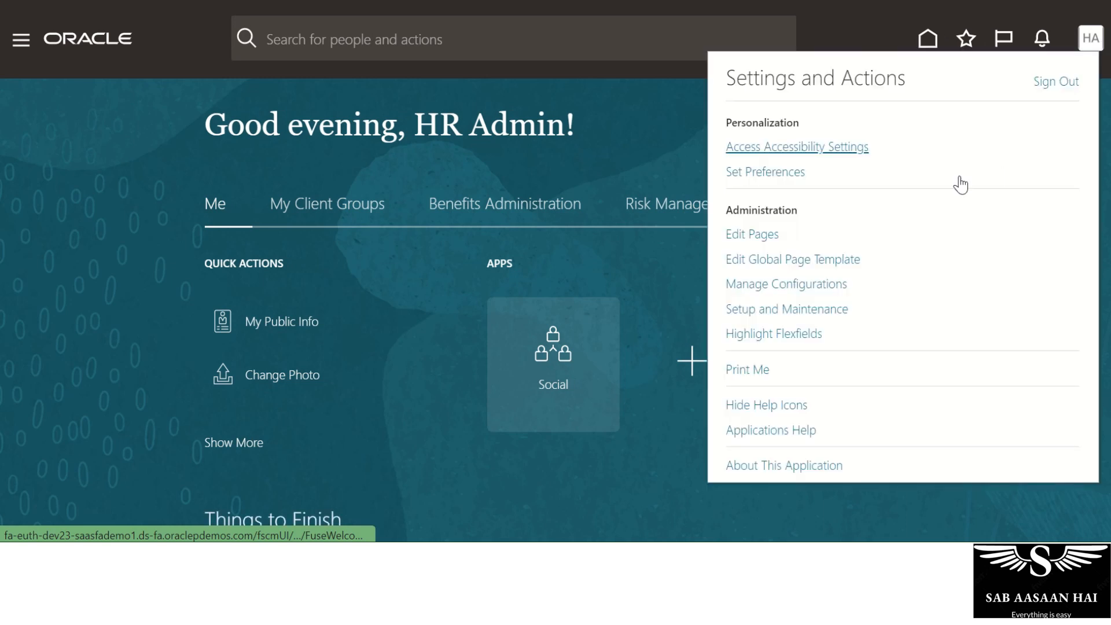
{"action": "left_click", "coordinate": [823, 313]}
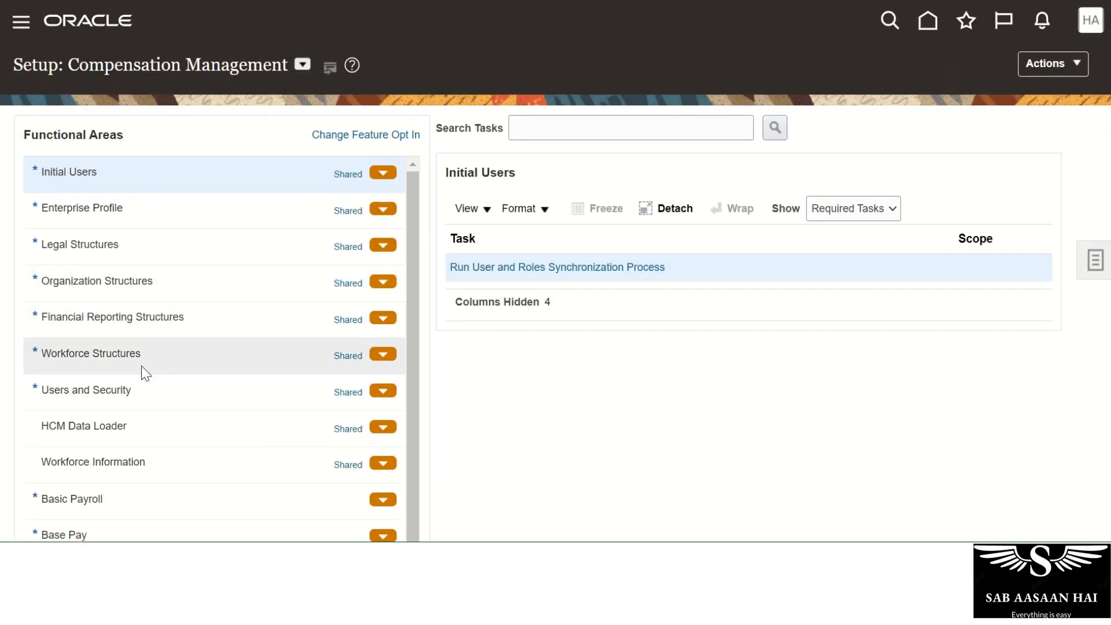
{"action": "left_click", "coordinate": [141, 354]}
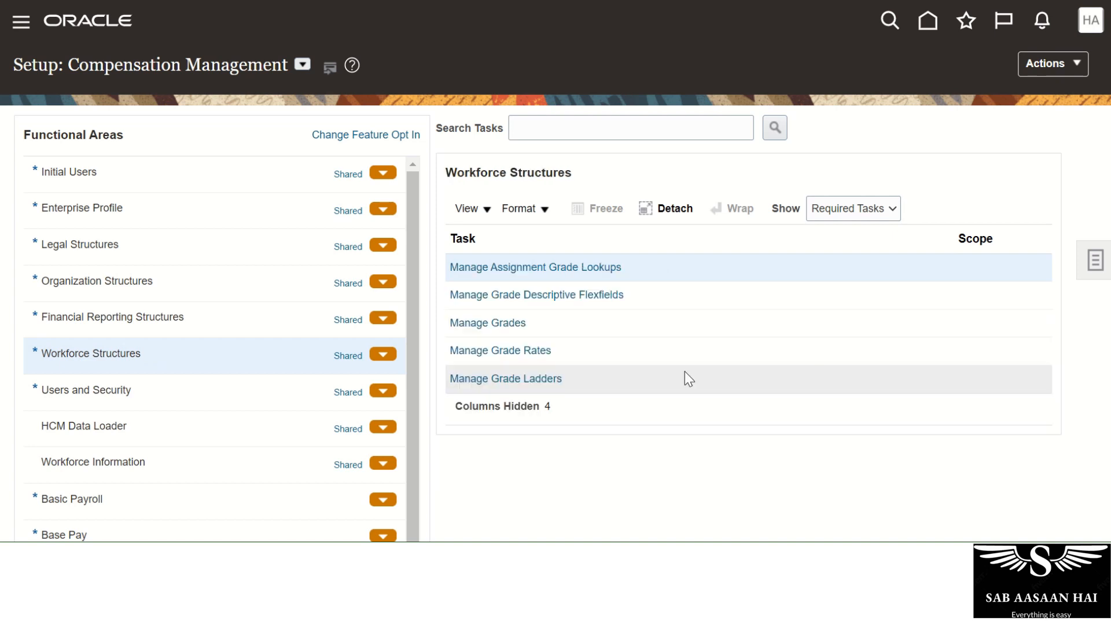
{"action": "left_click", "coordinate": [494, 322]}
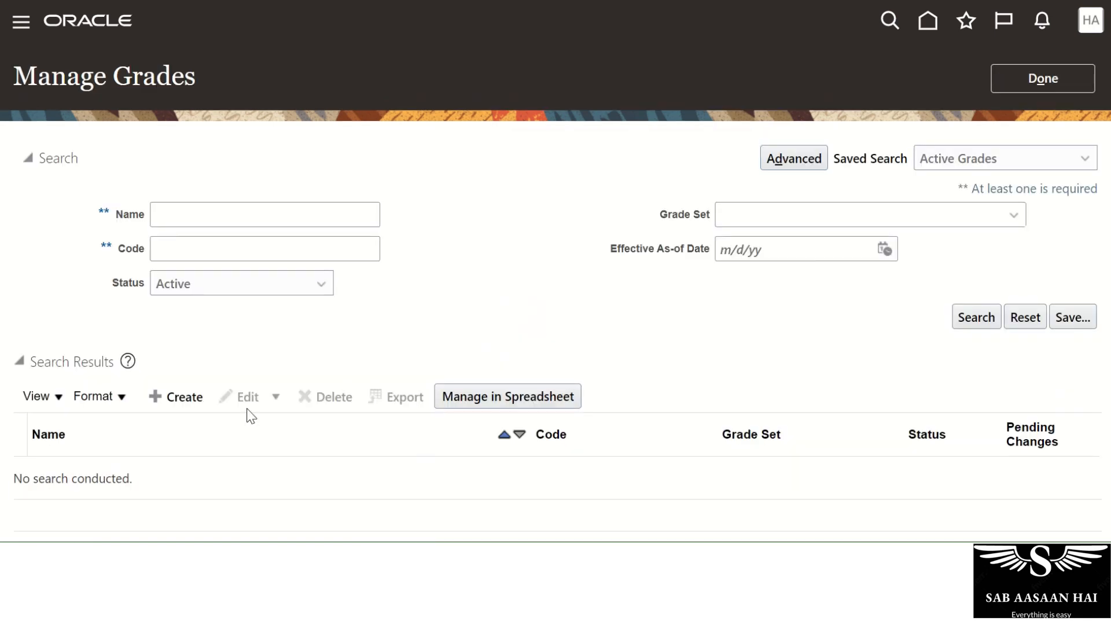
Start a new grade and set its Context to Pilot.
{"action": "left_click", "coordinate": [191, 397]}
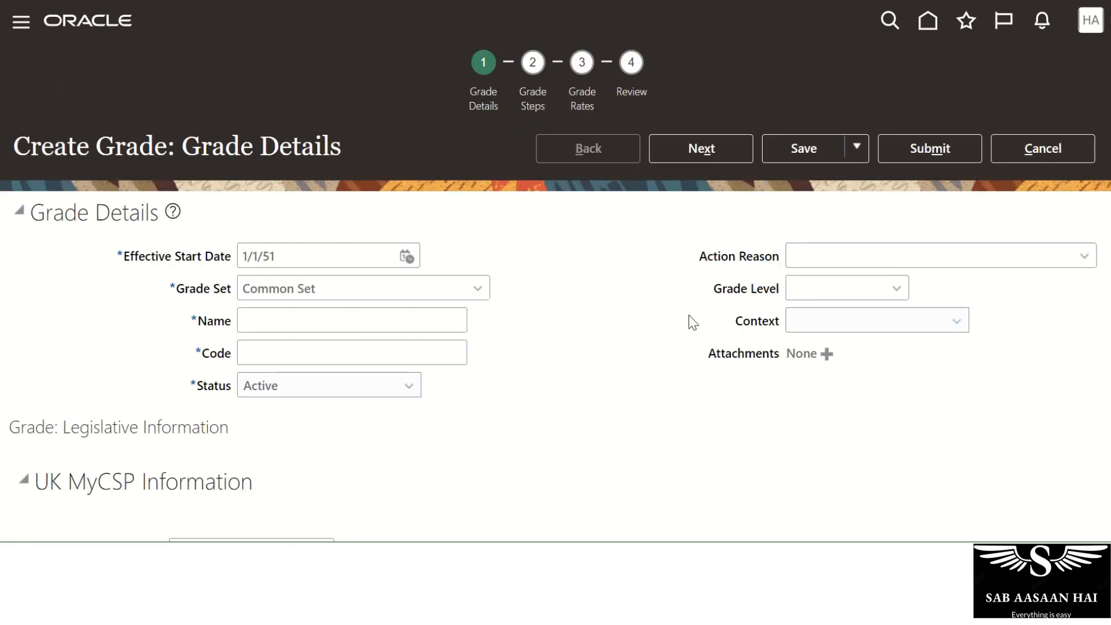
{"action": "left_click_drag", "start_coordinate": [714, 289], "coordinate": [787, 287]}
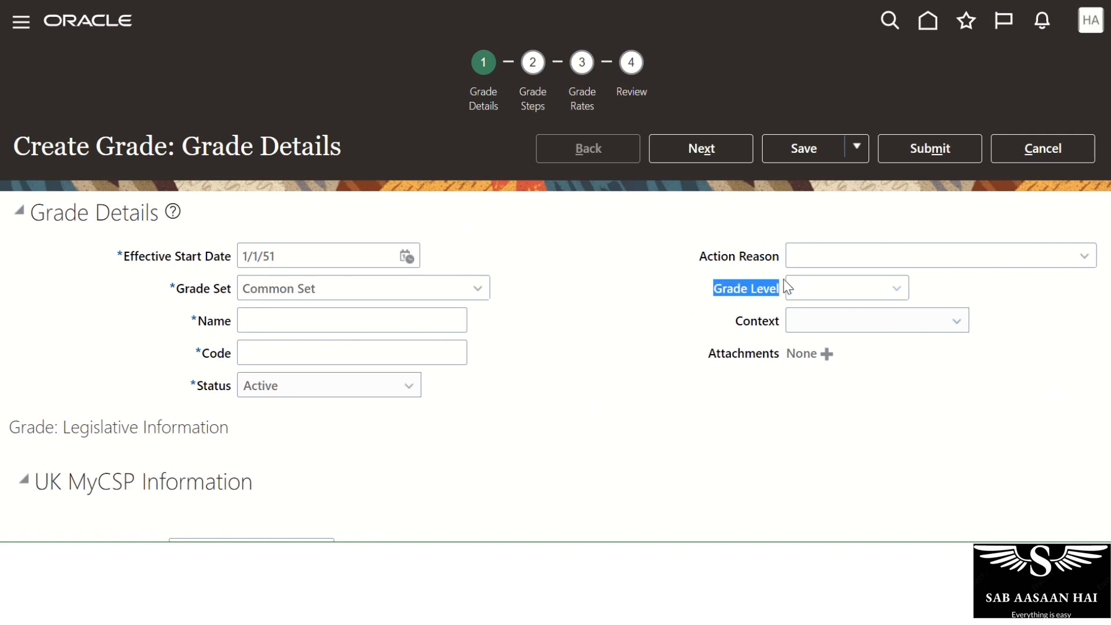
{"action": "left_click", "coordinate": [957, 322]}
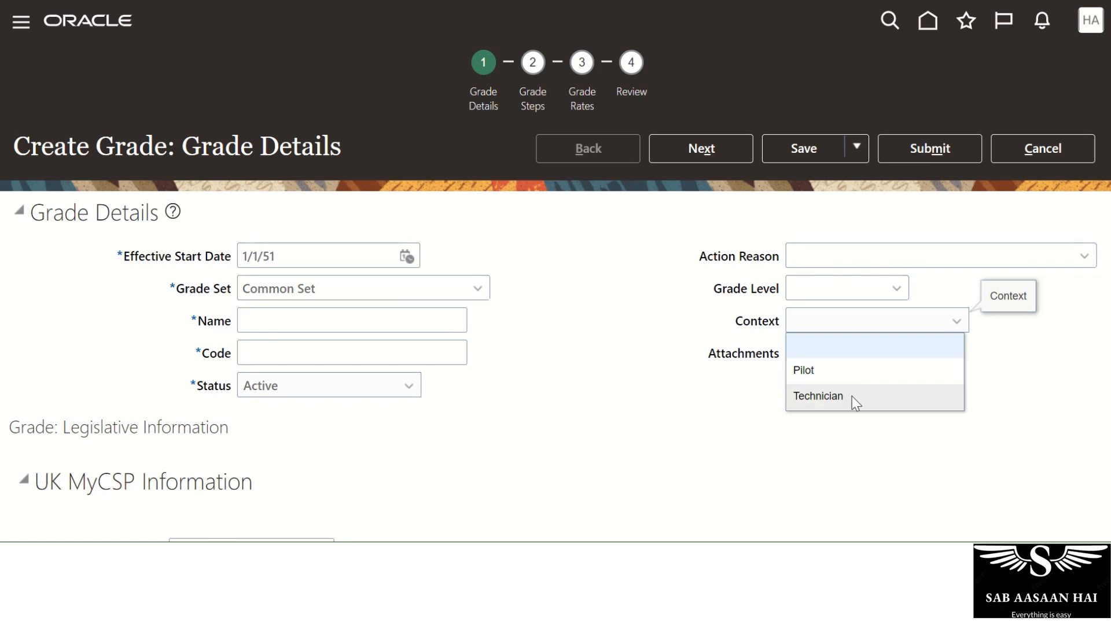
{"action": "left_click", "coordinate": [512, 383]}
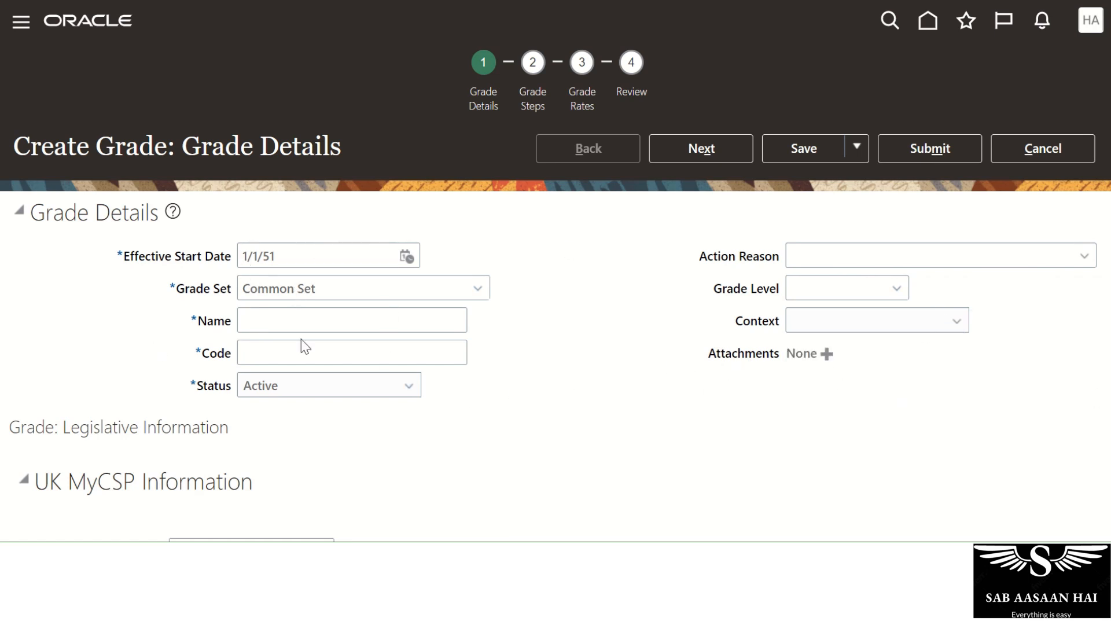
{"action": "left_click", "coordinate": [922, 326]}
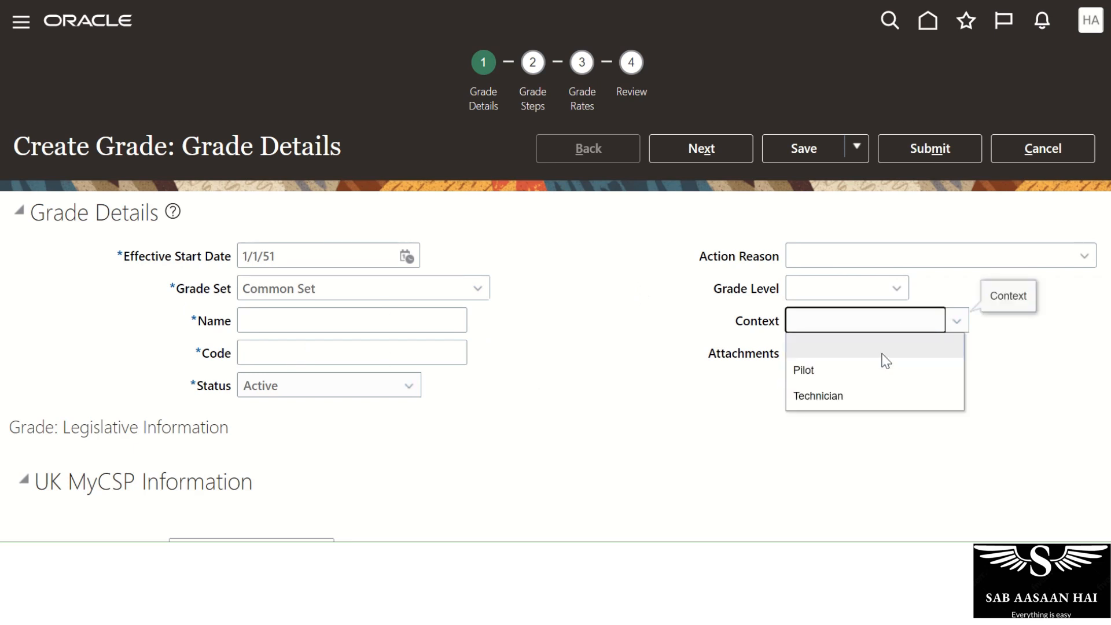
{"action": "left_click", "coordinate": [810, 371]}
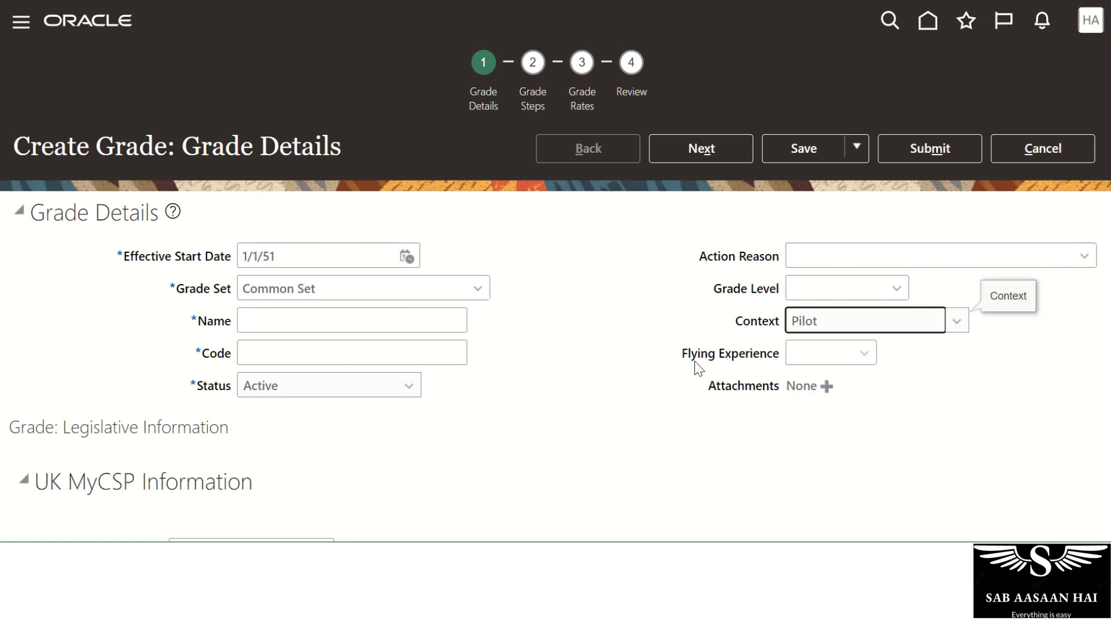
Set Flying Experience to 7 and bring up the Context choices again.
{"action": "left_click", "coordinate": [865, 353]}
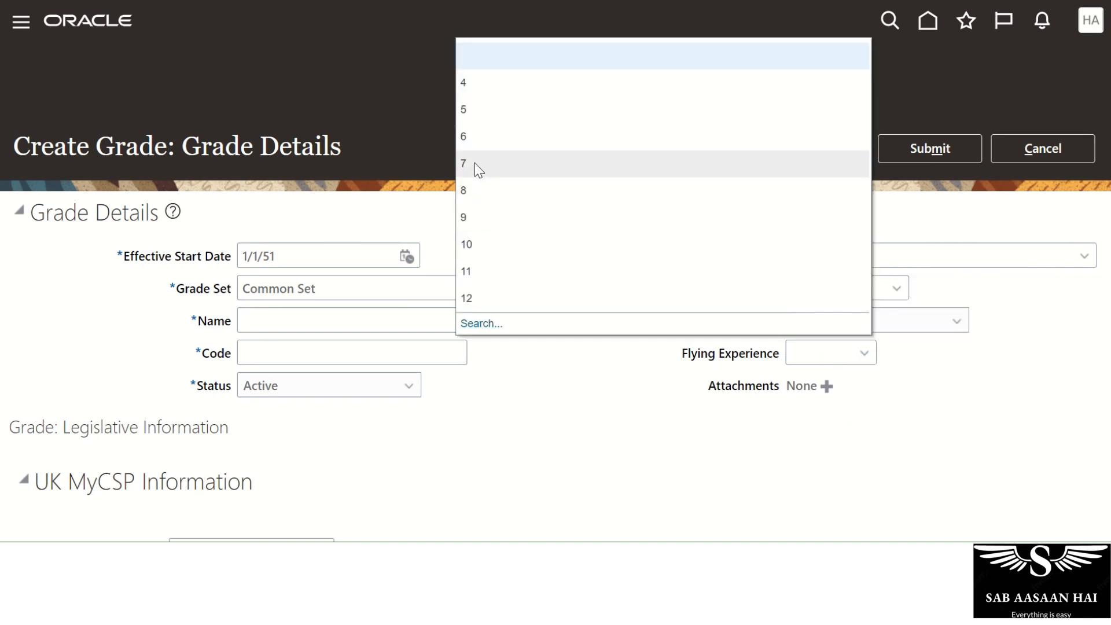
{"action": "left_click", "coordinate": [474, 164]}
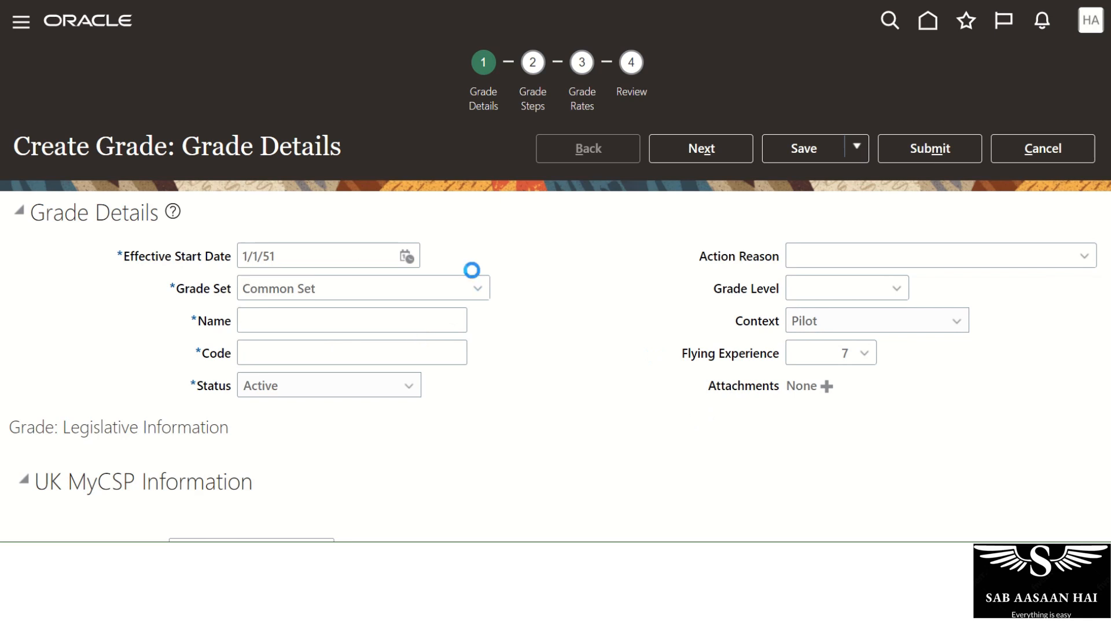
{"action": "left_click", "coordinate": [869, 334]}
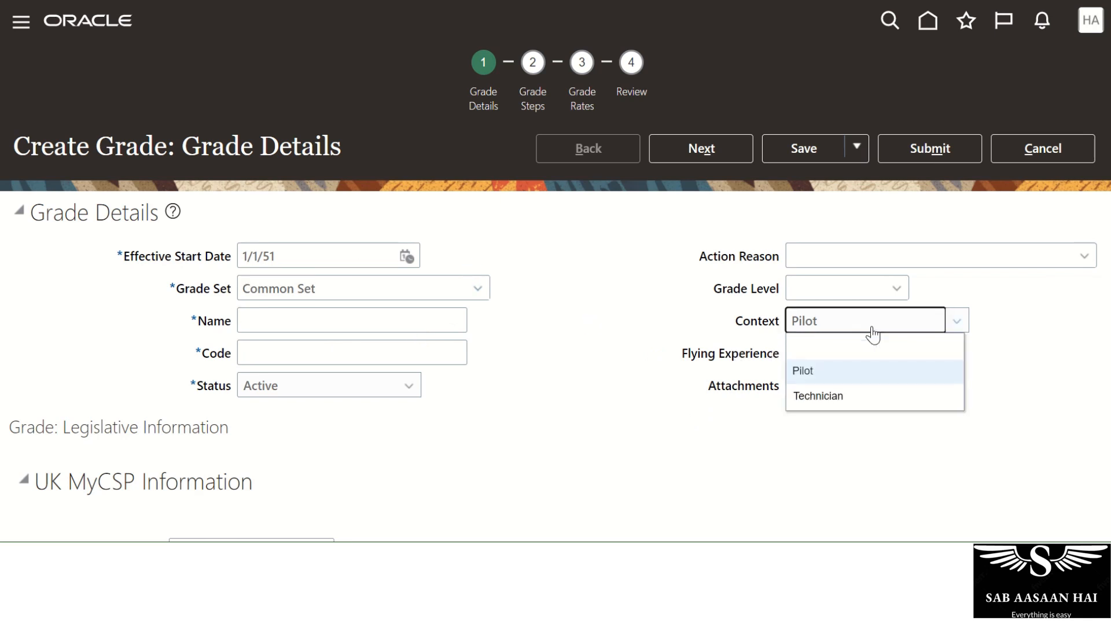
Switch the grade context to Technician and fill in Required Certificates.
{"action": "left_click", "coordinate": [831, 396]}
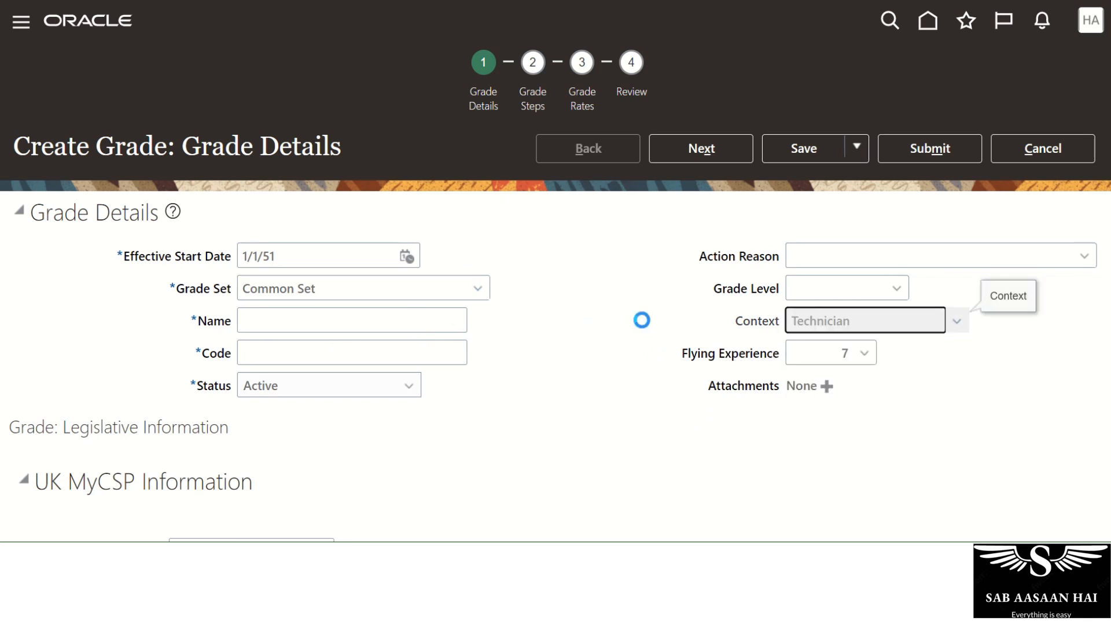
{"action": "left_click", "coordinate": [832, 355]}
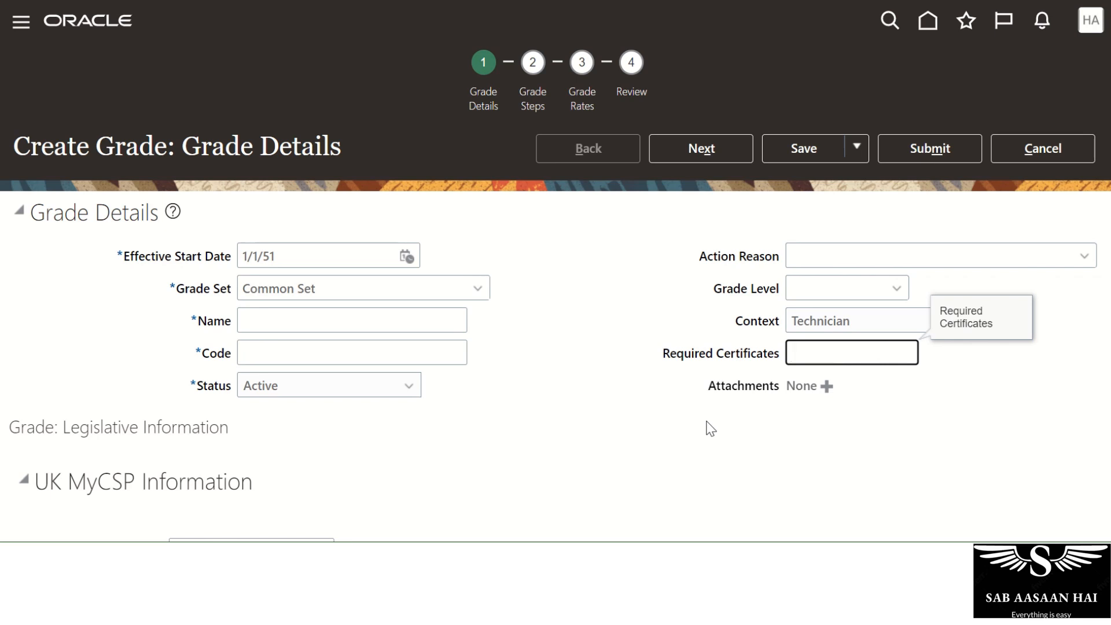
{"action": "type", "text": "ipo"}
{"action": "key", "text": "BackSpace"}
{"action": "key", "text": "BackSpace"}
{"action": "left_click", "coordinate": [603, 377]}
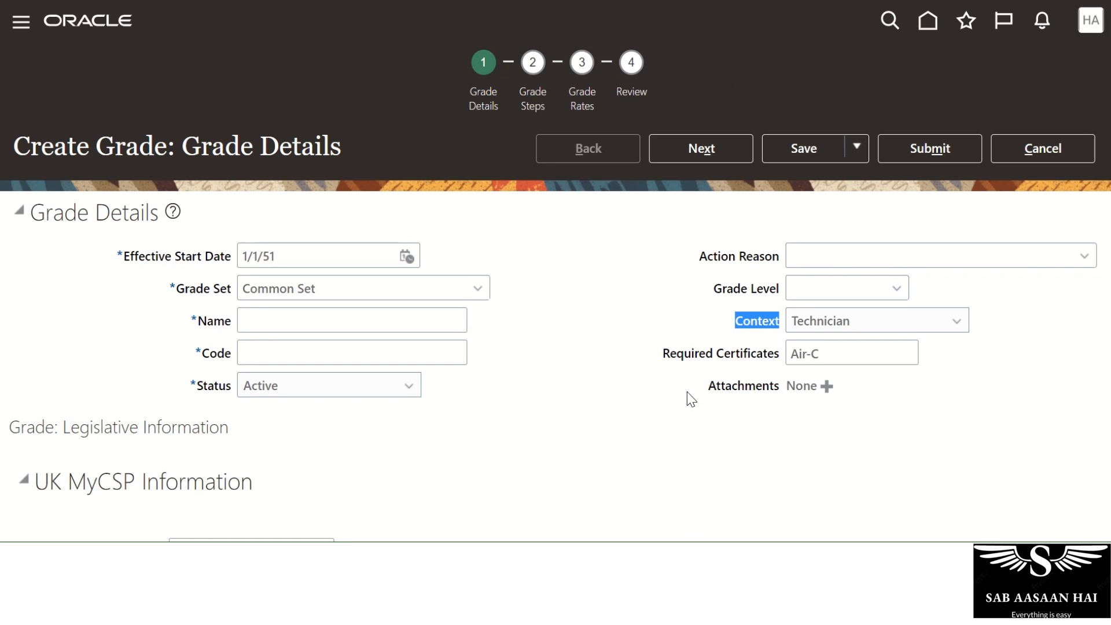
Turn on flexfield highlighting and point out the Grade Level, Context and Required Certificates fields.
{"action": "left_click", "coordinate": [1091, 23]}
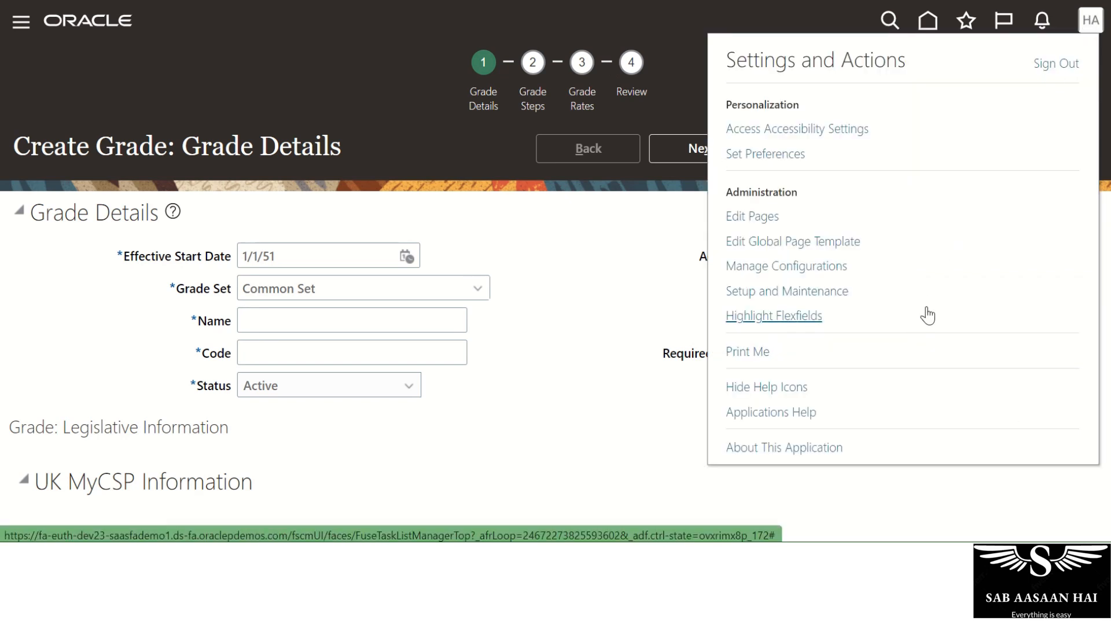
{"action": "left_click", "coordinate": [793, 320]}
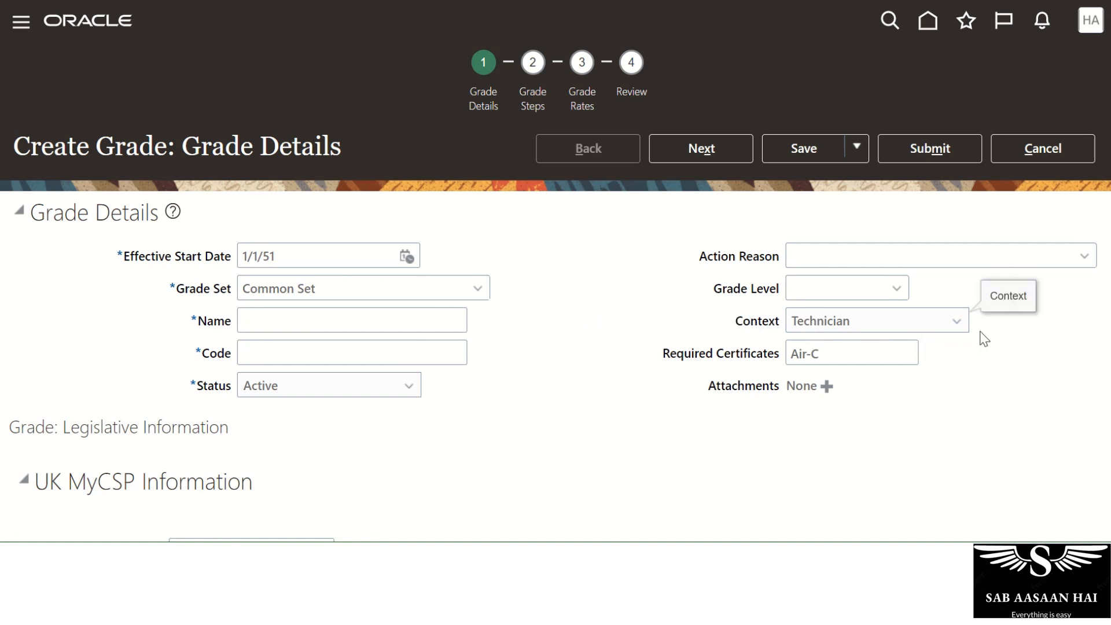
{"action": "left_click", "coordinate": [871, 322]}
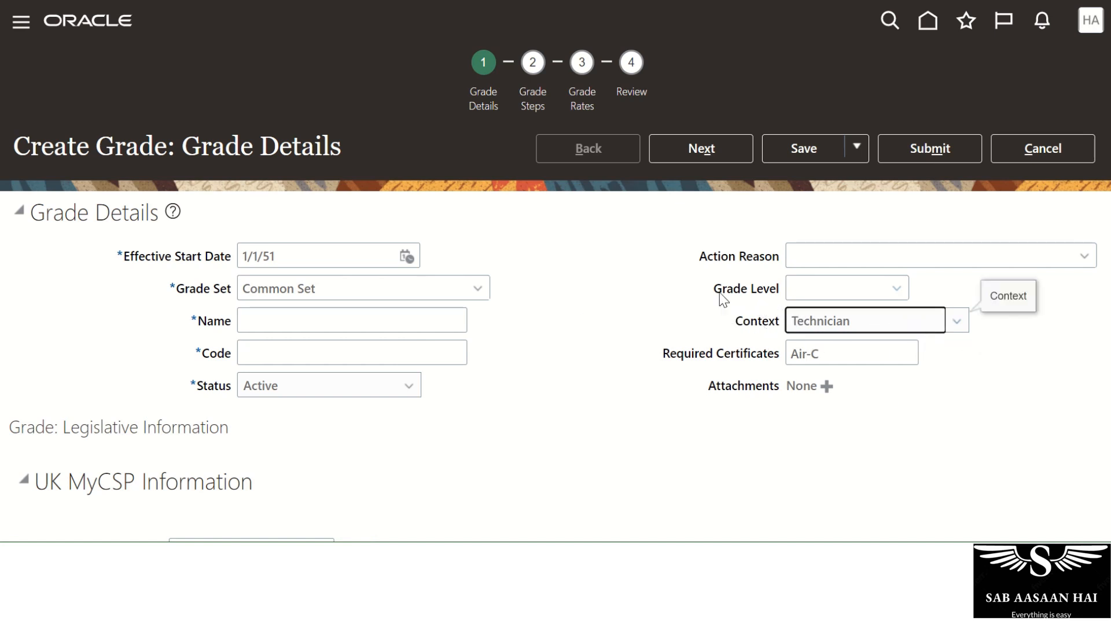
{"action": "triple_click", "coordinate": [741, 293]}
{"action": "triple_click", "coordinate": [746, 325]}
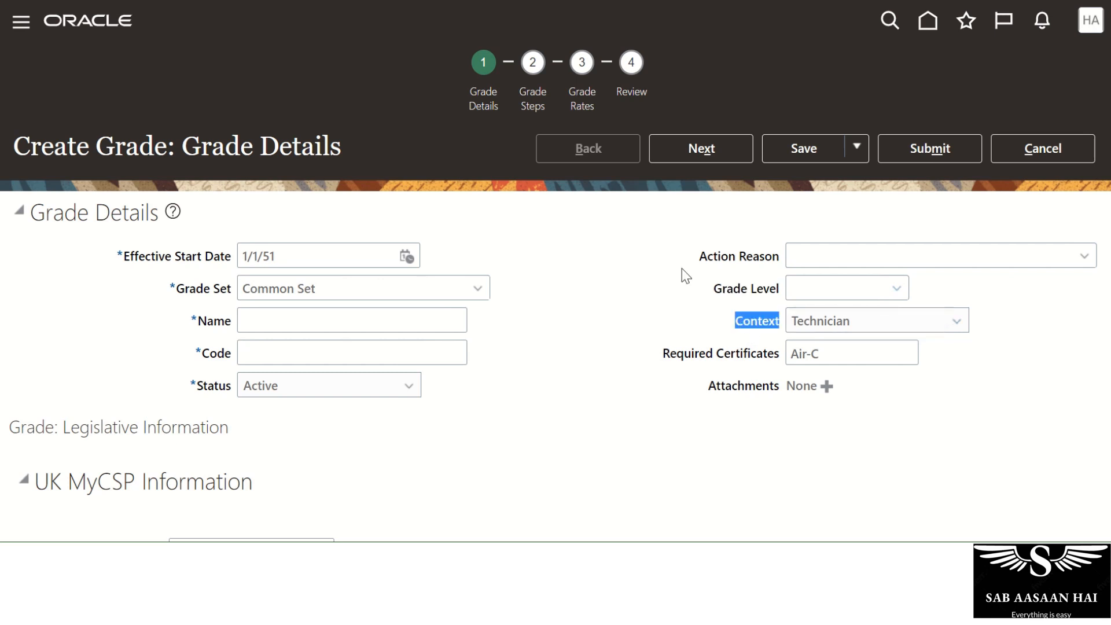
{"action": "left_click_drag", "start_coordinate": [716, 295], "coordinate": [781, 289]}
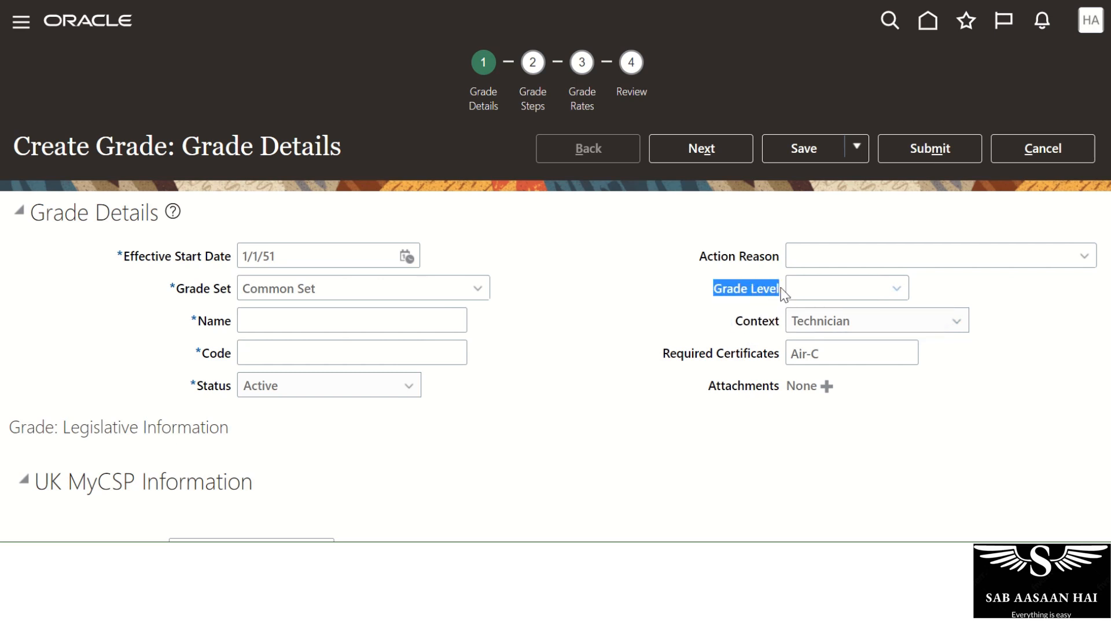
{"action": "left_click_drag", "start_coordinate": [735, 321], "coordinate": [785, 320]}
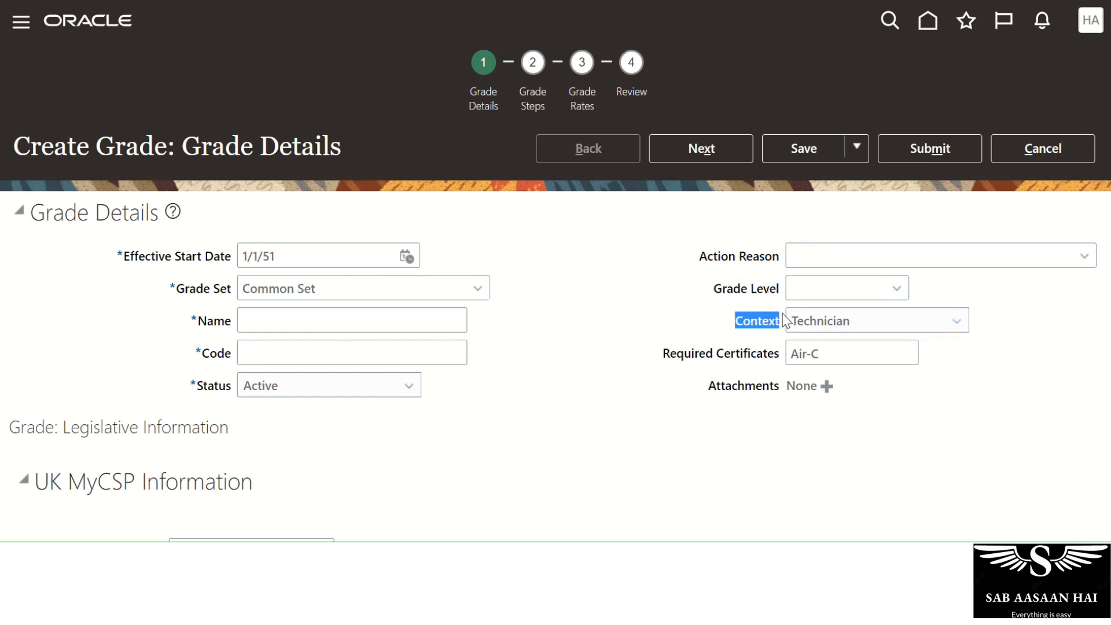
{"action": "left_click", "coordinate": [676, 358]}
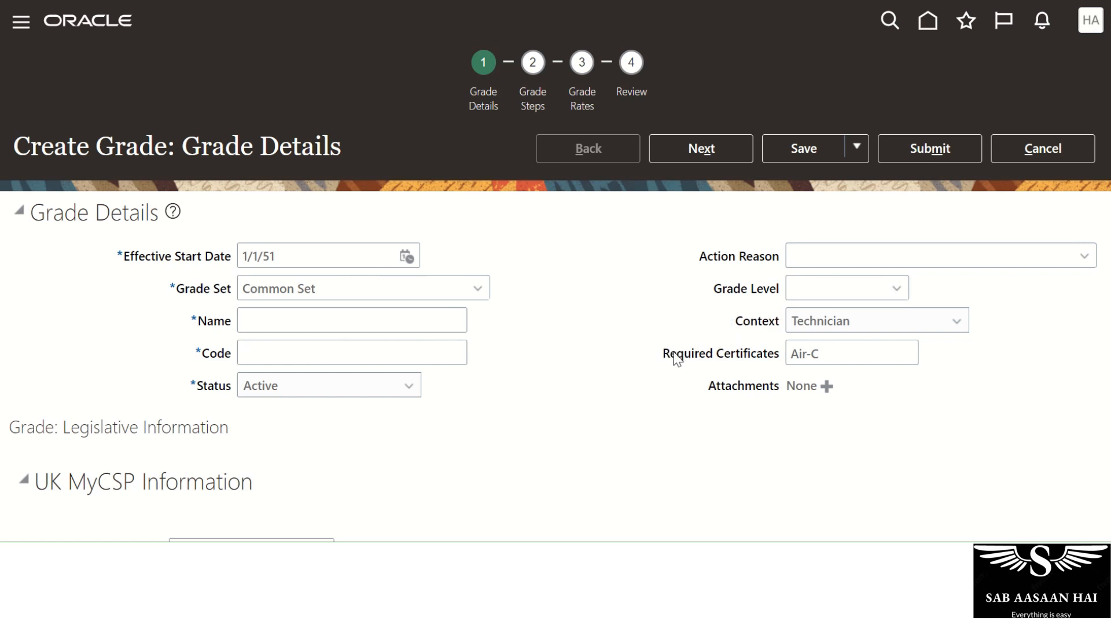
{"action": "left_click_drag", "start_coordinate": [676, 358], "coordinate": [774, 350]}
Set the grade context back to Pilot.
{"action": "left_click", "coordinate": [804, 328]}
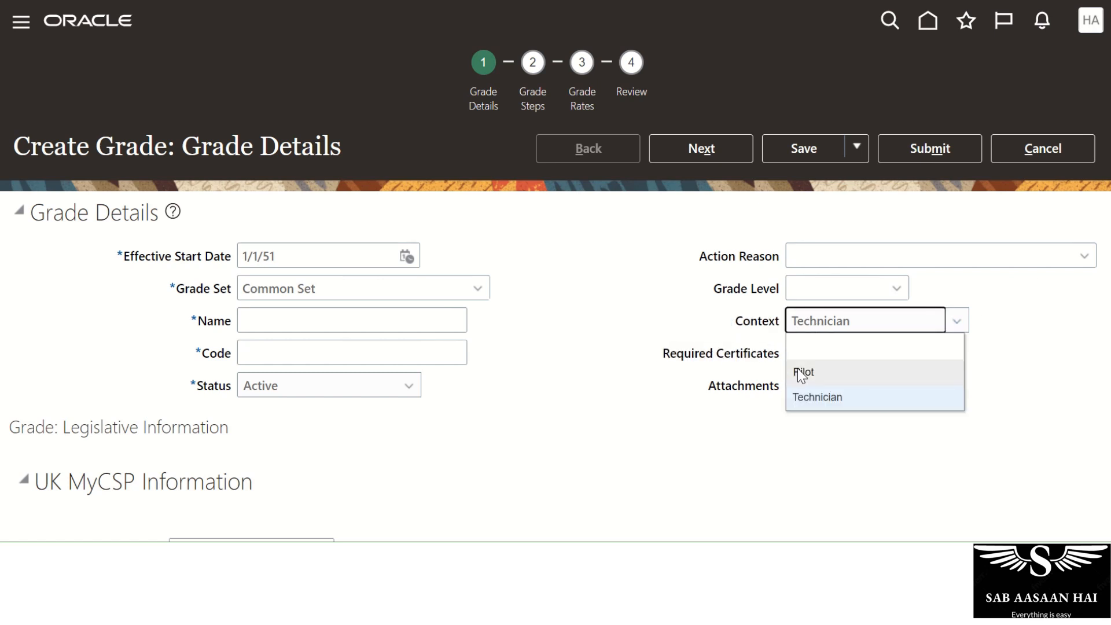
{"action": "left_click", "coordinate": [802, 374]}
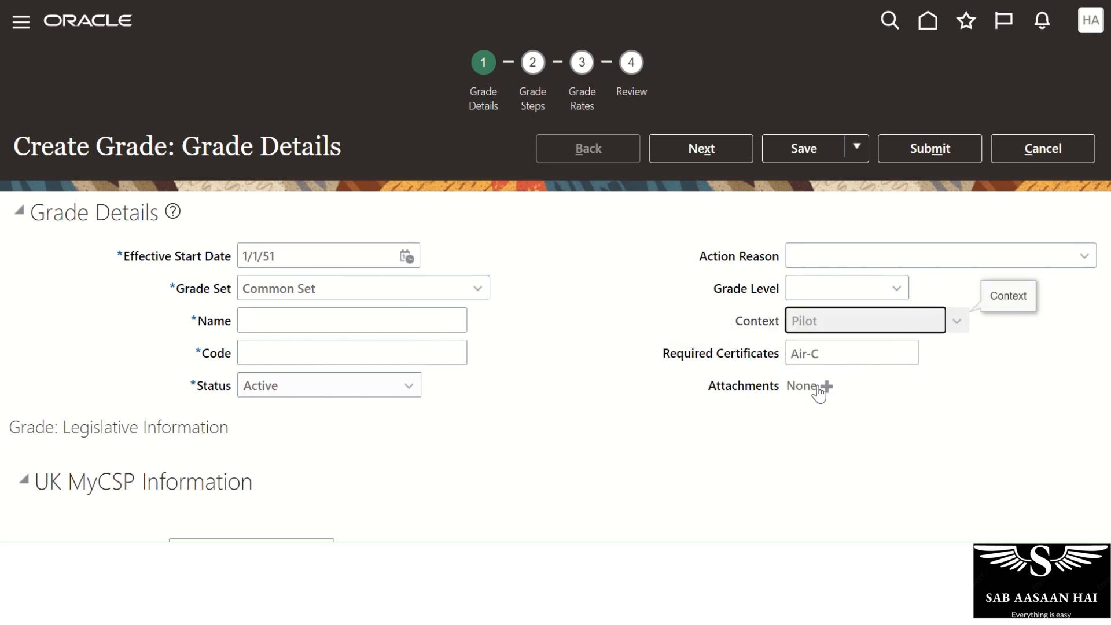
{"action": "left_click", "coordinate": [828, 330]}
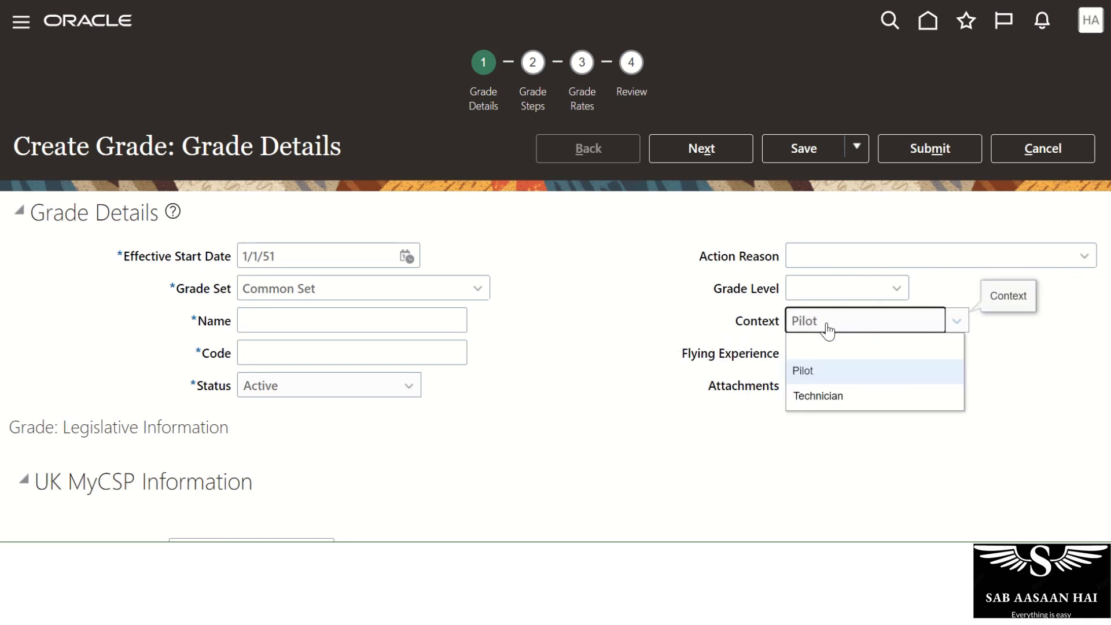
{"action": "left_click", "coordinate": [827, 369]}
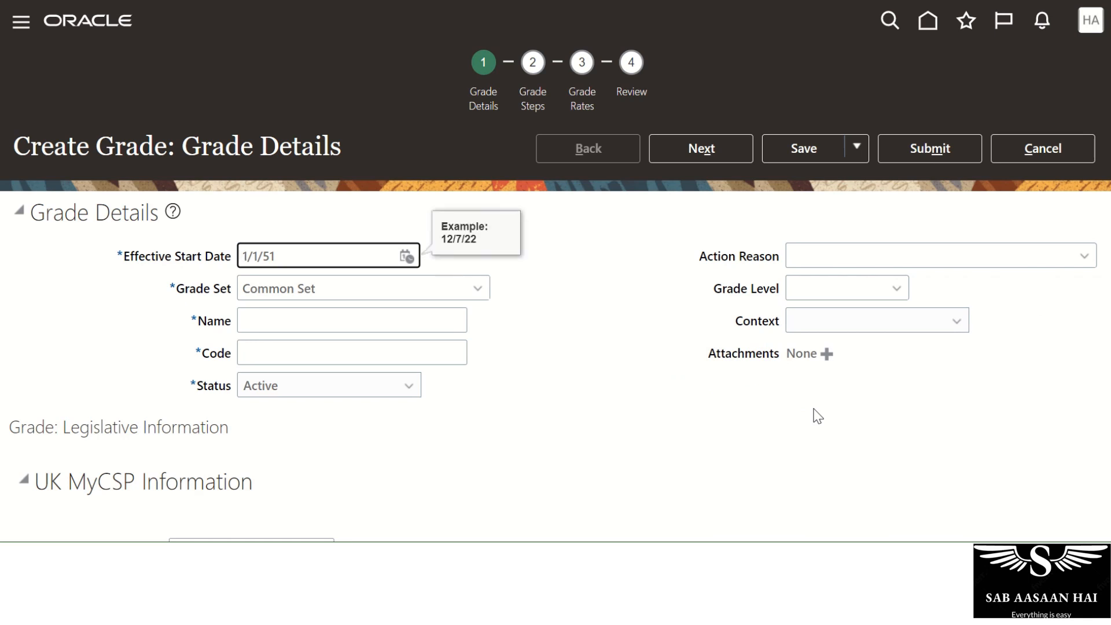
Return to Setup and Maintenance and open the setup task search.
{"action": "left_click", "coordinate": [1091, 26]}
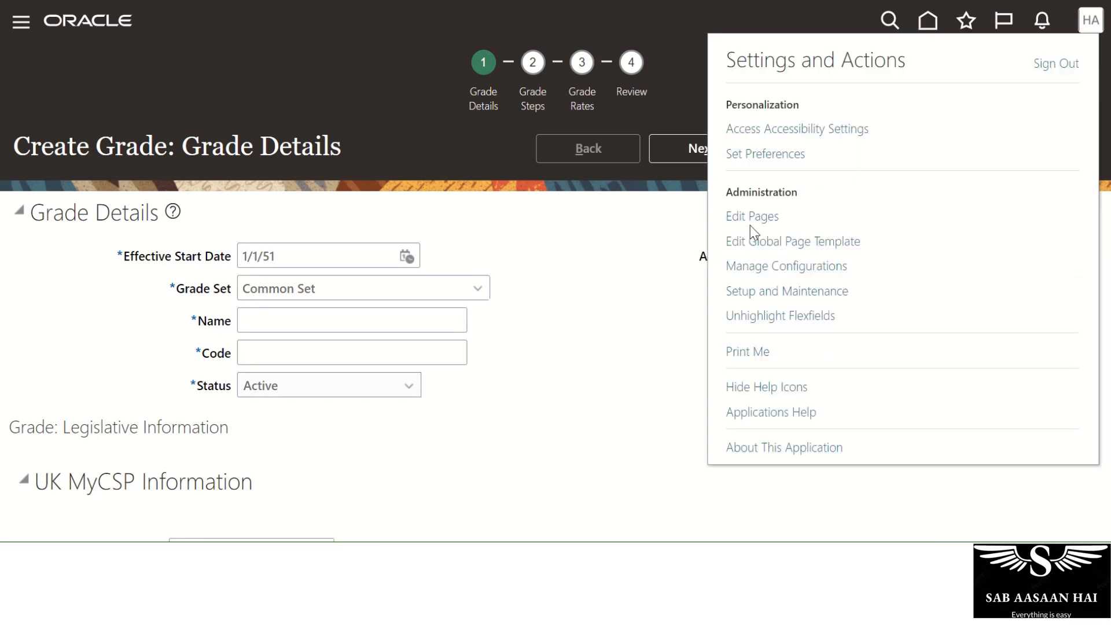
{"action": "left_click", "coordinate": [763, 293]}
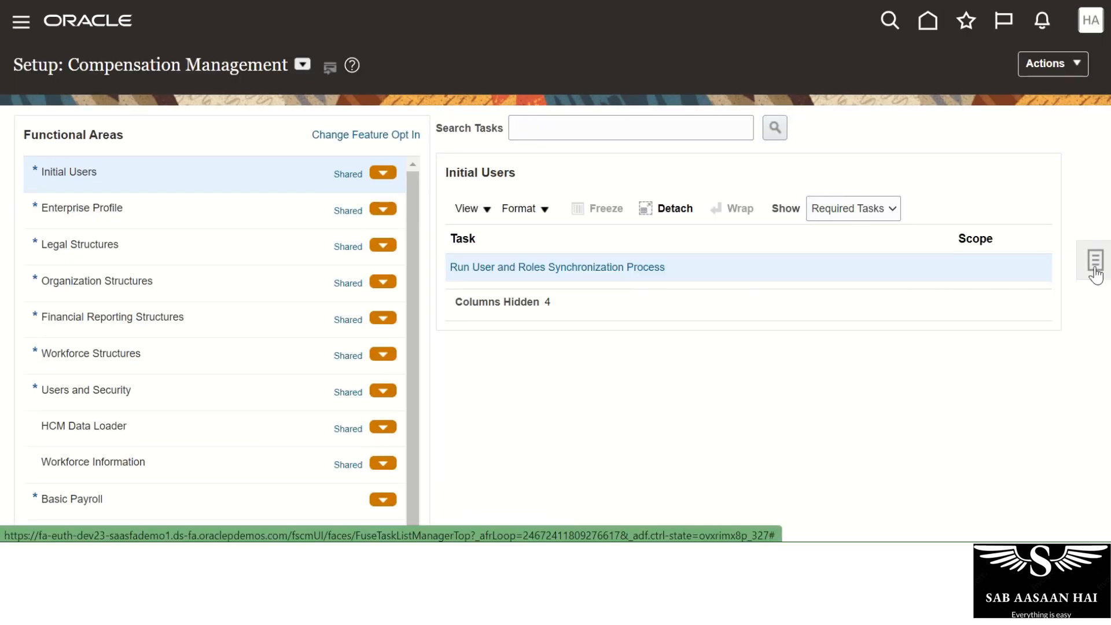
{"action": "left_click", "coordinate": [1096, 275]}
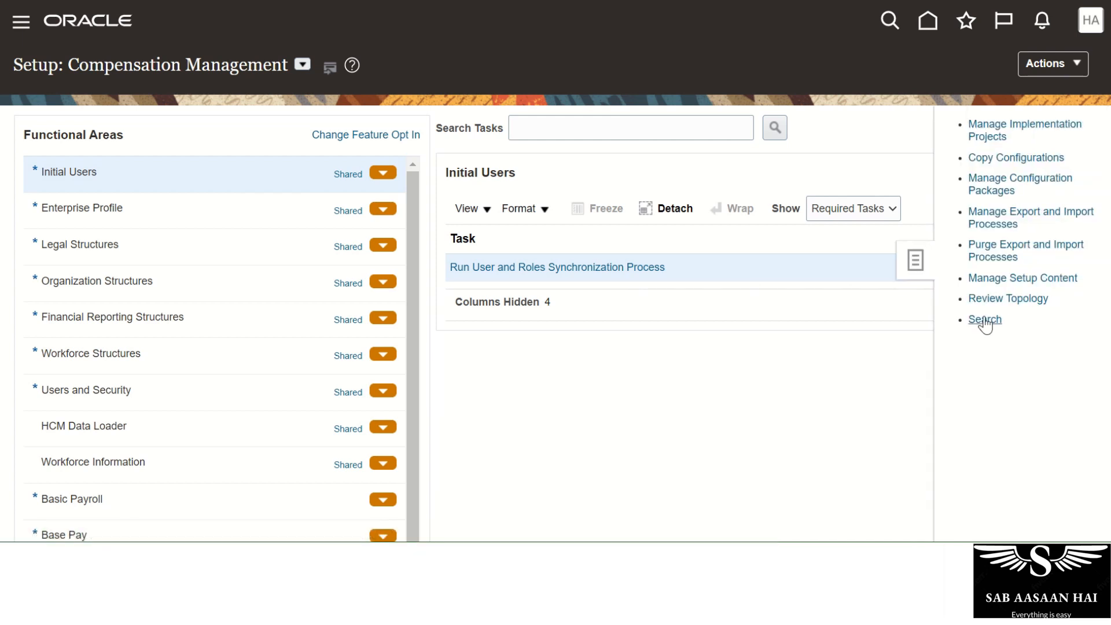
{"action": "left_click", "coordinate": [985, 320]}
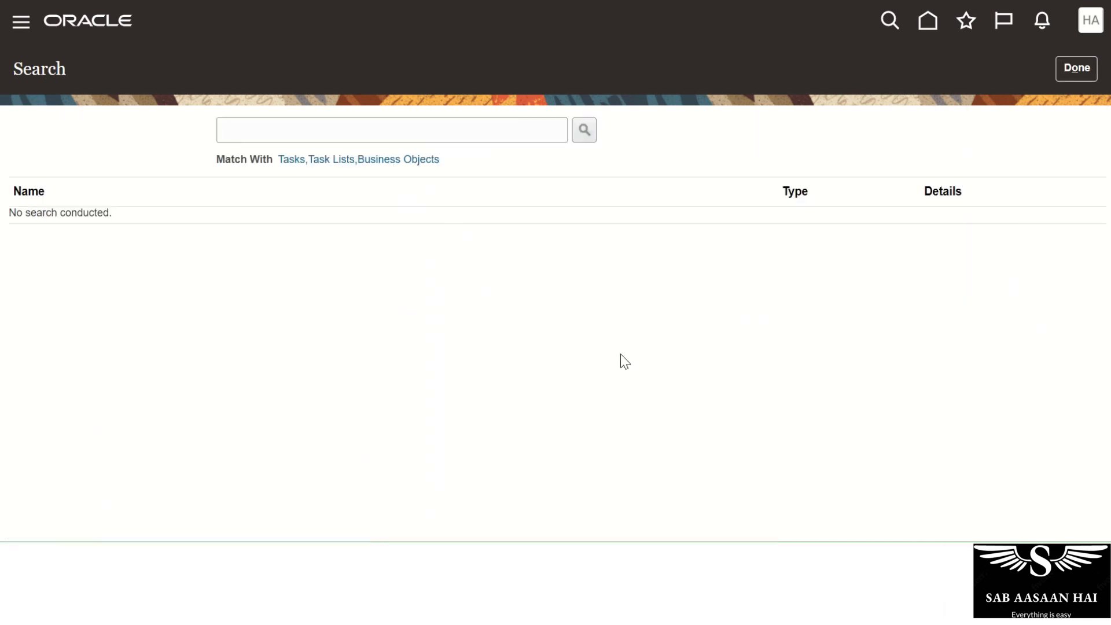
Search tasks for 'Manage Descriptive' and open Manage Descriptive Flexfields.
{"action": "left_click", "coordinate": [388, 131]}
{"action": "type", "text": "Manage"}
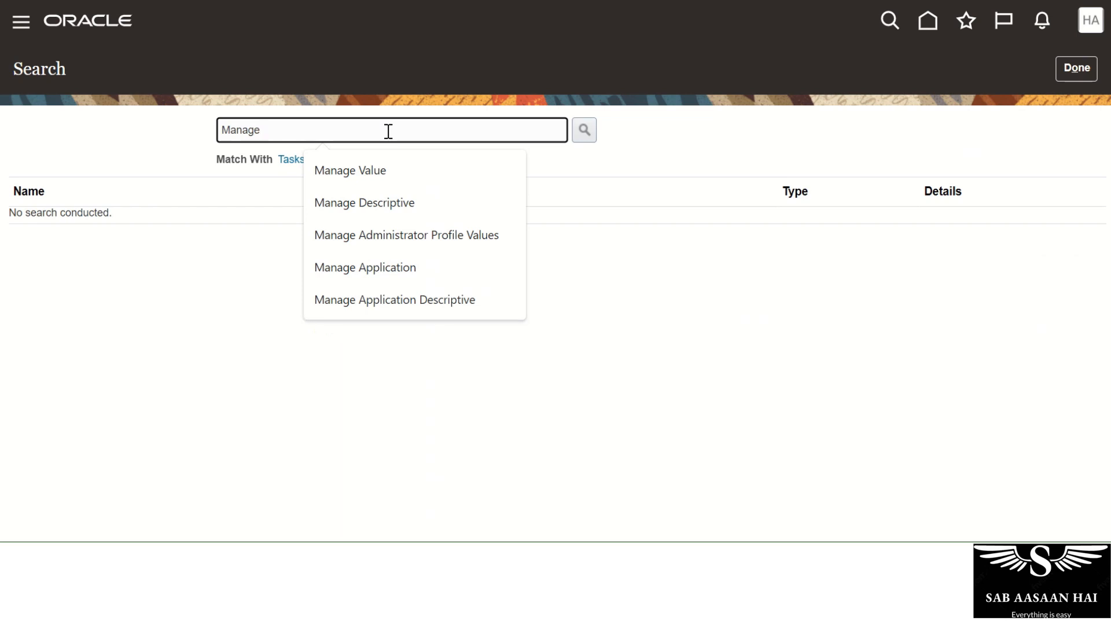
{"action": "left_click", "coordinate": [409, 211]}
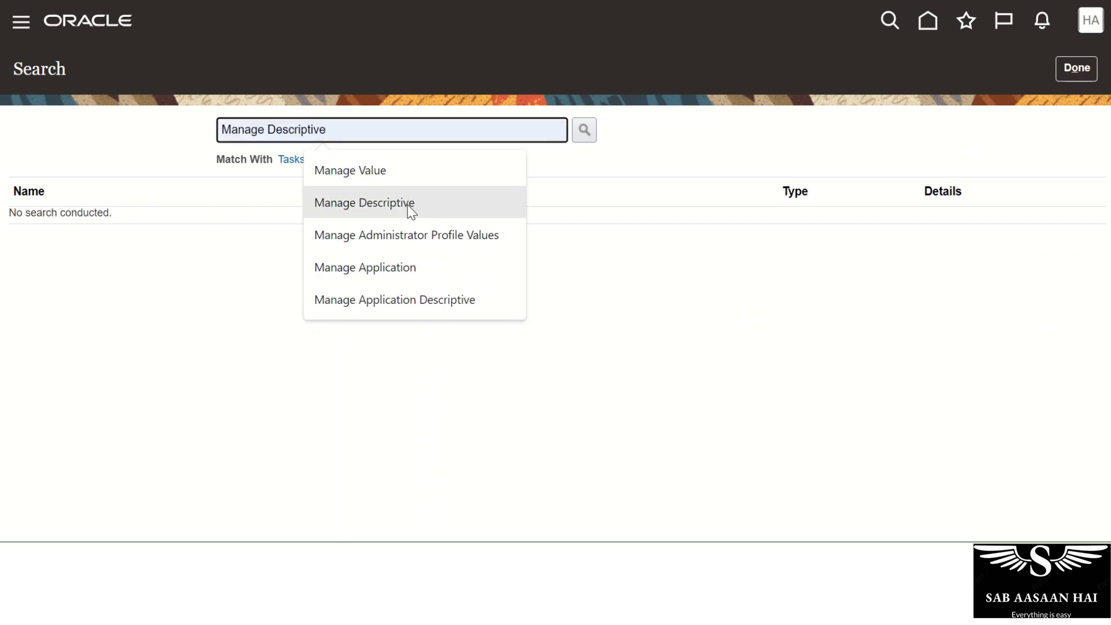
{"action": "left_click", "coordinate": [584, 130]}
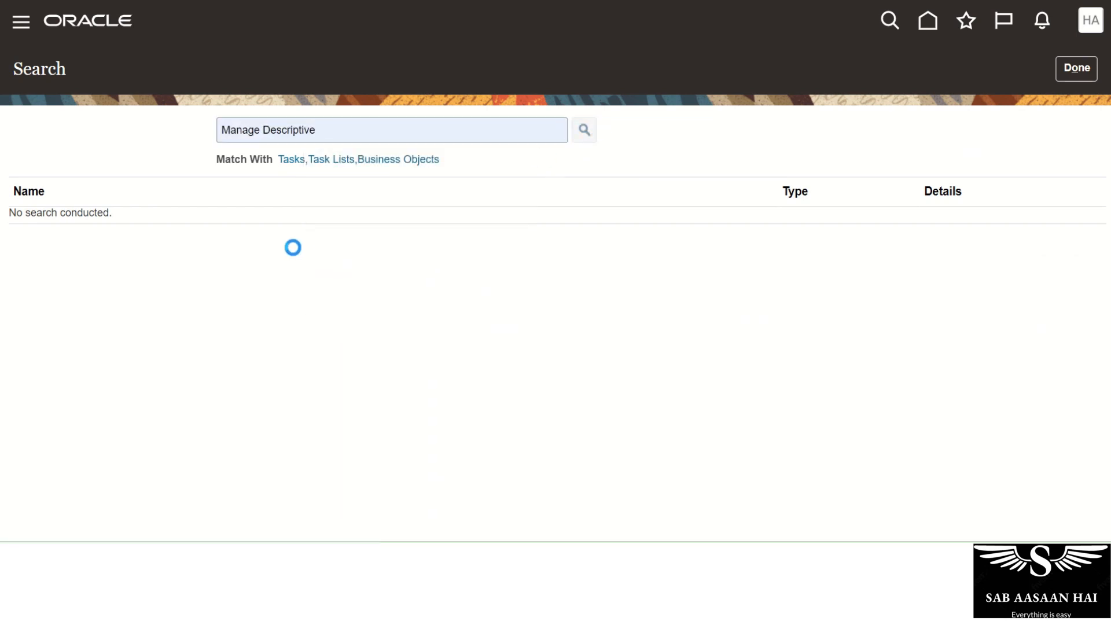
{"action": "left_click", "coordinate": [91, 220]}
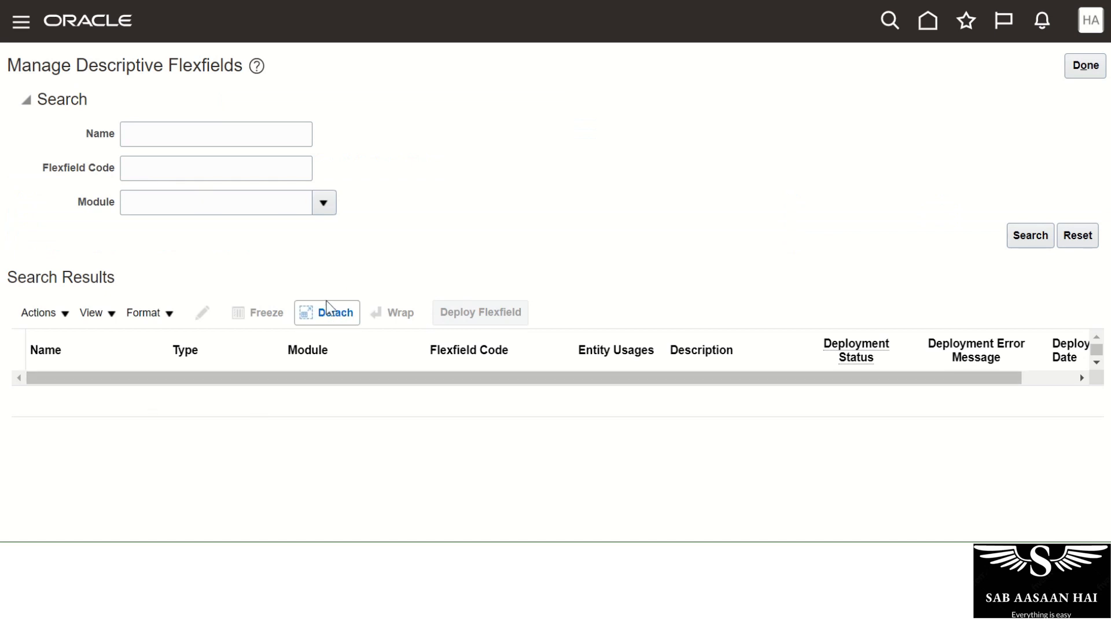
Search descriptive flexfields by Name 'Pos' to find Position Attributes.
{"action": "left_click", "coordinate": [181, 133]}
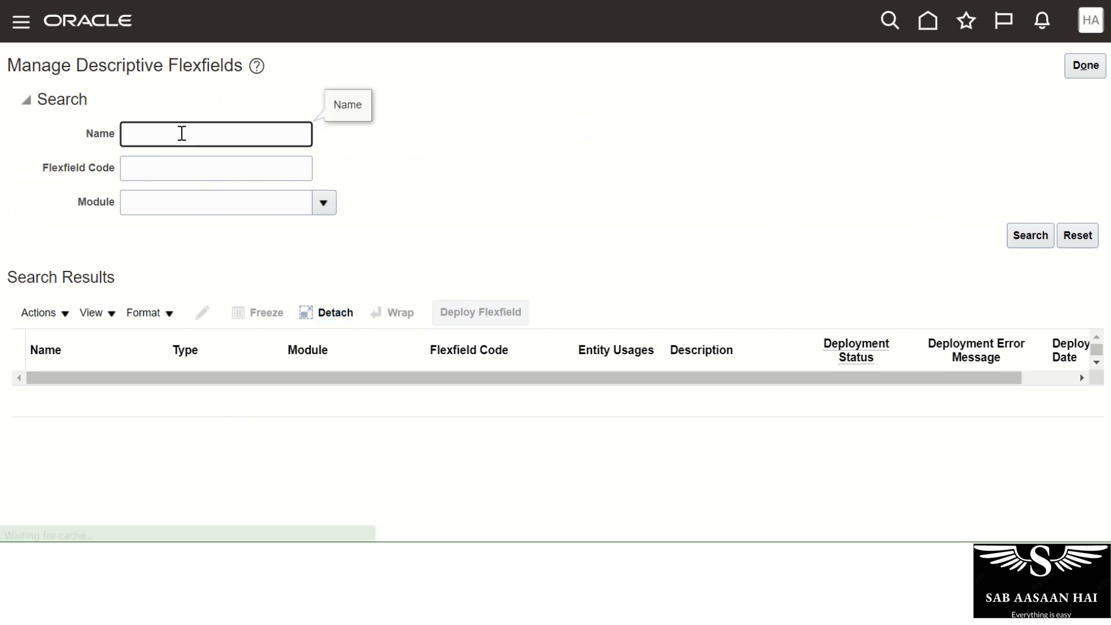
{"action": "type", "text": "Position"}
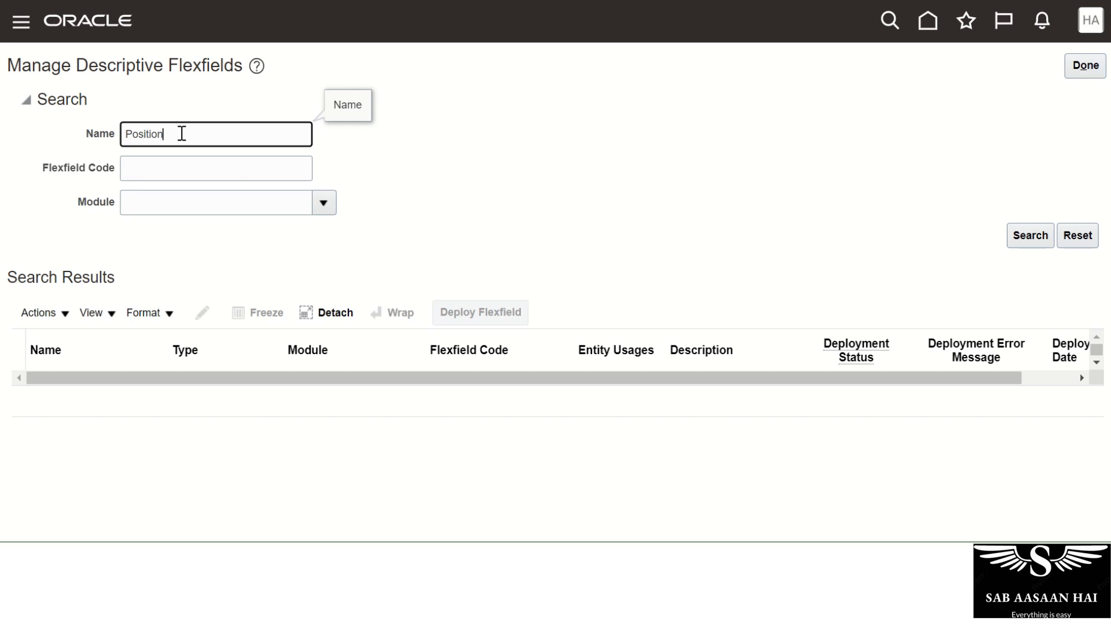
{"action": "key", "text": "Return"}
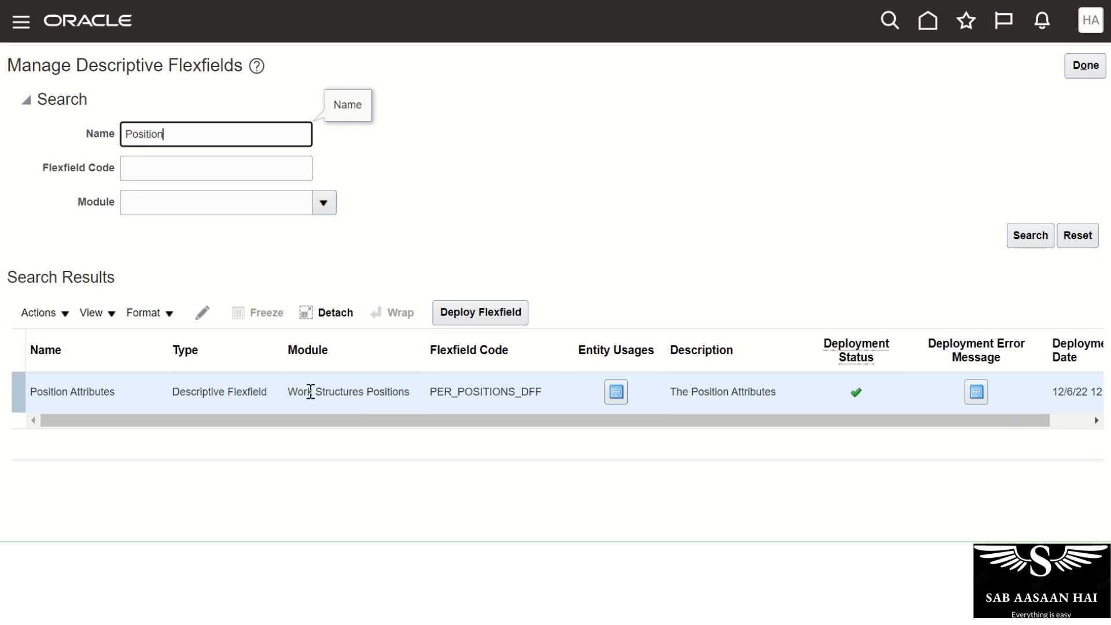
Search by module Work Structures Positions alone, then clear the Module criterion.
{"action": "left_click_drag", "start_coordinate": [292, 392], "coordinate": [414, 398]}
{"action": "key", "text": "ctrl+c"}
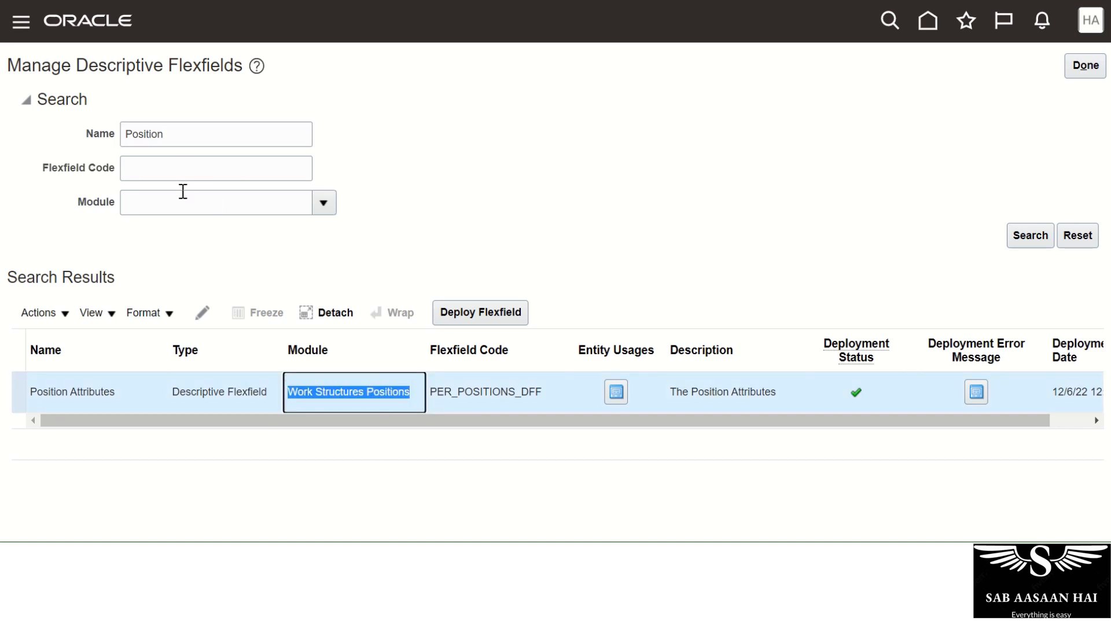
{"action": "left_click", "coordinate": [184, 197]}
{"action": "key", "text": "ctrl+v"}
{"action": "left_click", "coordinate": [185, 139]}
{"action": "key", "text": "ctrl+a"}
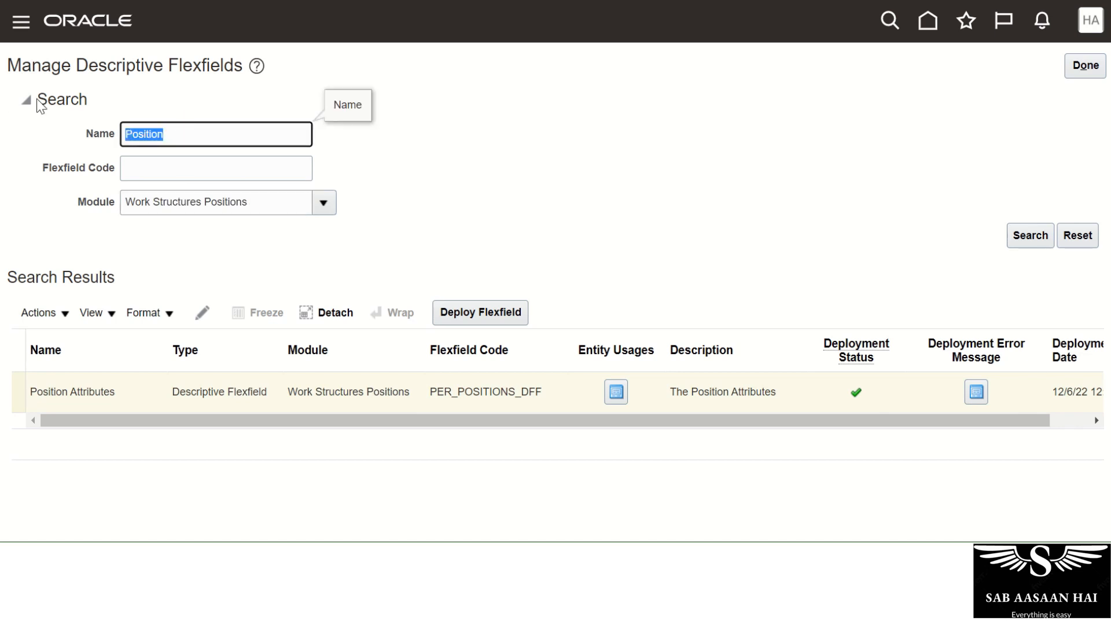
{"action": "key", "text": "BackSpace"}
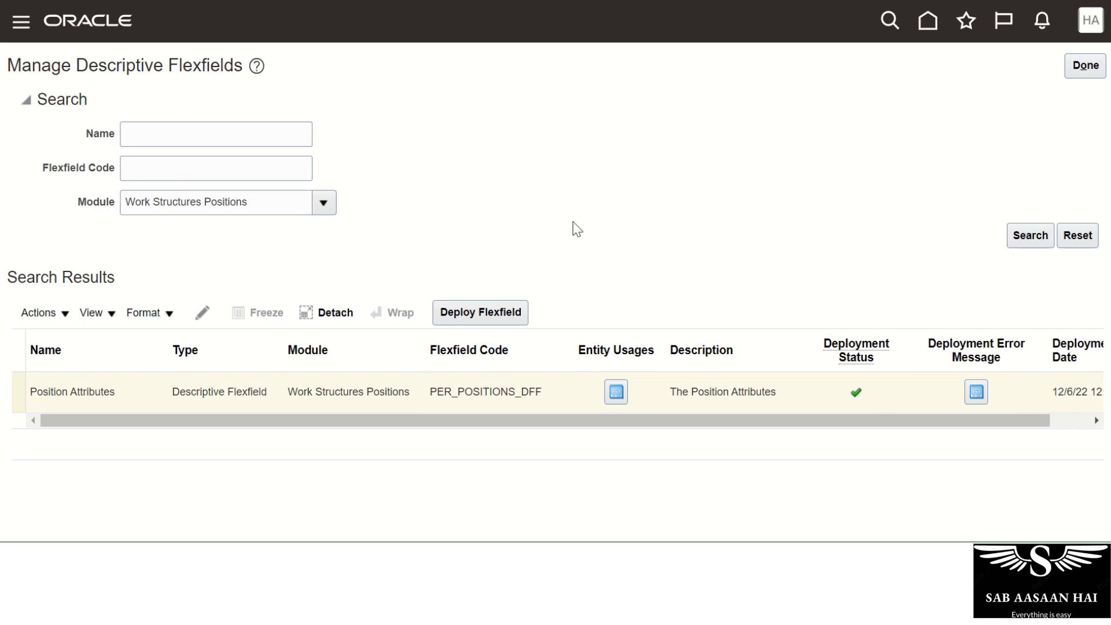
{"action": "left_click", "coordinate": [1030, 240]}
{"action": "left_click_drag", "start_coordinate": [288, 200], "coordinate": [3, 187]}
{"action": "key", "text": "Delete"}
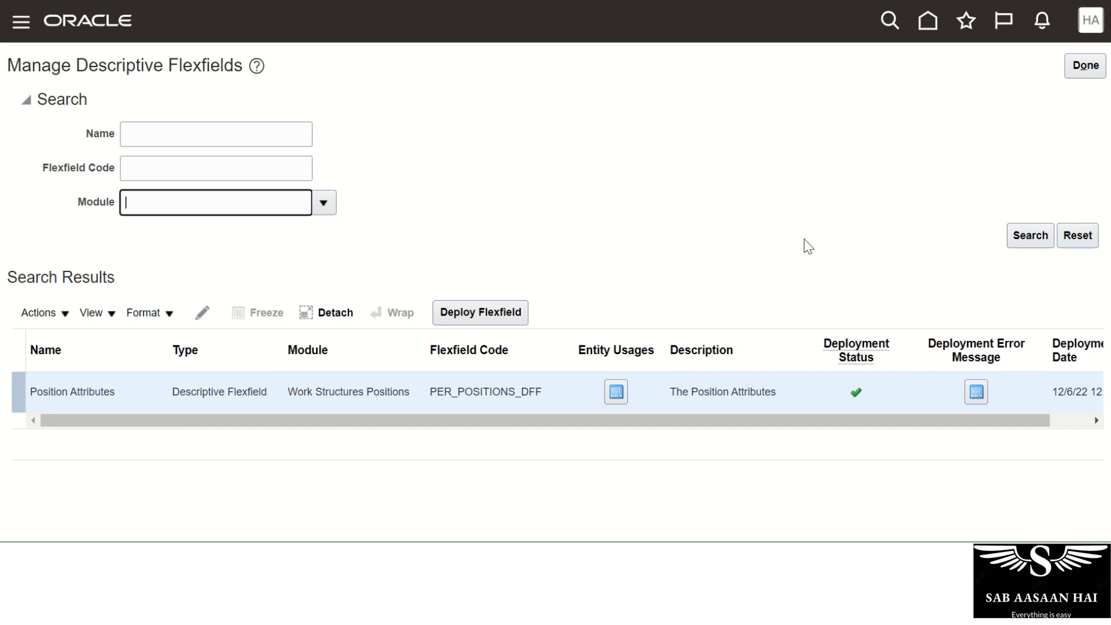
Run an unfiltered flexfield search and scroll the results, selecting the Absence Certifications row.
{"action": "left_click", "coordinate": [1022, 238]}
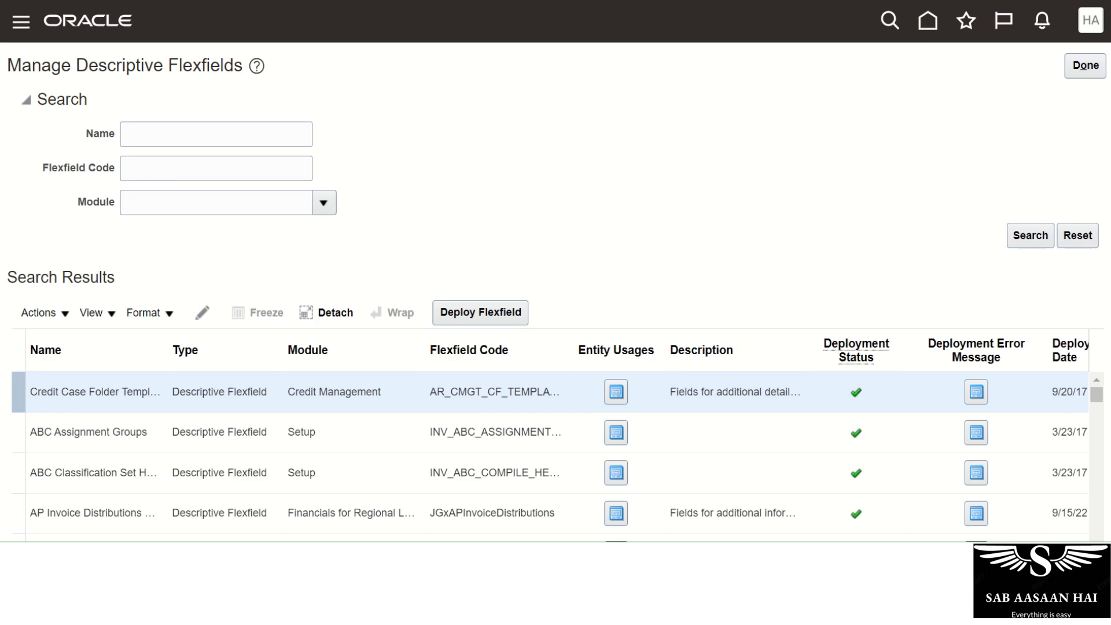
{"action": "scroll", "coordinate": [555, 290], "scroll_direction": "down", "scroll_amount": 4}
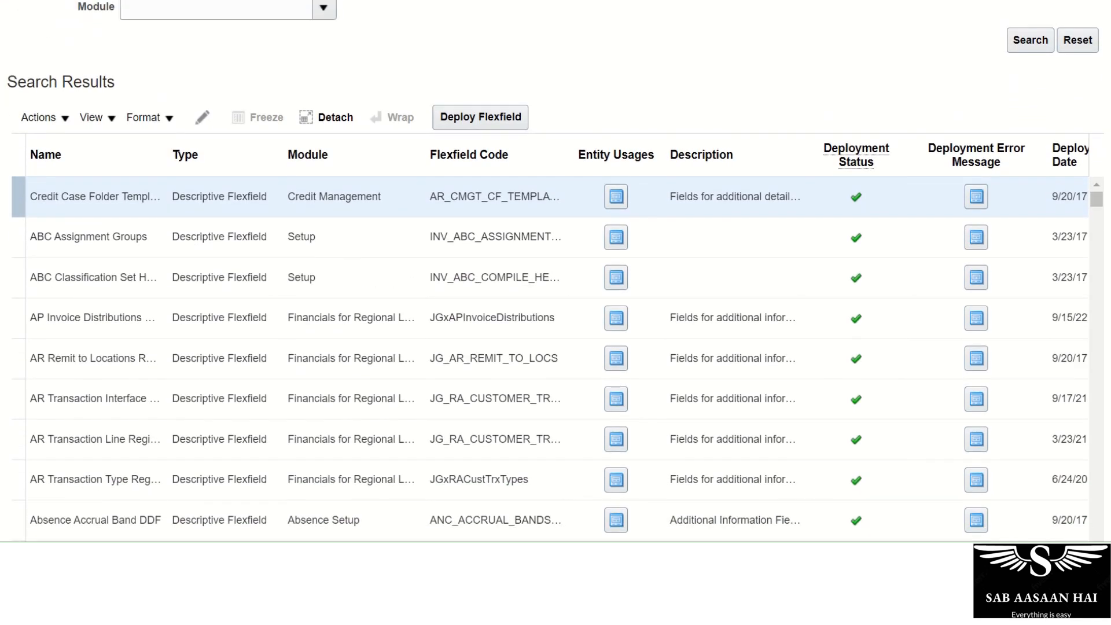
{"action": "scroll", "coordinate": [1082, 216], "scroll_direction": "down", "scroll_amount": 3}
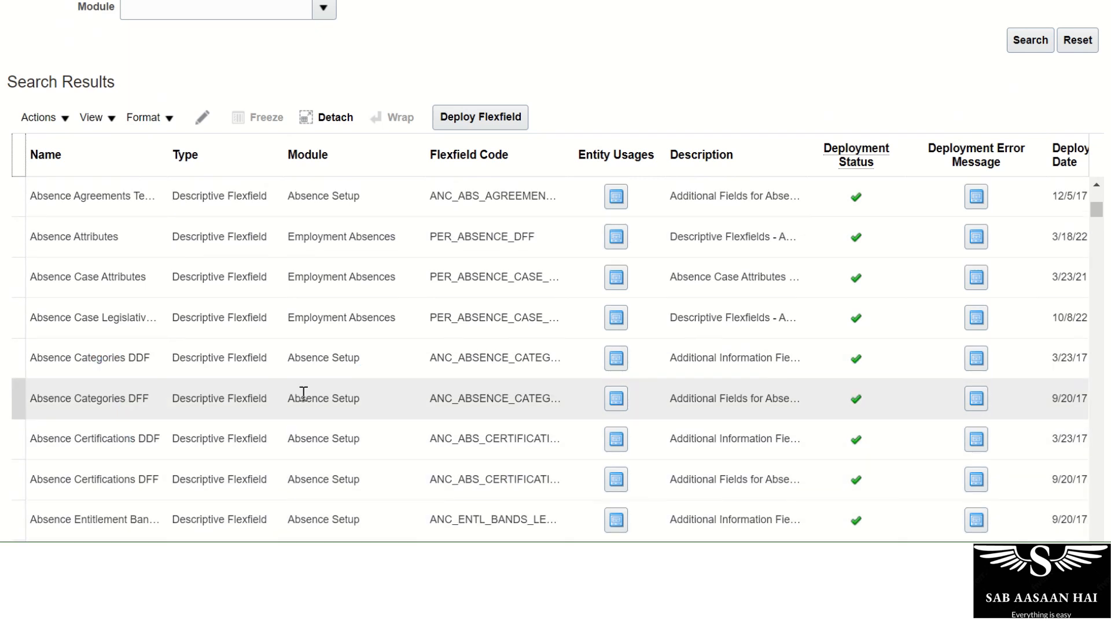
{"action": "left_click", "coordinate": [55, 479]}
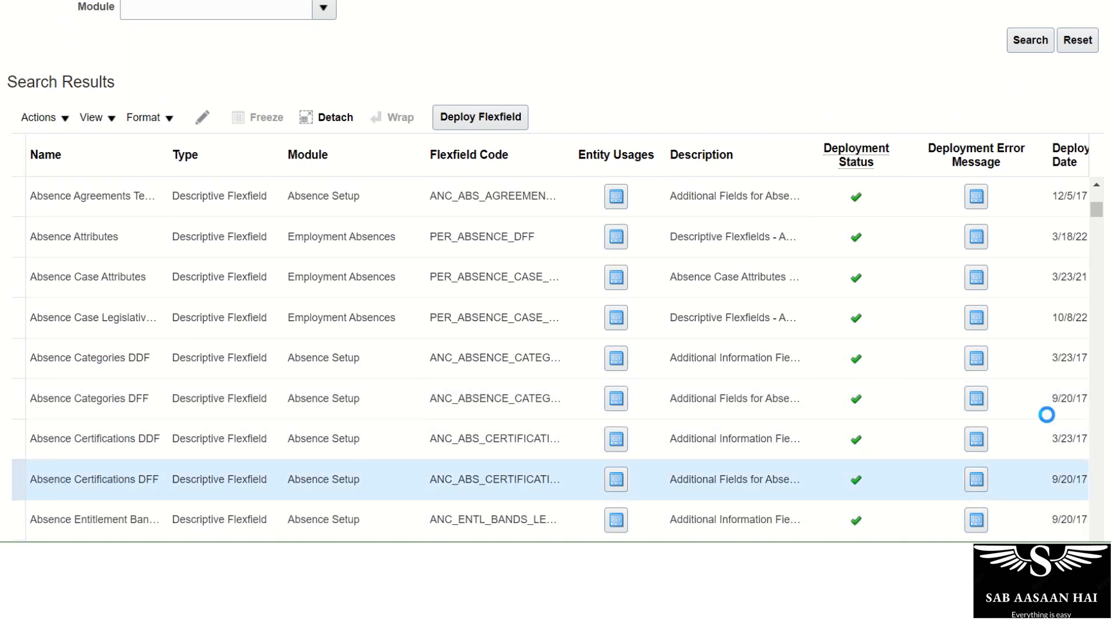
{"action": "scroll", "coordinate": [1102, 243], "scroll_direction": "down", "scroll_amount": 5}
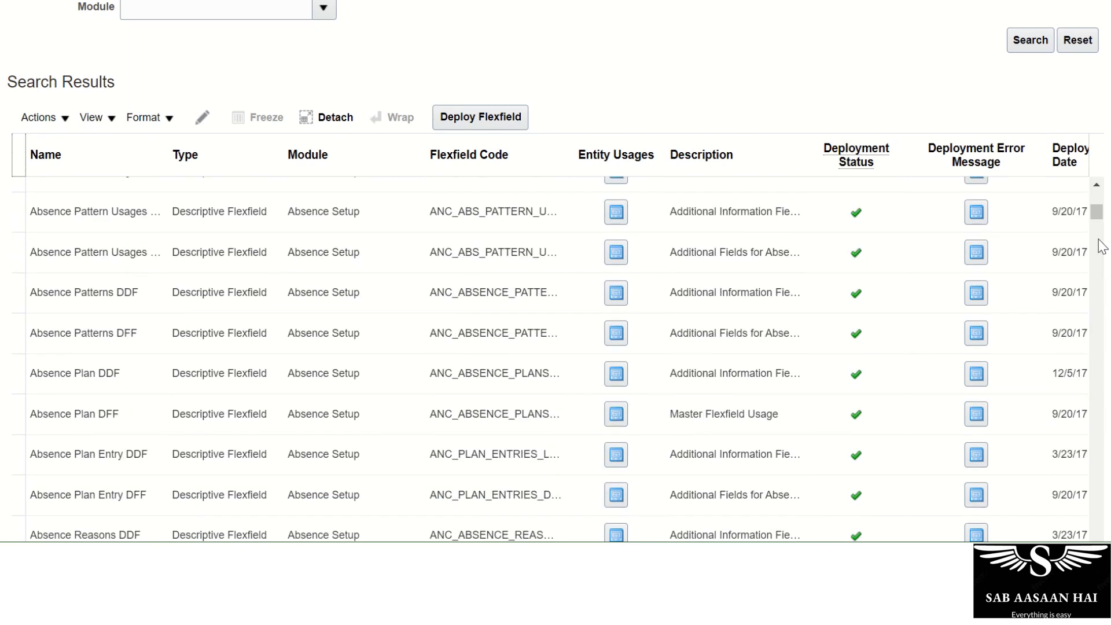
{"action": "scroll", "coordinate": [1101, 246], "scroll_direction": "up", "scroll_amount": 2}
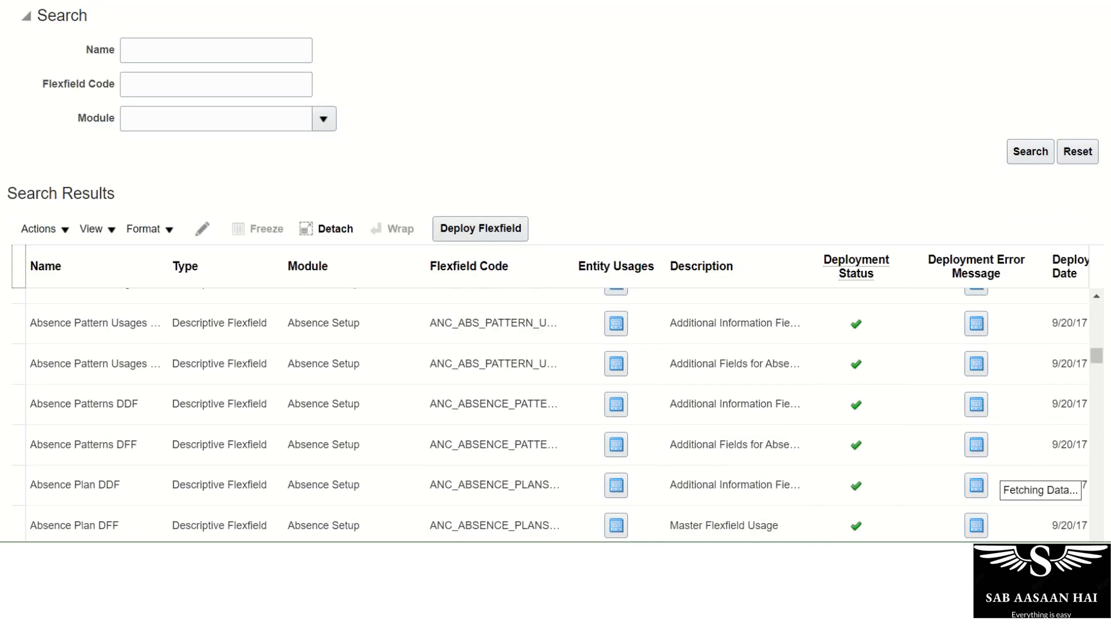
{"action": "scroll", "coordinate": [265, 145], "scroll_direction": "up", "scroll_amount": 2}
{"action": "left_click", "coordinate": [263, 139]}
Search flexfields named 'Person' and review rows like Person Address Usage and Person Contact EIT.
{"action": "type", "text": "Pers"}
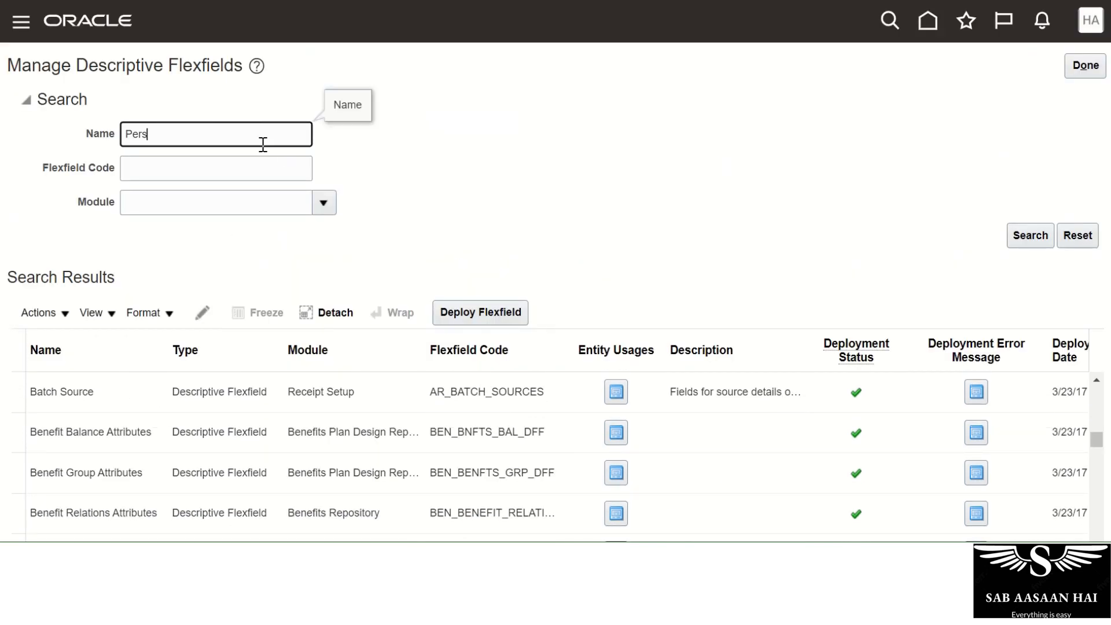
{"action": "type", "text": "on"}
{"action": "key", "text": "Return"}
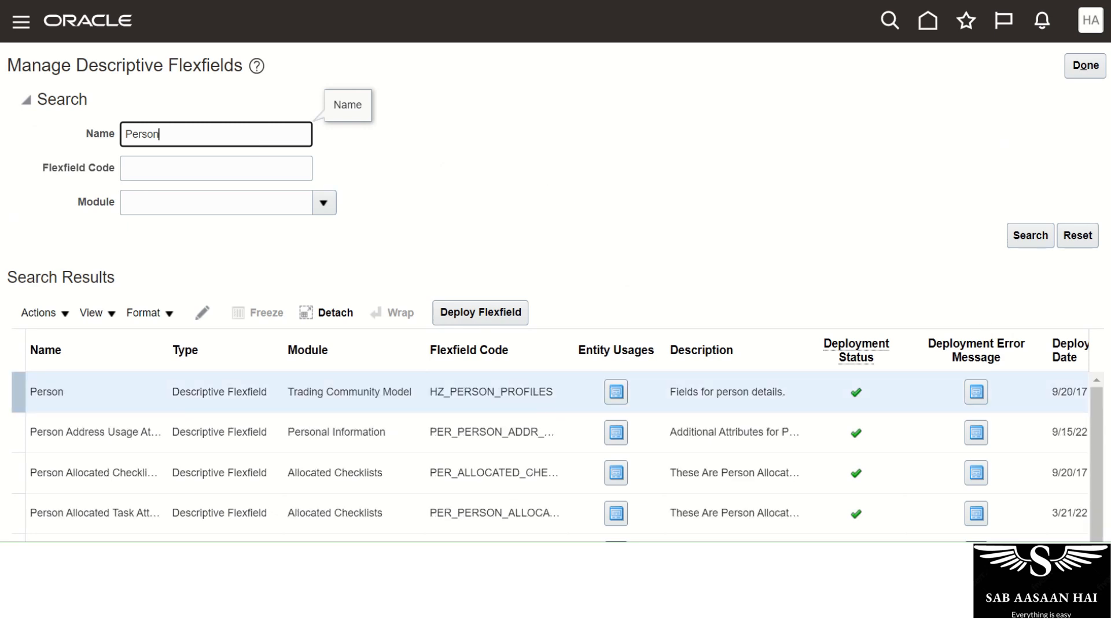
{"action": "scroll", "coordinate": [347, 394], "scroll_direction": "down", "scroll_amount": 5}
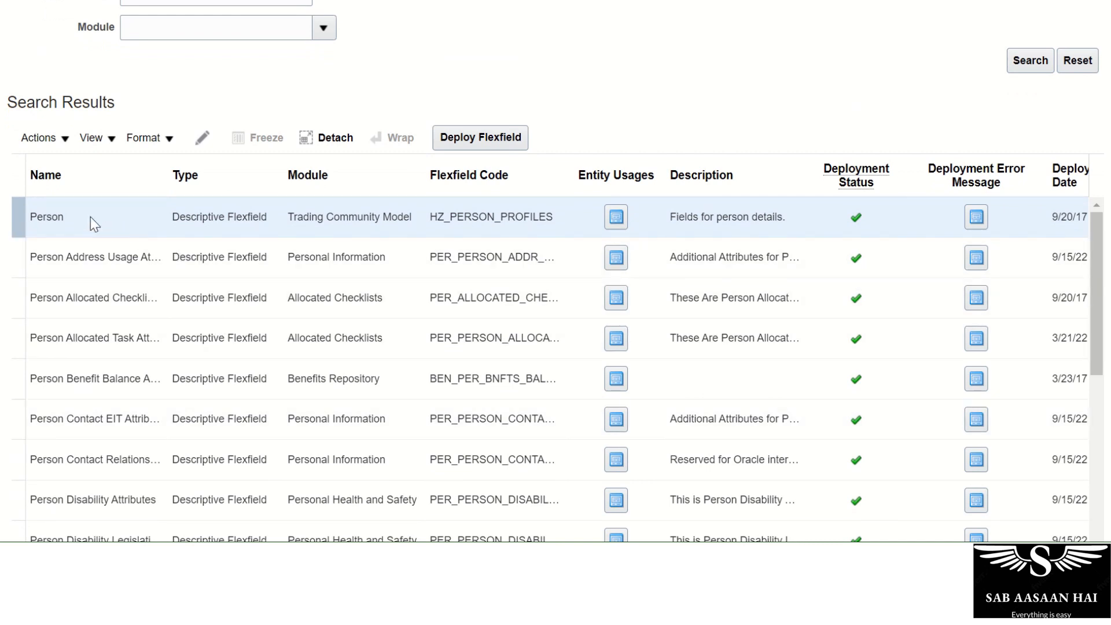
{"action": "left_click", "coordinate": [296, 255]}
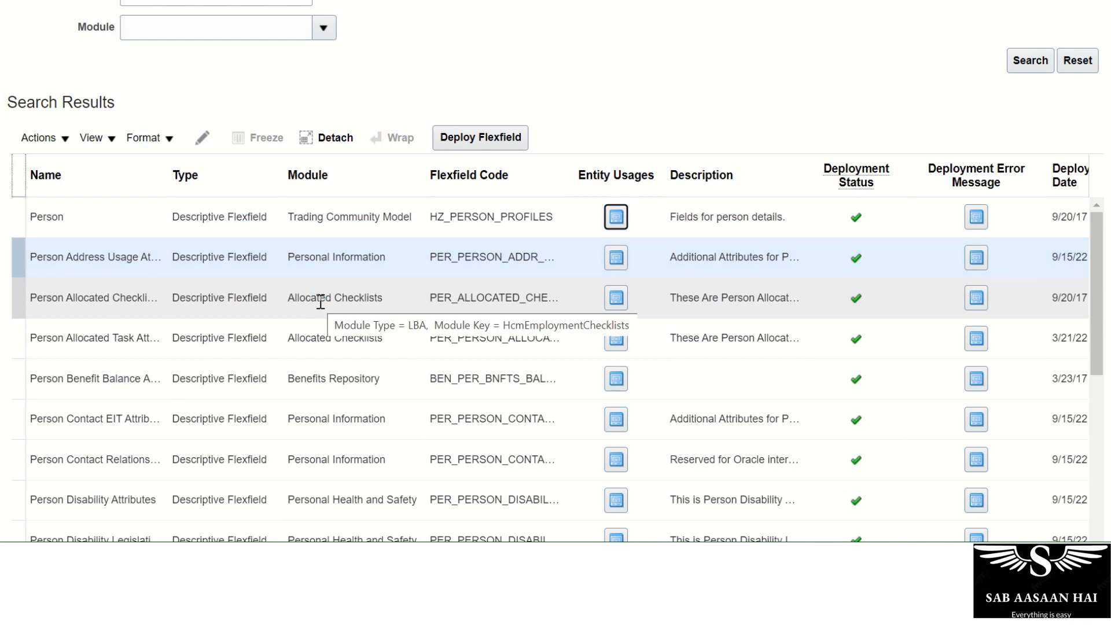
{"action": "left_click", "coordinate": [69, 415]}
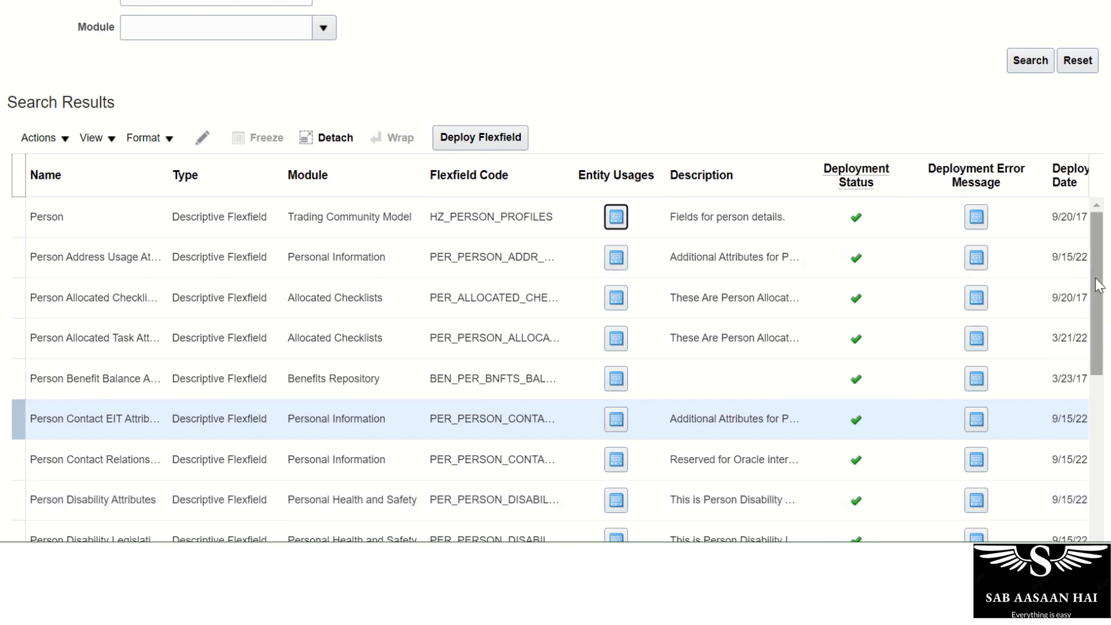
{"action": "left_click_drag", "start_coordinate": [1099, 285], "coordinate": [1094, 449]}
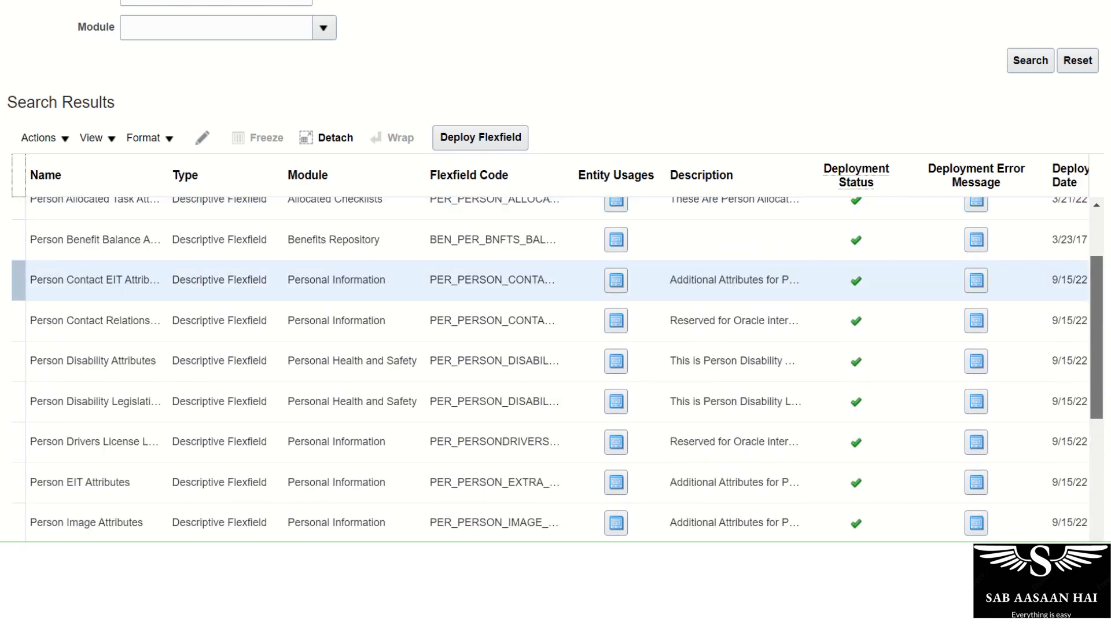
{"action": "scroll", "coordinate": [608, 241], "scroll_direction": "up", "scroll_amount": 8}
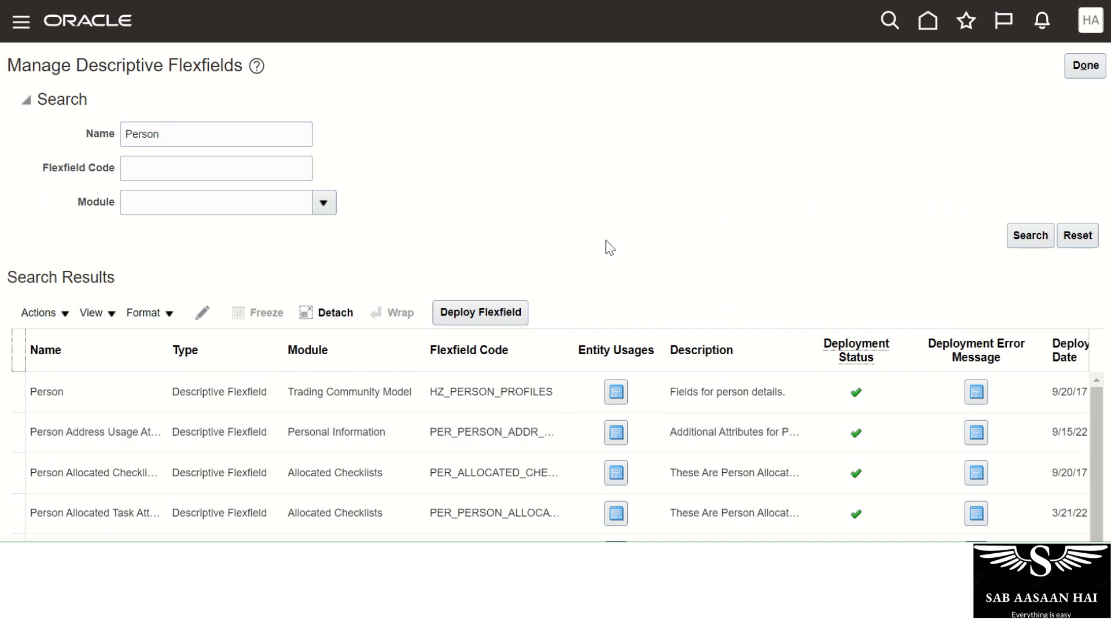
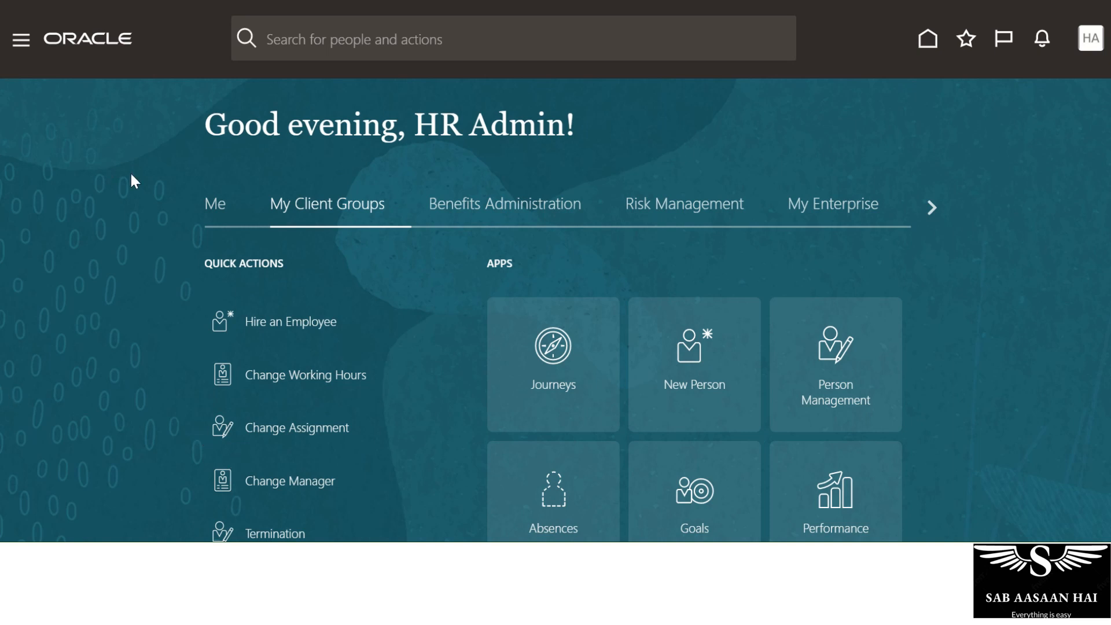
Open the Person Management app from the My Client Groups home page.
{"action": "scroll", "coordinate": [914, 180], "scroll_direction": "down", "scroll_amount": 3}
{"action": "scroll", "coordinate": [997, 230], "scroll_direction": "up", "scroll_amount": 3}
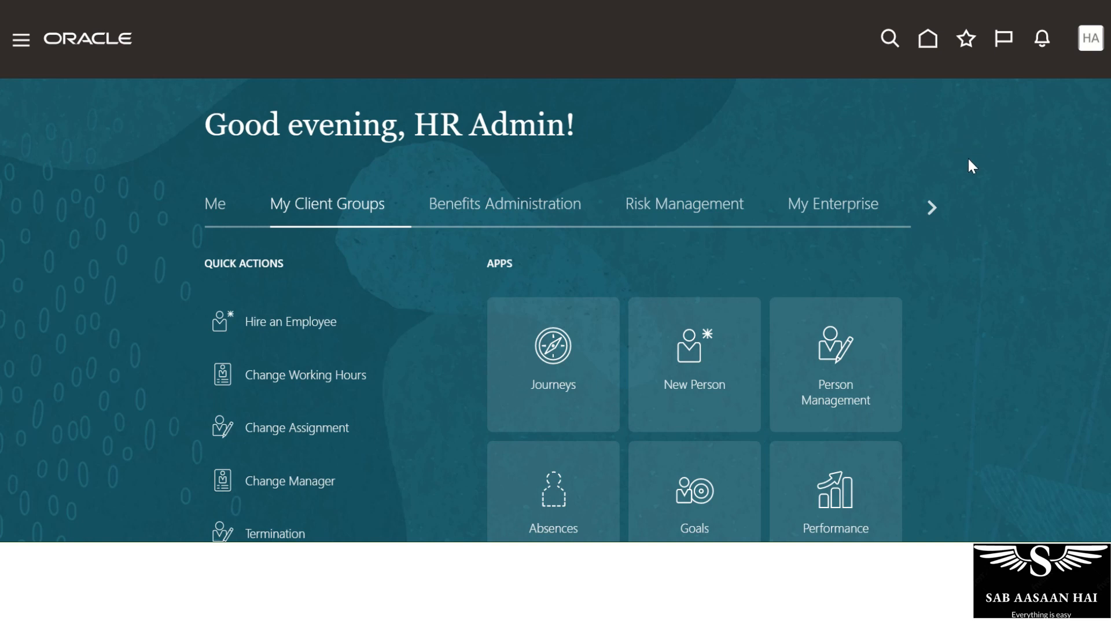
{"action": "left_click", "coordinate": [840, 418]}
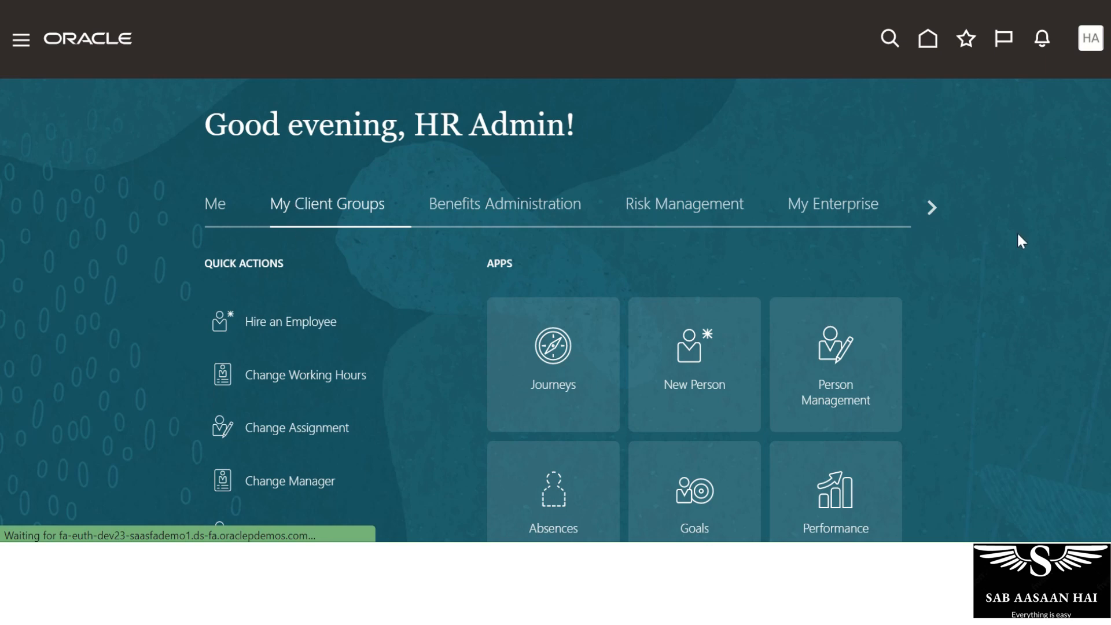
{"action": "scroll", "coordinate": [704, 199], "scroll_direction": "down", "scroll_amount": 3}
Search people by the worker's first name and open the Sales UK Sales Representative's record.
{"action": "left_click", "coordinate": [849, 218]}
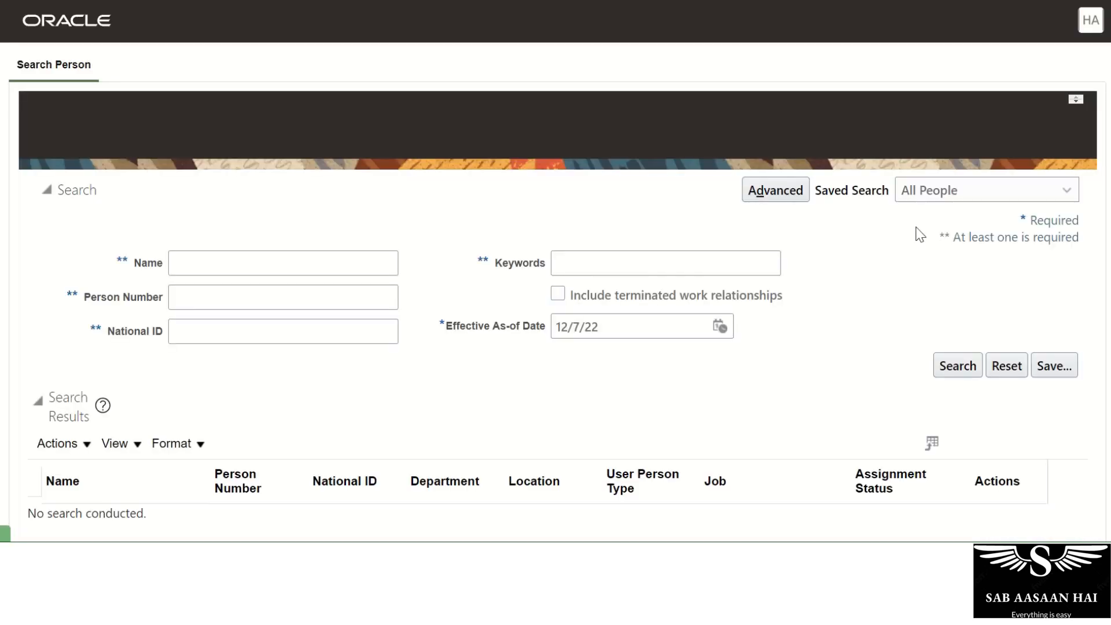
{"action": "left_click", "coordinate": [290, 270]}
{"action": "type", "text": "Robin"}
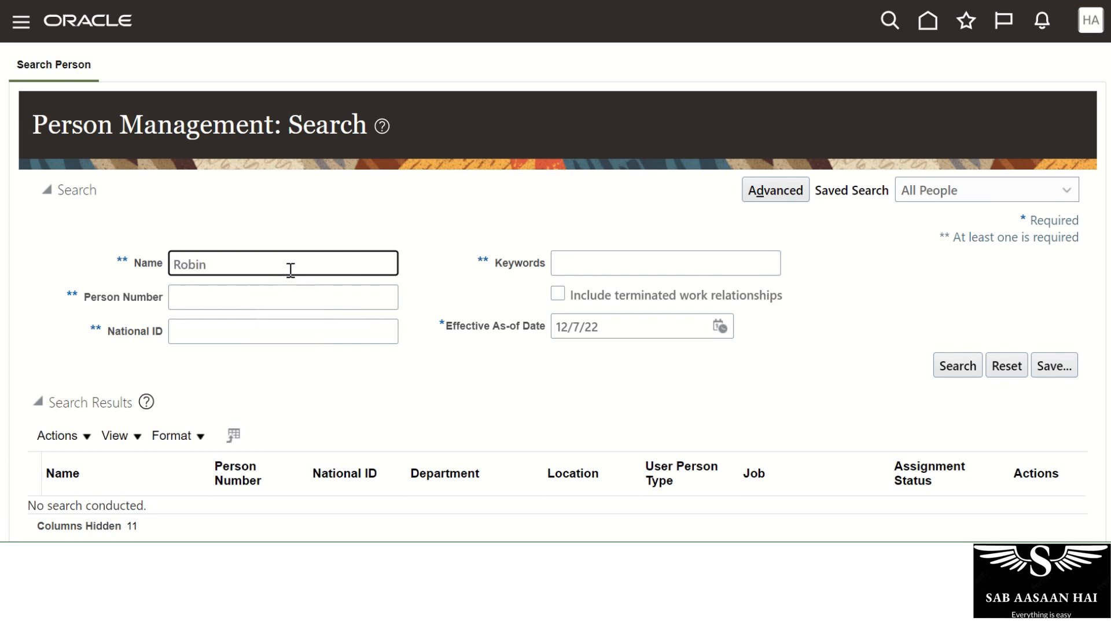
{"action": "scroll", "coordinate": [291, 270], "scroll_direction": "down", "scroll_amount": 3}
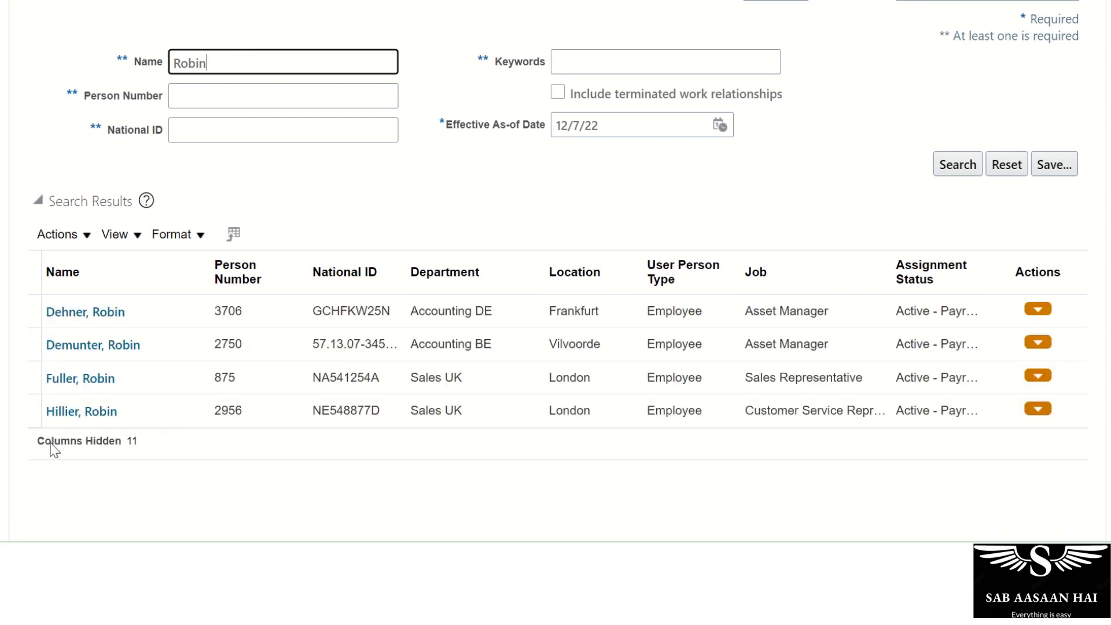
{"action": "left_click", "coordinate": [81, 379]}
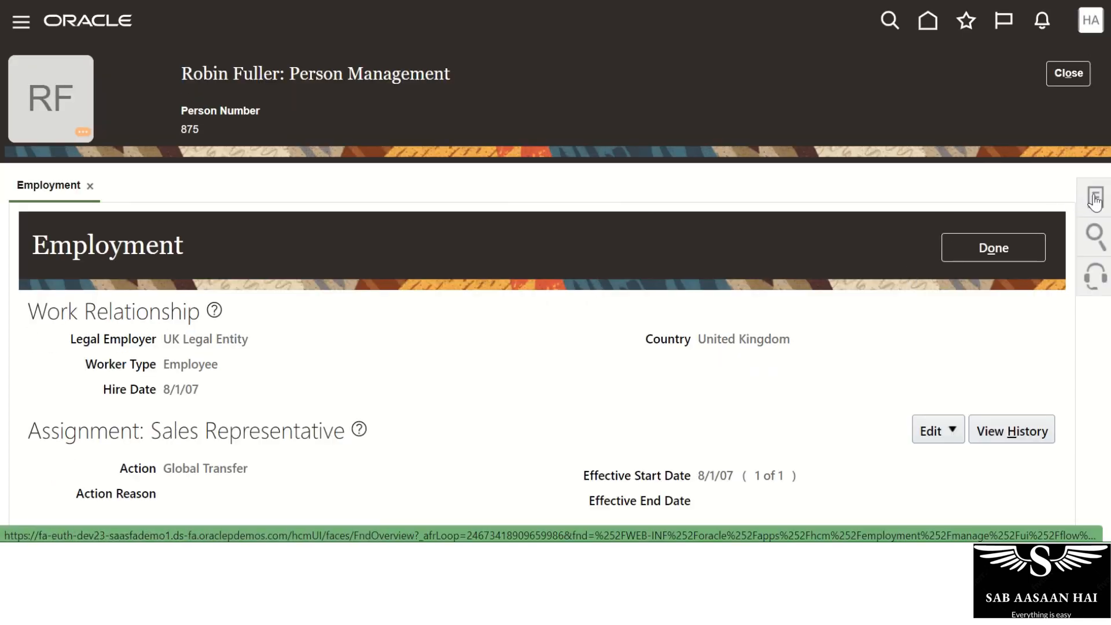
{"action": "left_click", "coordinate": [1096, 199]}
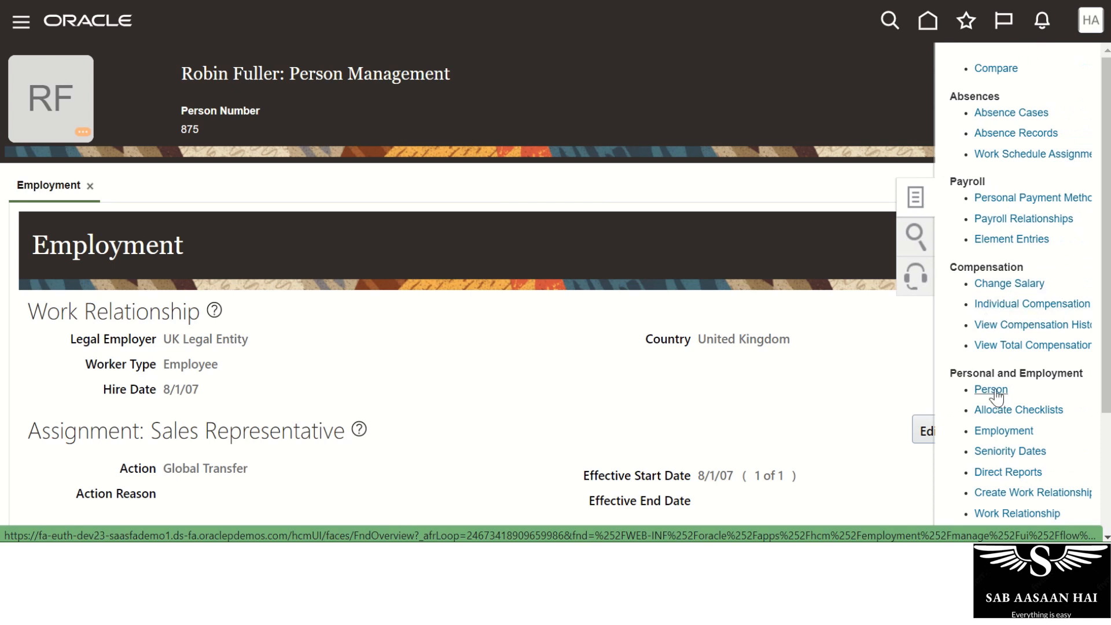
{"action": "left_click", "coordinate": [992, 390]}
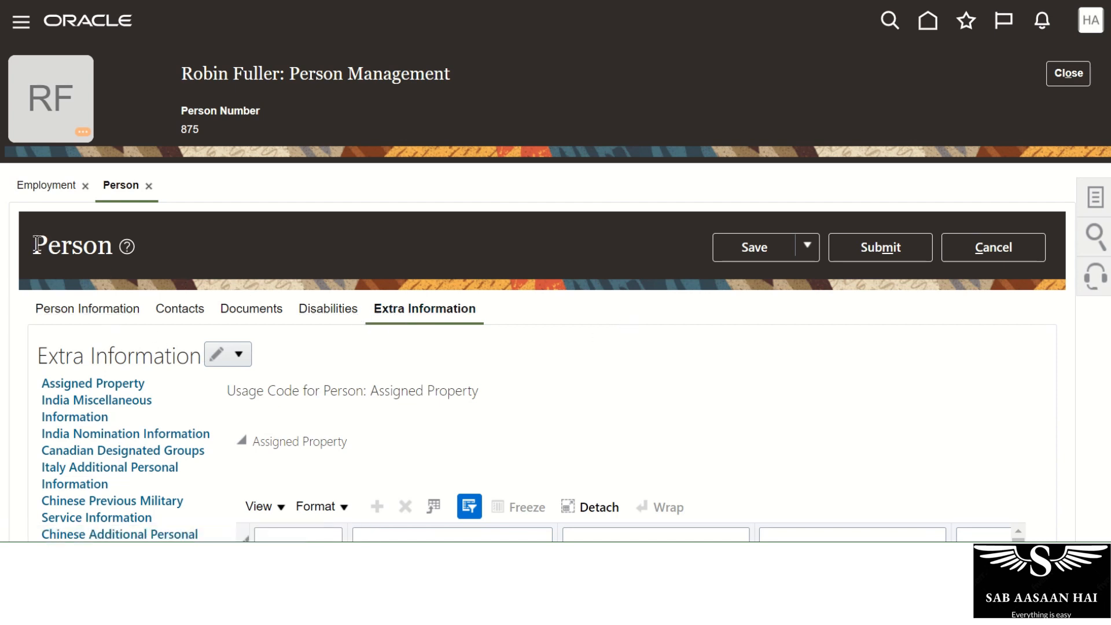
{"action": "left_click_drag", "start_coordinate": [34, 246], "coordinate": [109, 247]}
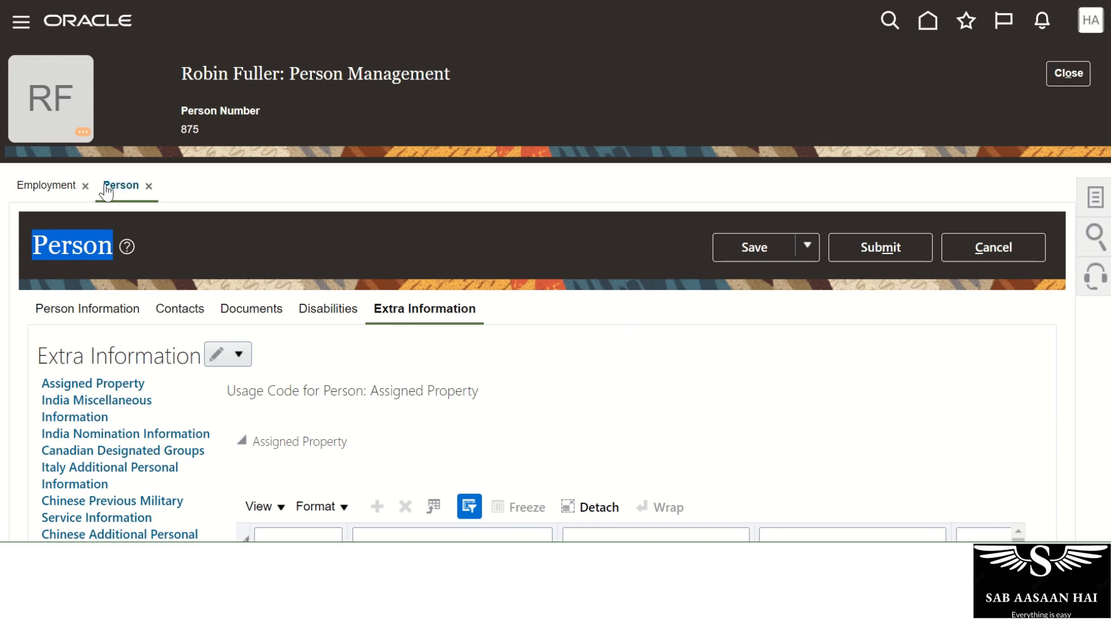
{"action": "scroll", "coordinate": [761, 312], "scroll_direction": "down", "scroll_amount": 2}
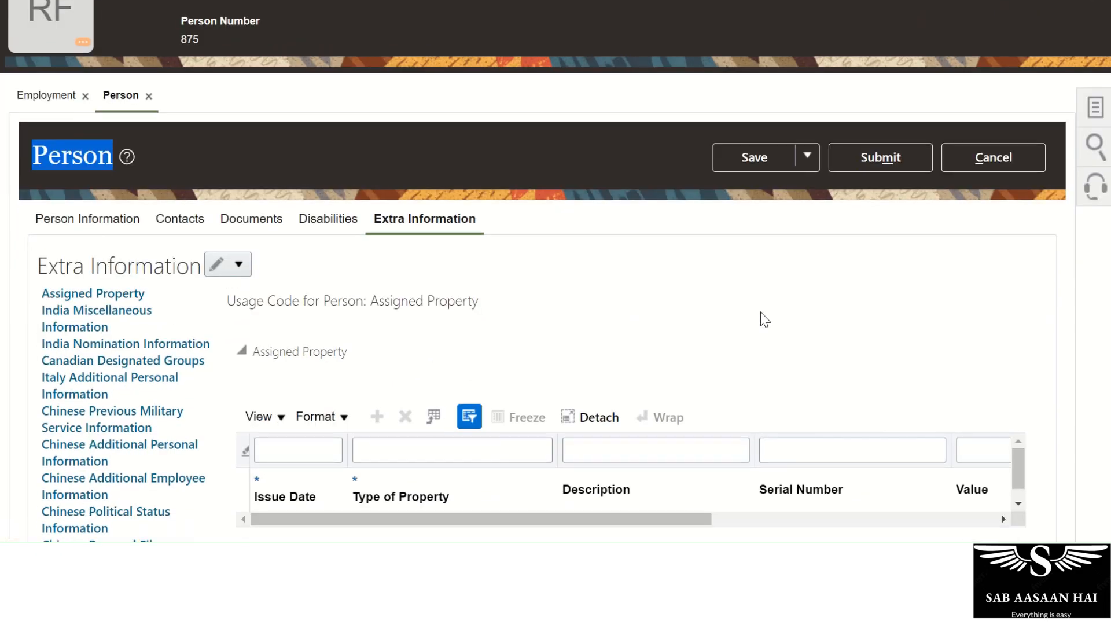
{"action": "scroll", "coordinate": [126, 301], "scroll_direction": "down", "scroll_amount": 2}
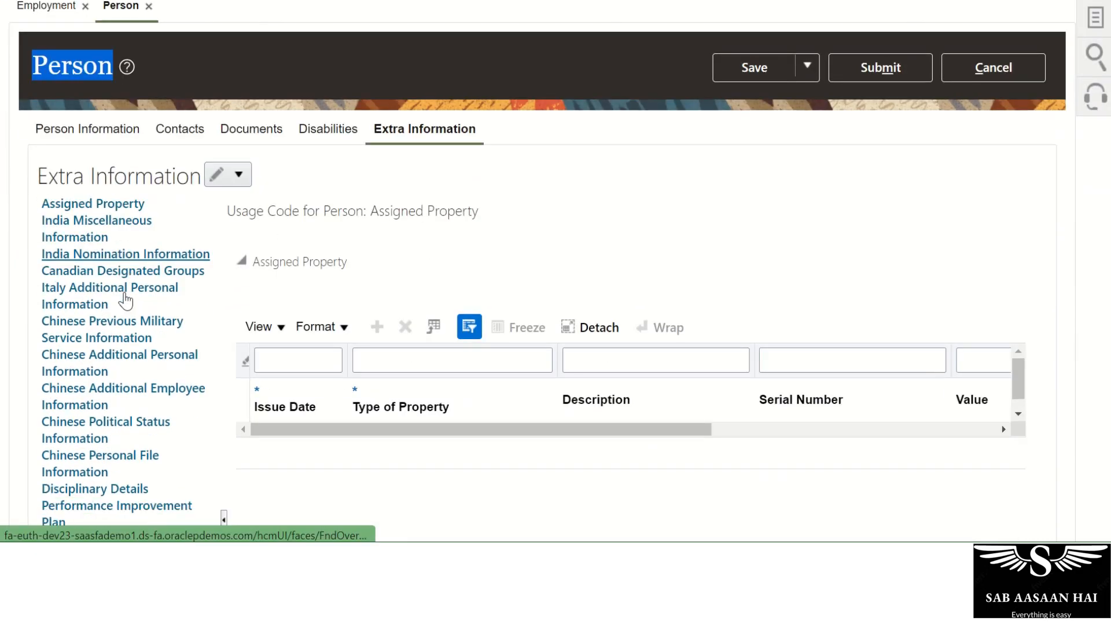
{"action": "scroll", "coordinate": [125, 301], "scroll_direction": "down", "scroll_amount": 7}
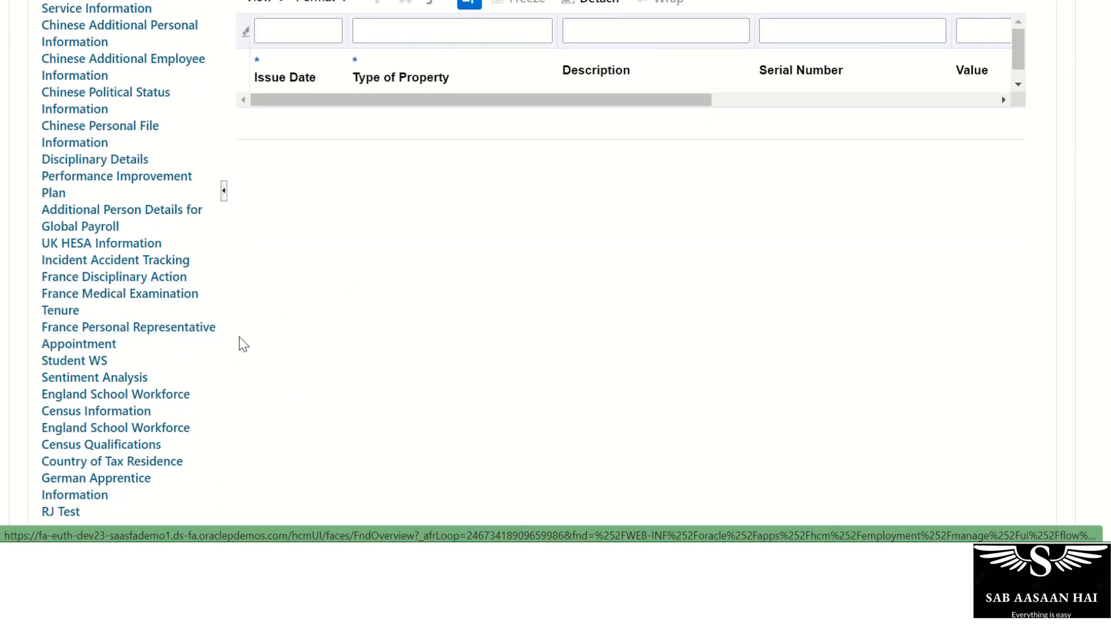
{"action": "scroll", "coordinate": [266, 335], "scroll_direction": "up", "scroll_amount": 6}
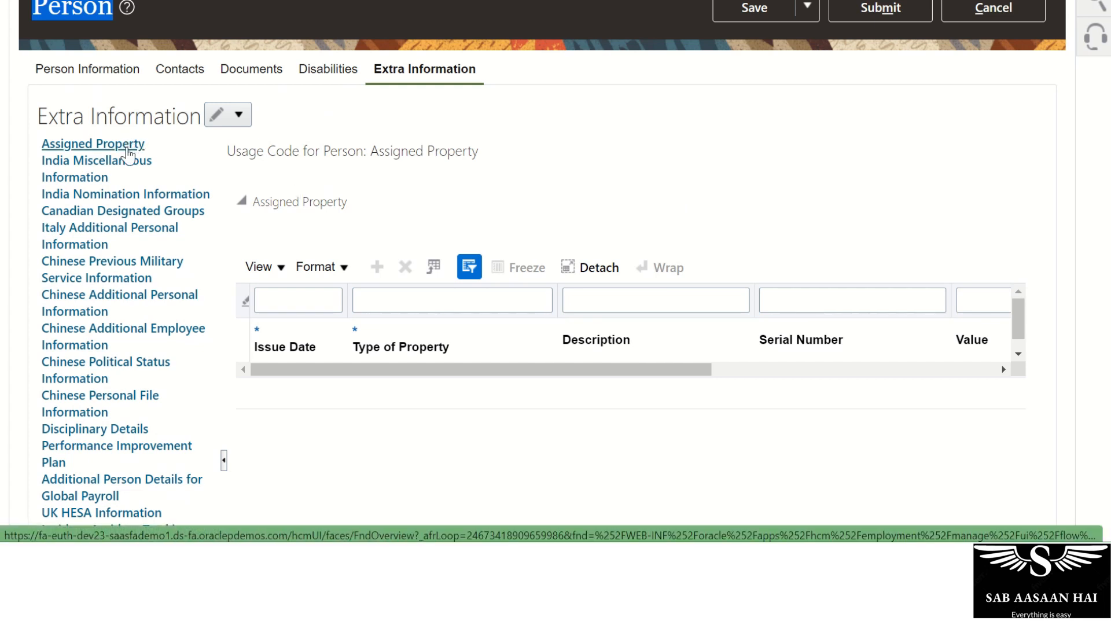
{"action": "left_click", "coordinate": [124, 145]}
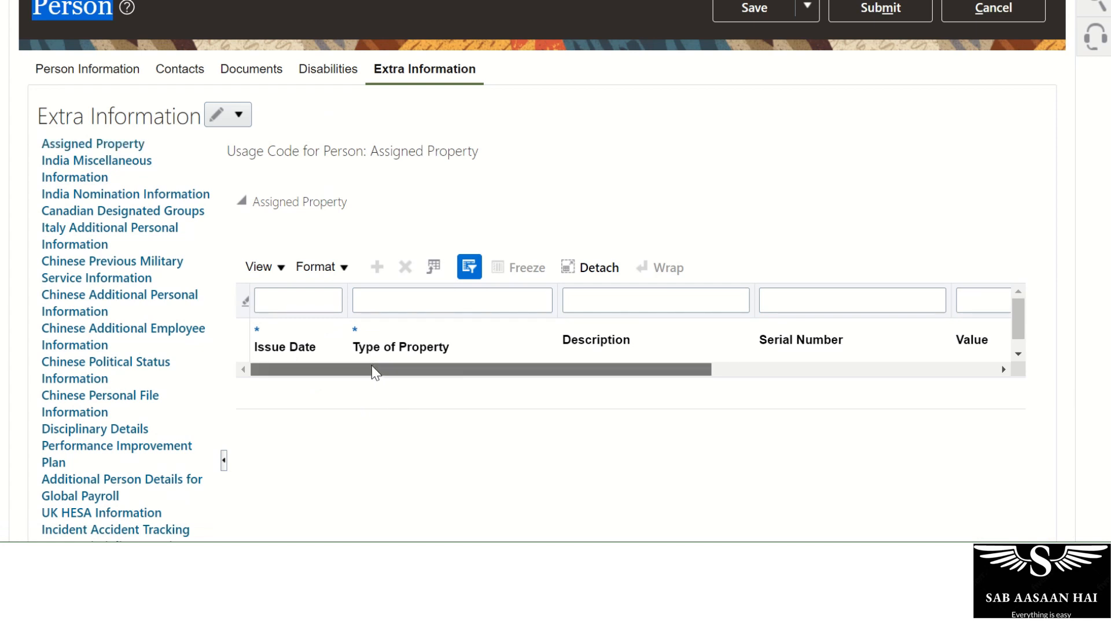
{"action": "left_click_drag", "start_coordinate": [372, 367], "coordinate": [303, 365]}
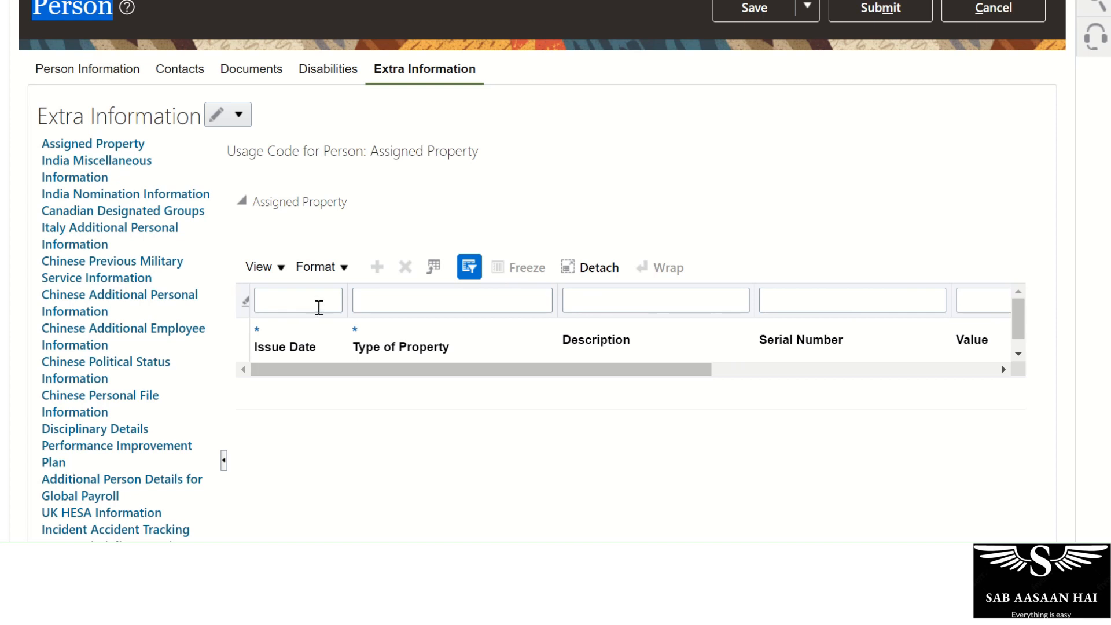
{"action": "left_click", "coordinate": [239, 115]}
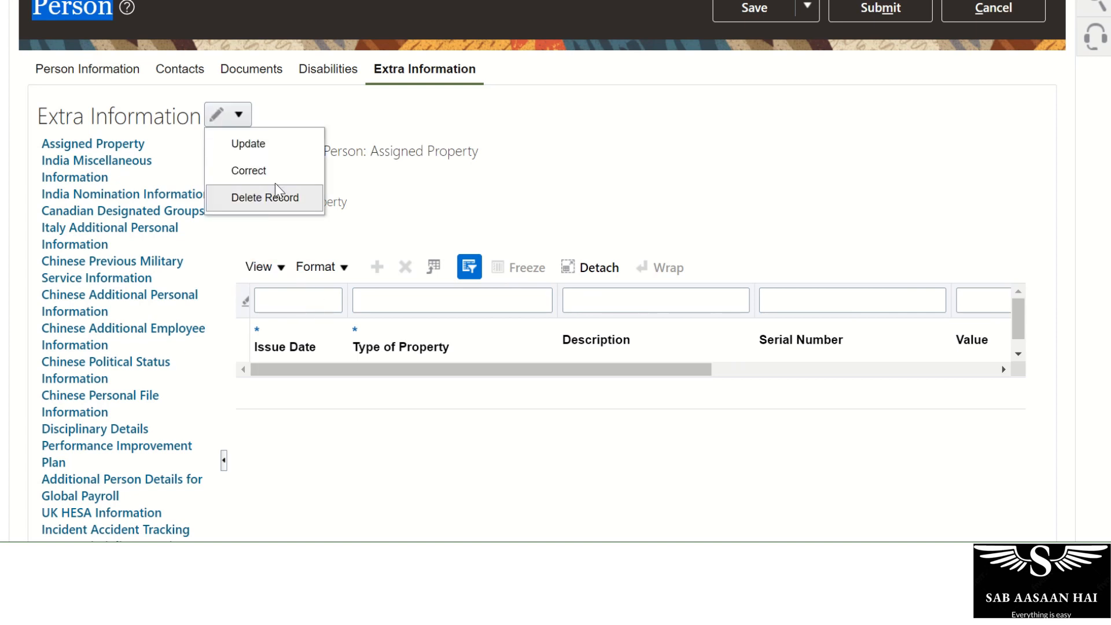
{"action": "left_click", "coordinate": [475, 184]}
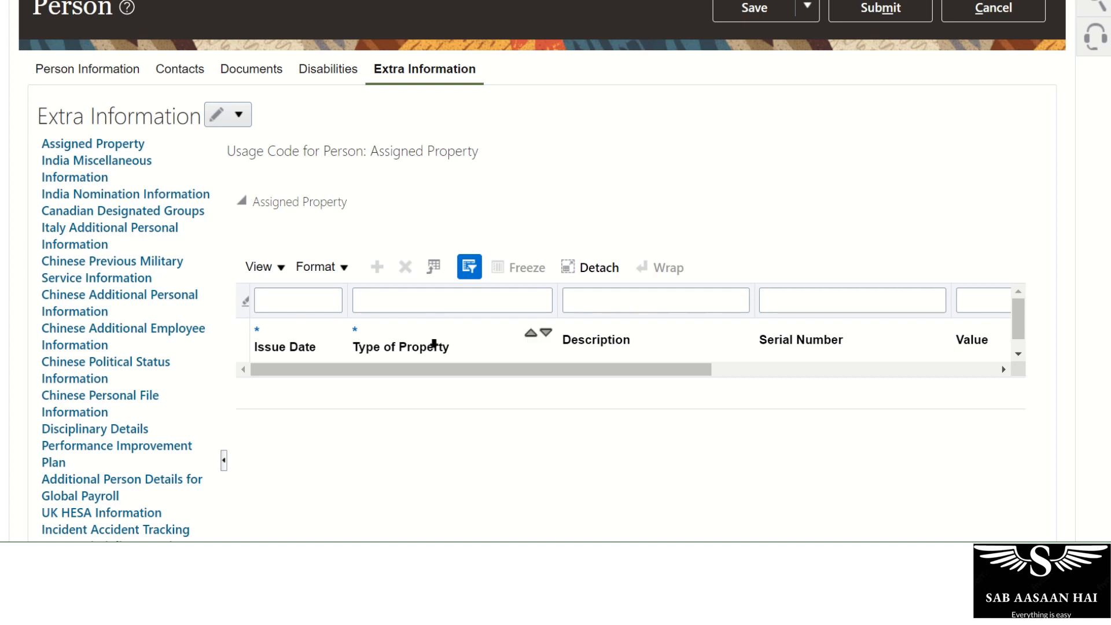
{"action": "scroll", "coordinate": [435, 346], "scroll_direction": "up", "scroll_amount": 2}
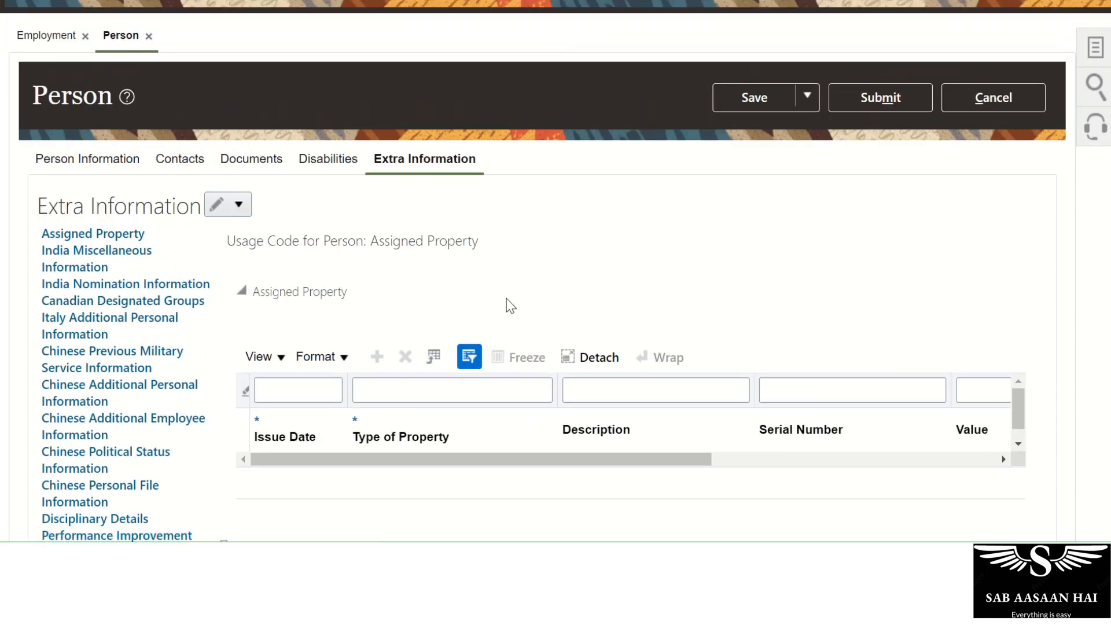
{"action": "scroll", "coordinate": [969, 258], "scroll_direction": "up", "scroll_amount": 3}
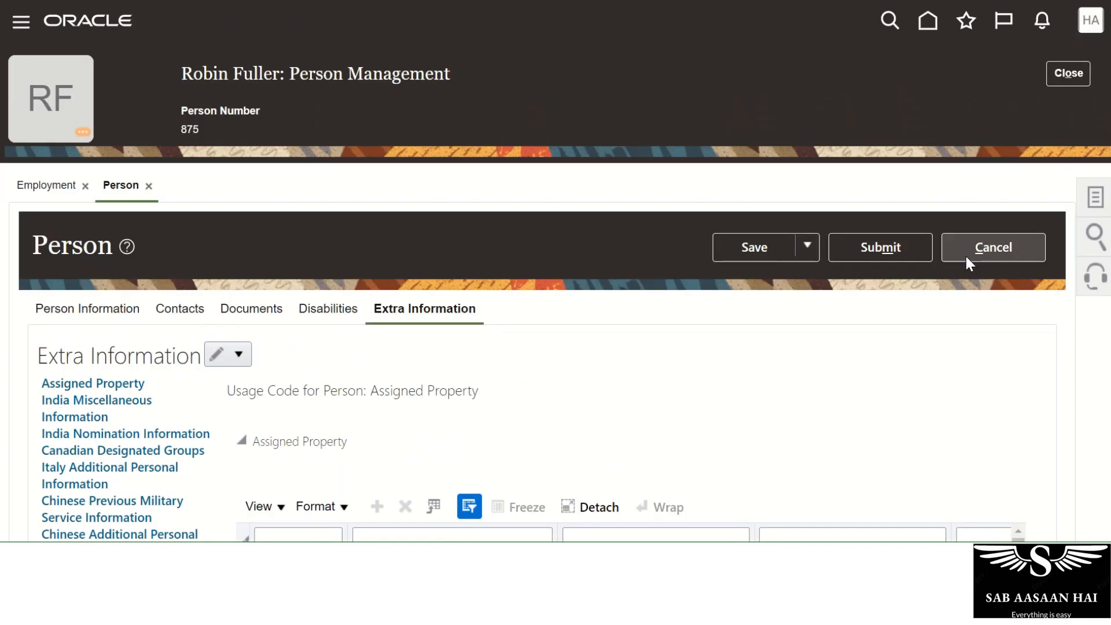
{"action": "scroll", "coordinate": [509, 449], "scroll_direction": "down", "scroll_amount": 4}
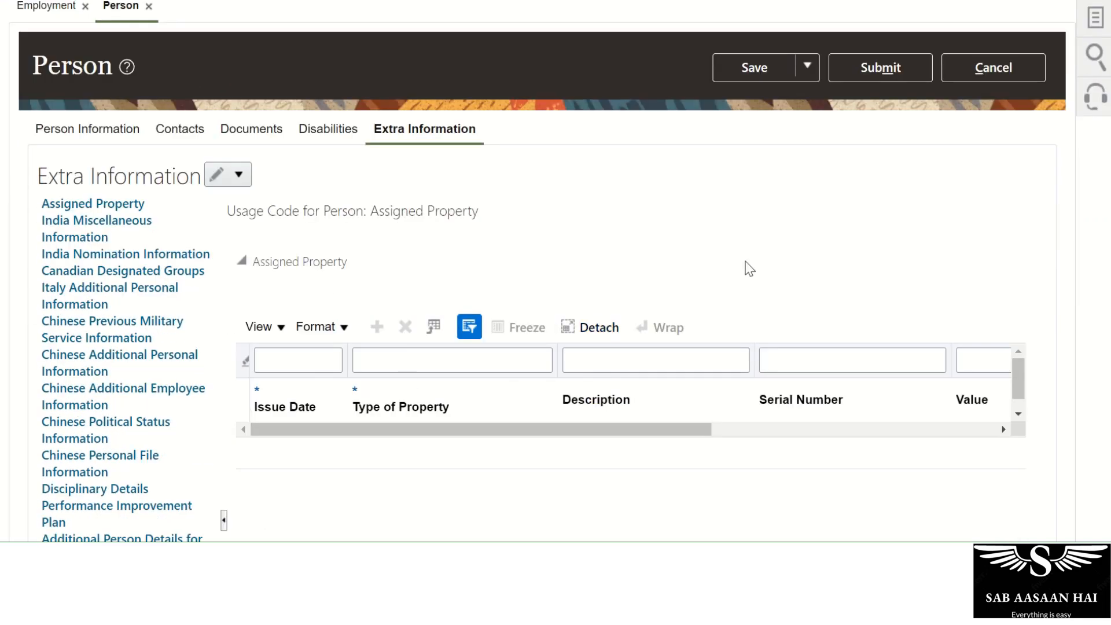
{"action": "left_click", "coordinate": [972, 79]}
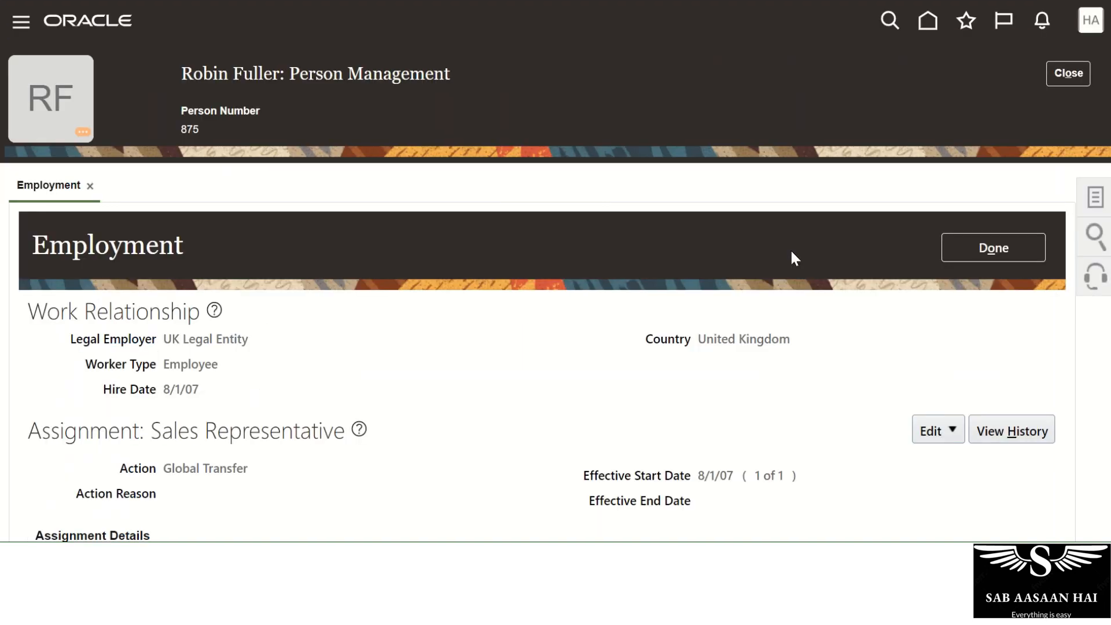
Close the worker's record, return home, and open Setup and Maintenance from Settings and Actions.
{"action": "left_click", "coordinate": [1067, 81]}
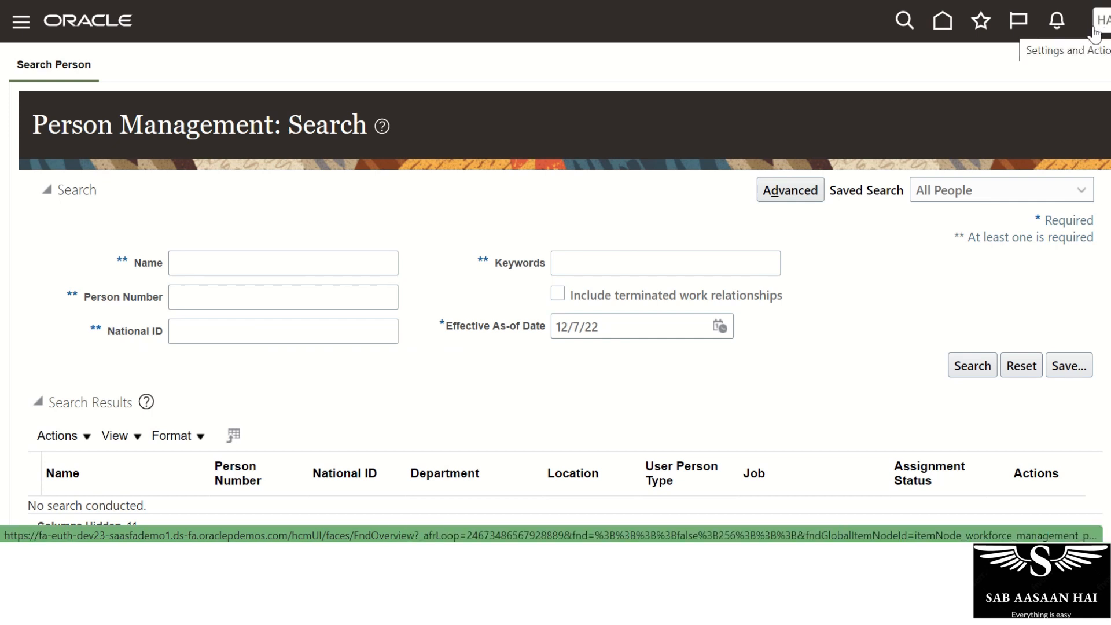
{"action": "left_click", "coordinate": [1096, 26]}
{"action": "left_click", "coordinate": [489, 97]}
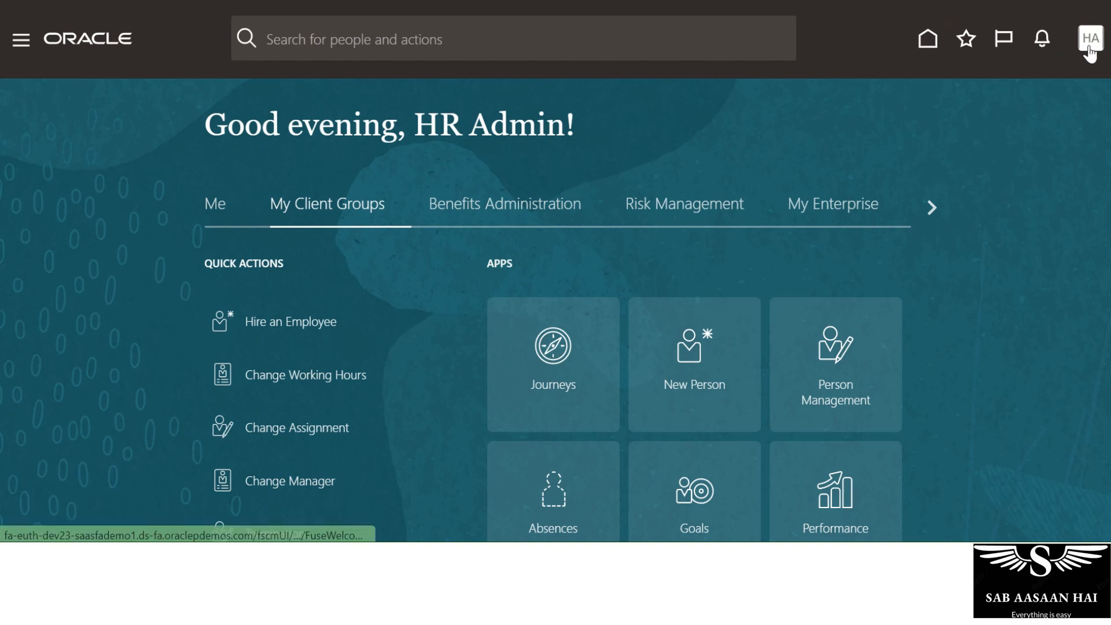
{"action": "left_click", "coordinate": [1090, 47]}
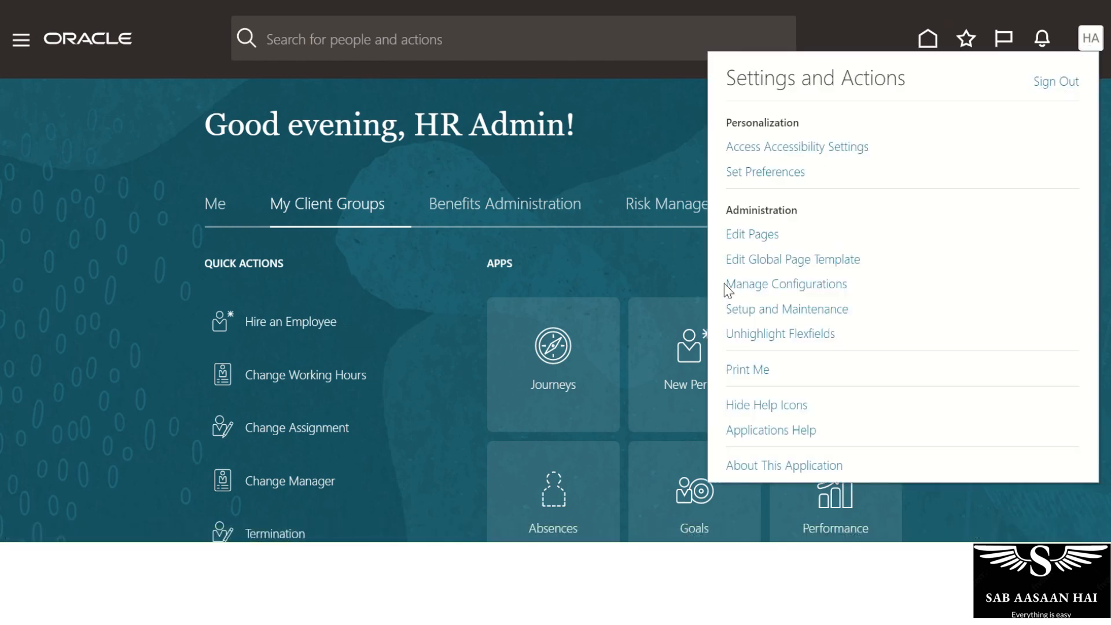
{"action": "left_click", "coordinate": [751, 310]}
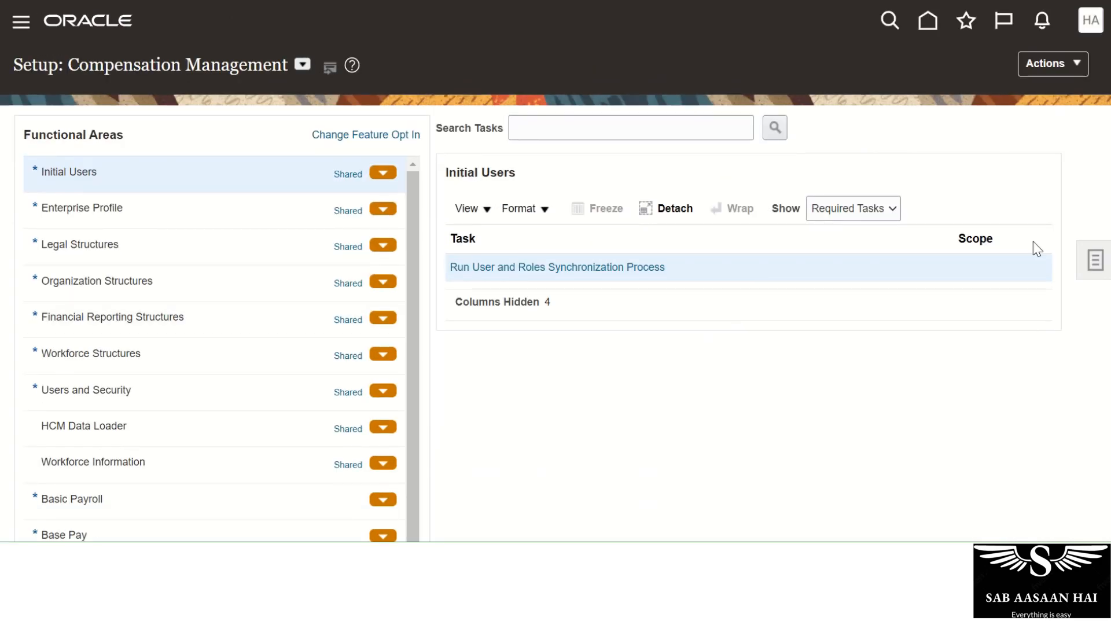
Search setup tasks for 'Manage Extensible' and open Manage Extensible Flexfields.
{"action": "left_click", "coordinate": [1096, 268]}
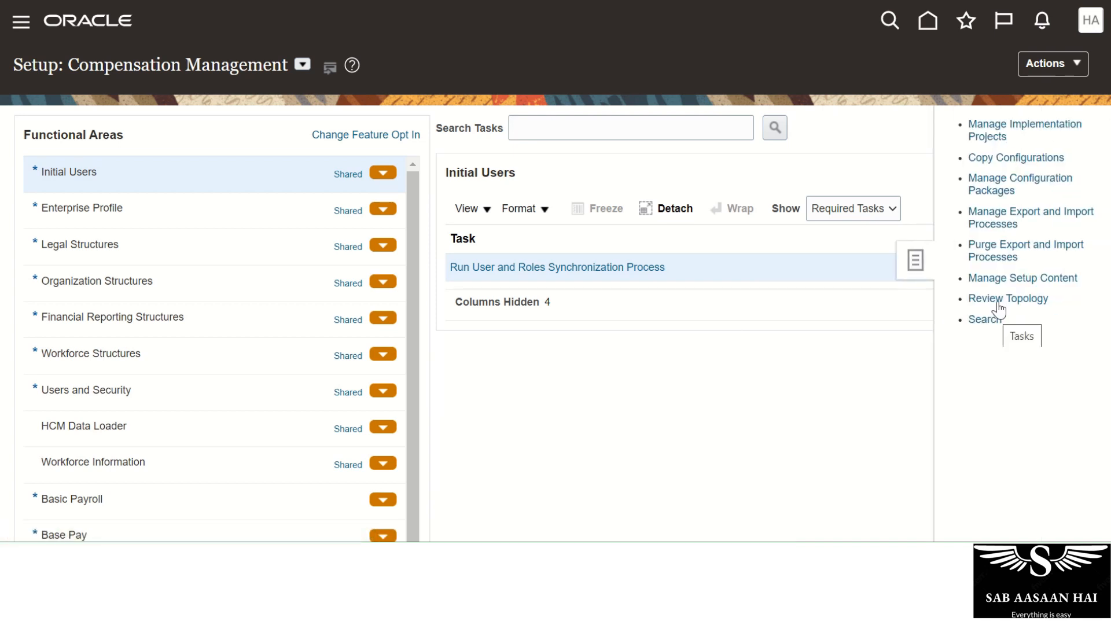
{"action": "left_click", "coordinate": [987, 320]}
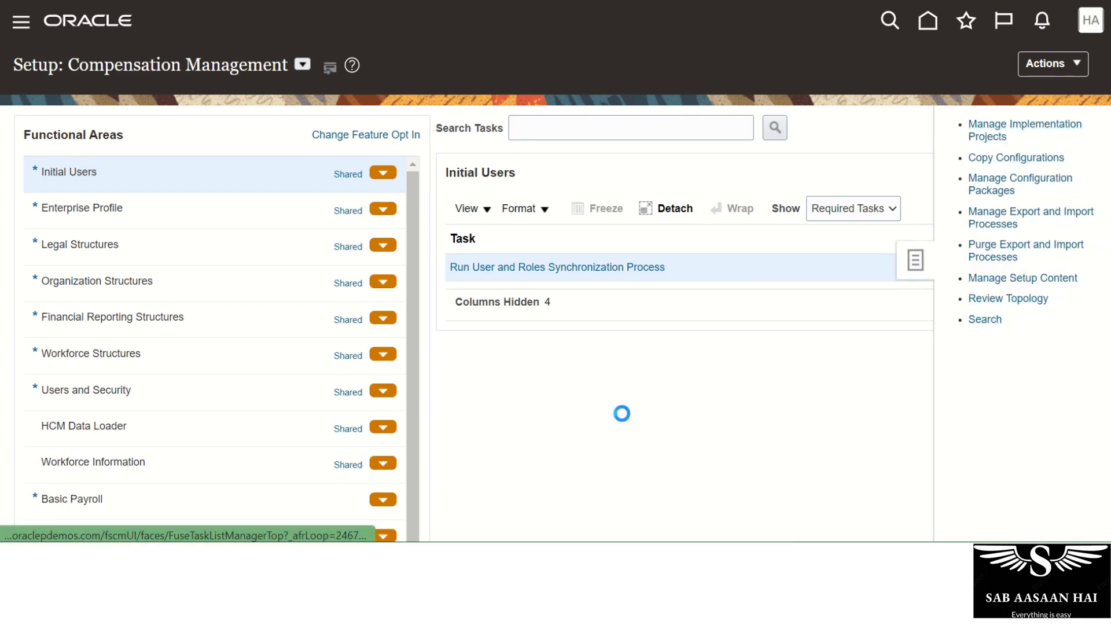
{"action": "left_click", "coordinate": [371, 134]}
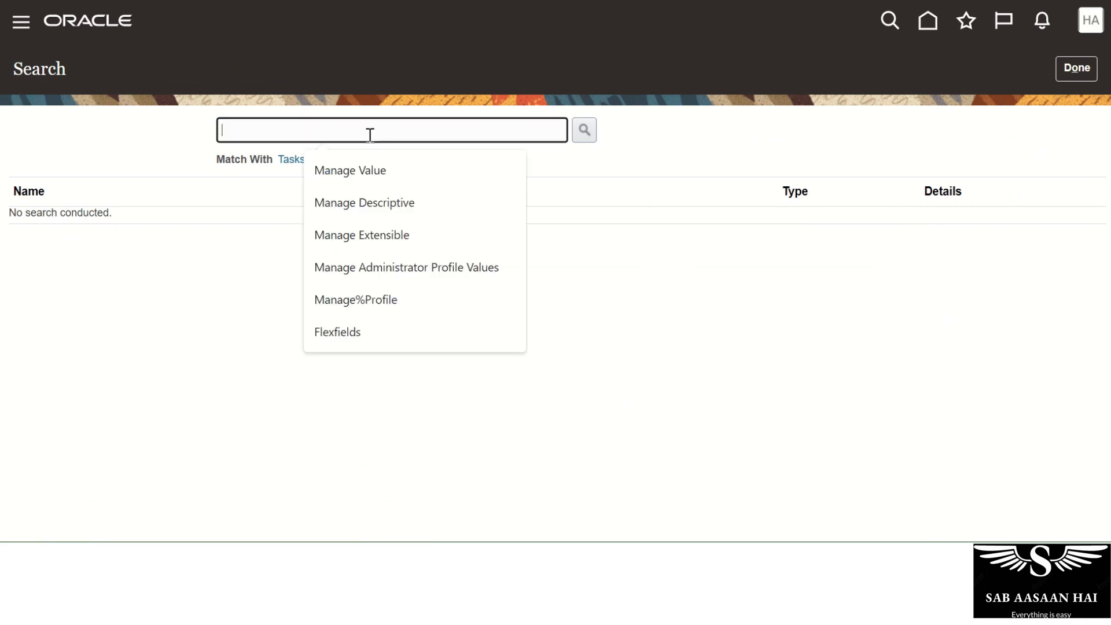
{"action": "type", "text": "Manage Extensible"}
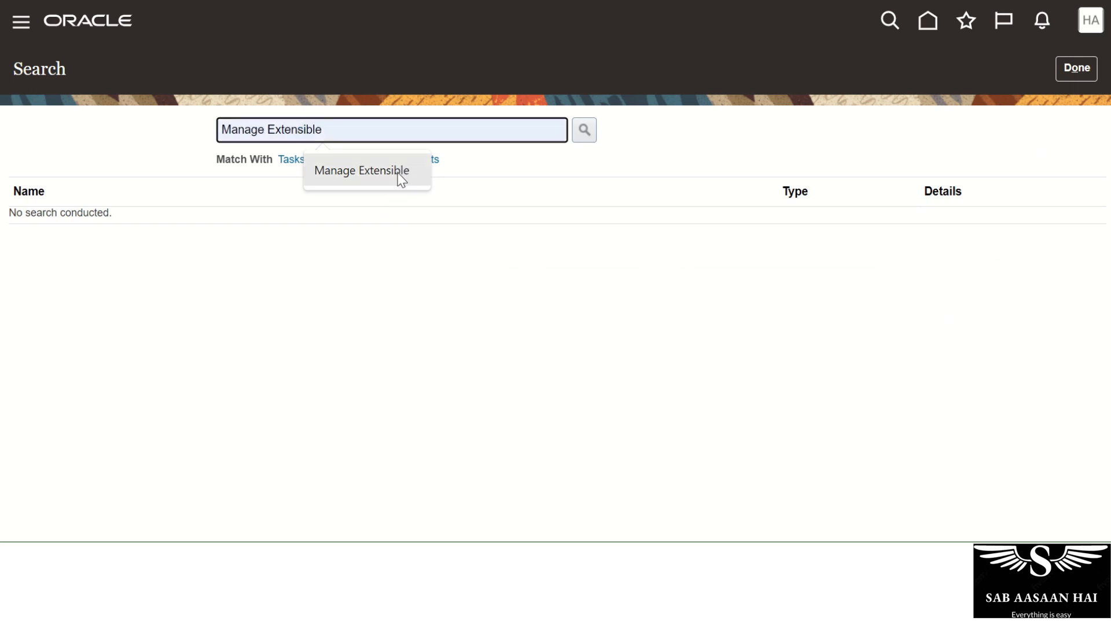
{"action": "left_click", "coordinate": [399, 174]}
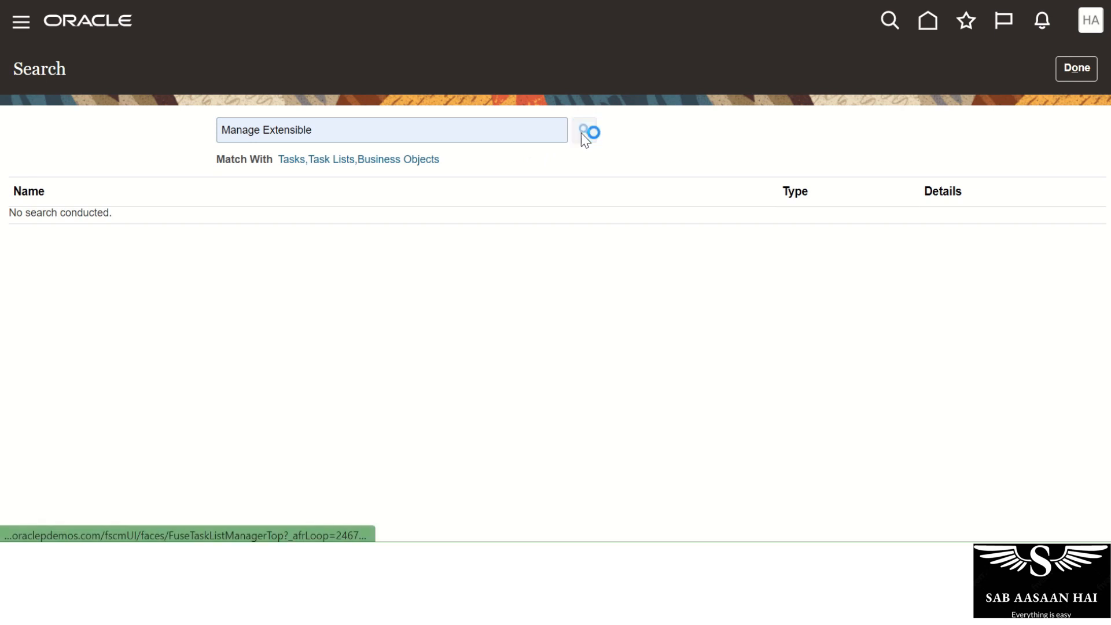
{"action": "left_click", "coordinate": [477, 133]}
{"action": "key", "text": "Return"}
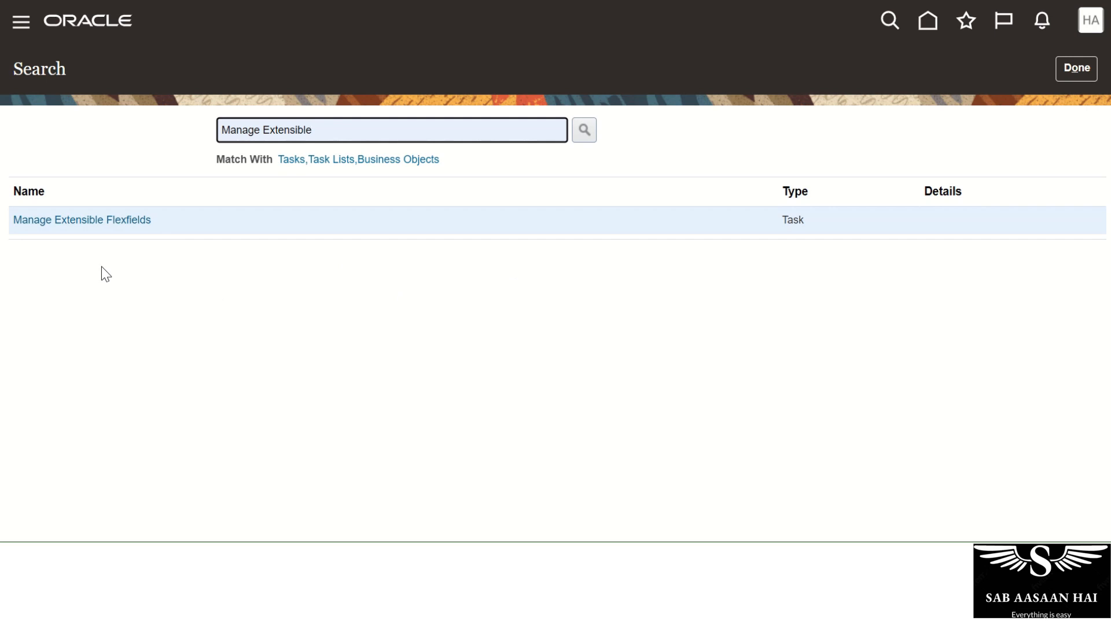
{"action": "left_click", "coordinate": [115, 220]}
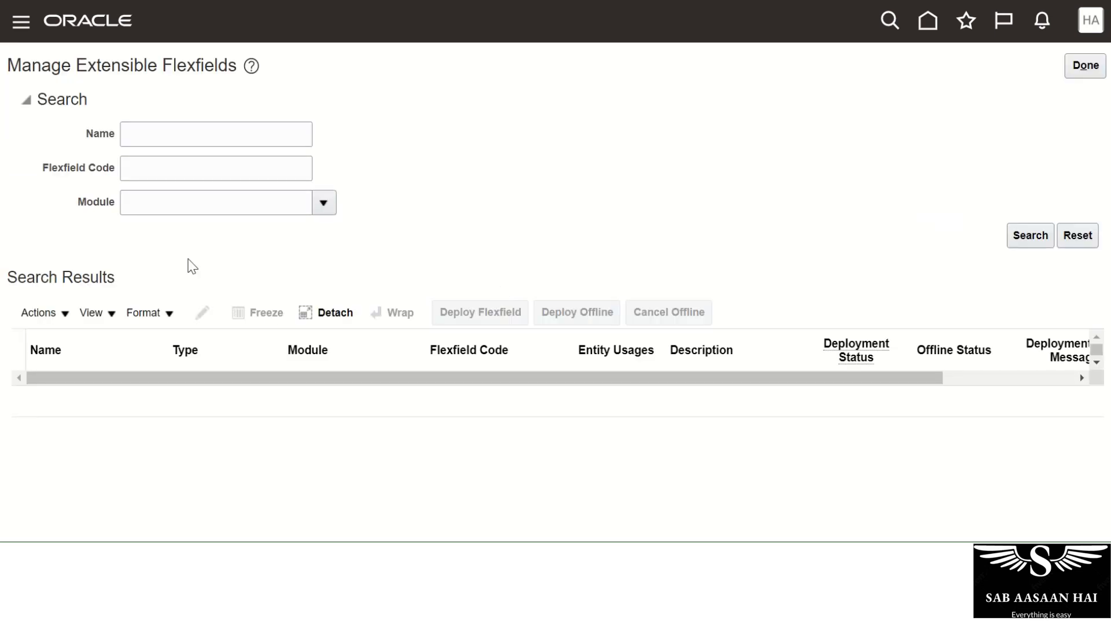
List all extensible flexfields and browse rows like Grade Legislative Information and Person EIT Information.
{"action": "left_click", "coordinate": [1029, 242]}
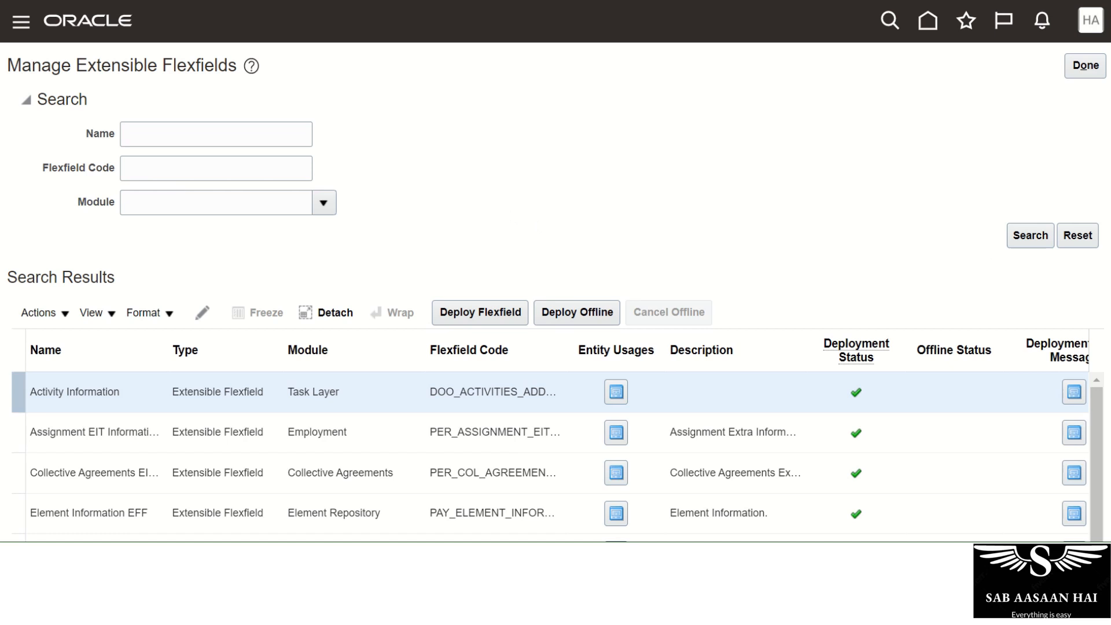
{"action": "scroll", "coordinate": [1097, 330], "scroll_direction": "down", "scroll_amount": 5}
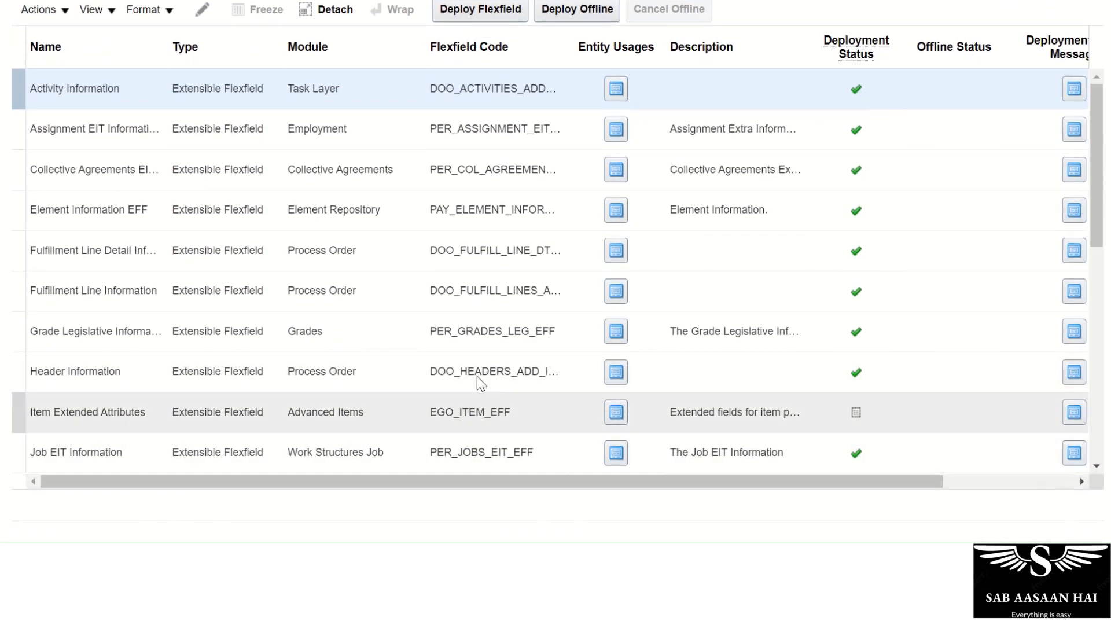
{"action": "left_click", "coordinate": [308, 330]}
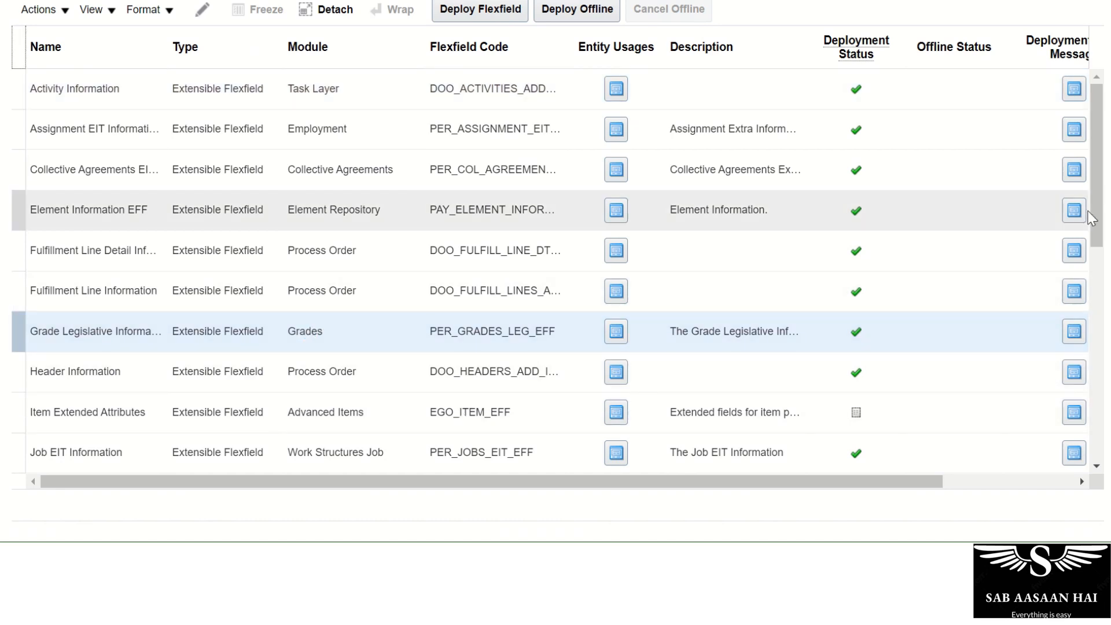
{"action": "left_click_drag", "start_coordinate": [1092, 218], "coordinate": [1096, 426]}
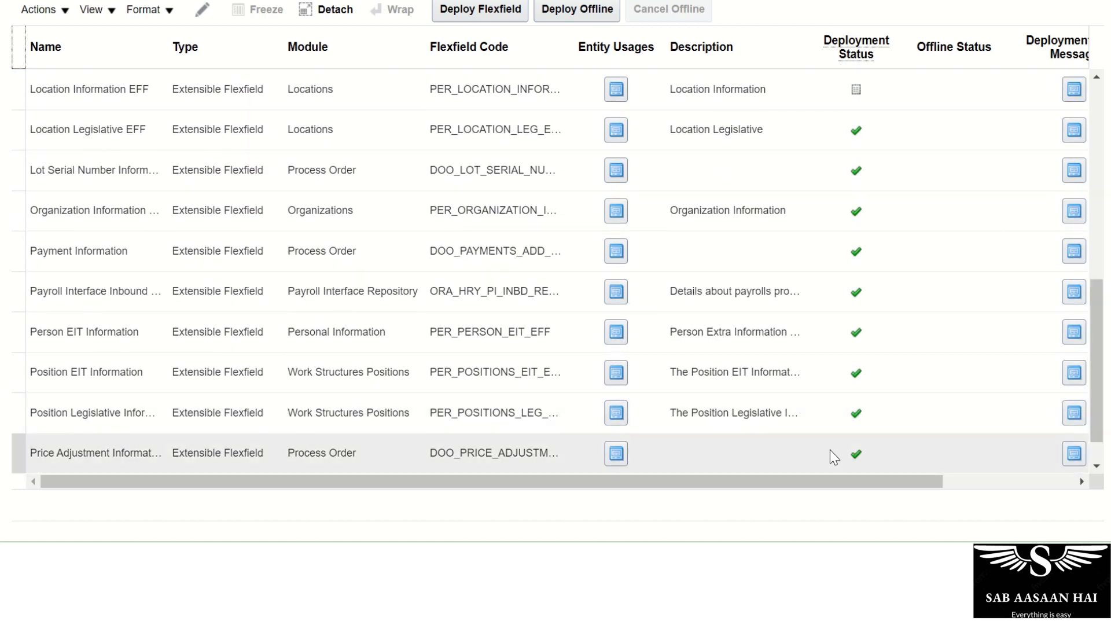
{"action": "left_click", "coordinate": [348, 326]}
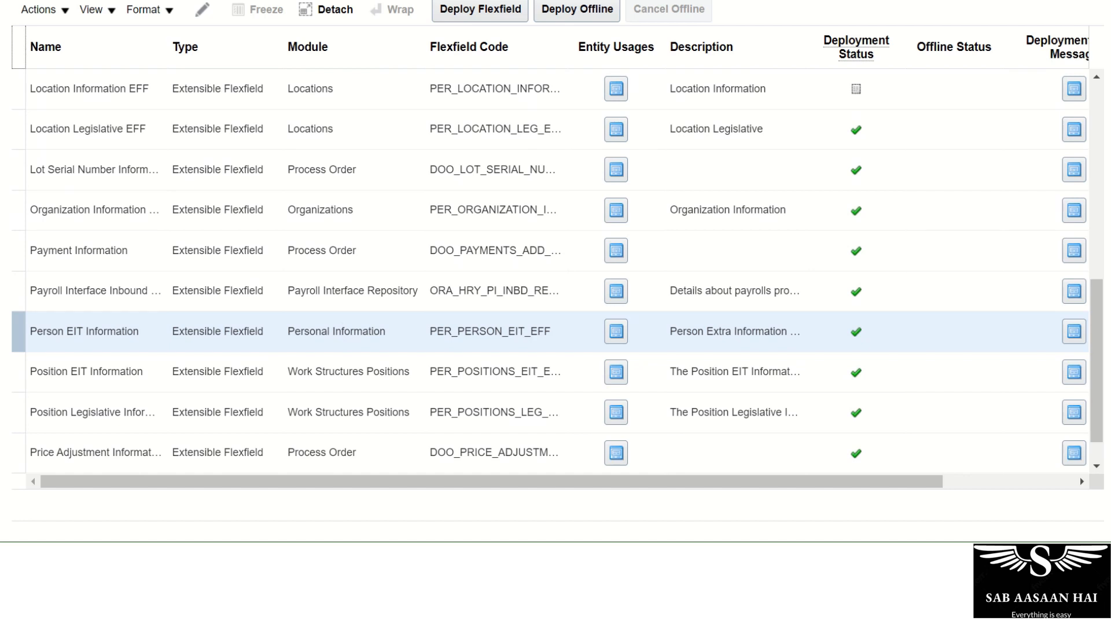
{"action": "scroll", "coordinate": [1085, 213], "scroll_direction": "up", "scroll_amount": 5}
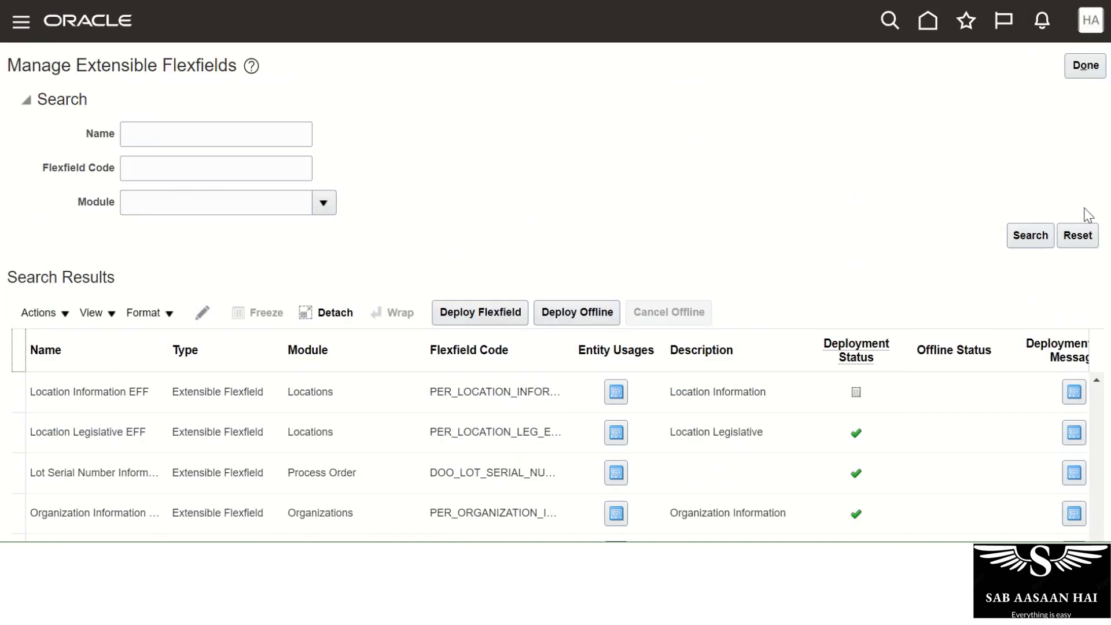
Search flexfields named 'Person' and open Person EIT Information for editing.
{"action": "left_click", "coordinate": [173, 137]}
{"action": "type", "text": "Person"}
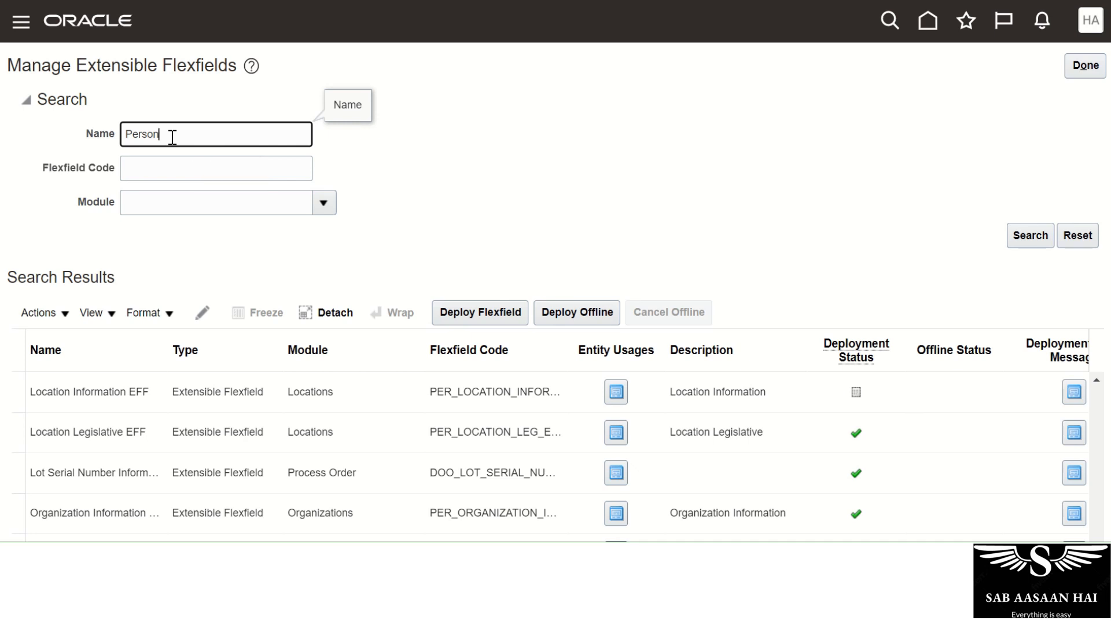
{"action": "key", "text": "Return"}
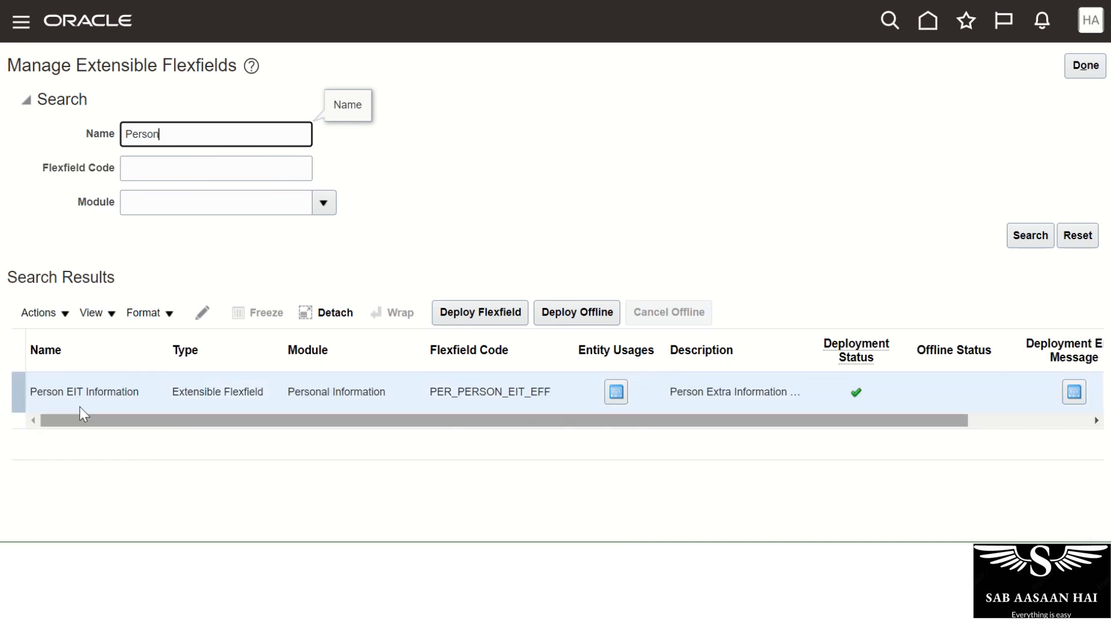
{"action": "left_click", "coordinate": [32, 395]}
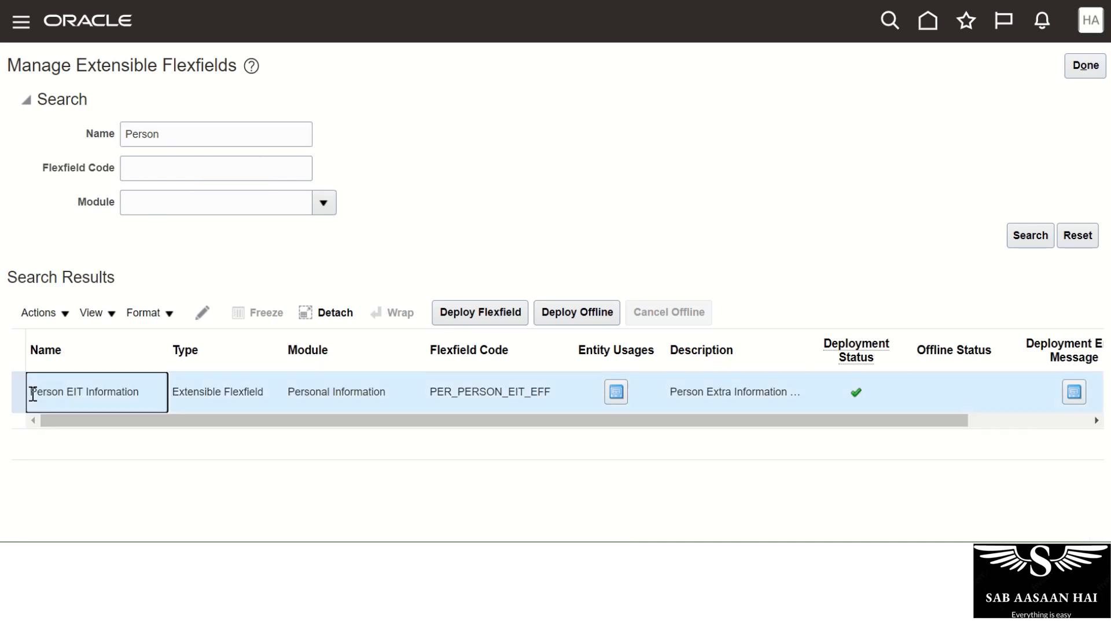
{"action": "left_click_drag", "start_coordinate": [32, 395], "coordinate": [144, 398]}
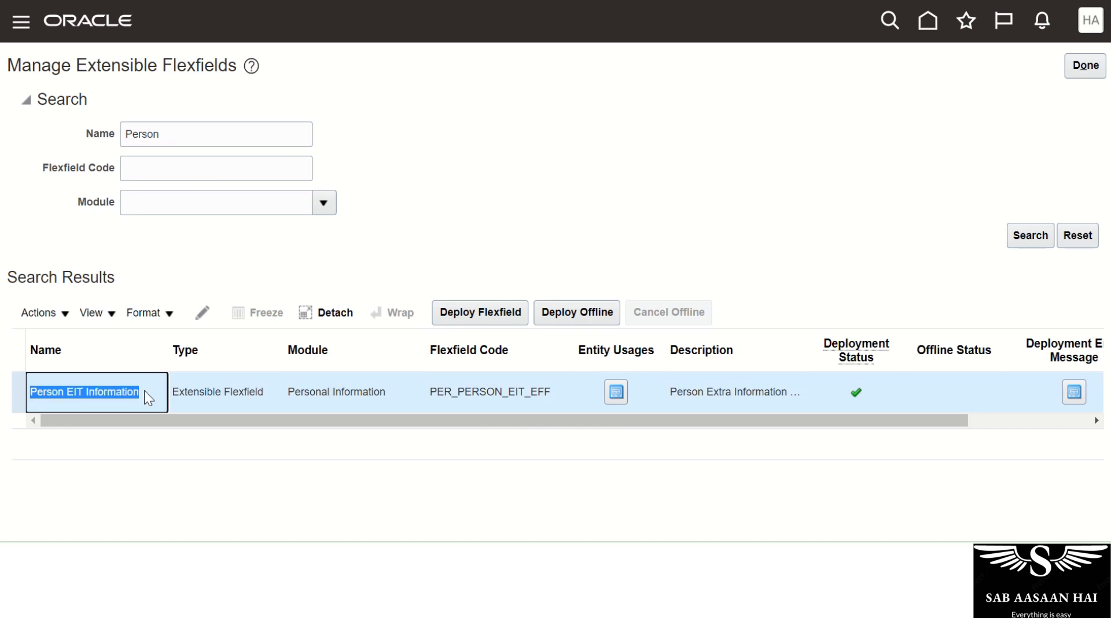
{"action": "left_click", "coordinate": [173, 392]}
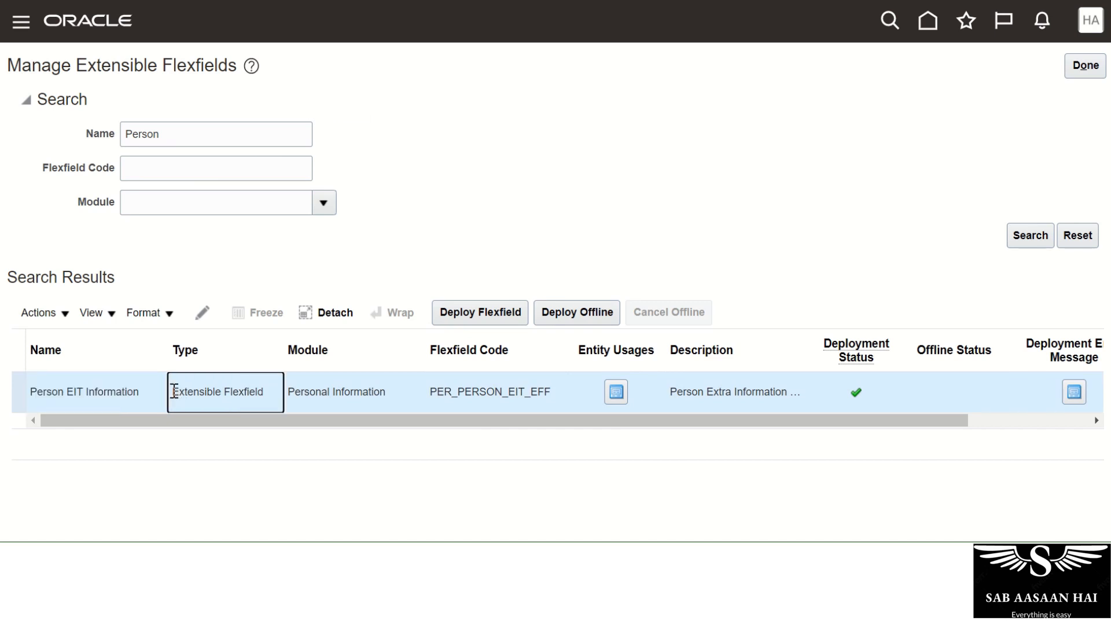
{"action": "left_click_drag", "start_coordinate": [173, 392], "coordinate": [267, 395]}
{"action": "left_click", "coordinate": [285, 438]}
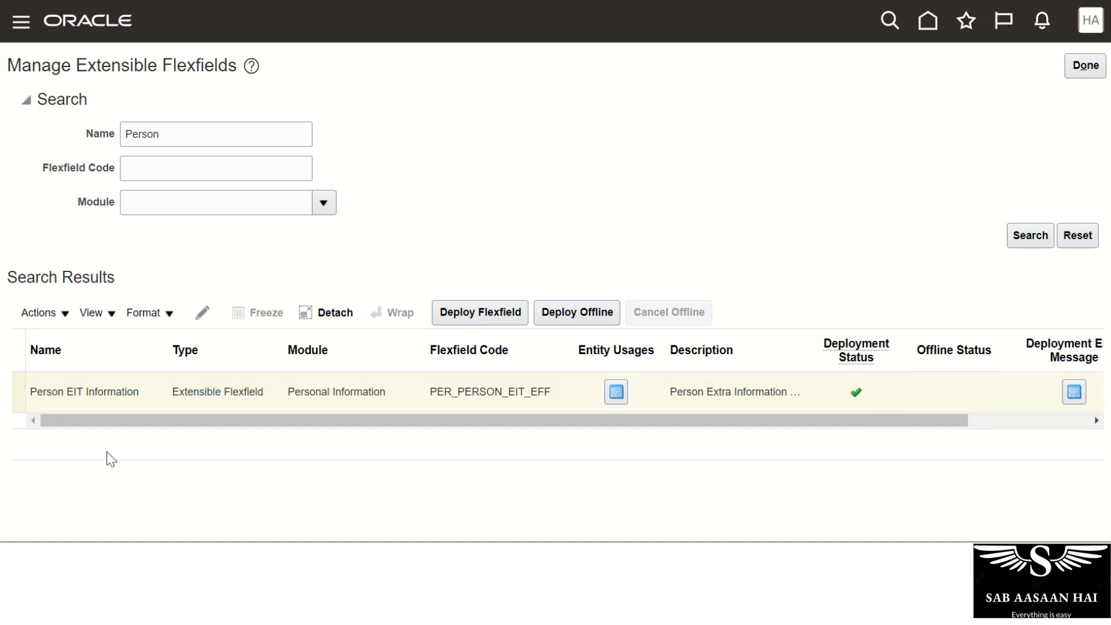
{"action": "left_click", "coordinate": [116, 390]}
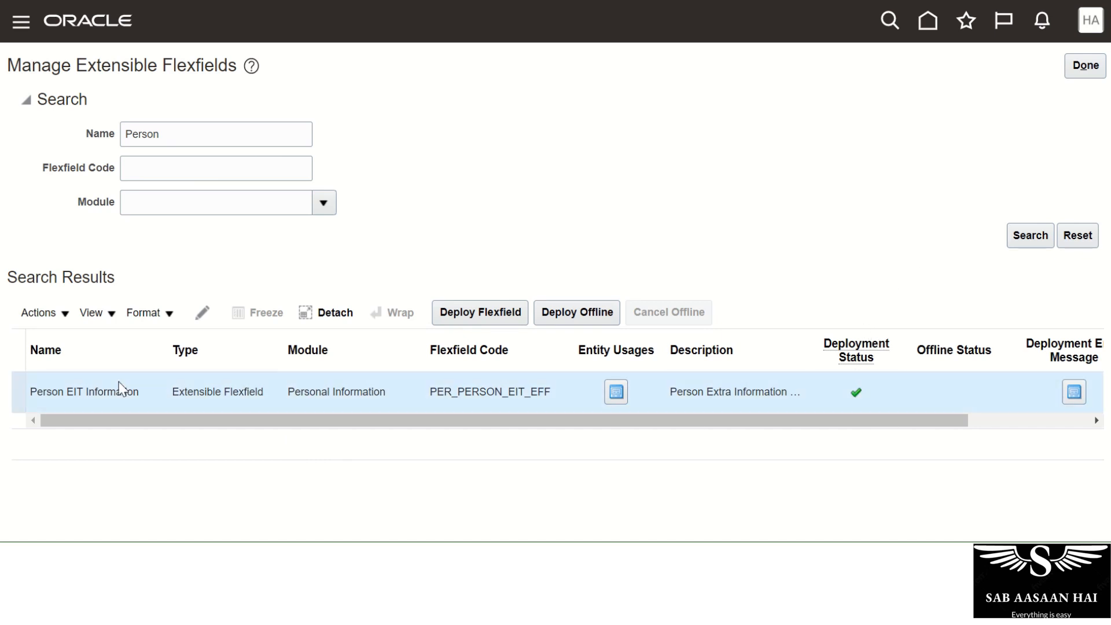
{"action": "left_click", "coordinate": [202, 317]}
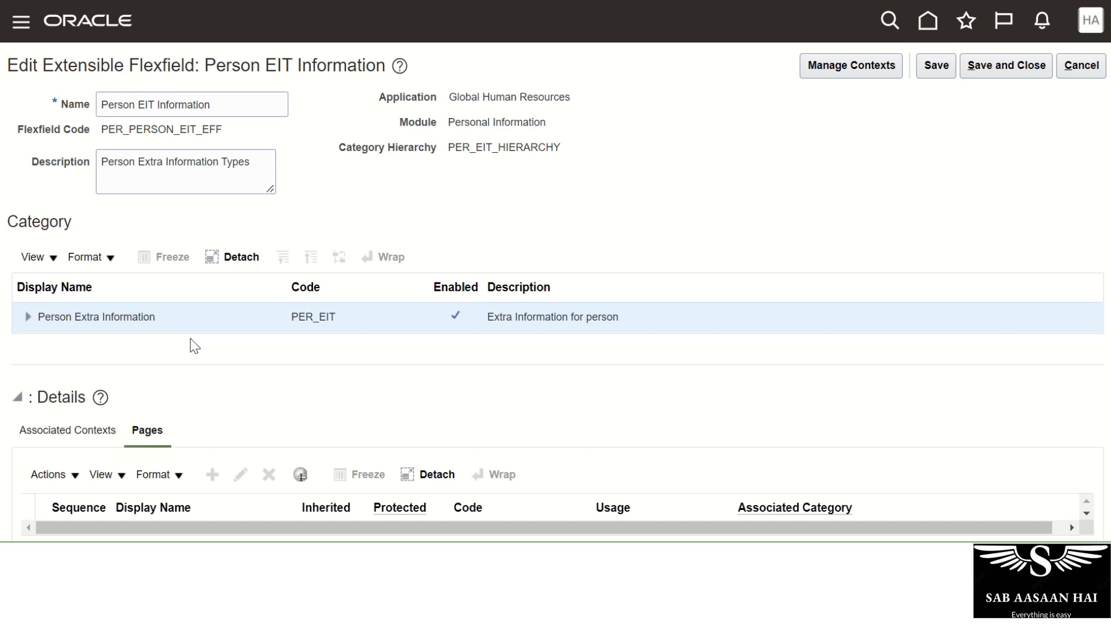
Create context 'AA Travel Sector' as display name and code, with Multiple Rows behavior.
{"action": "left_click", "coordinate": [834, 65]}
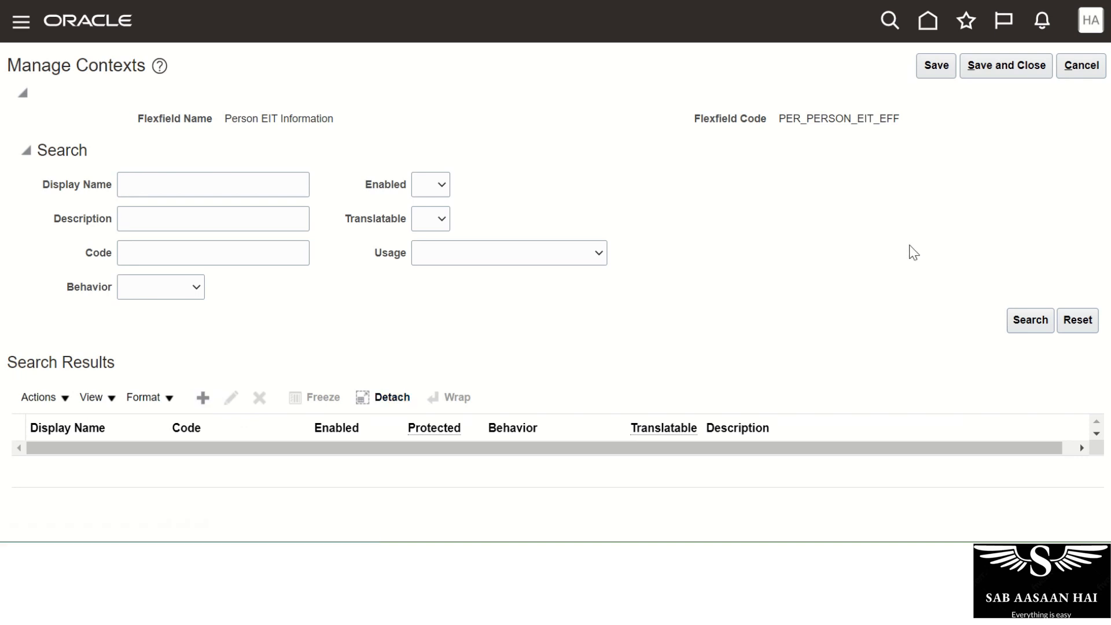
{"action": "scroll", "coordinate": [909, 244], "scroll_direction": "down", "scroll_amount": 2}
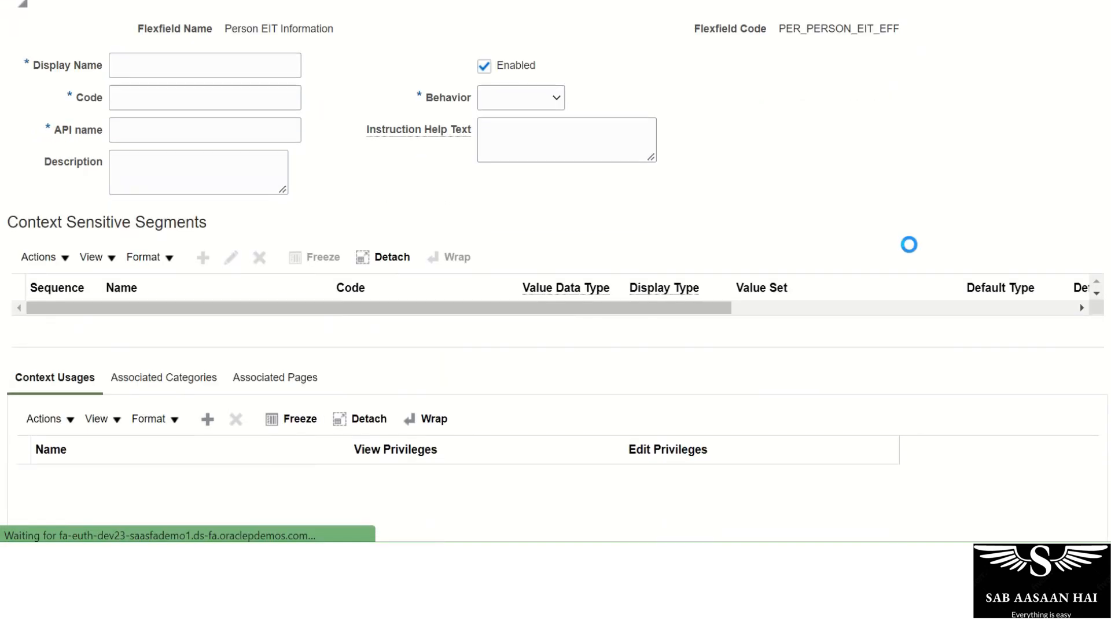
{"action": "left_click", "coordinate": [168, 66]}
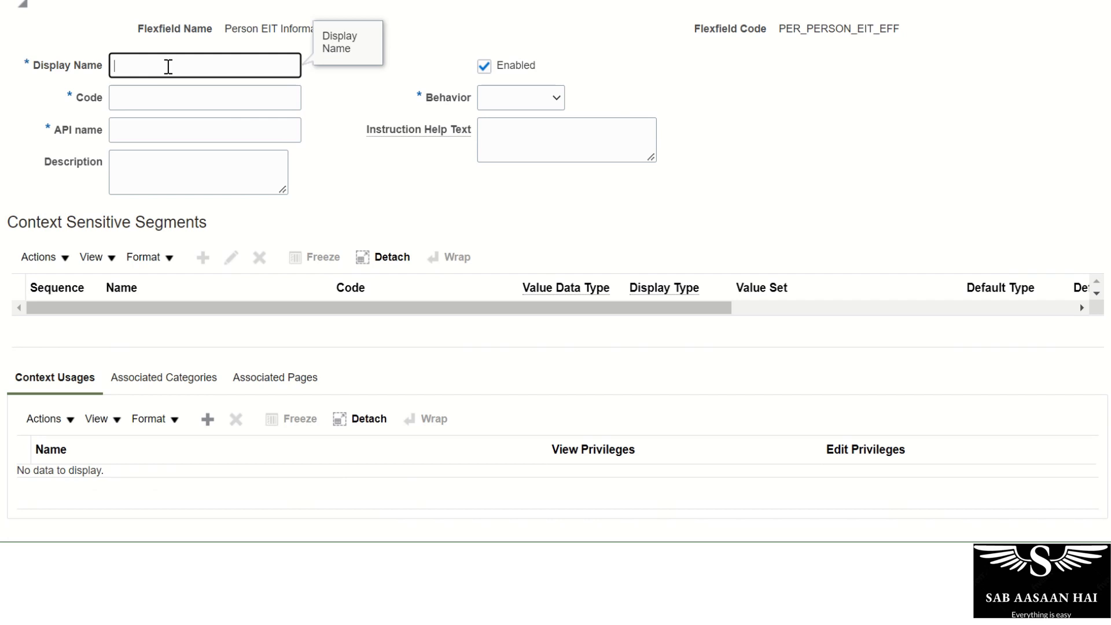
{"action": "type", "text": "AA Travel Sector"}
{"action": "key", "text": "Tab"}
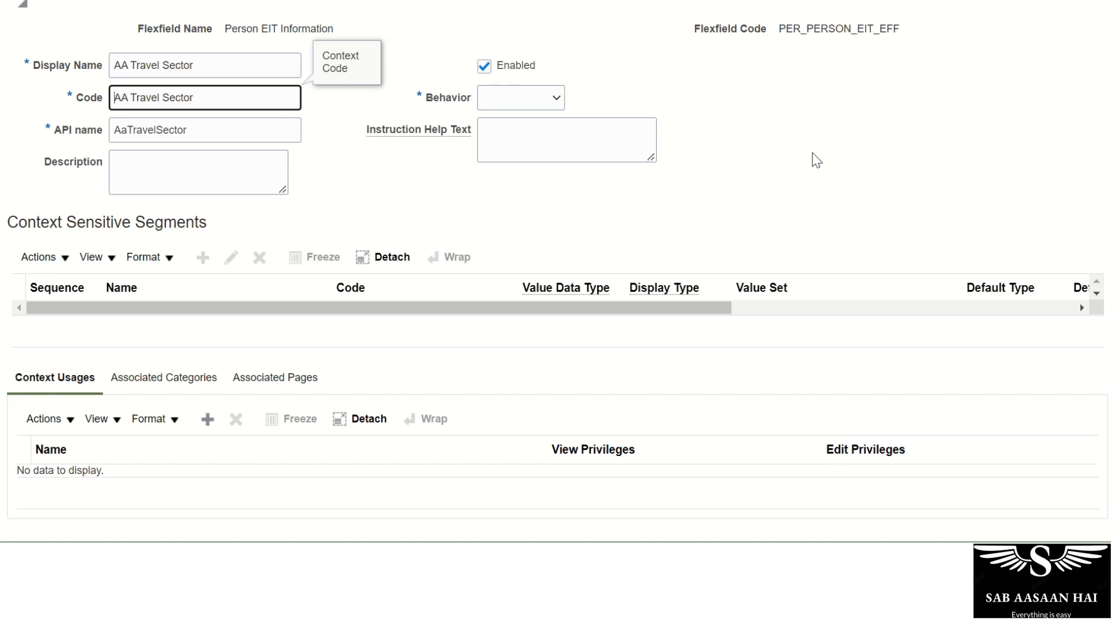
{"action": "left_click", "coordinate": [554, 97]}
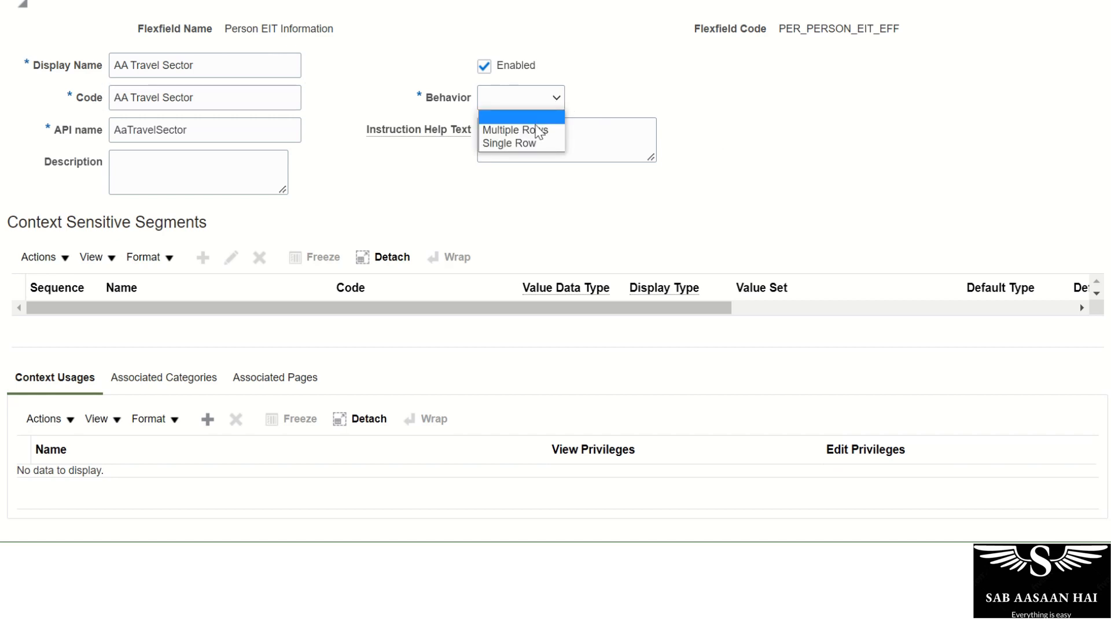
{"action": "left_click", "coordinate": [537, 131]}
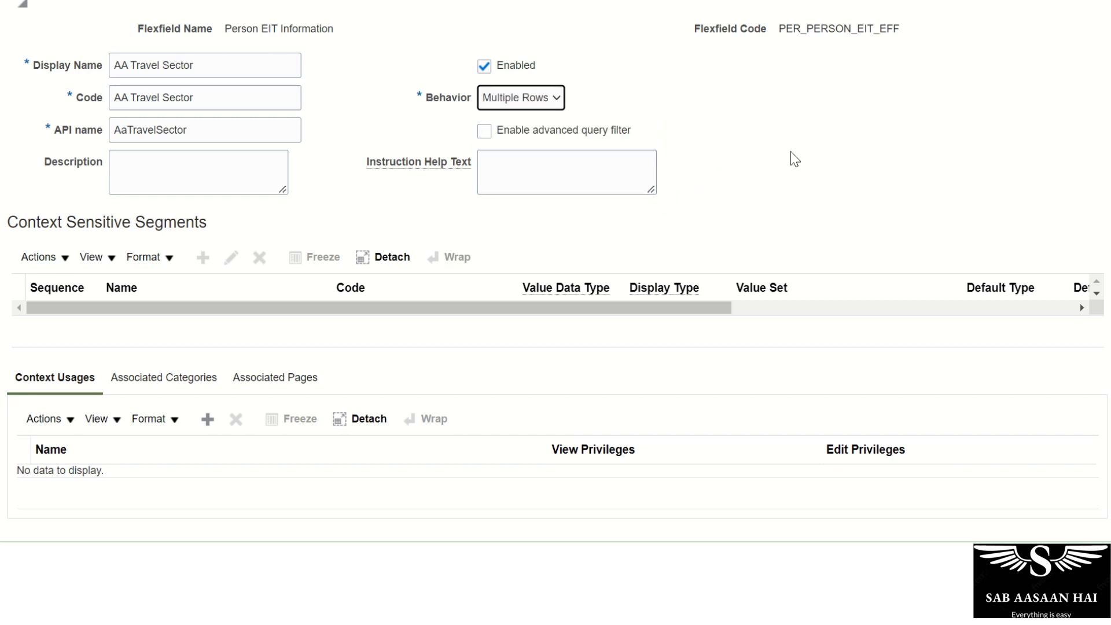
{"action": "scroll", "coordinate": [794, 159], "scroll_direction": "up", "scroll_amount": 2}
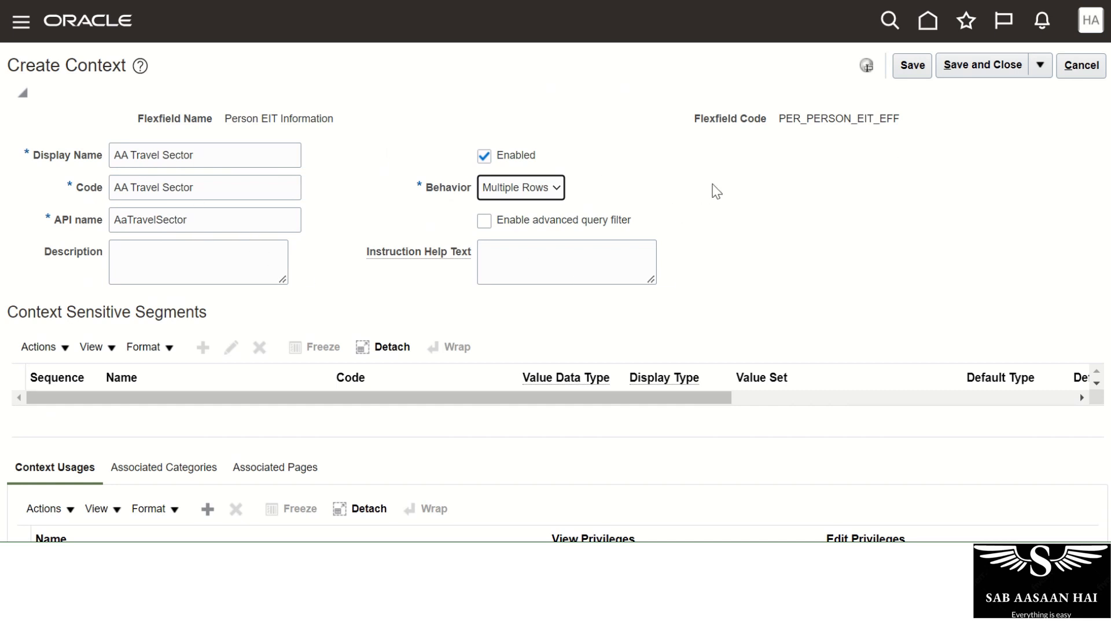
Try saving the AA Travel Sector context and dismiss the missing context usage error.
{"action": "left_click", "coordinate": [911, 66]}
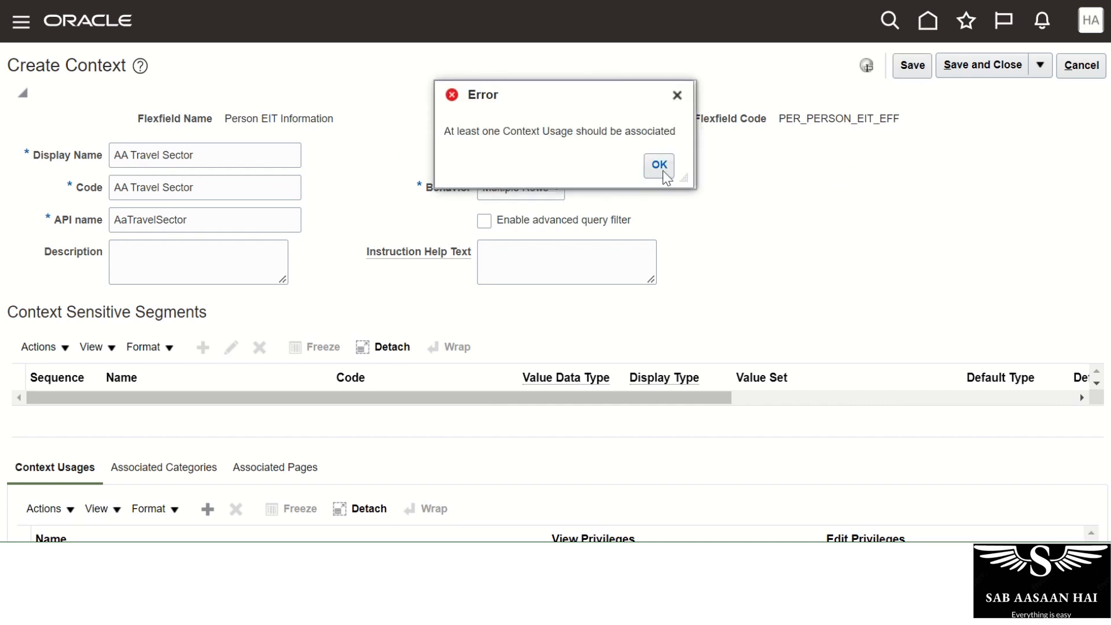
{"action": "left_click", "coordinate": [660, 166]}
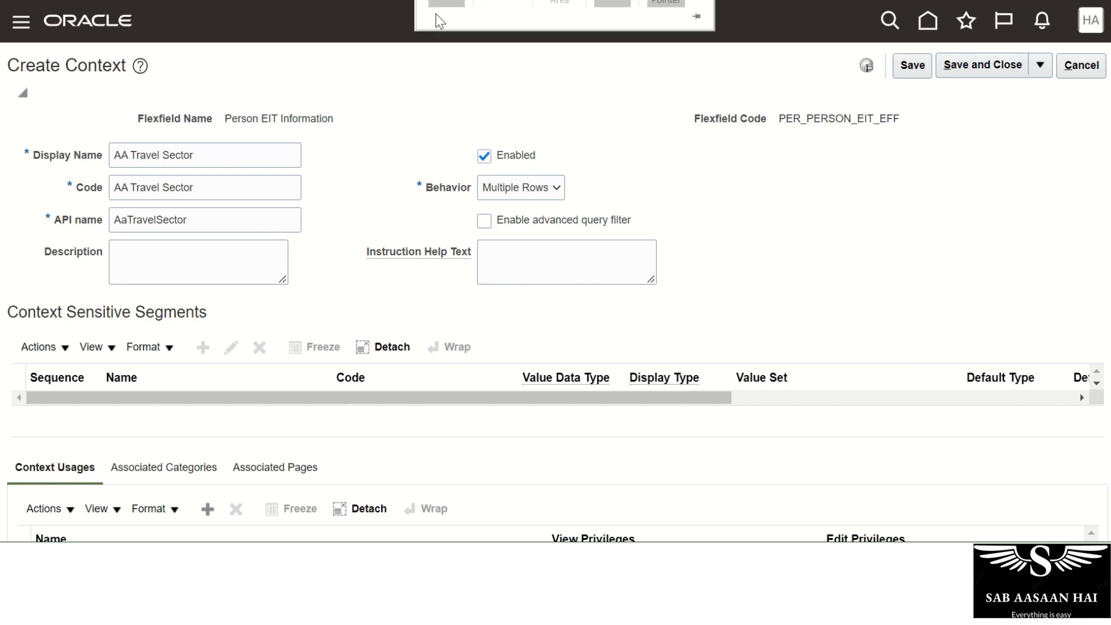
{"action": "scroll", "coordinate": [727, 280], "scroll_direction": "down", "scroll_amount": 3}
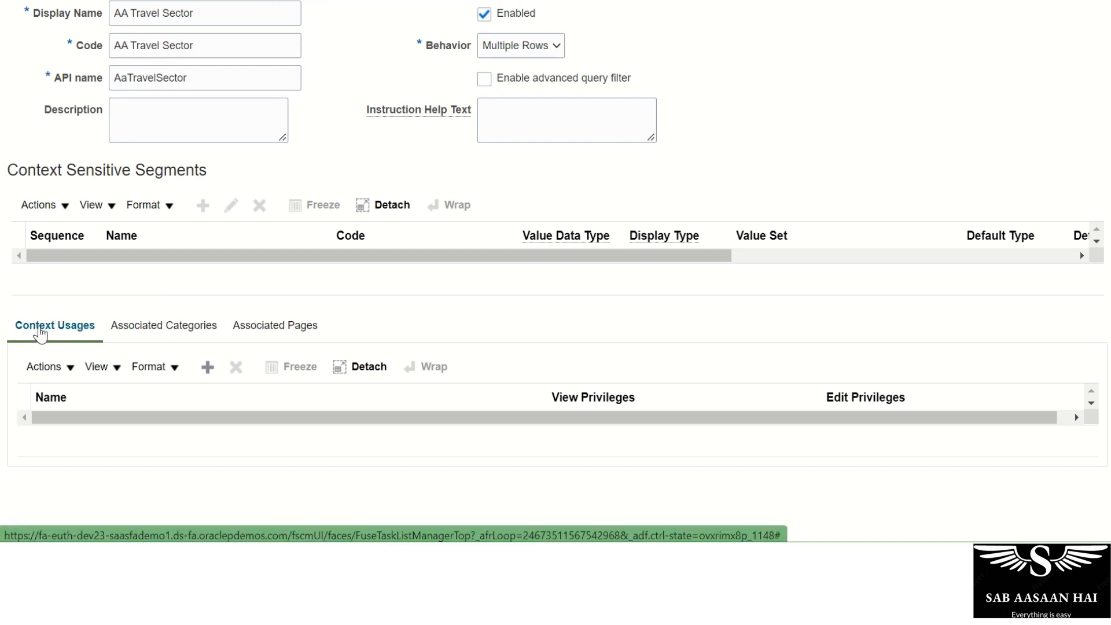
Browse the Associated Categories and Pages tabs, then view the empty Context Usages.
{"action": "left_click", "coordinate": [153, 326]}
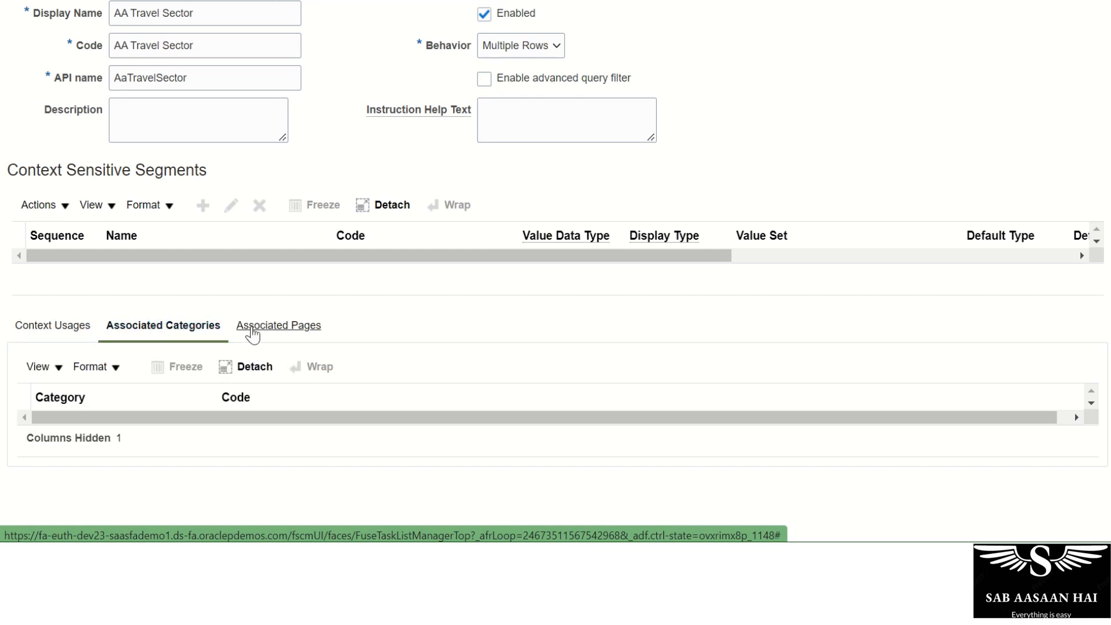
{"action": "left_click", "coordinate": [272, 326]}
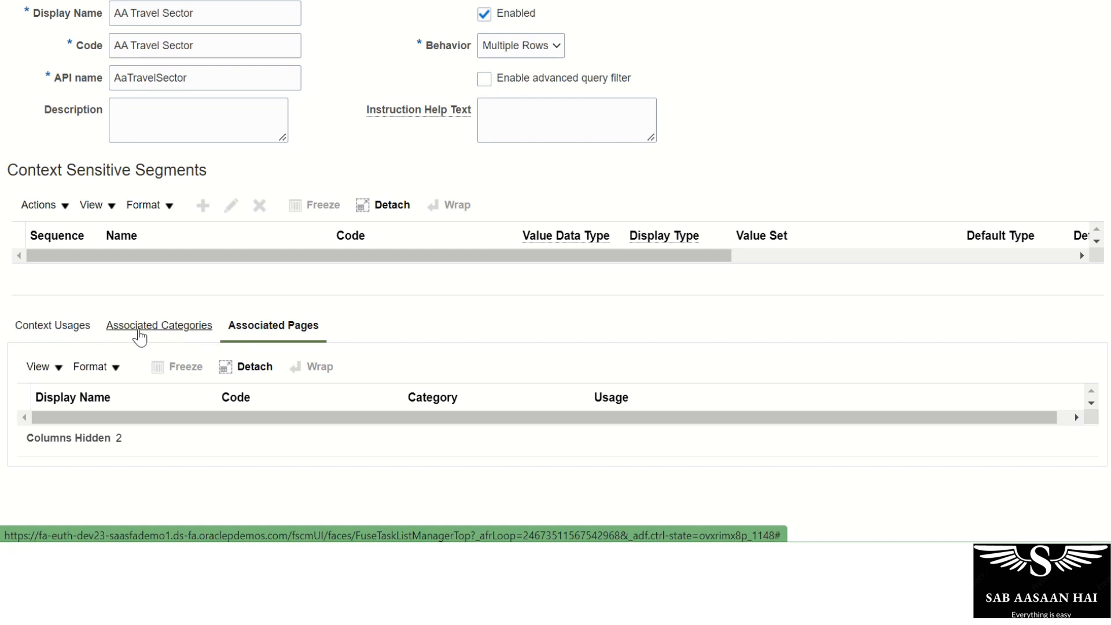
{"action": "left_click", "coordinate": [143, 331]}
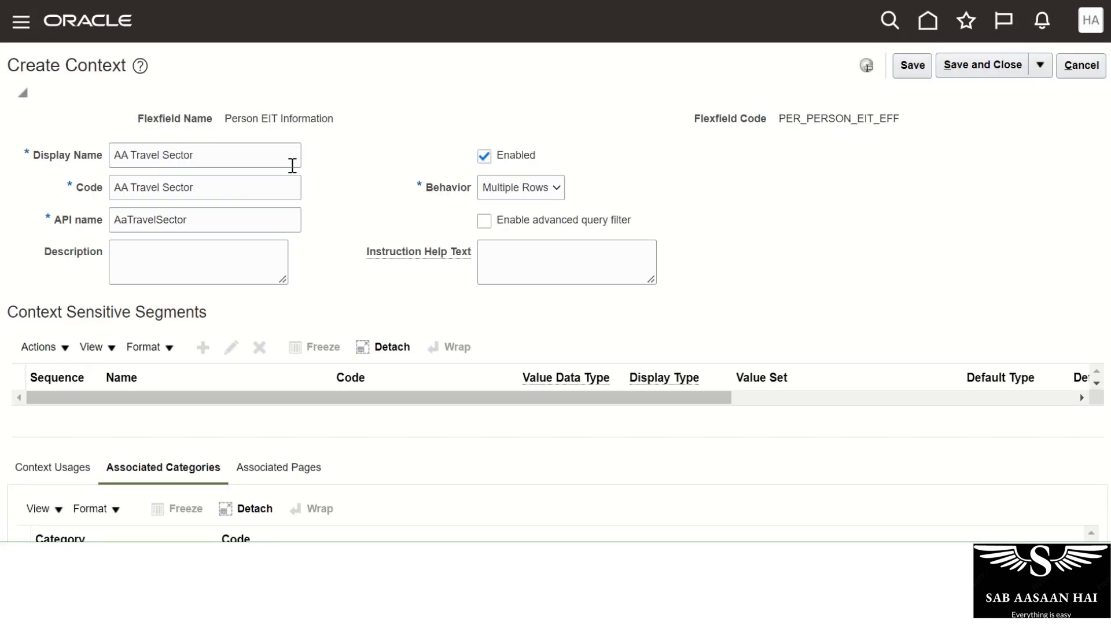
{"action": "left_click", "coordinate": [36, 472]}
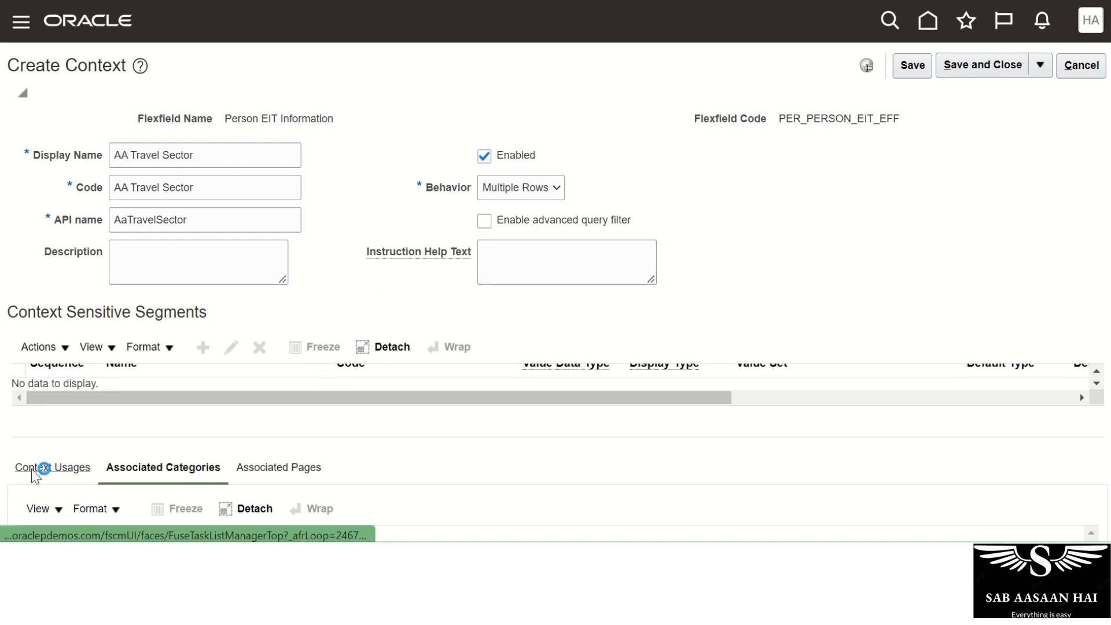
{"action": "scroll", "coordinate": [723, 438], "scroll_direction": "down", "scroll_amount": 3}
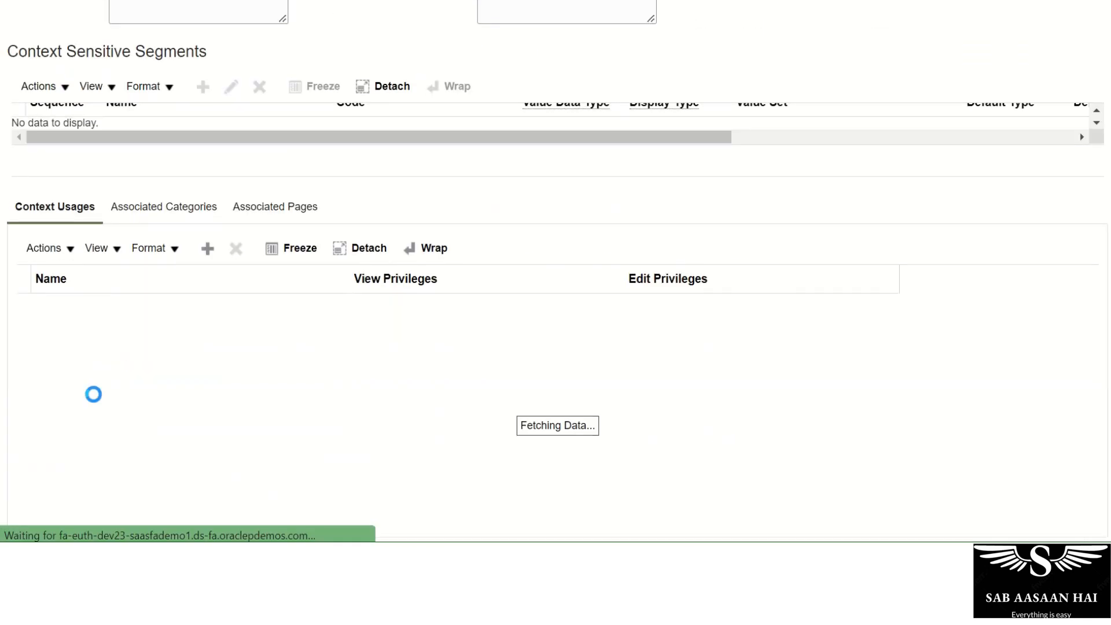
{"action": "scroll", "coordinate": [94, 394], "scroll_direction": "up", "scroll_amount": 2}
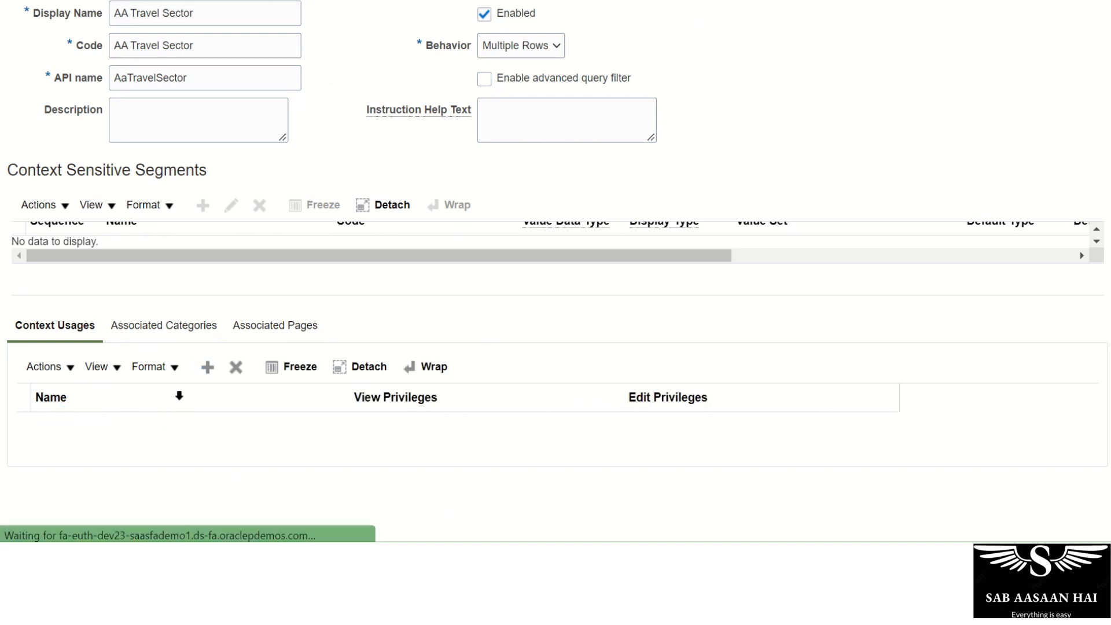
Add a Usage Code for Person context usage, leaving View and Edit Privileges at None.
{"action": "left_click", "coordinate": [206, 368]}
{"action": "left_click", "coordinate": [537, 440]}
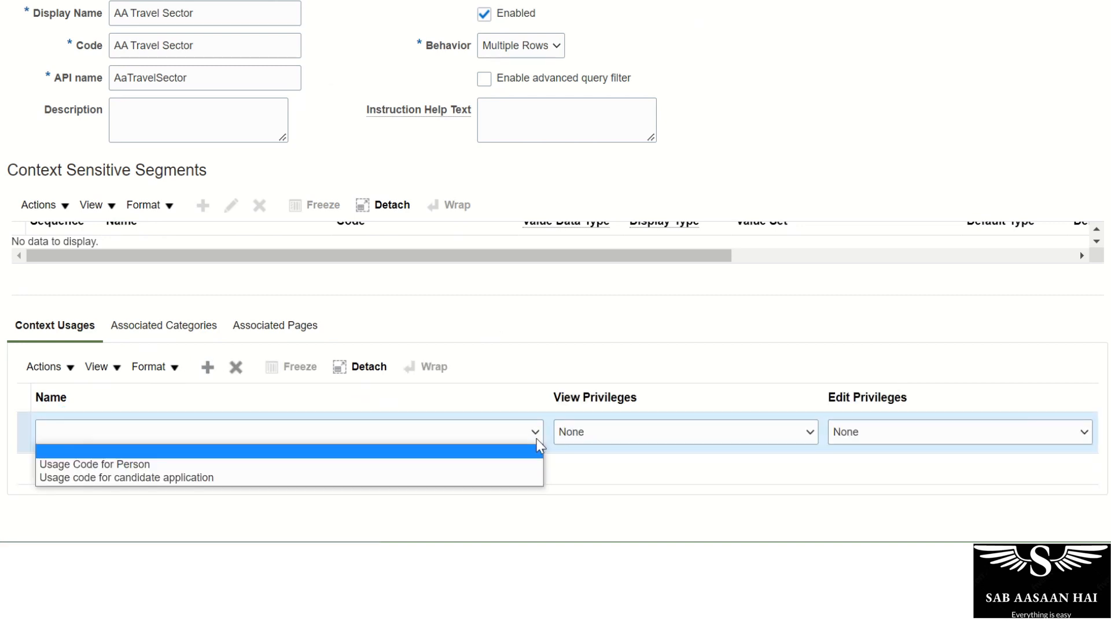
{"action": "left_click", "coordinate": [96, 465]}
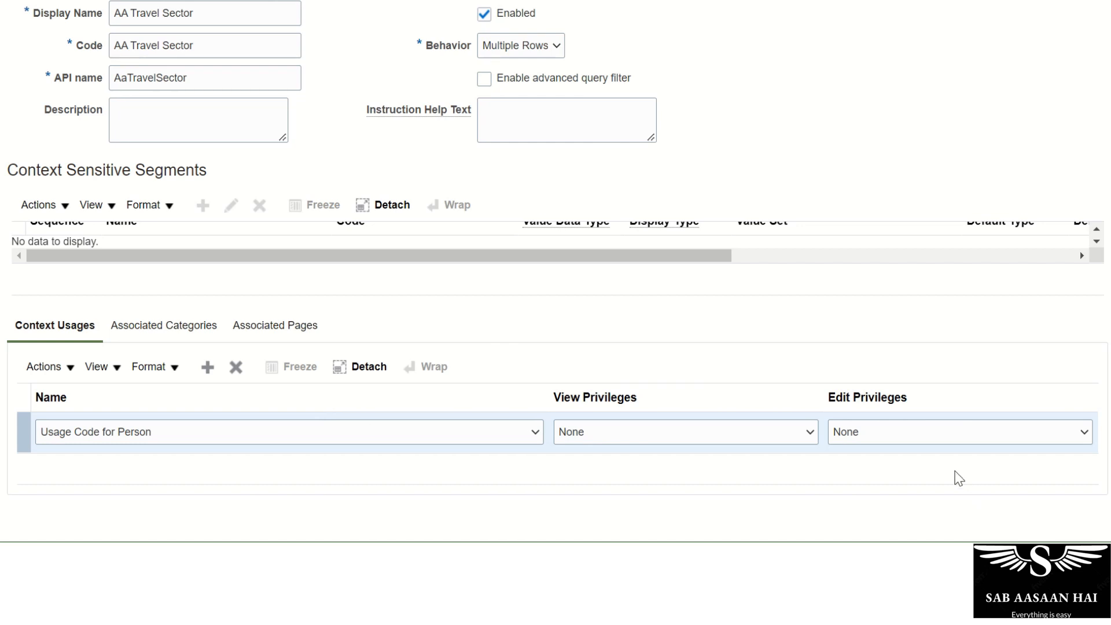
{"action": "left_click", "coordinate": [951, 436]}
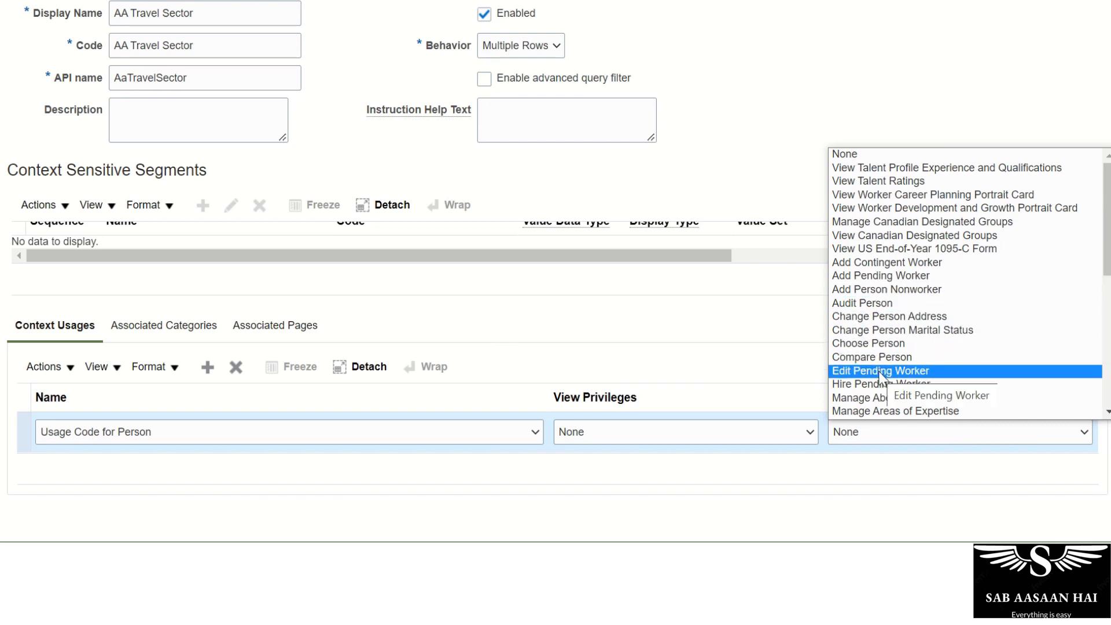
{"action": "left_click", "coordinate": [599, 366]}
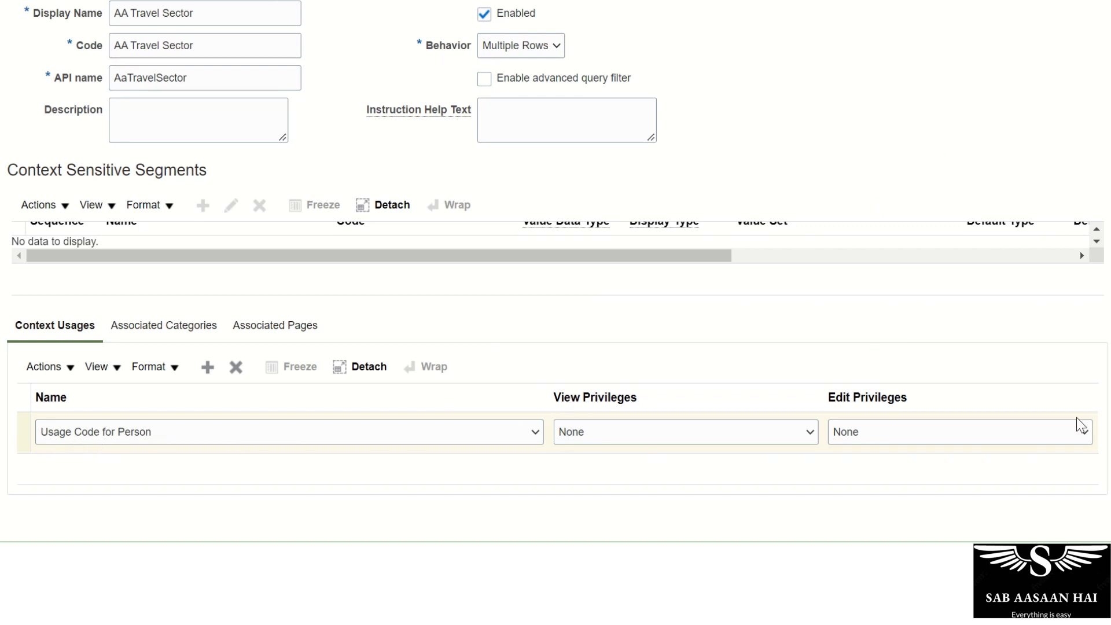
{"action": "scroll", "coordinate": [555, 272], "scroll_direction": "up", "scroll_amount": 3}
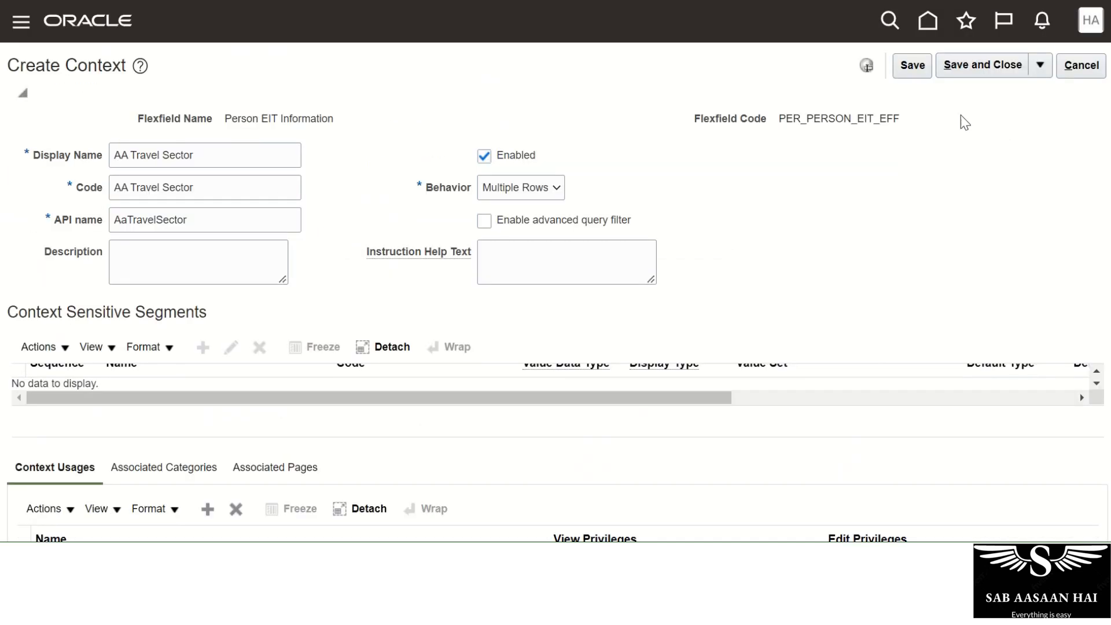
Save the context and start a new segment named 'From Date' with Date data type.
{"action": "left_click", "coordinate": [913, 65]}
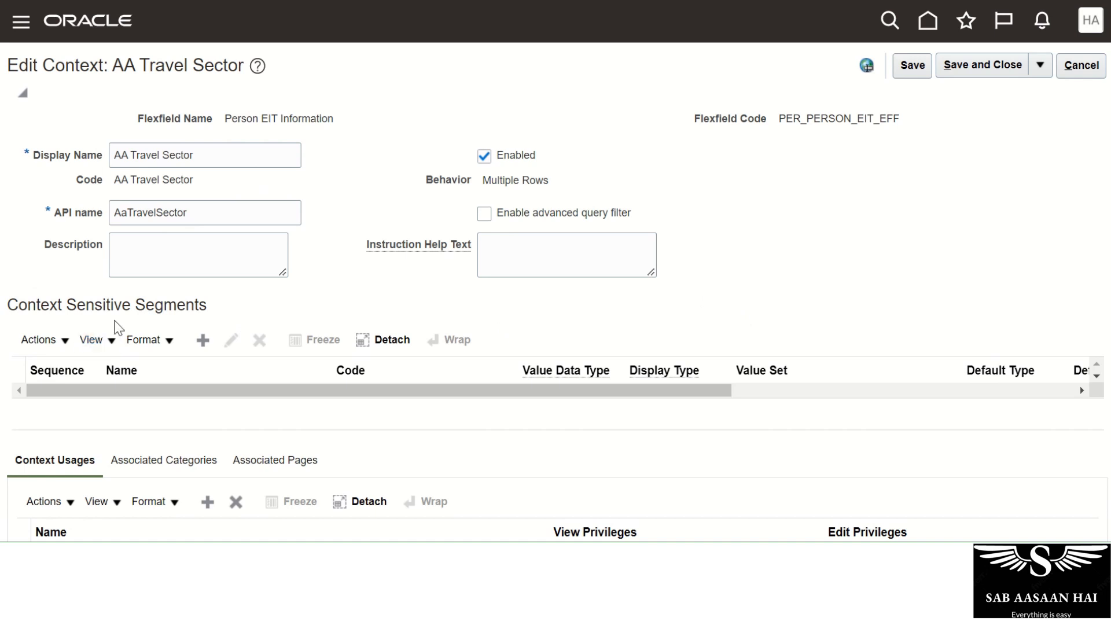
{"action": "left_click", "coordinate": [203, 340]}
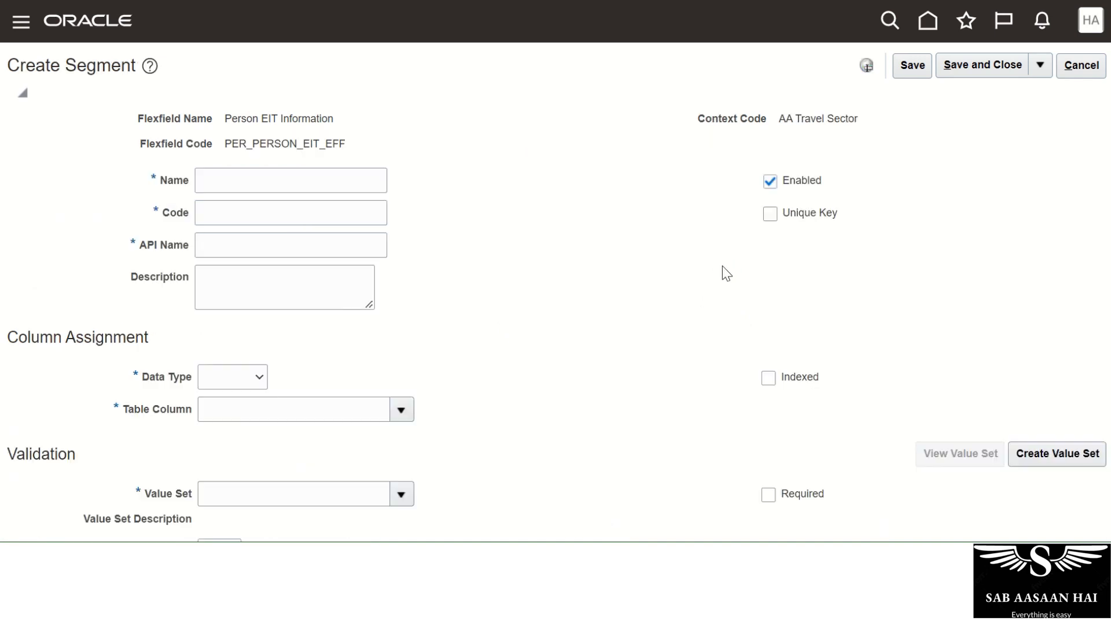
{"action": "left_click", "coordinate": [232, 178]}
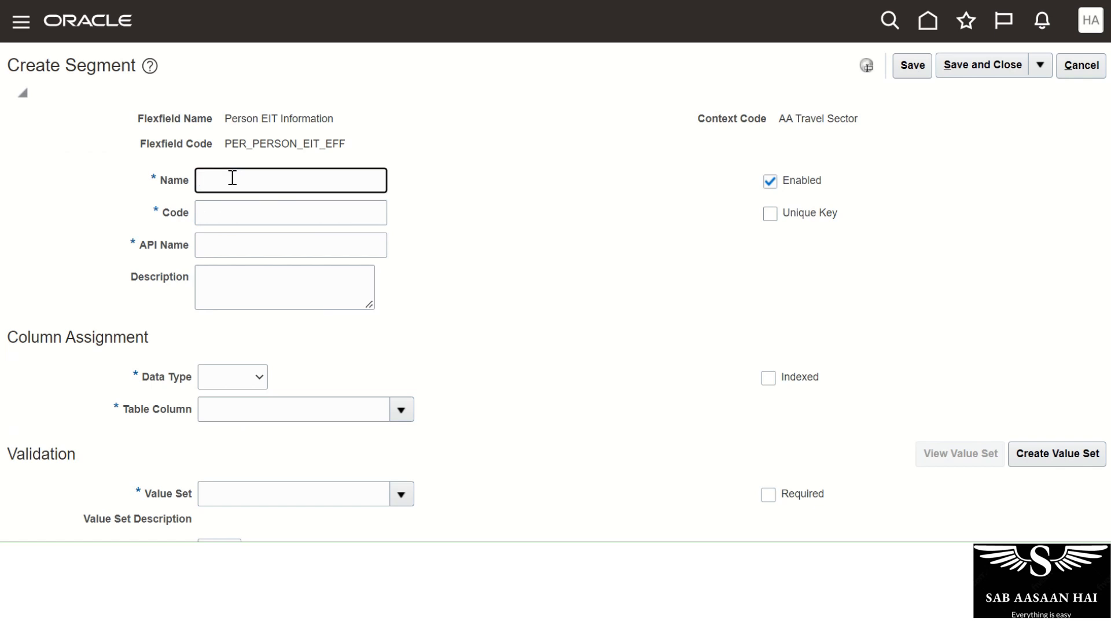
{"action": "type", "text": "Effective Start"}
{"action": "key", "text": "ctrl+a"}
{"action": "type", "text": "From"}
{"action": "key", "text": "Tab"}
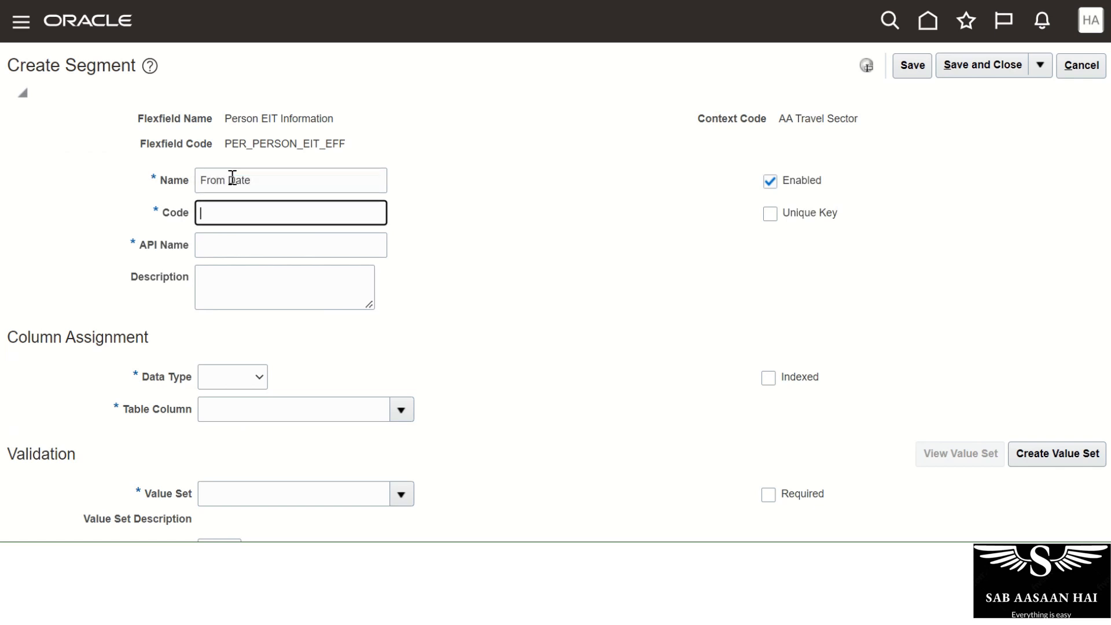
{"action": "left_click", "coordinate": [265, 377]}
{"action": "left_click", "coordinate": [228, 436]}
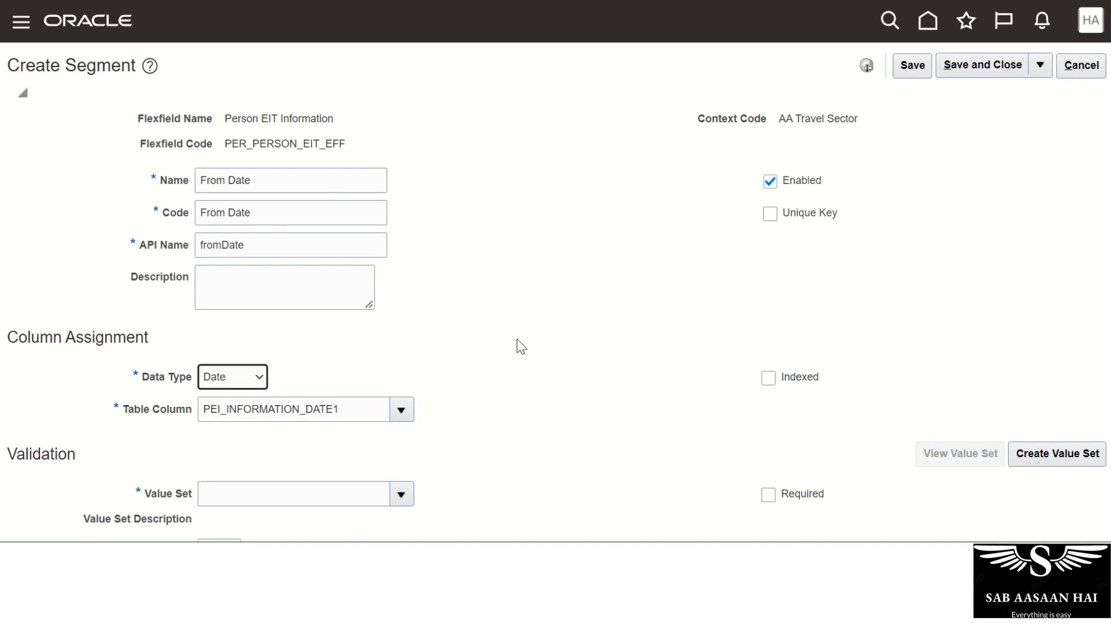
{"action": "scroll", "coordinate": [521, 346], "scroll_direction": "down", "scroll_amount": 2}
Give the From Date segment value set ORA_FV_DATE, display size 10 and height 5.
{"action": "left_click", "coordinate": [401, 493]}
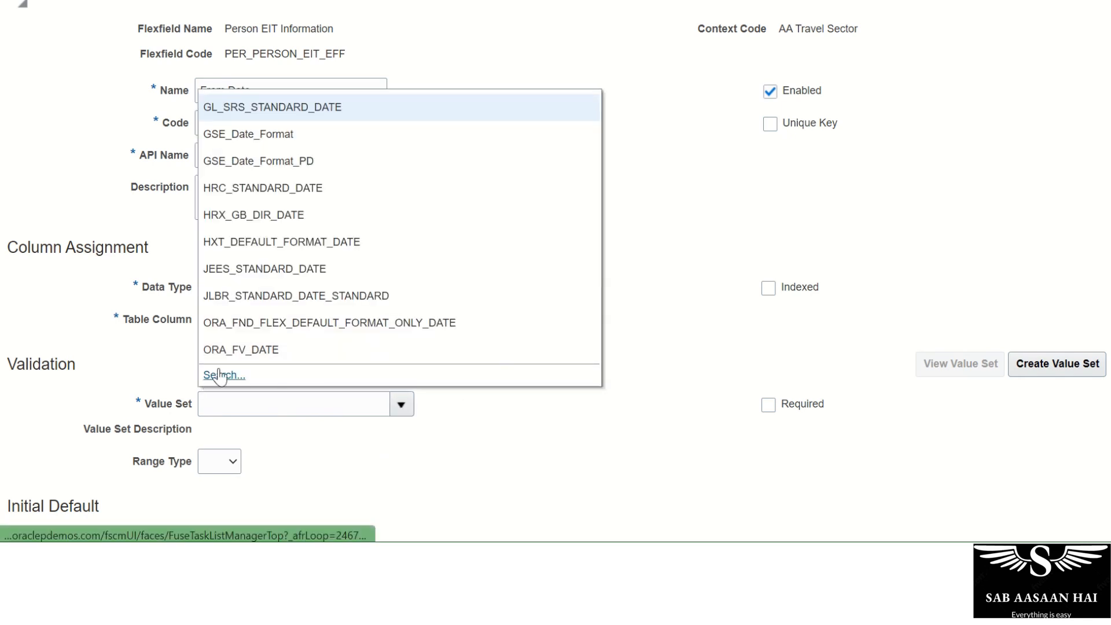
{"action": "left_click", "coordinate": [495, 346]}
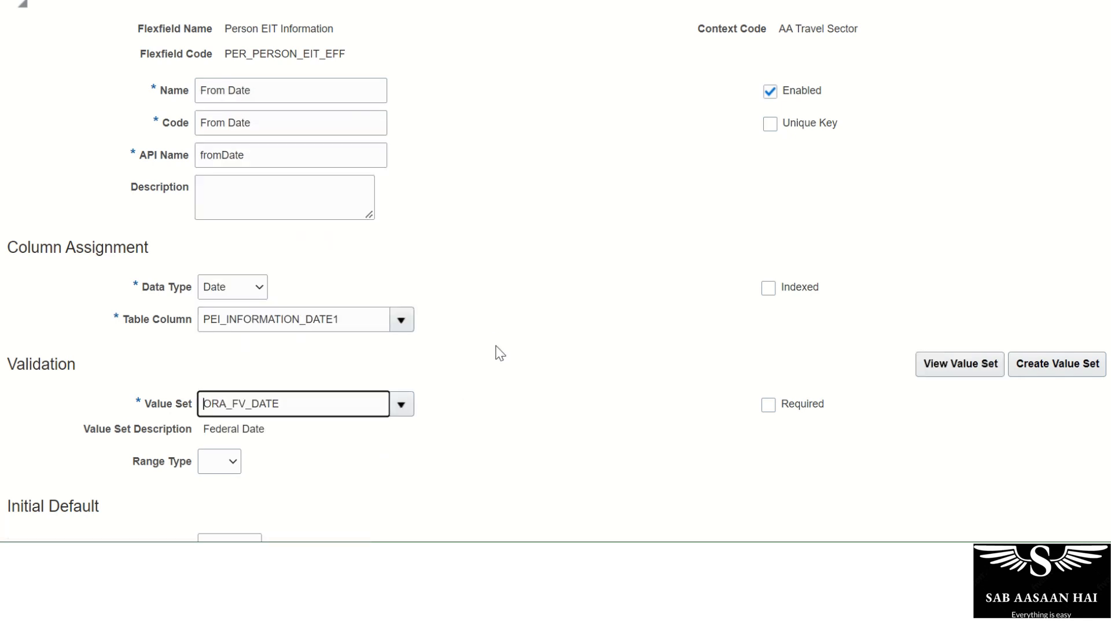
{"action": "scroll", "coordinate": [497, 351], "scroll_direction": "down", "scroll_amount": 5}
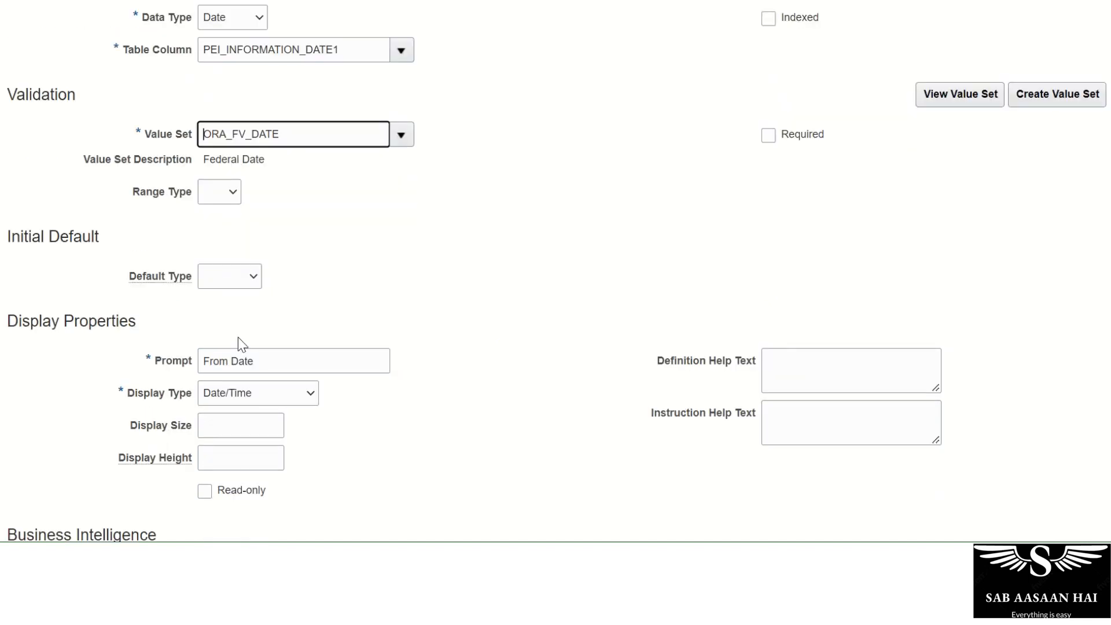
{"action": "left_click", "coordinate": [238, 433]}
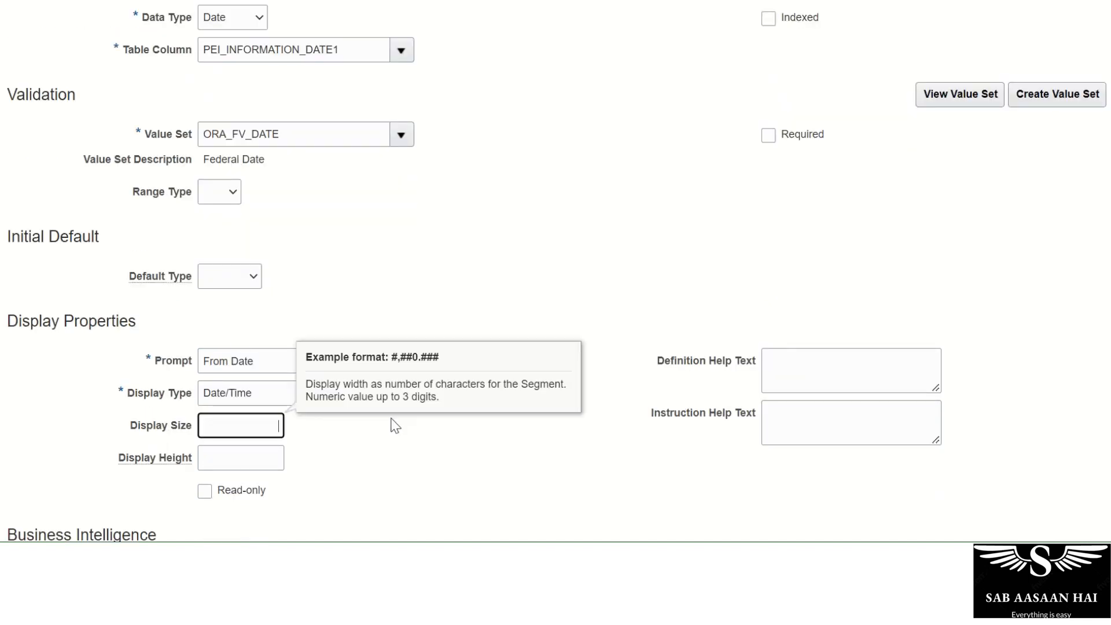
{"action": "type", "text": "10"}
{"action": "key", "text": "Tab"}
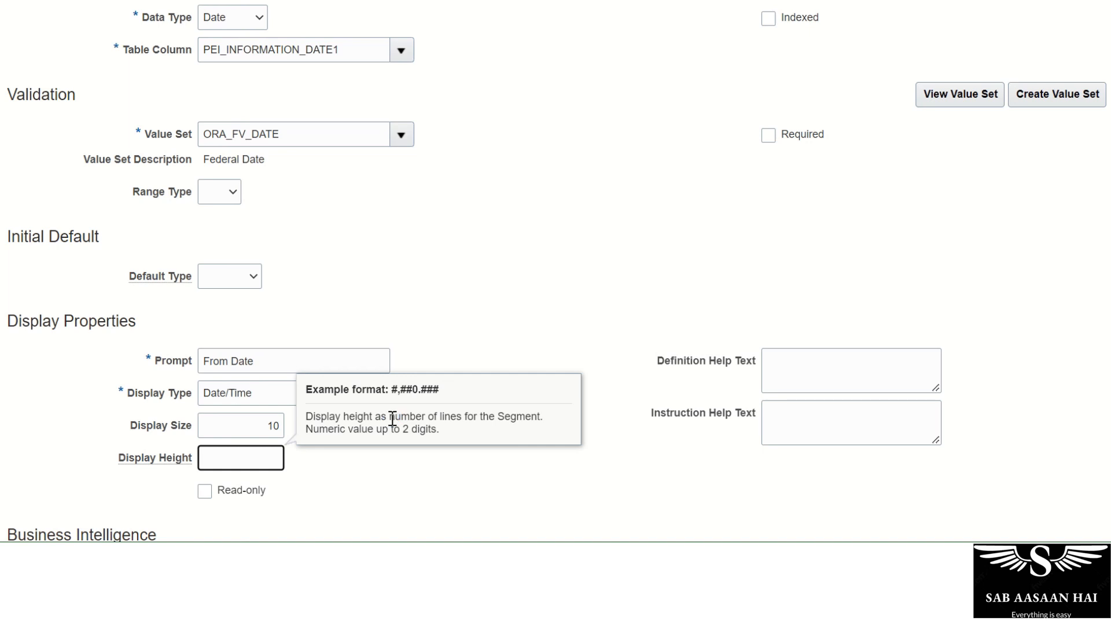
{"action": "left_click", "coordinate": [316, 453]}
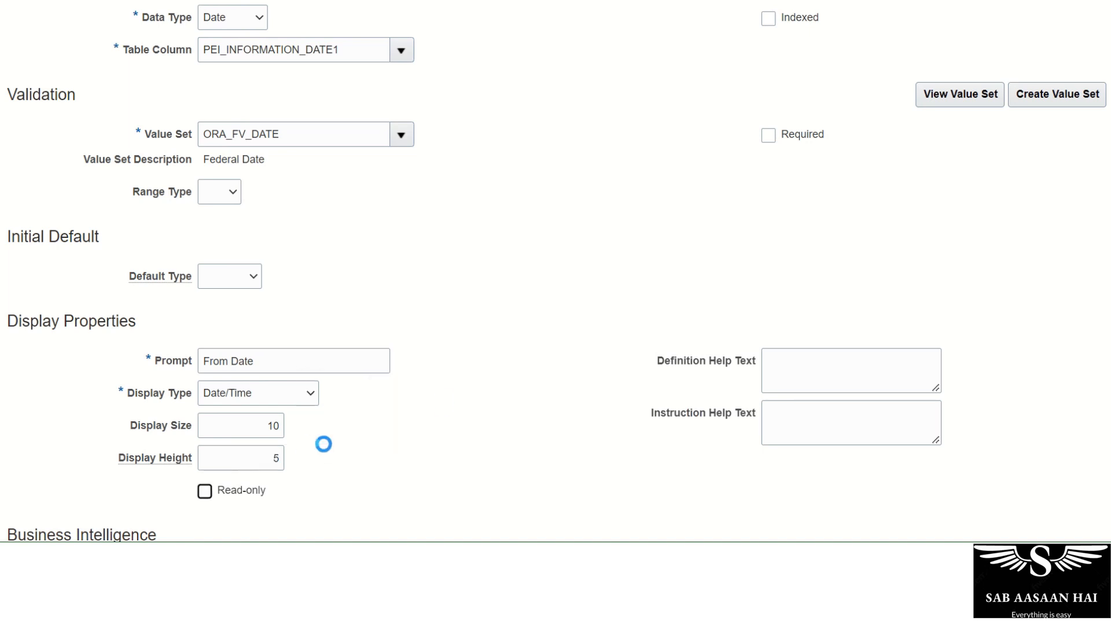
Enable BI for the From Date segment, then save and close it.
{"action": "scroll", "coordinate": [466, 390], "scroll_direction": "up", "scroll_amount": 5}
{"action": "scroll", "coordinate": [471, 397], "scroll_direction": "up", "scroll_amount": 2}
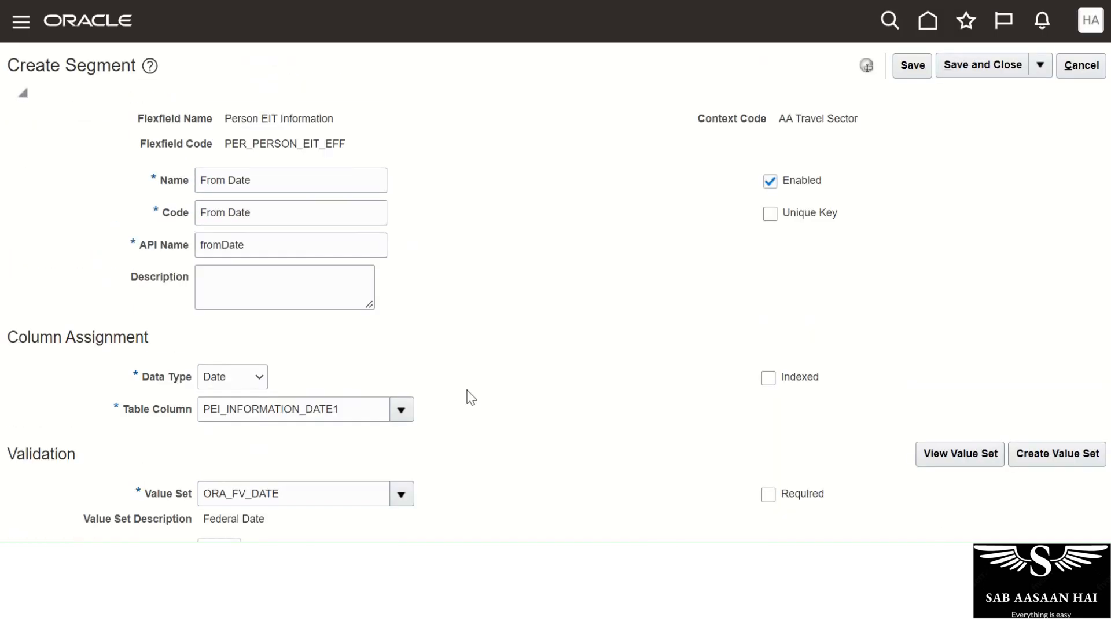
{"action": "scroll", "coordinate": [650, 260], "scroll_direction": "down", "scroll_amount": 7}
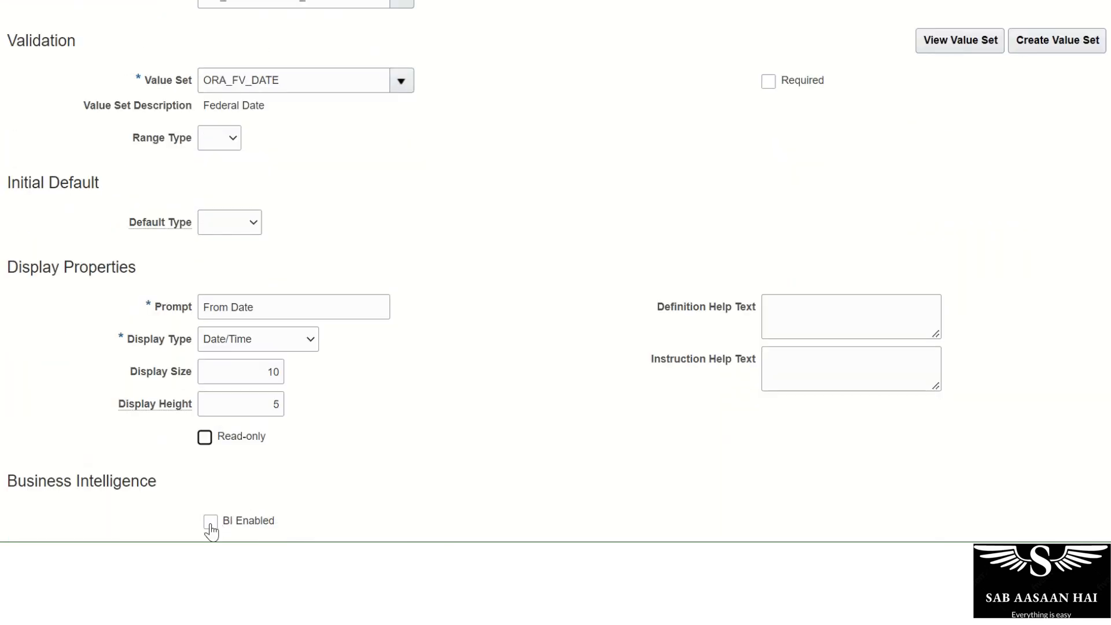
{"action": "left_click", "coordinate": [211, 521]}
{"action": "scroll", "coordinate": [496, 373], "scroll_direction": "up", "scroll_amount": 7}
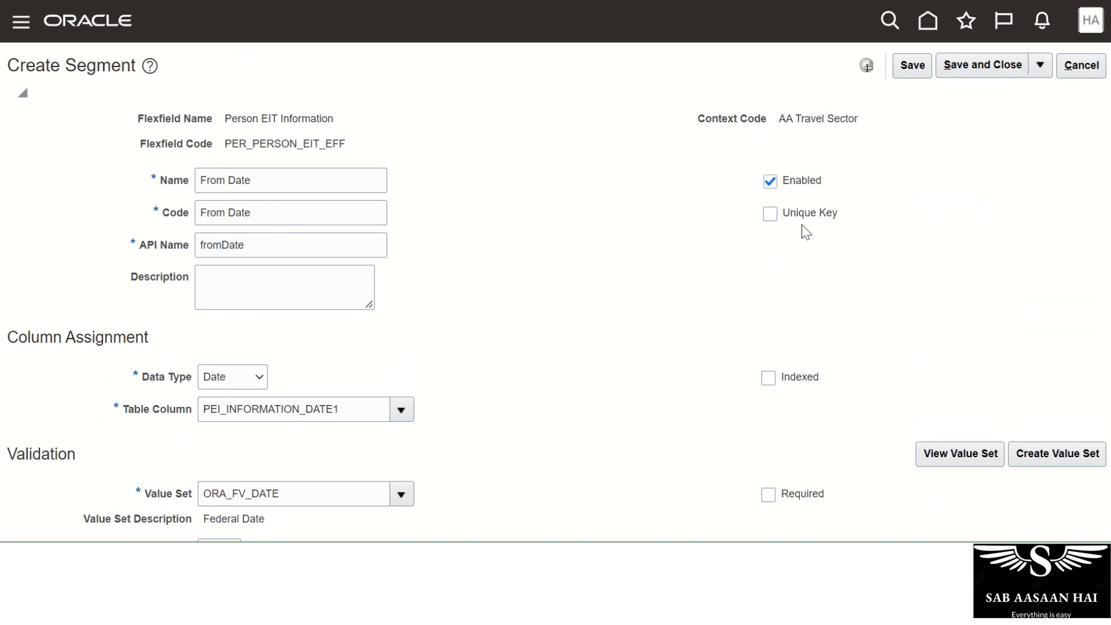
{"action": "left_click", "coordinate": [912, 65]}
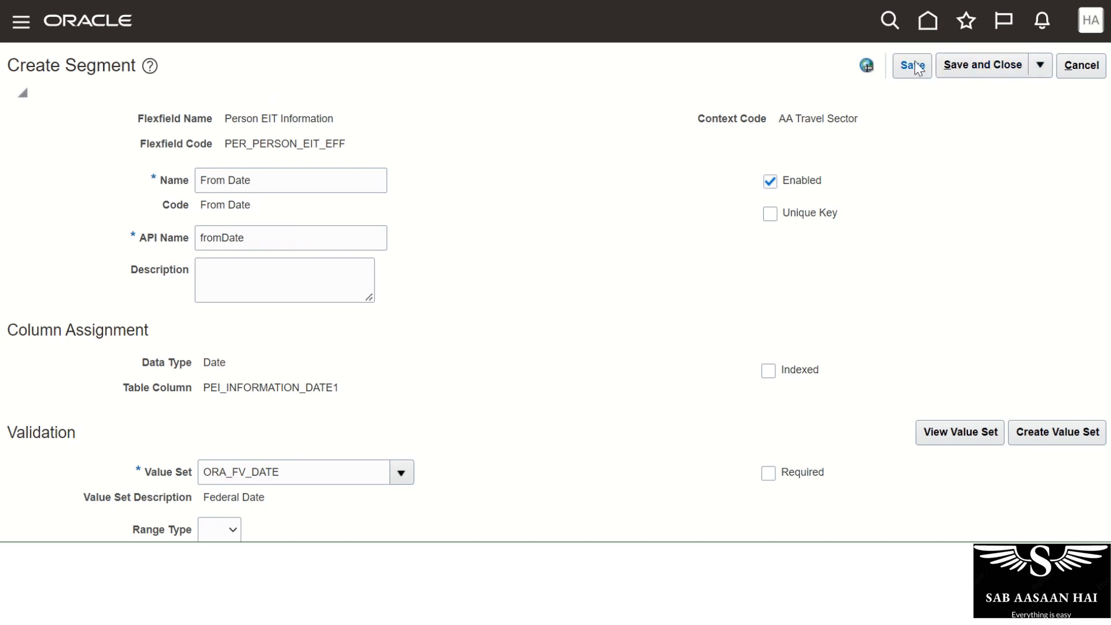
{"action": "left_click", "coordinate": [916, 66]}
{"action": "left_click", "coordinate": [970, 81]}
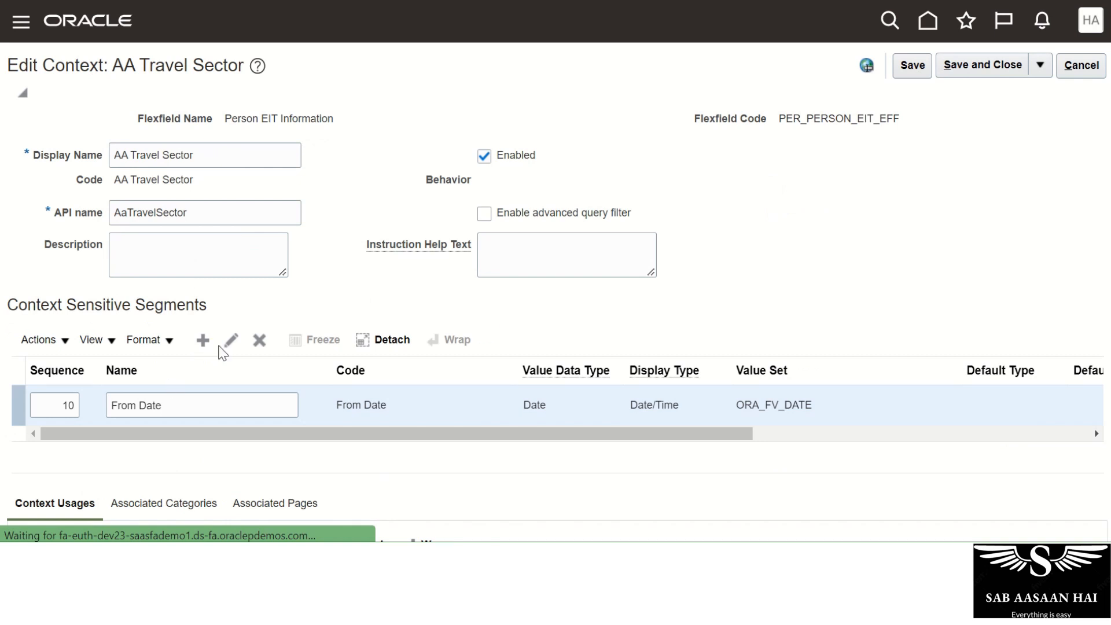
Add a new segment named From Sector with the Character data type.
{"action": "left_click", "coordinate": [203, 340]}
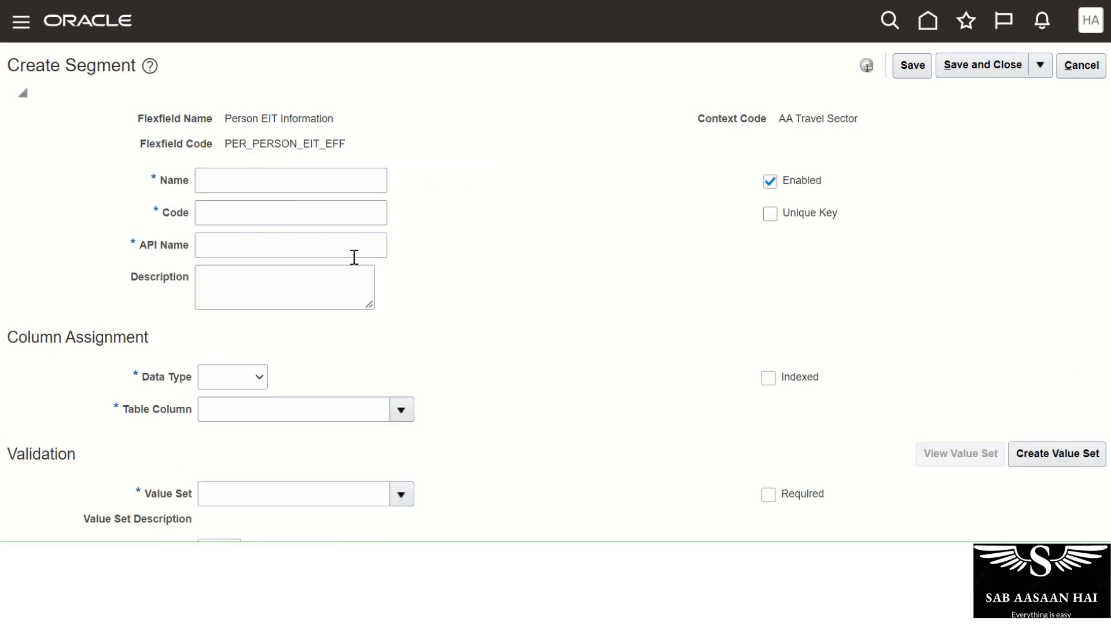
{"action": "left_click", "coordinate": [239, 181]}
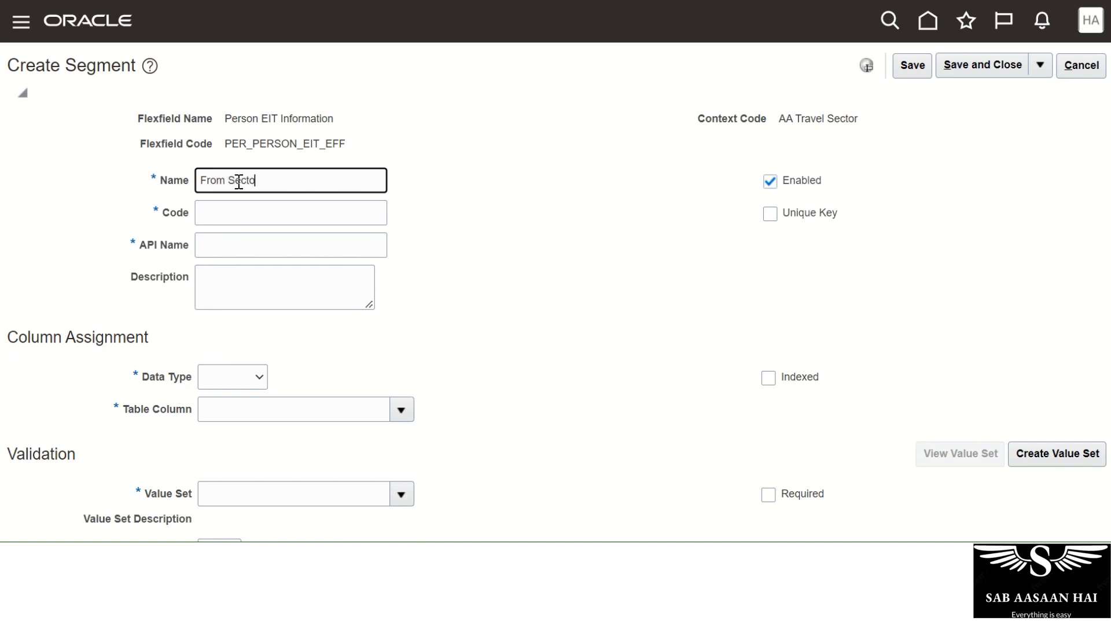
{"action": "key", "text": "Tab"}
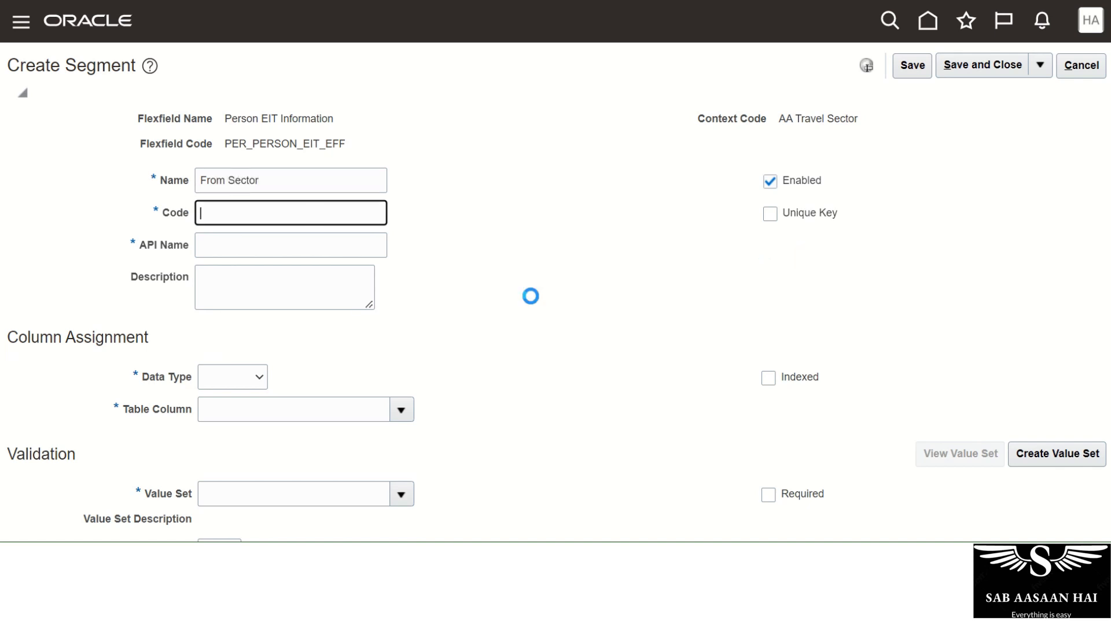
{"action": "scroll", "coordinate": [560, 273], "scroll_direction": "down", "scroll_amount": 2}
{"action": "left_click", "coordinate": [221, 292]}
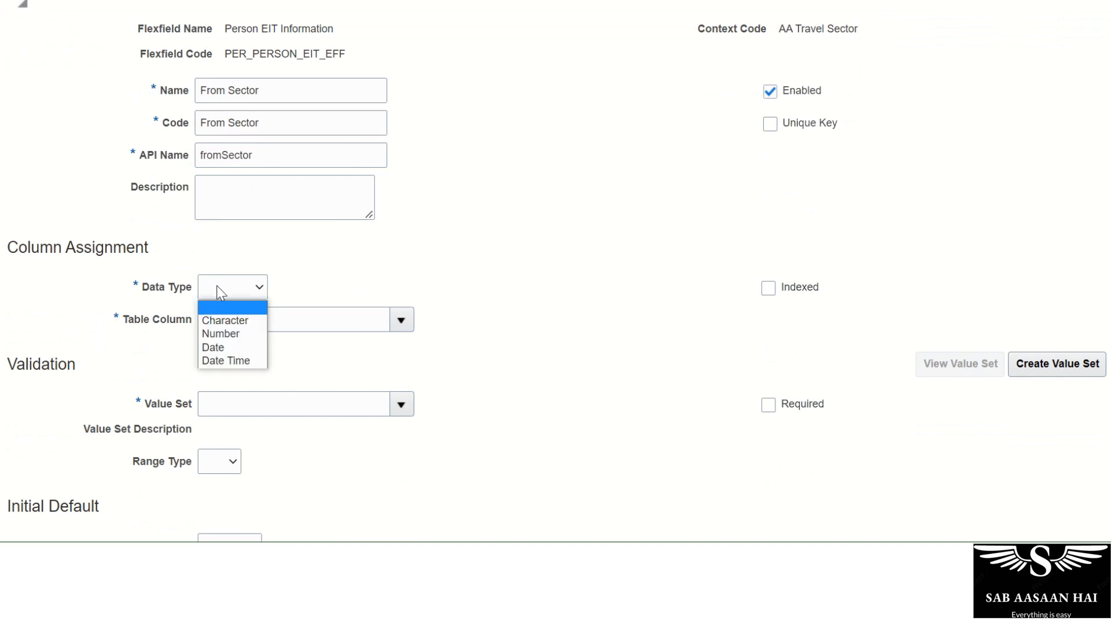
{"action": "left_click", "coordinate": [219, 320]}
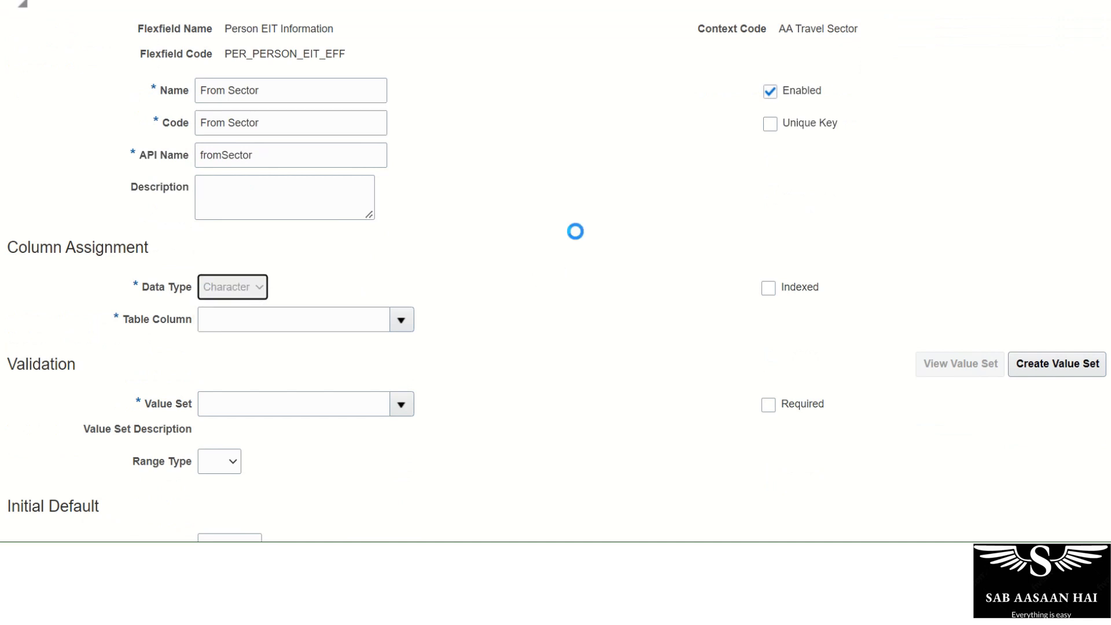
Try 'Char' as the value set, clear it, and bring up the value set list instead.
{"action": "left_click", "coordinate": [272, 400]}
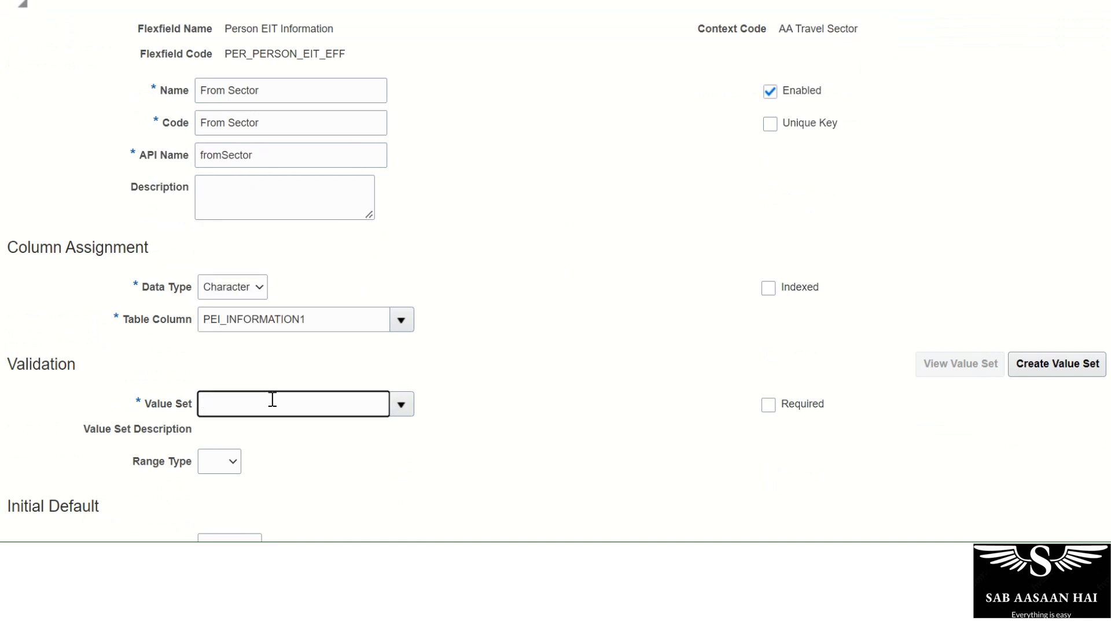
{"action": "type", "text": "Char"}
{"action": "key", "text": "Tab"}
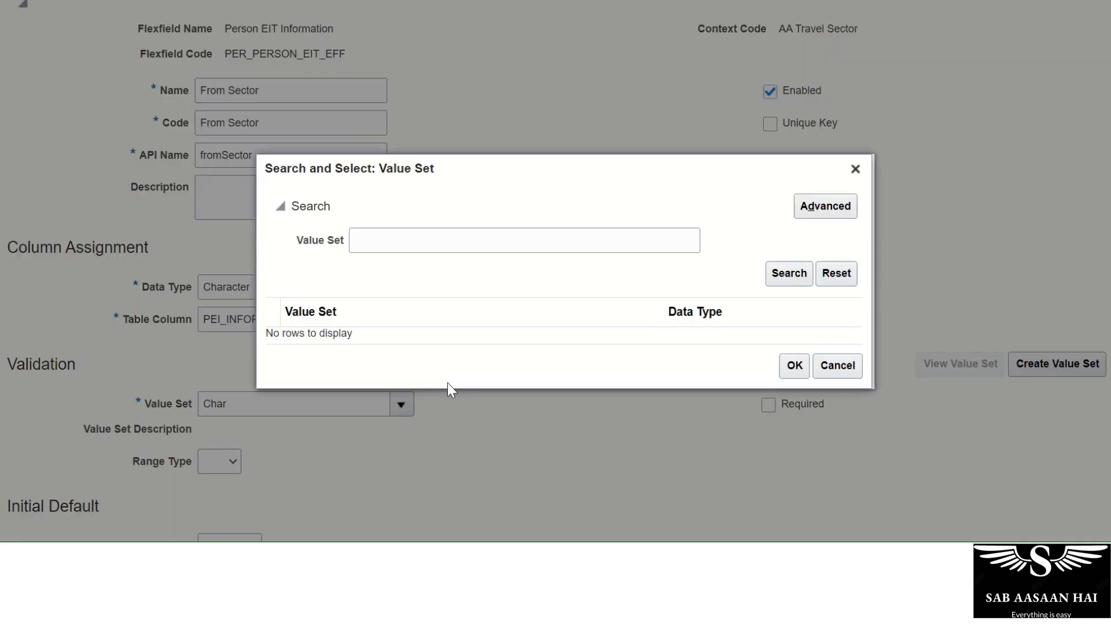
{"action": "left_click", "coordinate": [837, 366]}
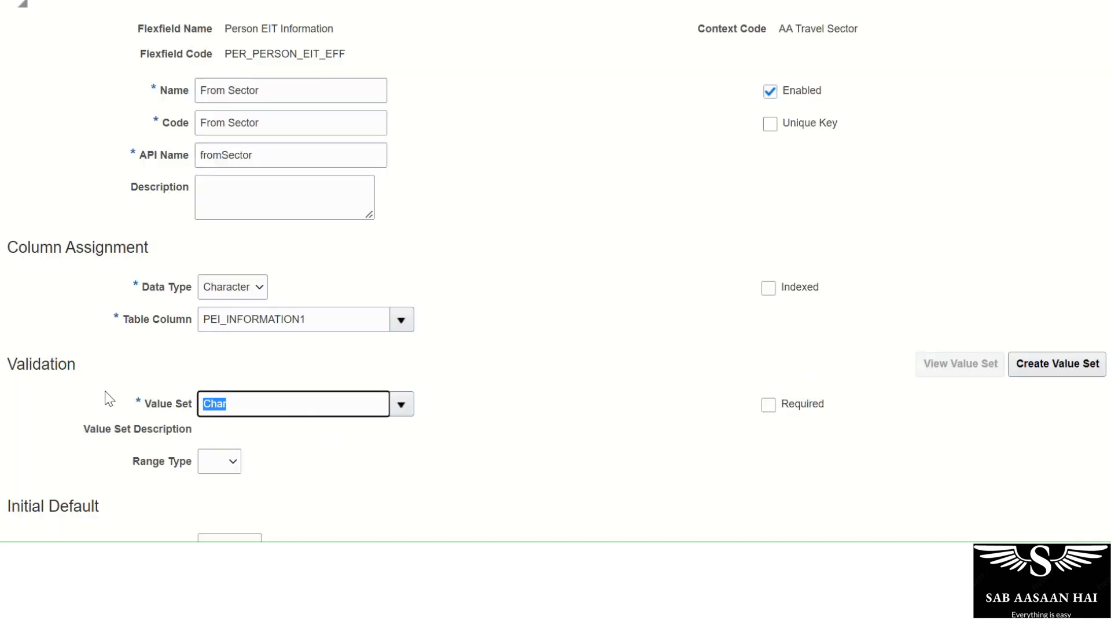
{"action": "key", "text": "BackSpace"}
{"action": "left_click", "coordinate": [401, 404]}
Give From Sector display size 15 and display height 5, then save and close the segment.
{"action": "scroll", "coordinate": [517, 334], "scroll_direction": "down", "scroll_amount": 5}
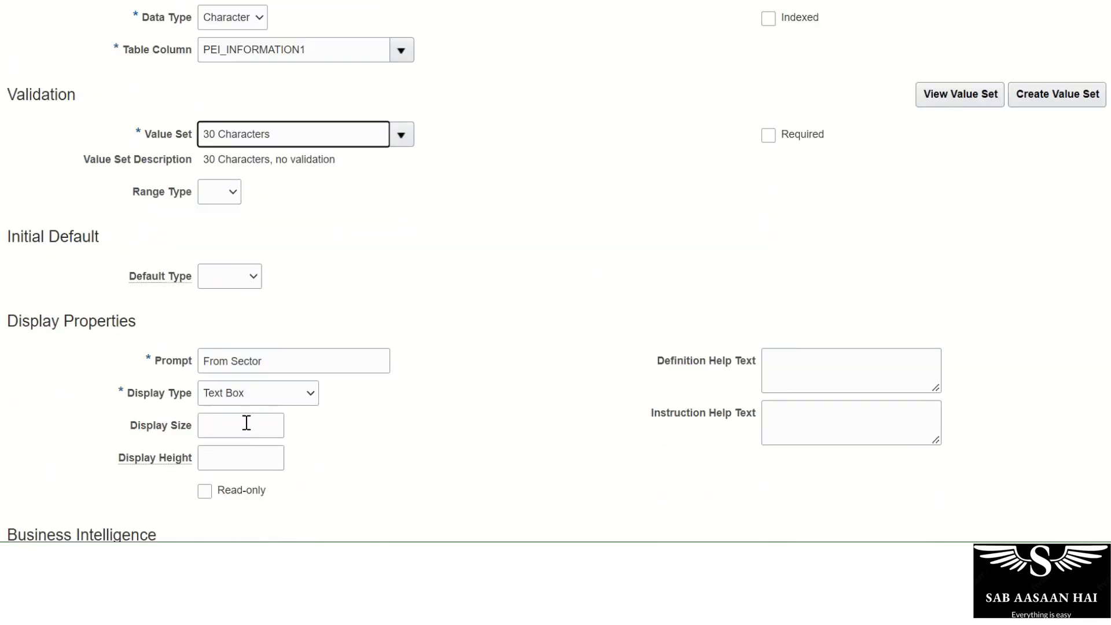
{"action": "left_click", "coordinate": [245, 424]}
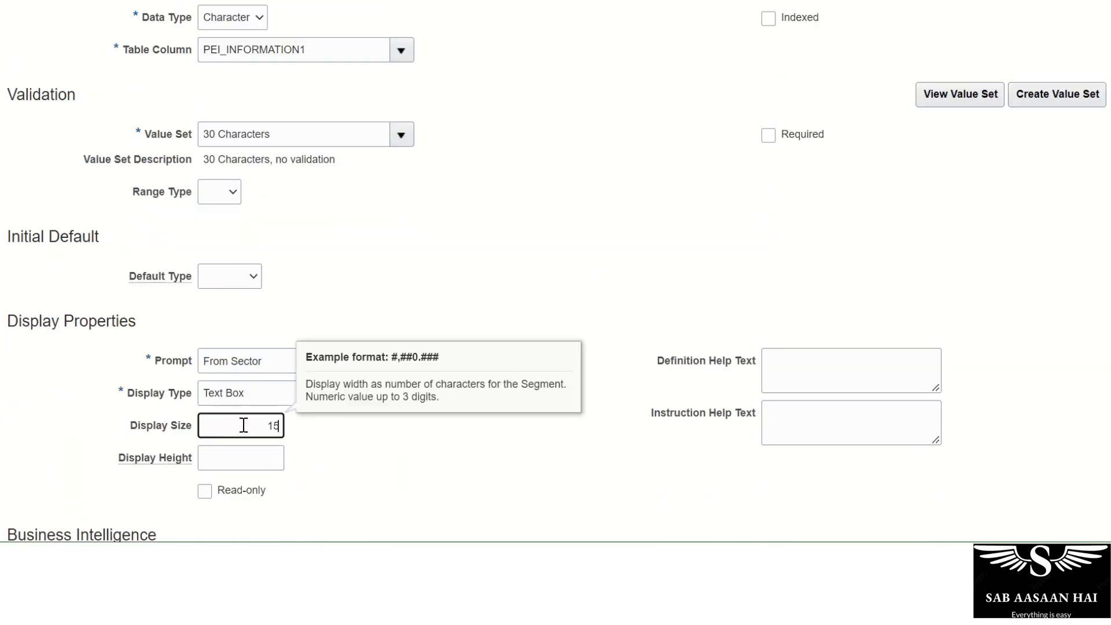
{"action": "key", "text": "Tab"}
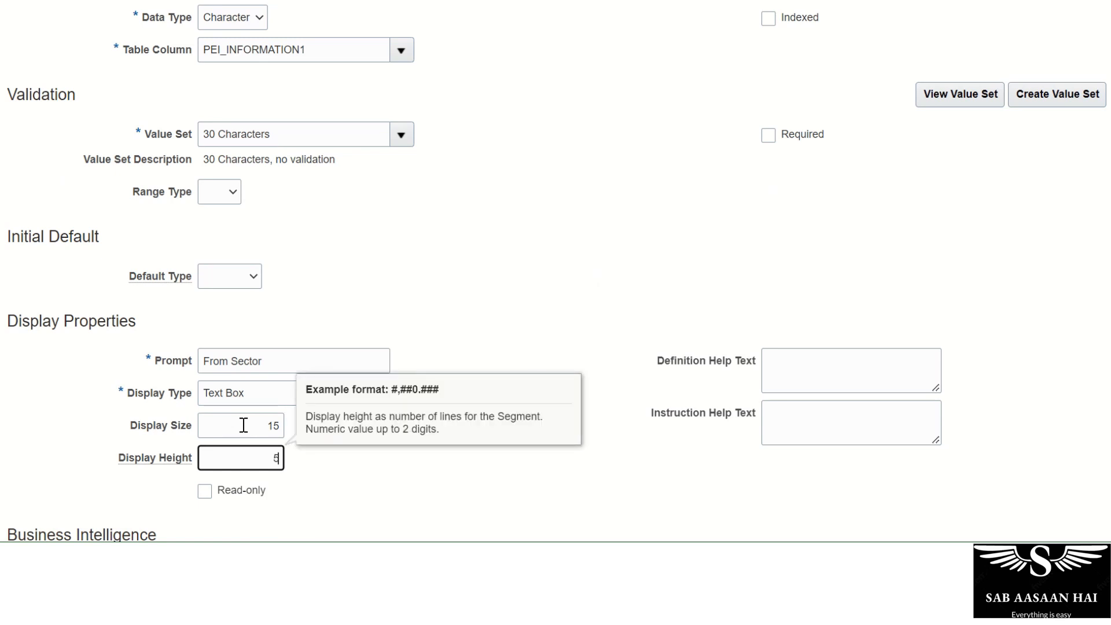
{"action": "key", "text": "Tab"}
{"action": "scroll", "coordinate": [506, 425], "scroll_direction": "up", "scroll_amount": 6}
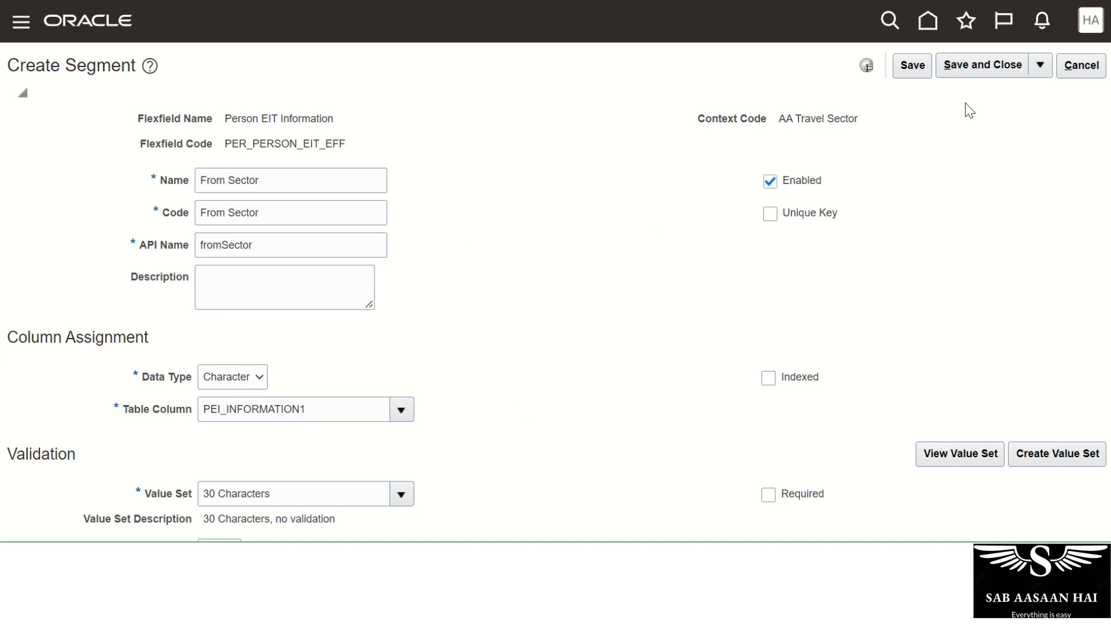
{"action": "left_click", "coordinate": [913, 65]}
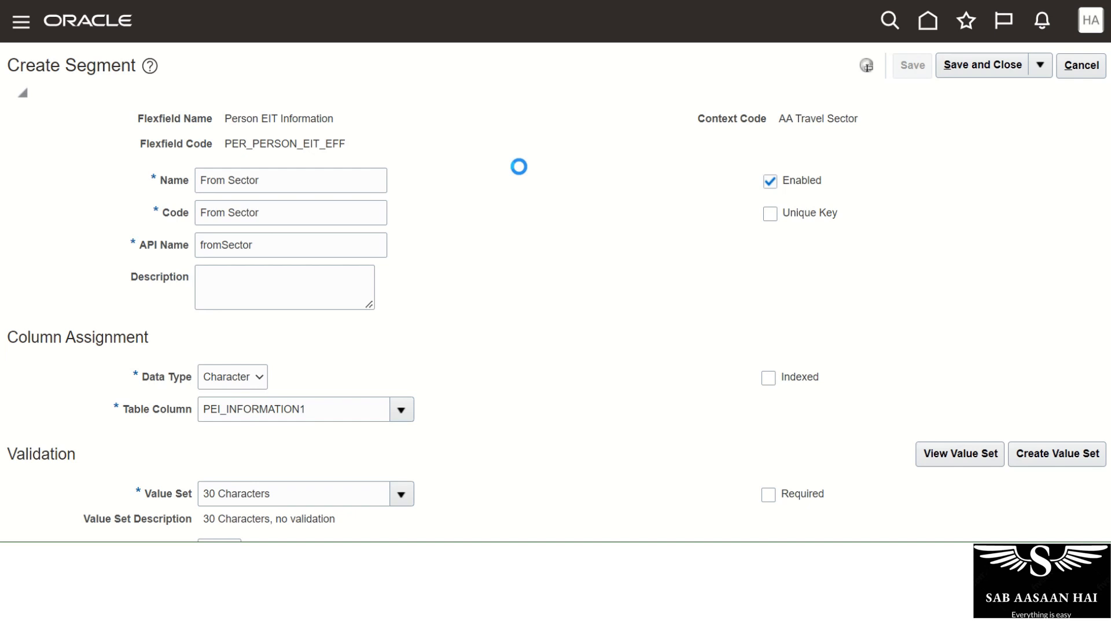
{"action": "left_click", "coordinate": [978, 66]}
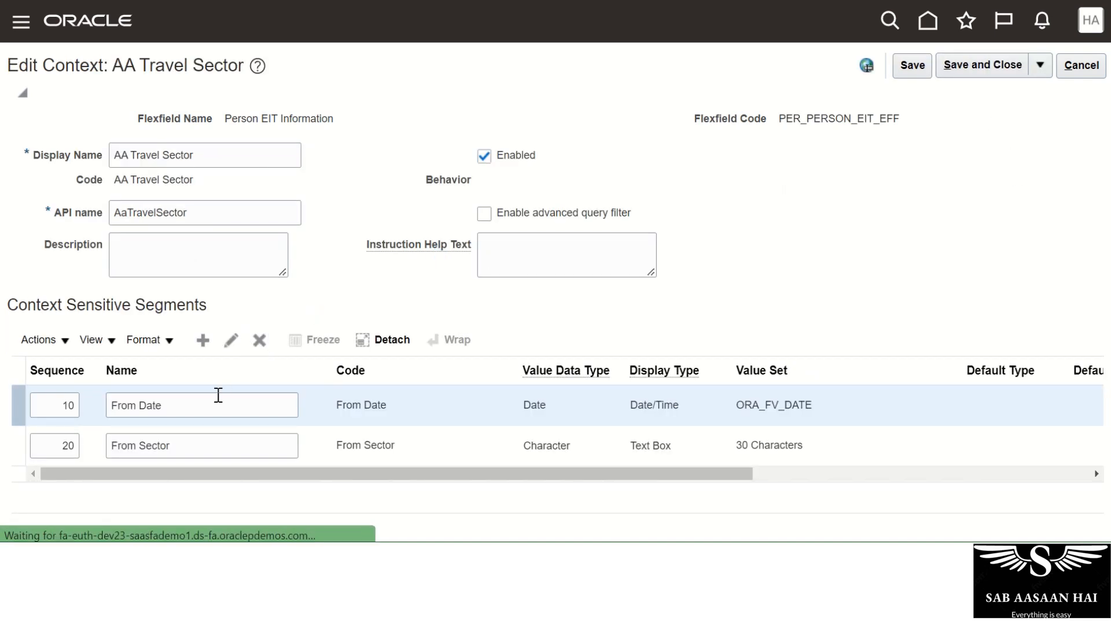
Mark the From Date segment as a unique key and save it back to the context.
{"action": "left_click", "coordinate": [211, 404]}
{"action": "left_click", "coordinate": [233, 342]}
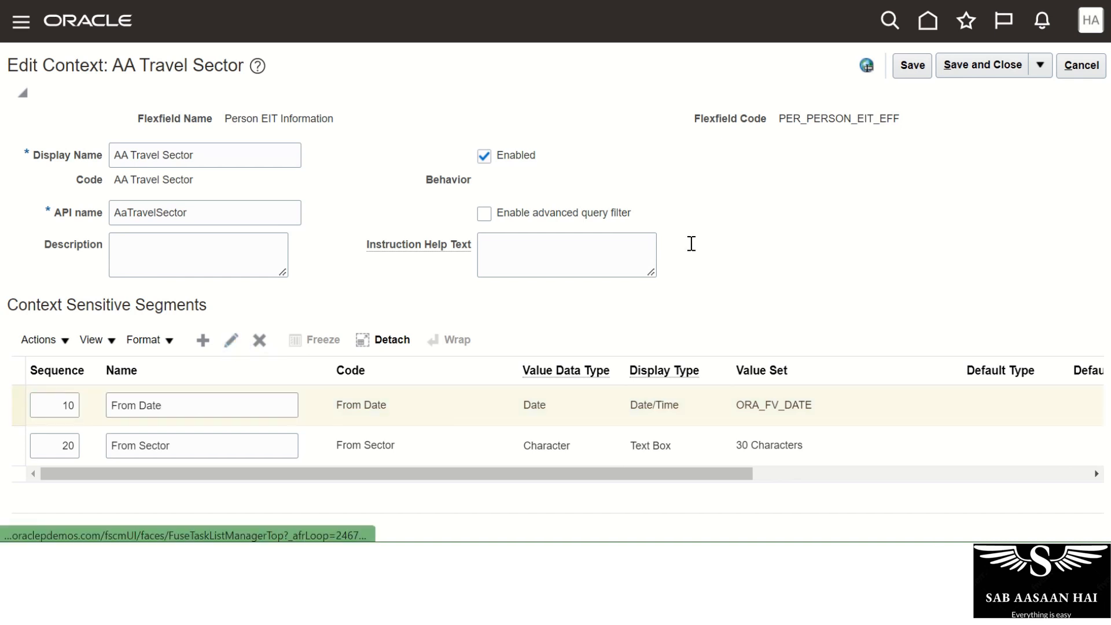
{"action": "left_click", "coordinate": [771, 215]}
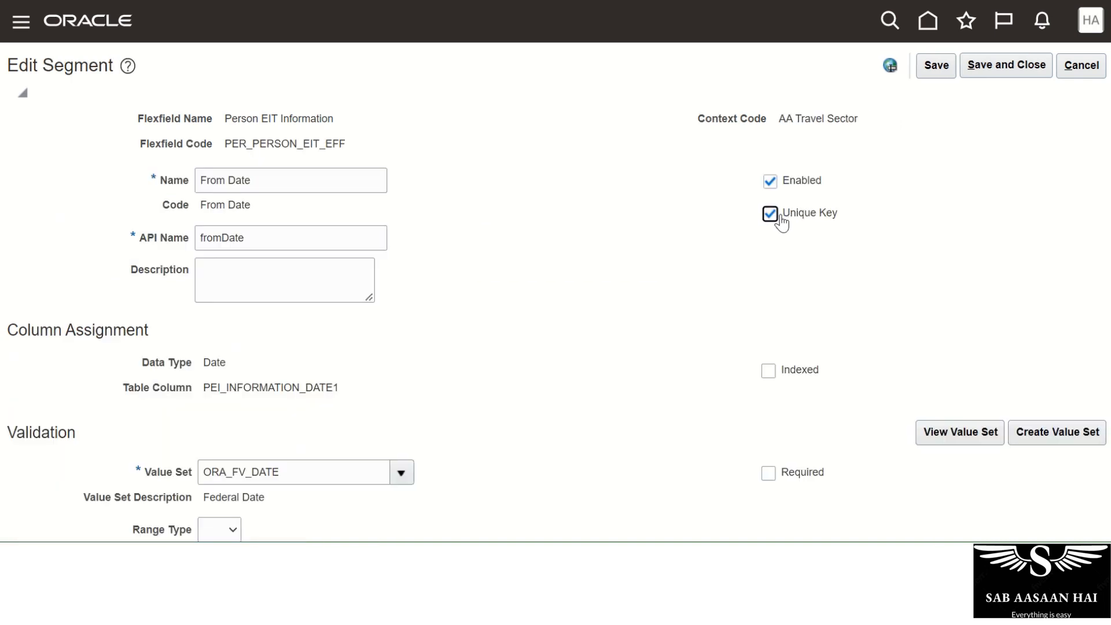
{"action": "left_click", "coordinate": [936, 65]}
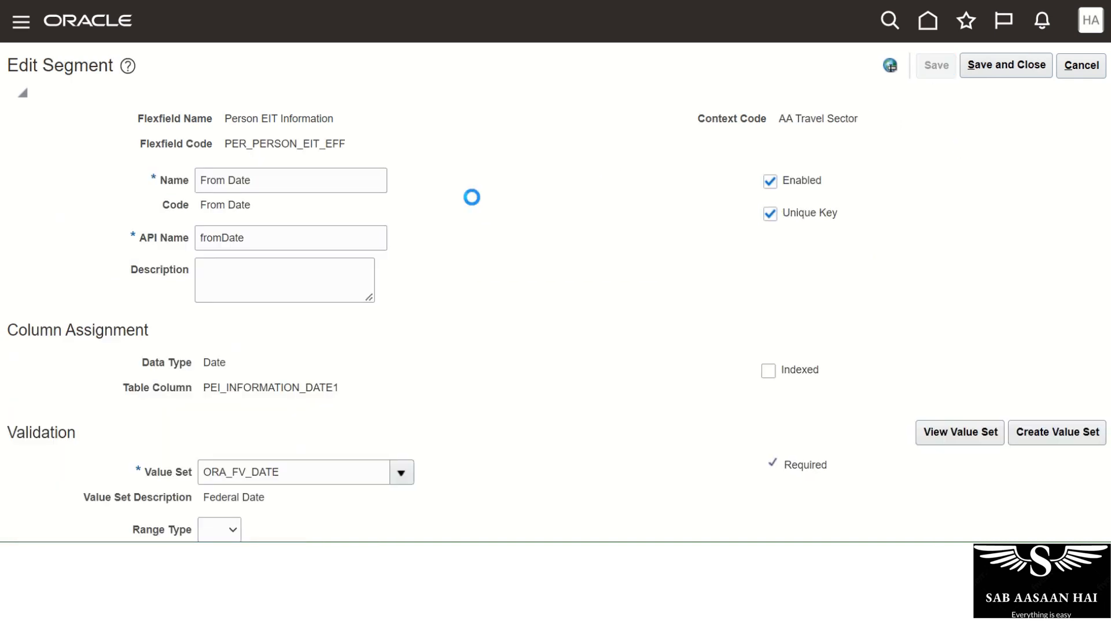
{"action": "left_click", "coordinate": [977, 70]}
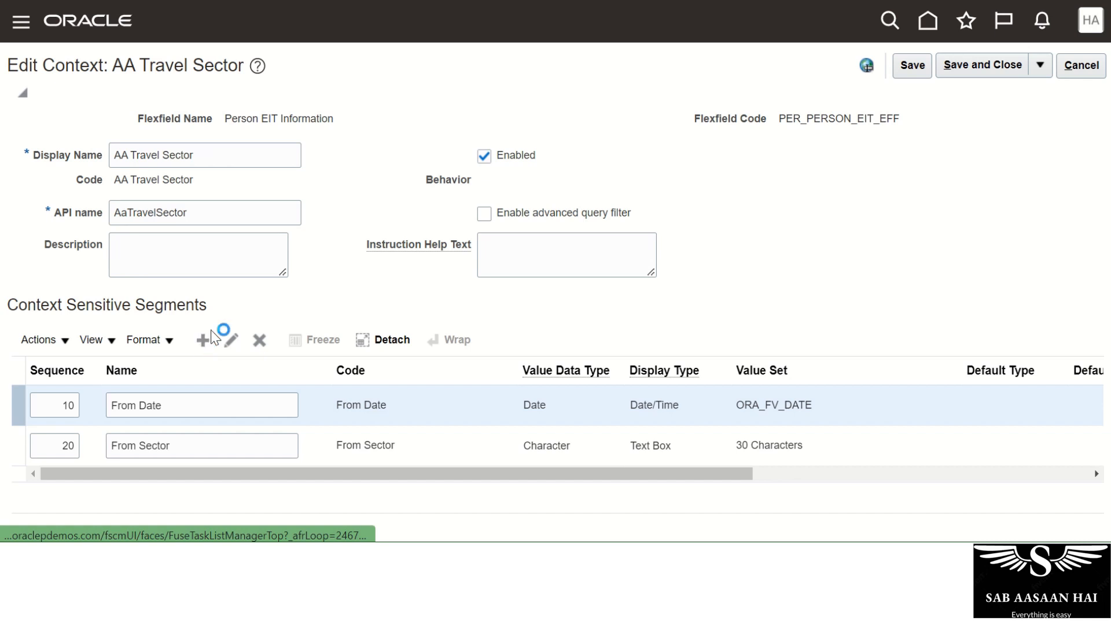
{"action": "left_click", "coordinate": [211, 332]}
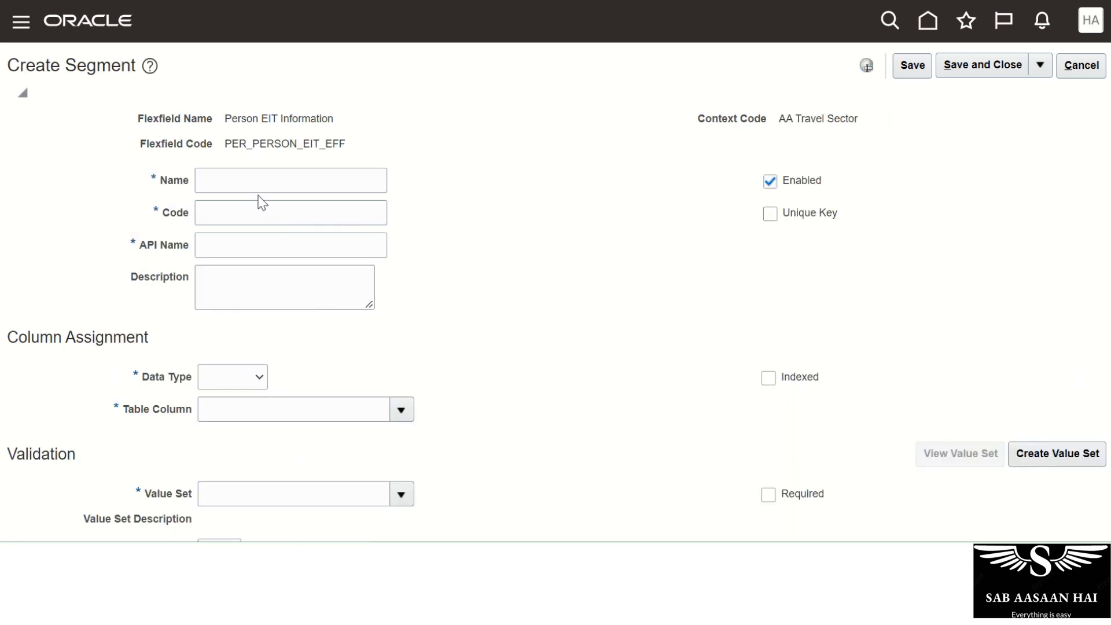
Create a To Sector segment of Character type using the 30 Characters value set.
{"action": "left_click", "coordinate": [260, 181]}
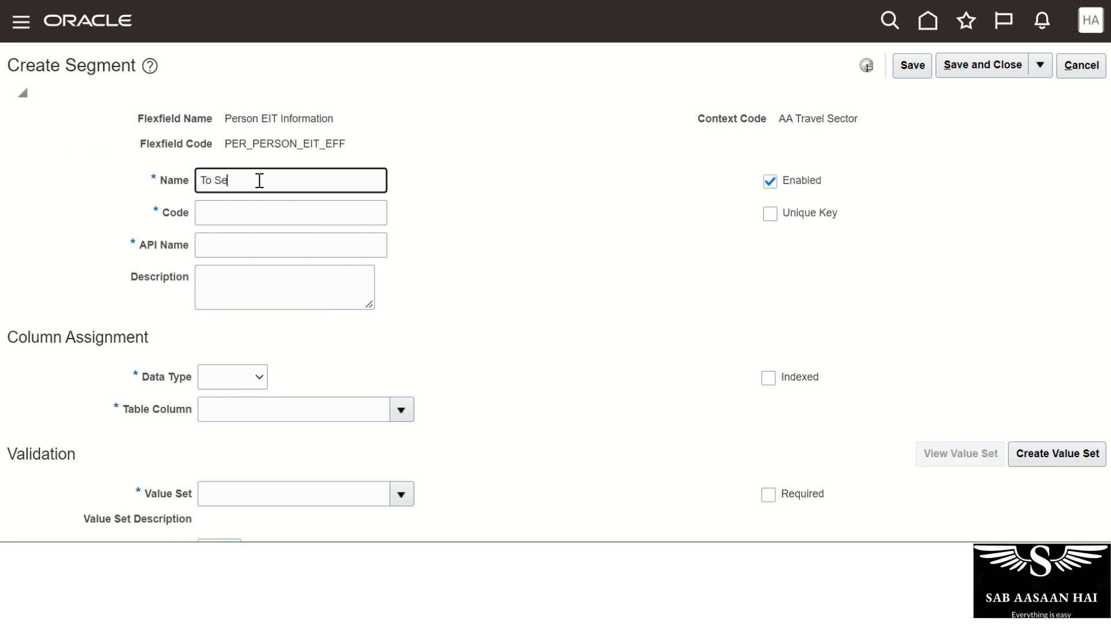
{"action": "key", "text": "Tab"}
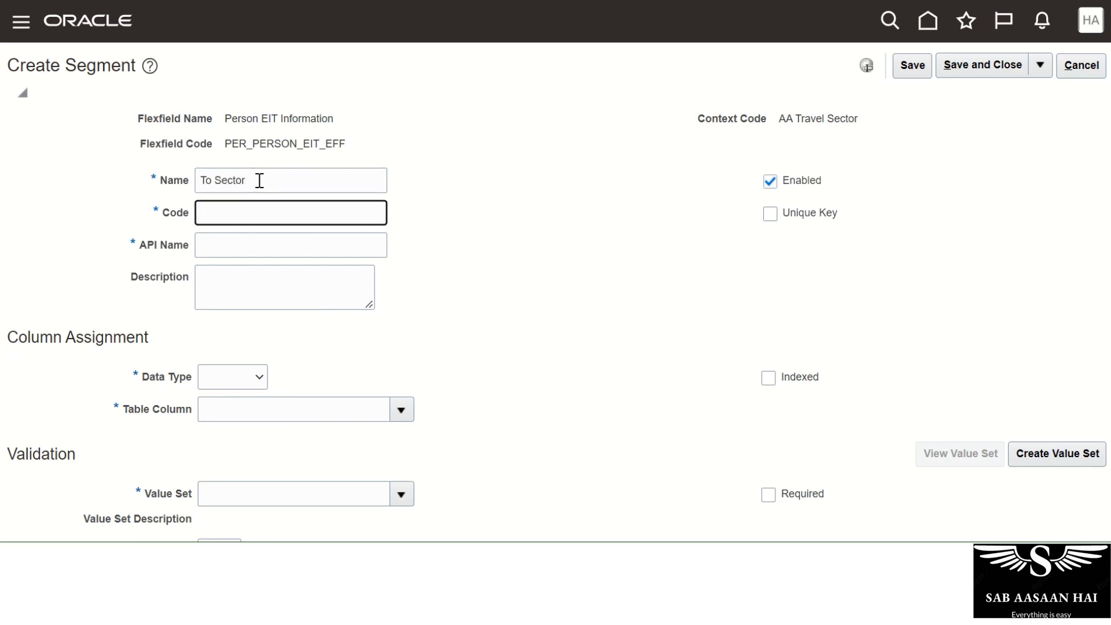
{"action": "key", "text": "Tab"}
{"action": "key", "text": "Tab"}
{"action": "key", "text": "Tab"}
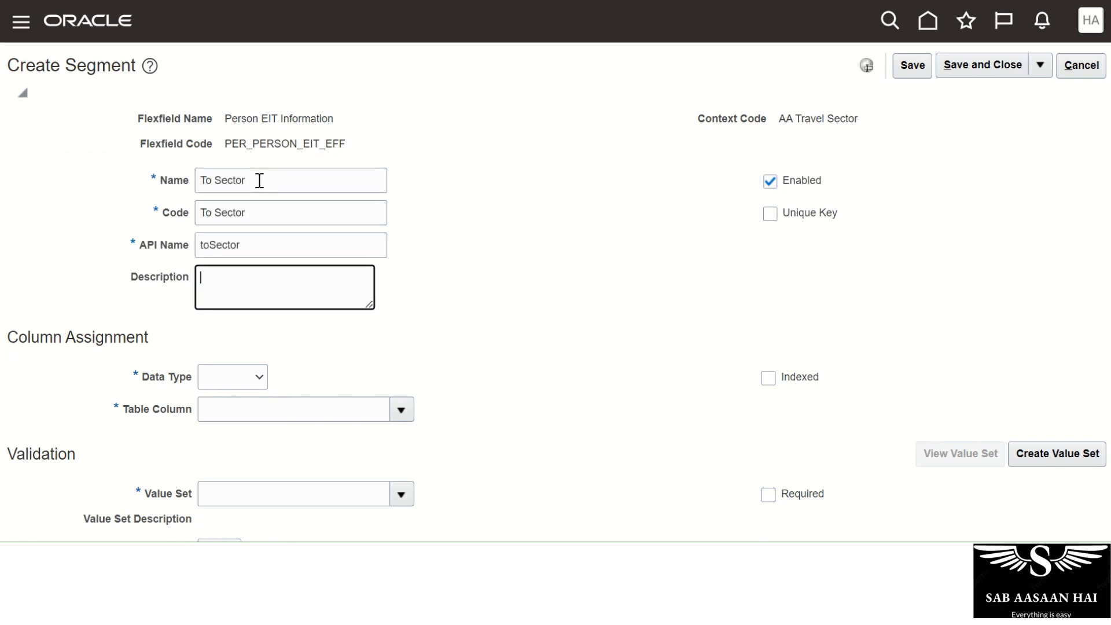
{"action": "scroll", "coordinate": [281, 250], "scroll_direction": "down", "scroll_amount": 3}
{"action": "left_click", "coordinate": [242, 196]}
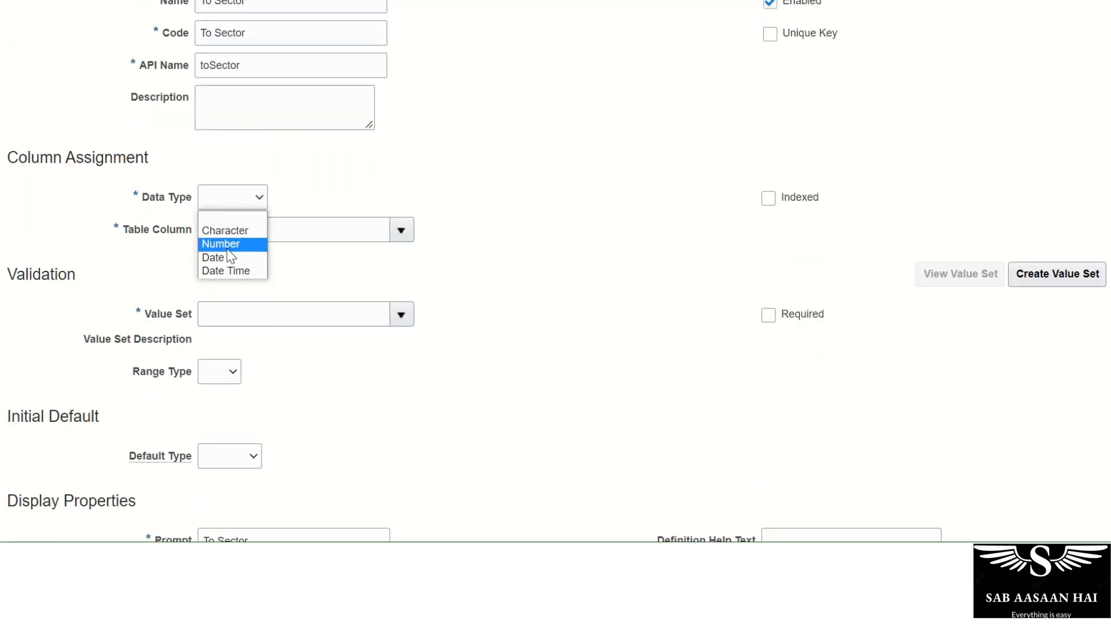
{"action": "left_click", "coordinate": [232, 225]}
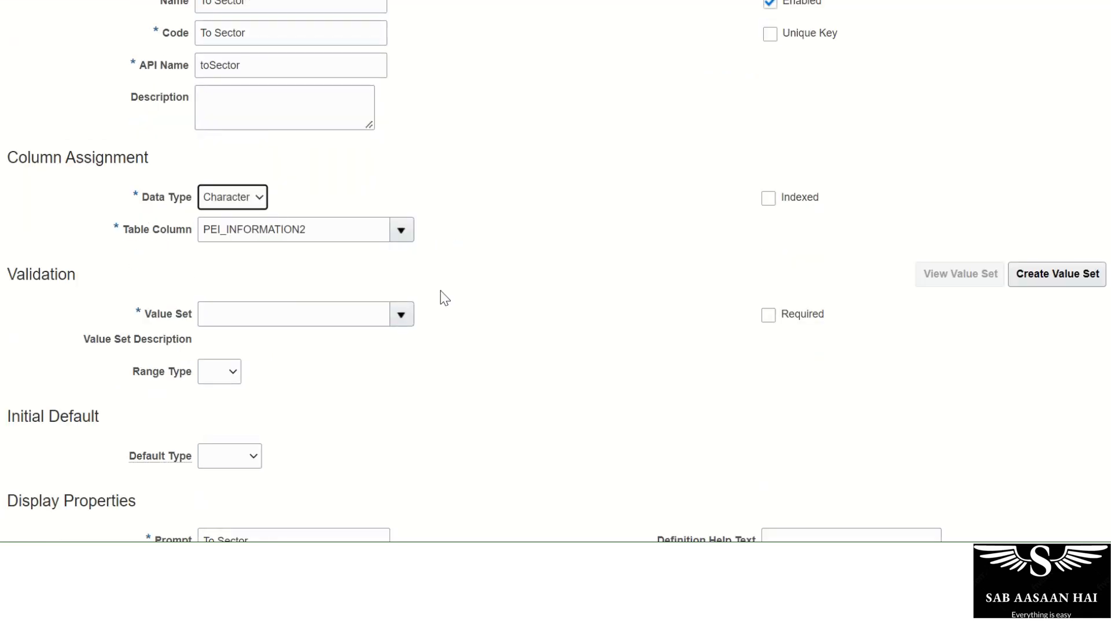
{"action": "left_click", "coordinate": [402, 316]}
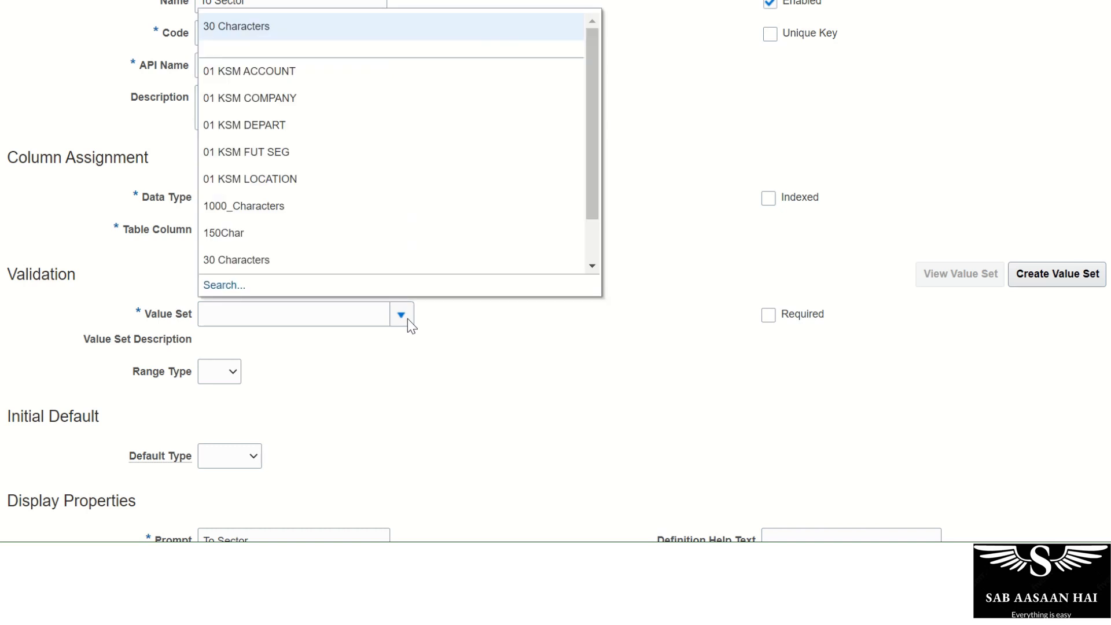
{"action": "left_click", "coordinate": [287, 290]}
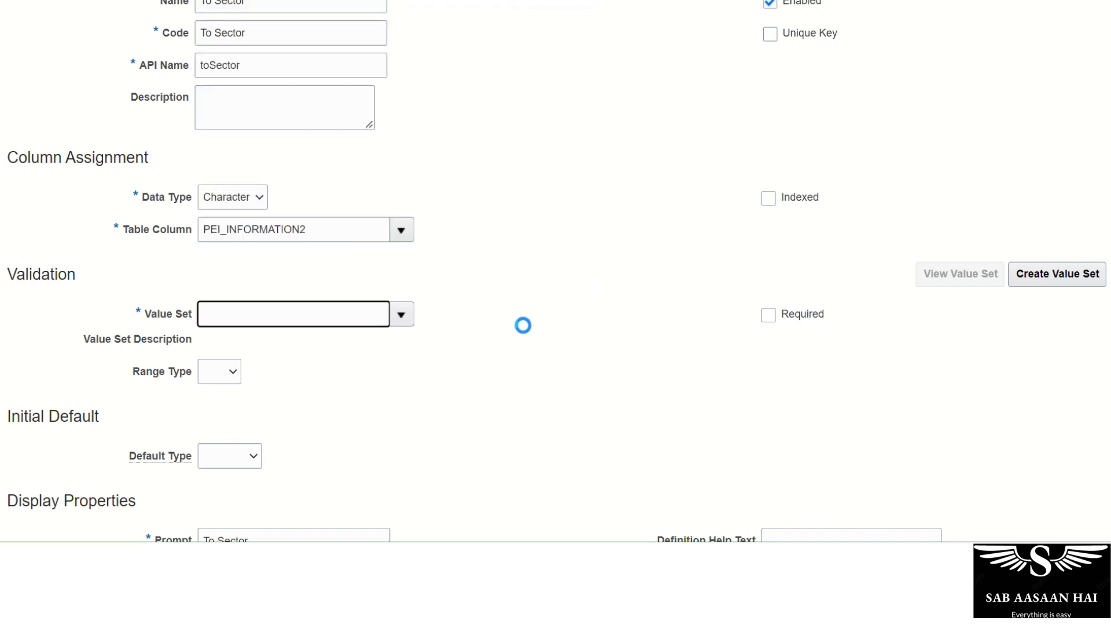
{"action": "left_click", "coordinate": [529, 326]}
Set To Sector display size 15 and height 5, then save and close it.
{"action": "scroll", "coordinate": [531, 328], "scroll_direction": "down", "scroll_amount": 3}
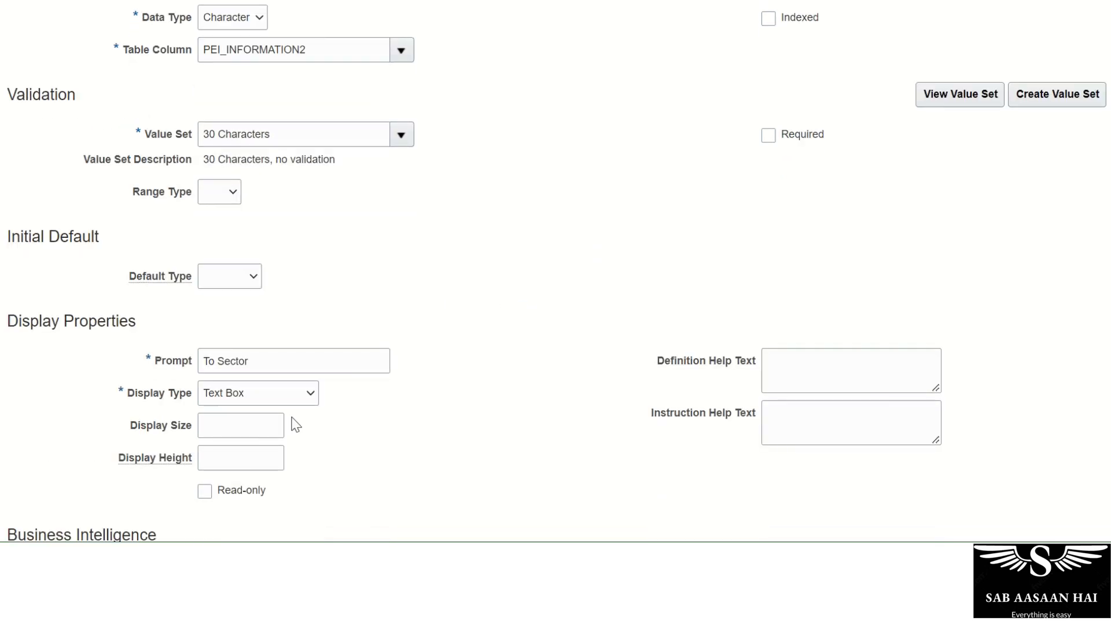
{"action": "left_click", "coordinate": [244, 427]}
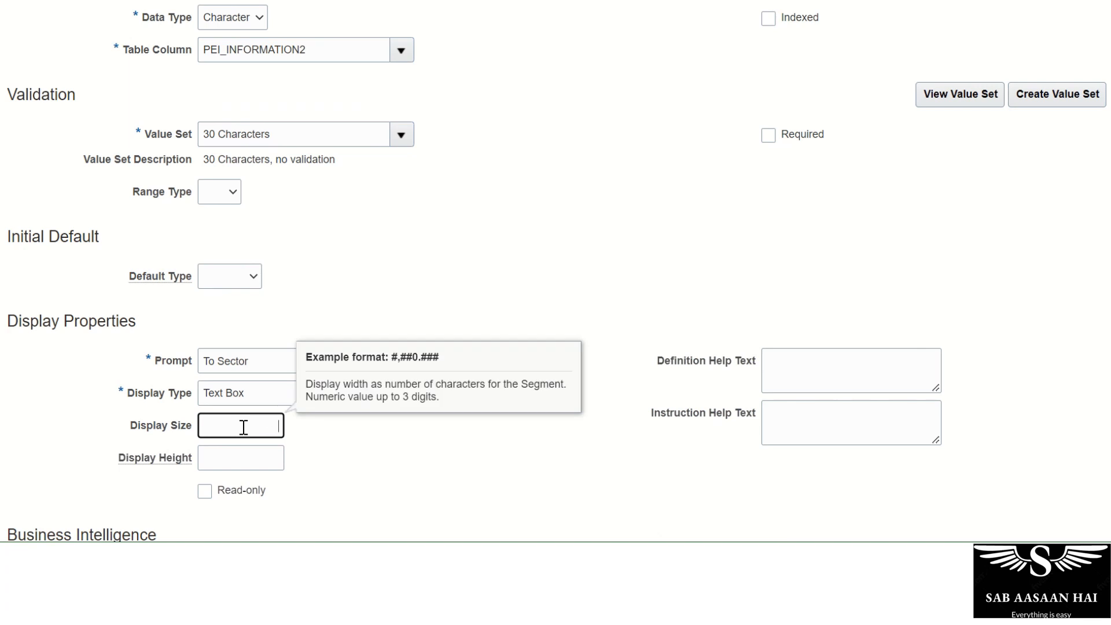
{"action": "type", "text": "15"}
{"action": "key", "text": "Tab"}
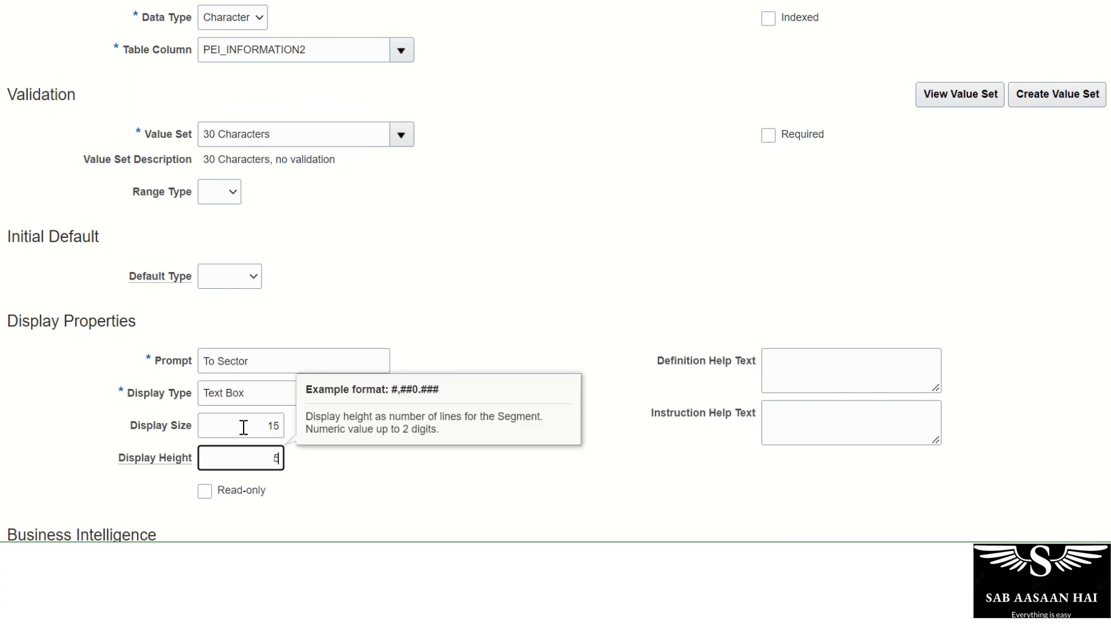
{"action": "type", "text": "5"}
{"action": "key", "text": "Tab"}
{"action": "scroll", "coordinate": [527, 431], "scroll_direction": "up", "scroll_amount": 6}
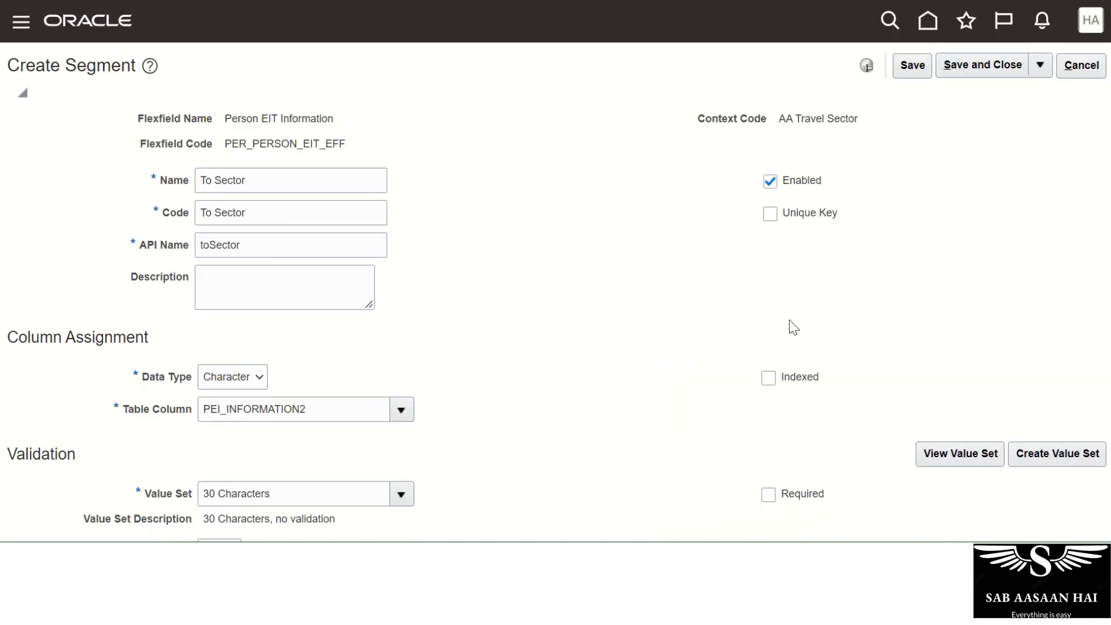
{"action": "left_click", "coordinate": [908, 79]}
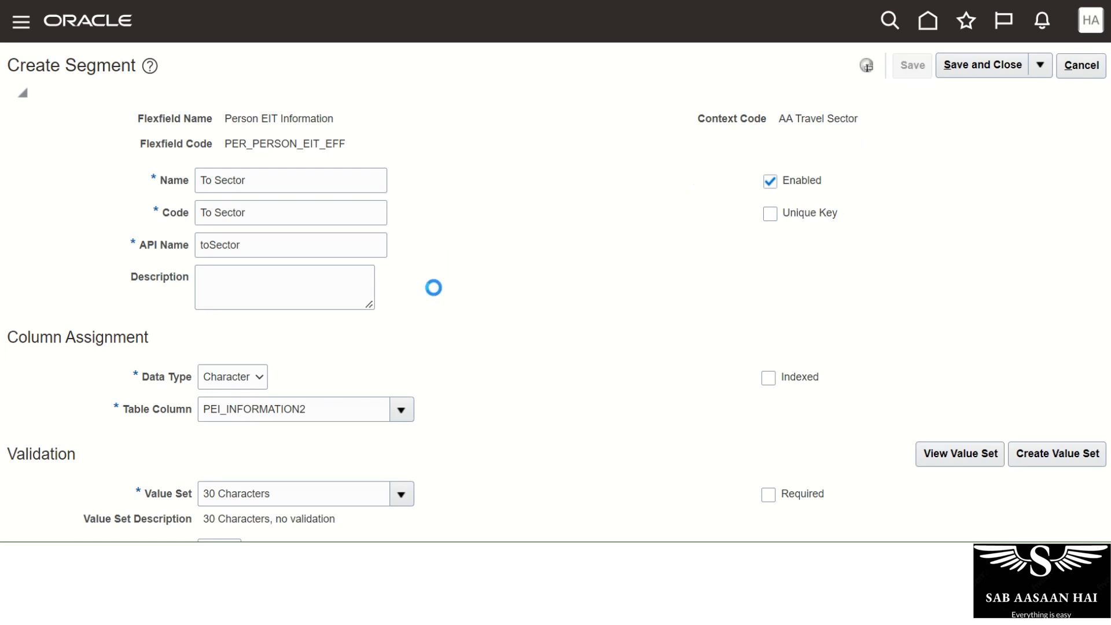
{"action": "left_click", "coordinate": [964, 74]}
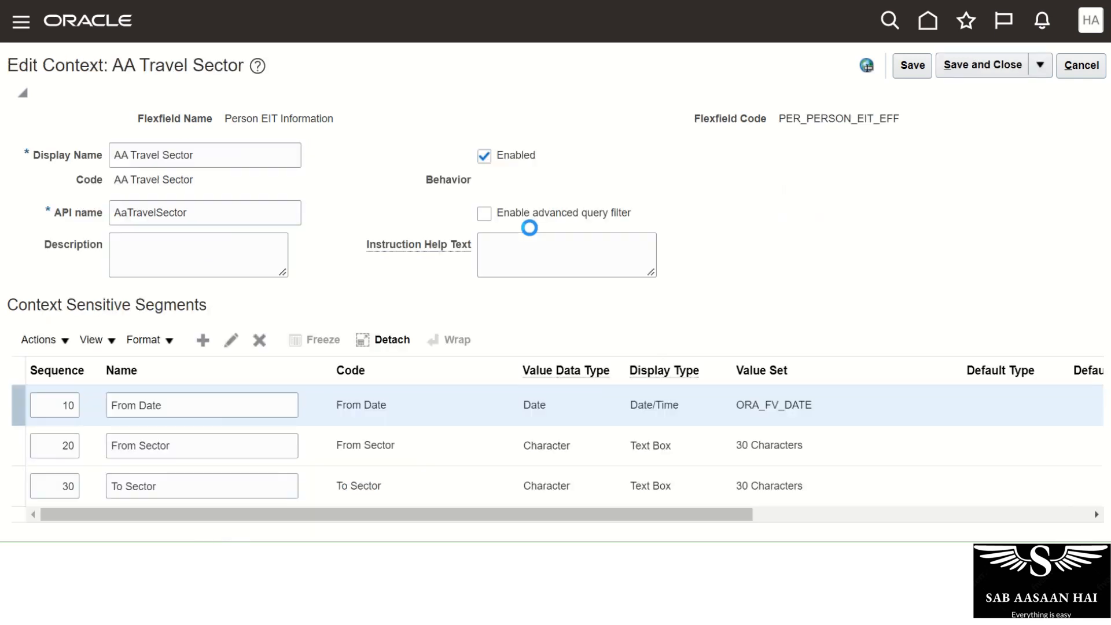
Add a new AirFare segment with the Number data type.
{"action": "scroll", "coordinate": [548, 276], "scroll_direction": "down", "scroll_amount": 2}
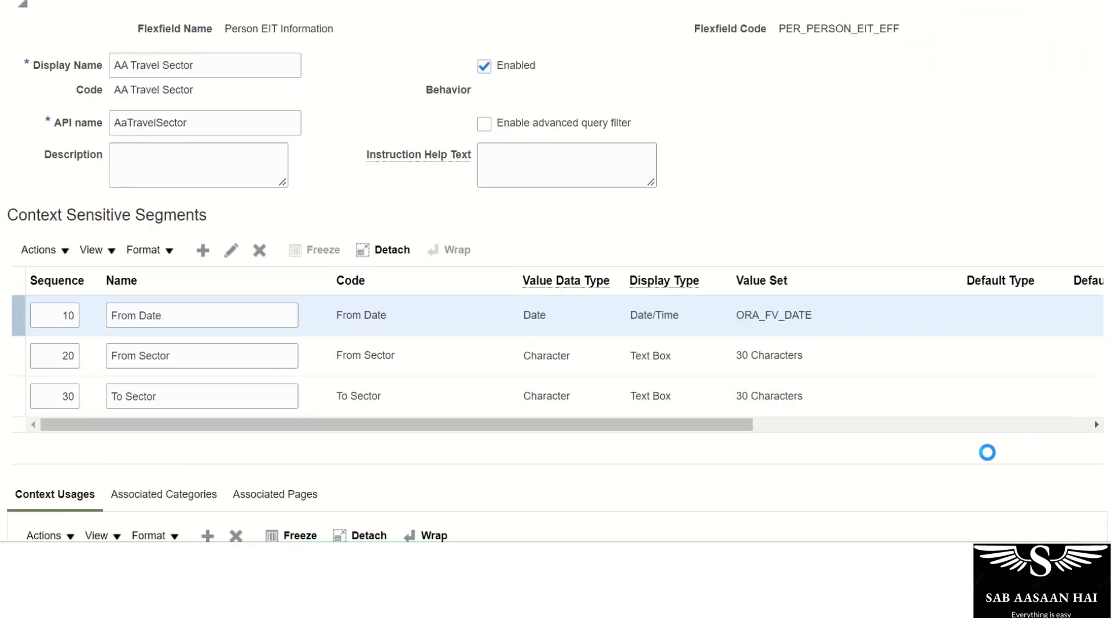
{"action": "left_click", "coordinate": [203, 251]}
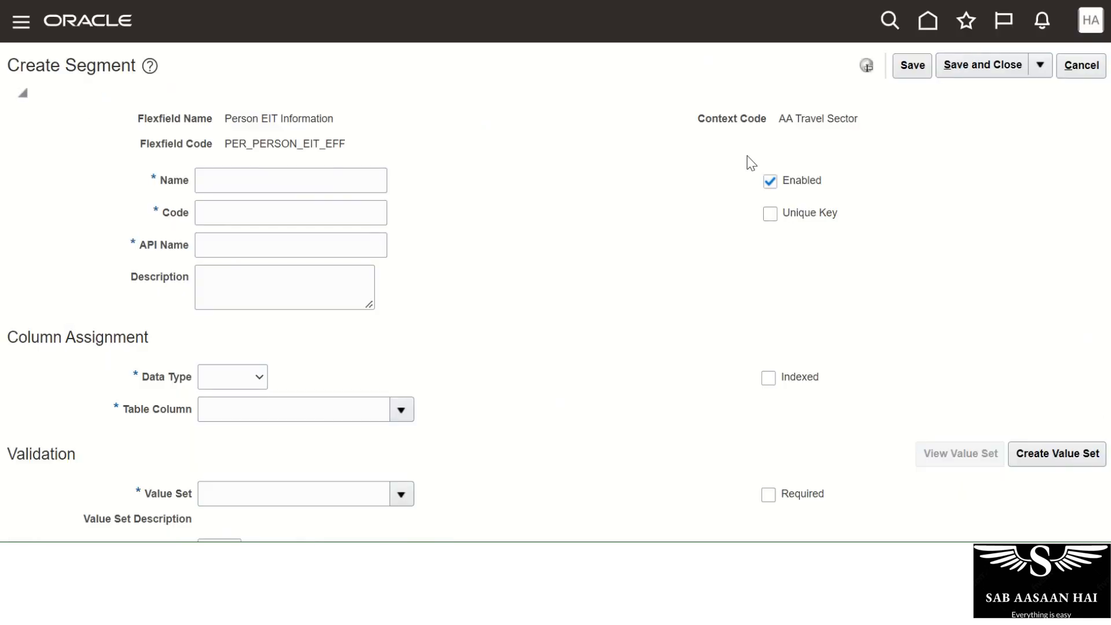
{"action": "left_click", "coordinate": [287, 182]}
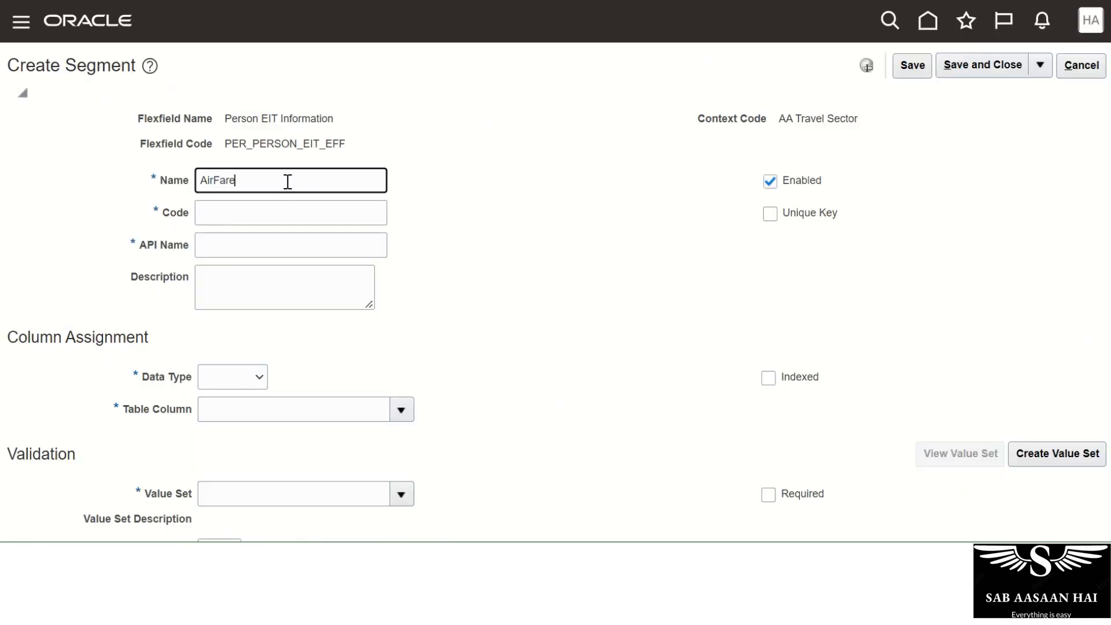
{"action": "key", "text": "Tab"}
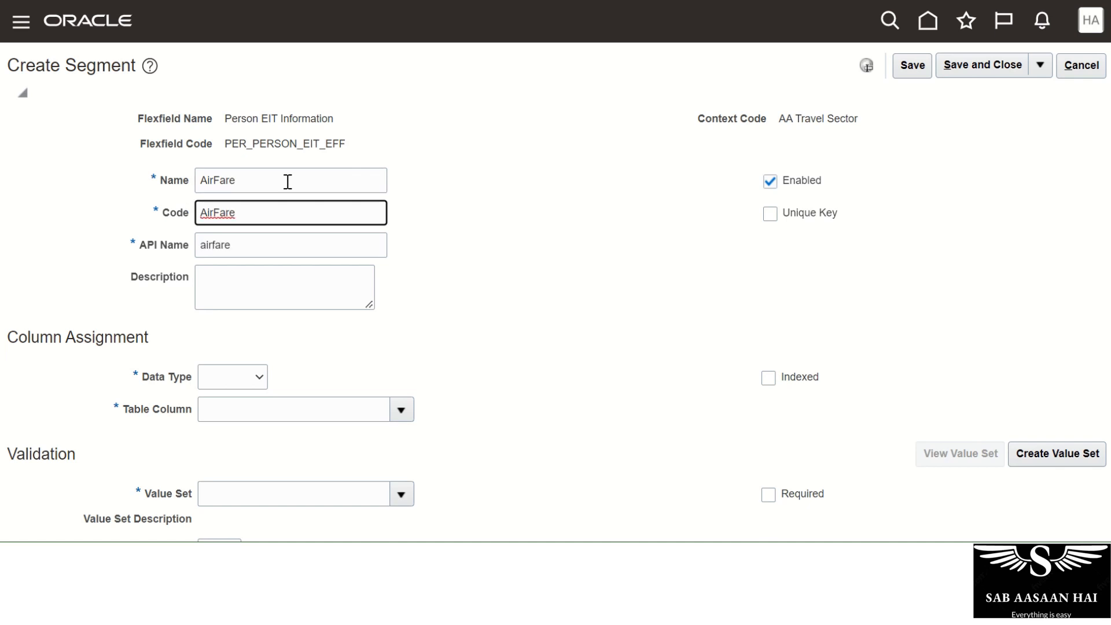
{"action": "key", "text": "Tab"}
{"action": "key", "text": "Tab"}
{"action": "key", "text": "Tab"}
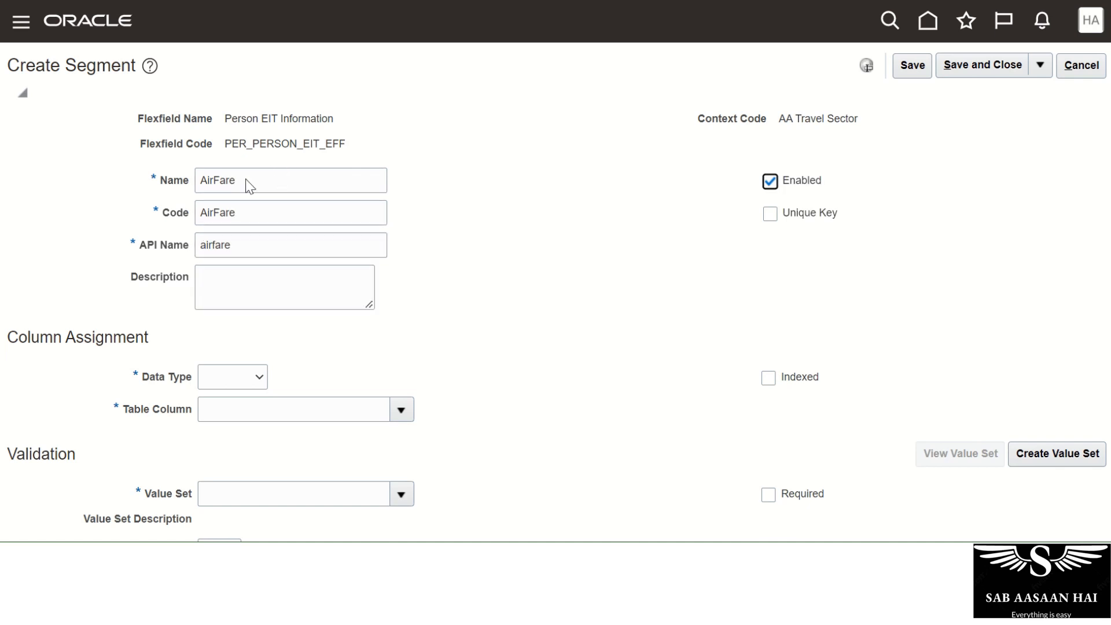
{"action": "left_click", "coordinate": [234, 375]}
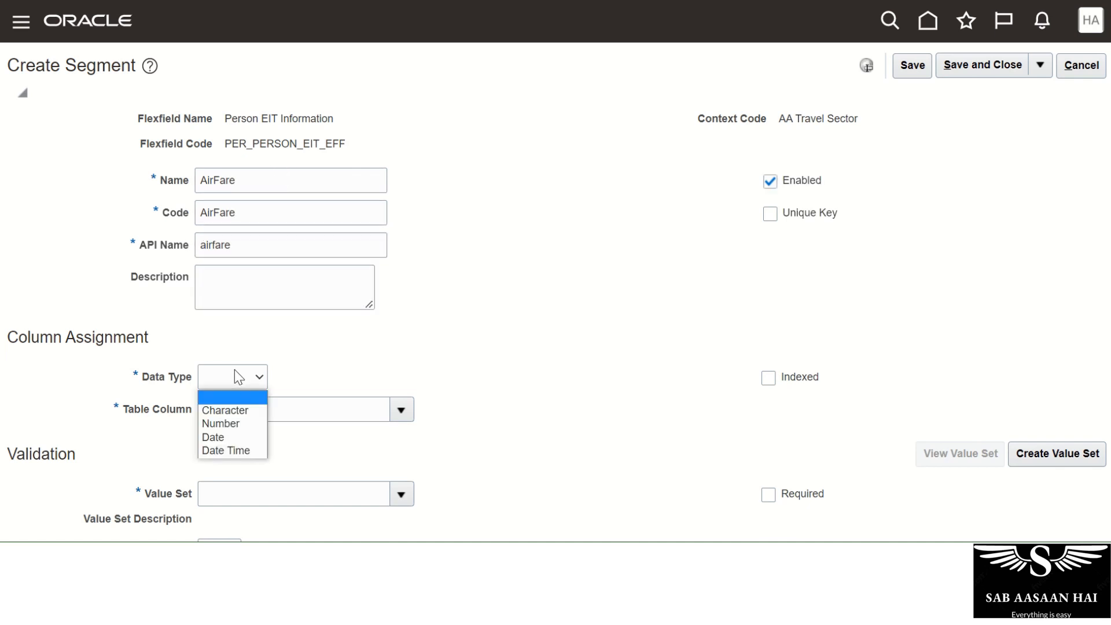
{"action": "left_click", "coordinate": [226, 423]}
Search value sets for 'Num' and assign Number 10 2 to AirFare.
{"action": "scroll", "coordinate": [457, 350], "scroll_direction": "down", "scroll_amount": 3}
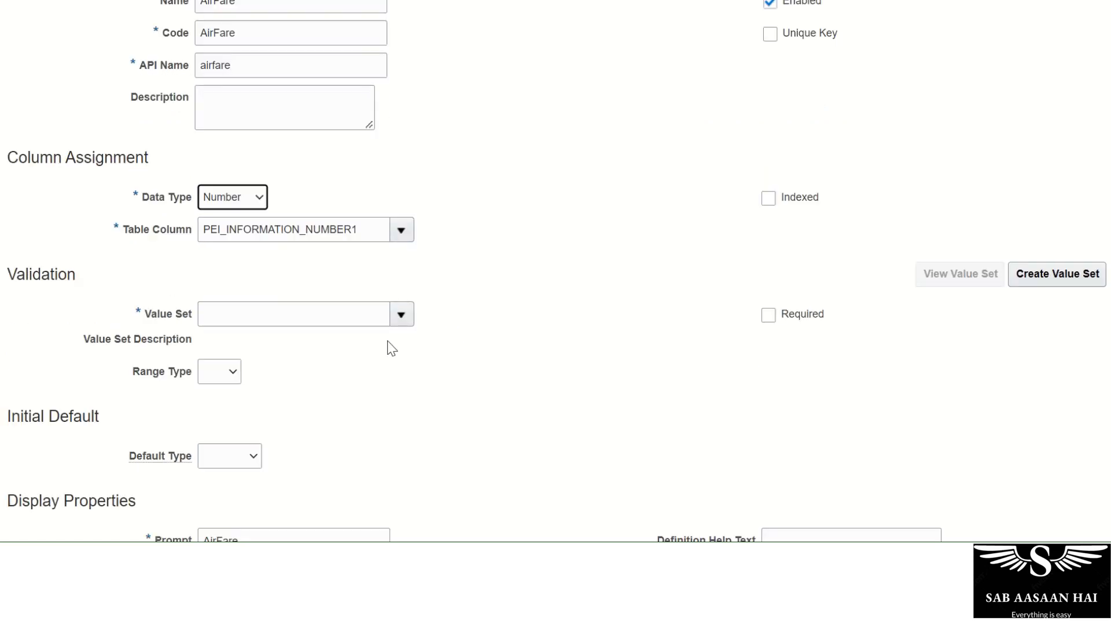
{"action": "left_click", "coordinate": [401, 315]}
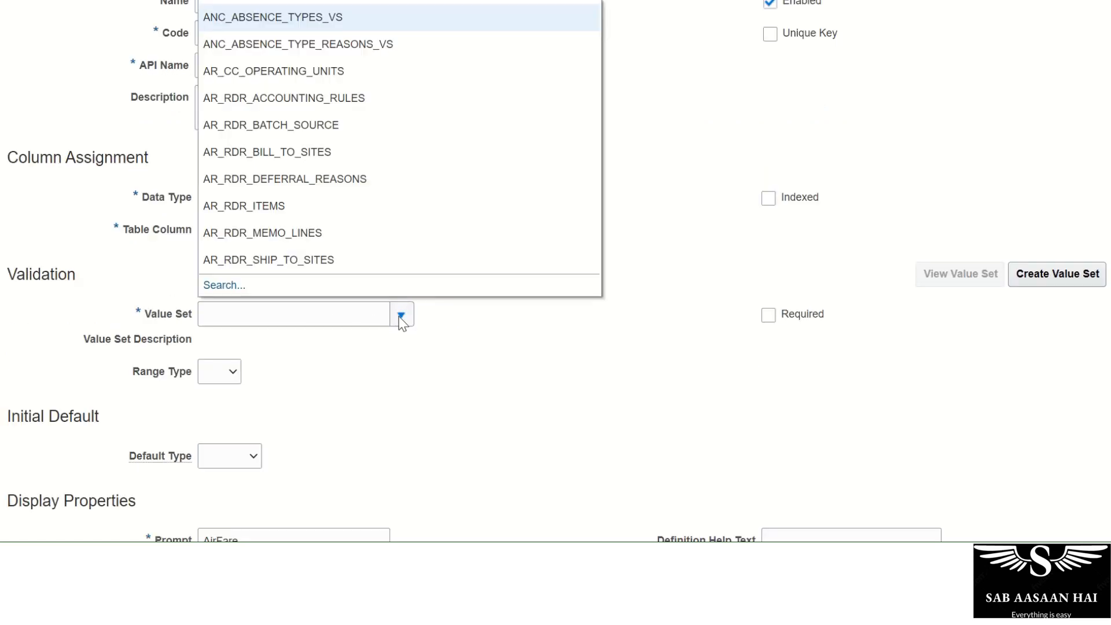
{"action": "left_click", "coordinate": [229, 286]}
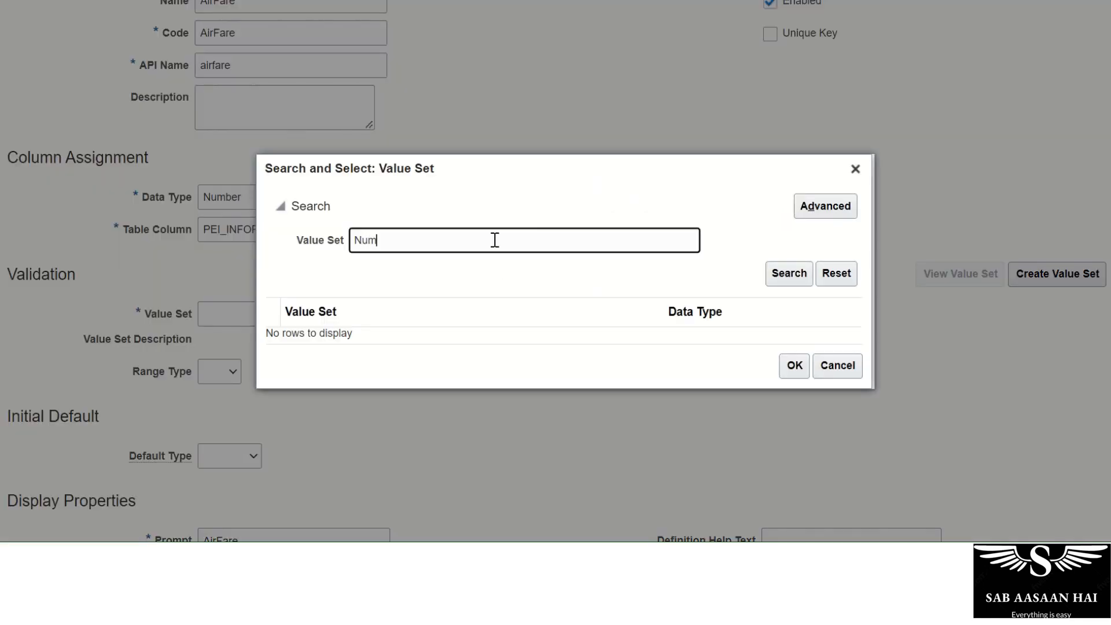
{"action": "key", "text": "Return"}
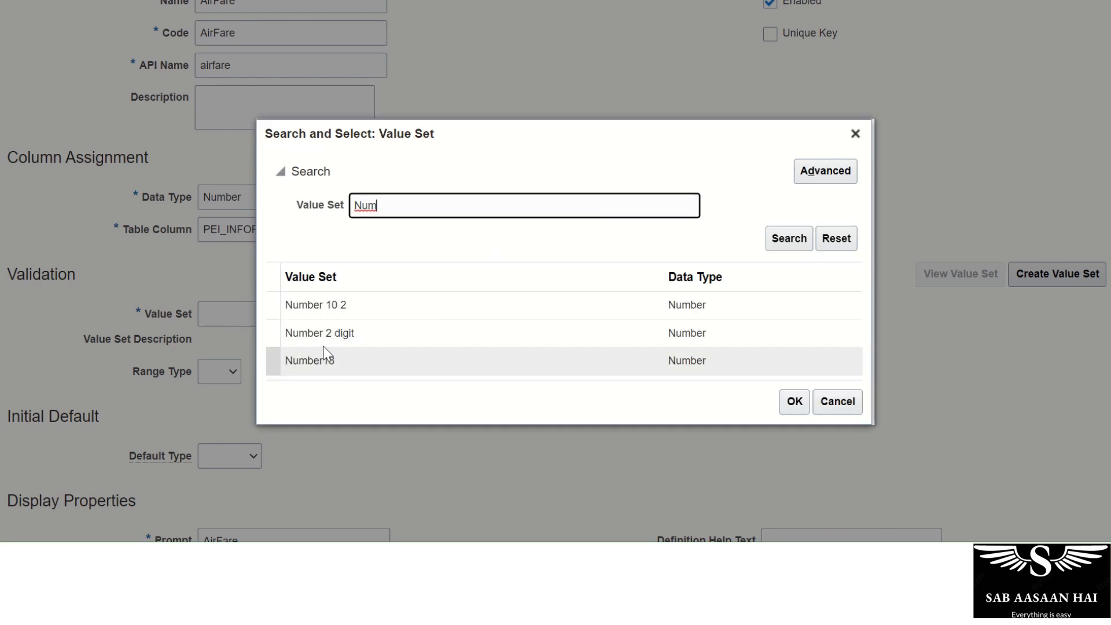
{"action": "left_click", "coordinate": [325, 339]}
{"action": "left_click", "coordinate": [324, 361]}
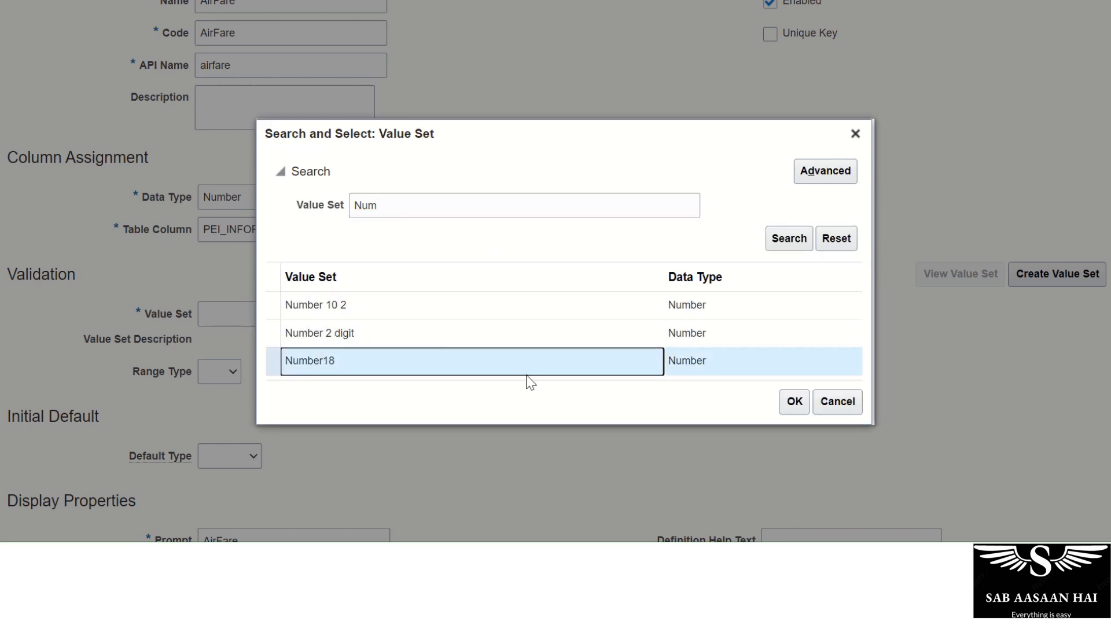
{"action": "left_click", "coordinate": [312, 281]}
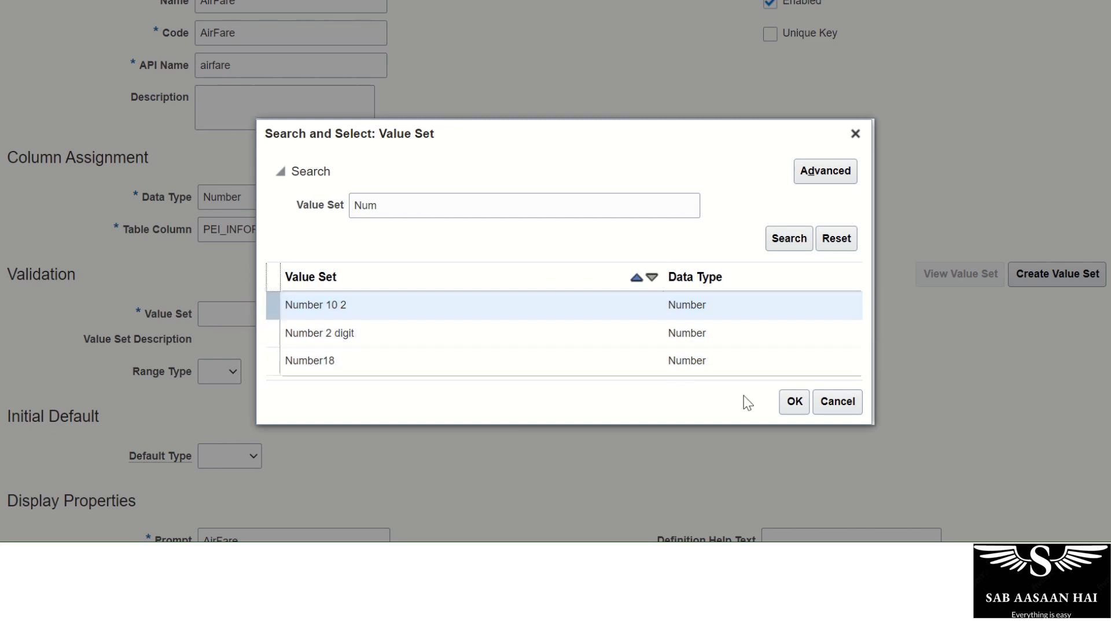
{"action": "left_click", "coordinate": [794, 402]}
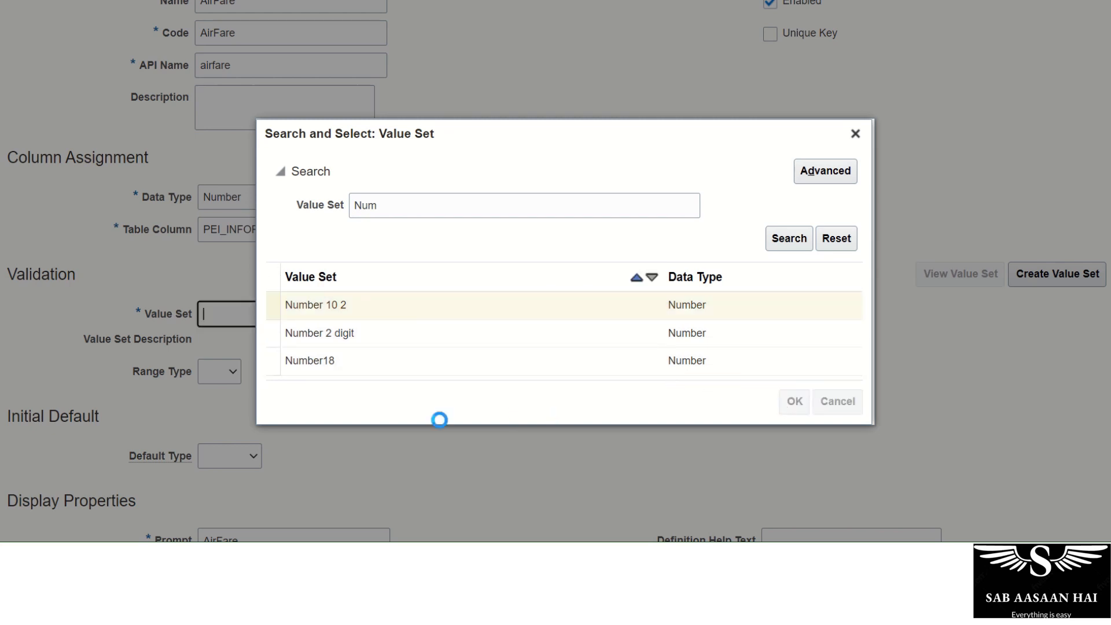
Set AirFare's display size and height to 5 and save the segment.
{"action": "scroll", "coordinate": [356, 439], "scroll_direction": "down", "scroll_amount": 3}
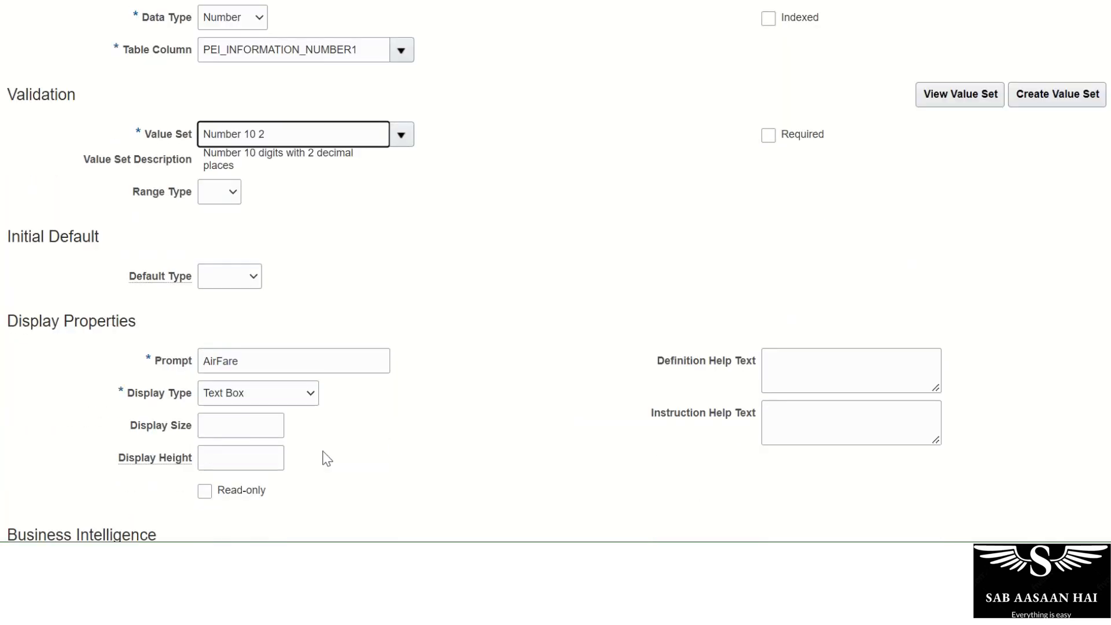
{"action": "left_click", "coordinate": [265, 426]}
{"action": "key", "text": "Tab"}
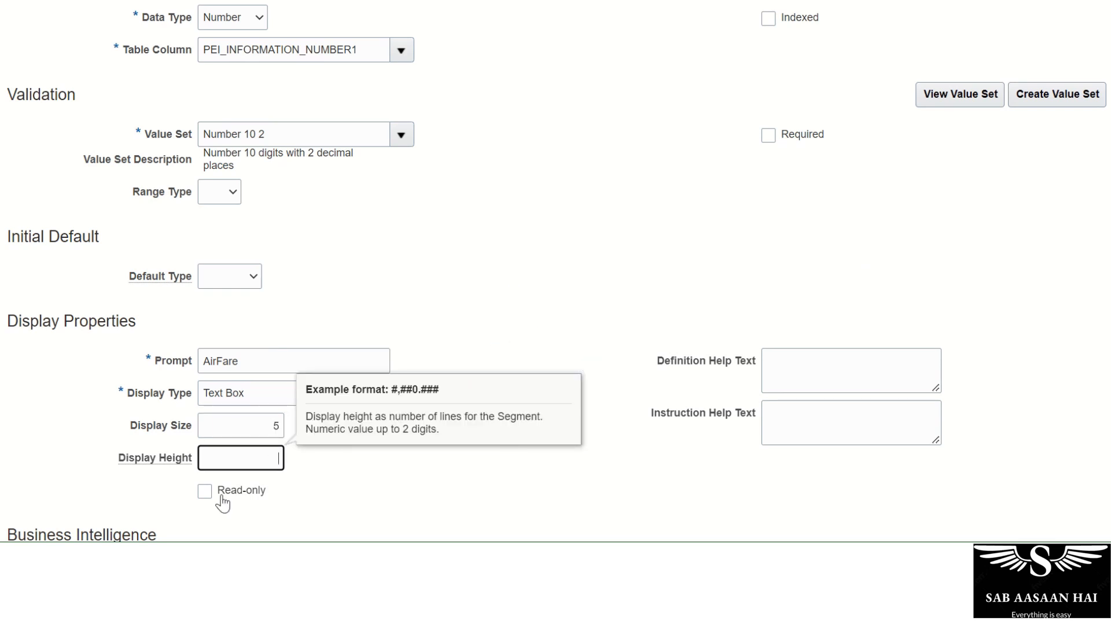
{"action": "type", "text": "5"}
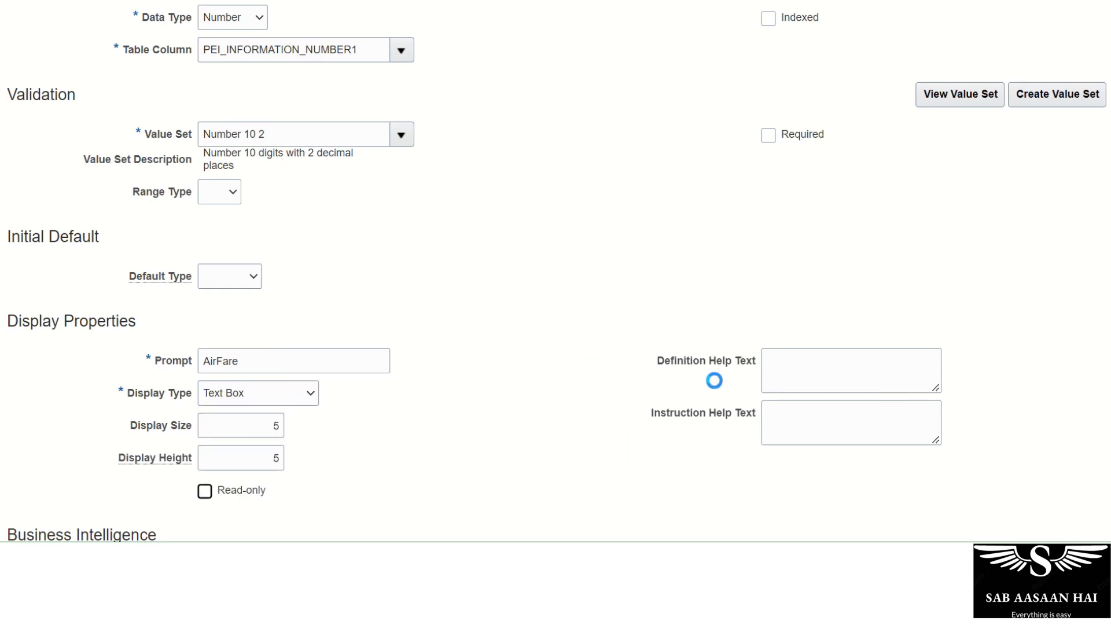
{"action": "scroll", "coordinate": [637, 390], "scroll_direction": "up", "scroll_amount": 6}
{"action": "left_click", "coordinate": [904, 74]}
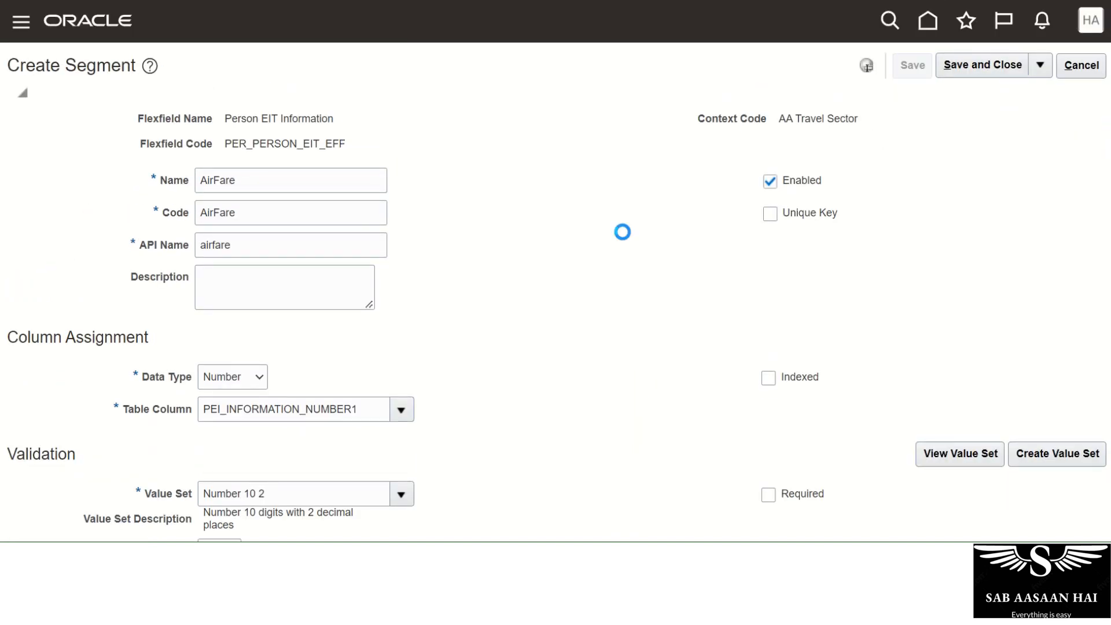
Close AirFare, review the four segments, and save and close the AA Travel Sector context.
{"action": "left_click", "coordinate": [948, 73]}
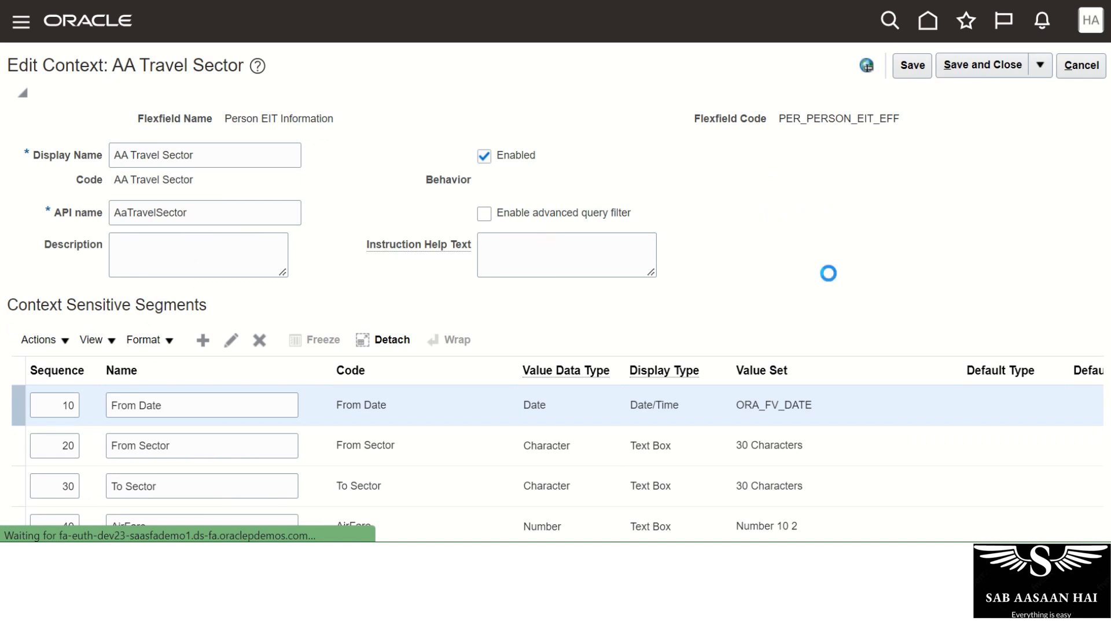
{"action": "scroll", "coordinate": [556, 269], "scroll_direction": "down", "scroll_amount": 3}
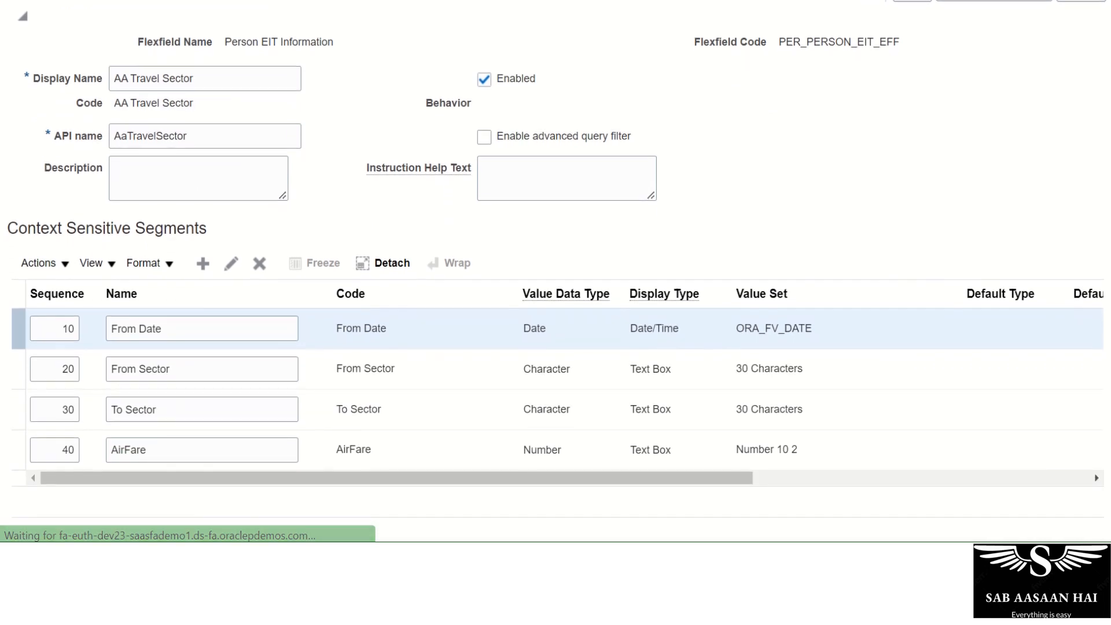
{"action": "scroll", "coordinate": [556, 269], "scroll_direction": "down", "scroll_amount": 1}
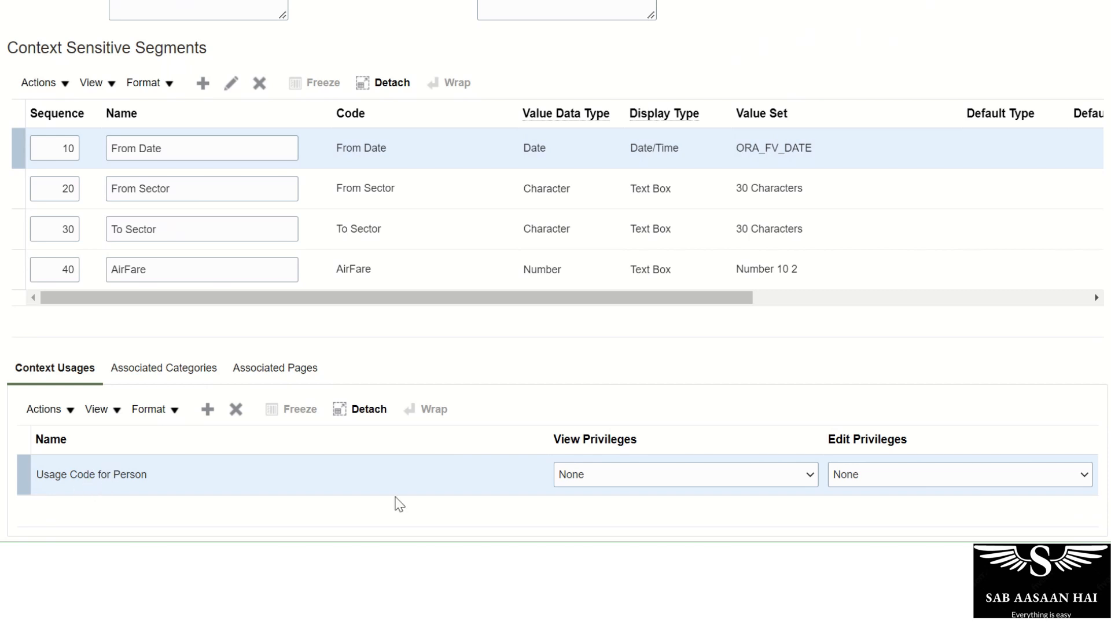
{"action": "scroll", "coordinate": [341, 342], "scroll_direction": "up", "scroll_amount": 4}
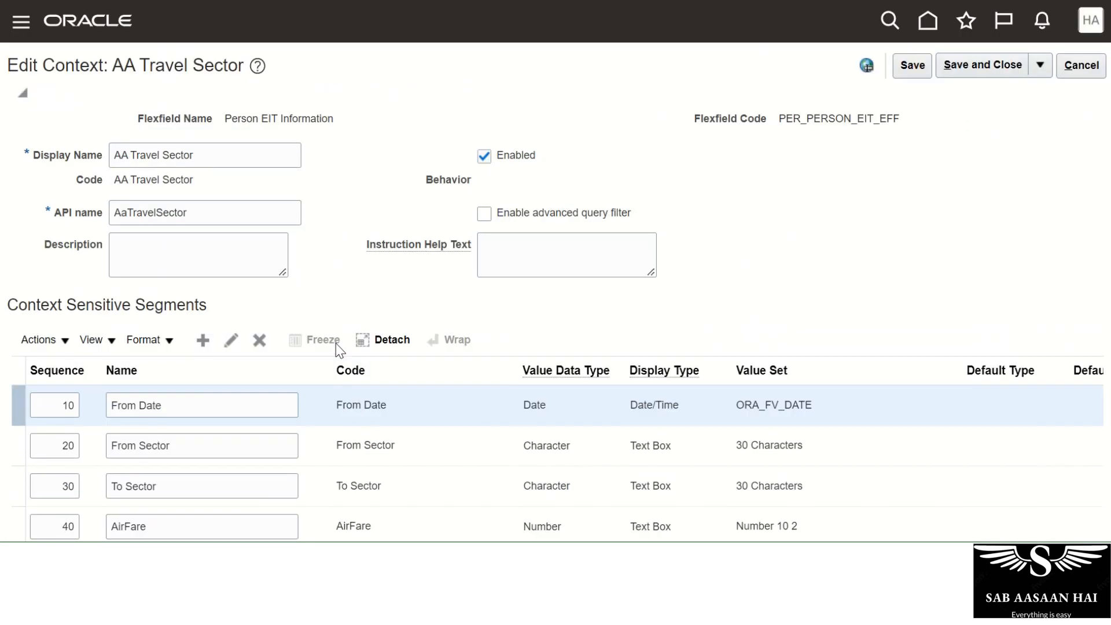
{"action": "left_click", "coordinate": [978, 65]}
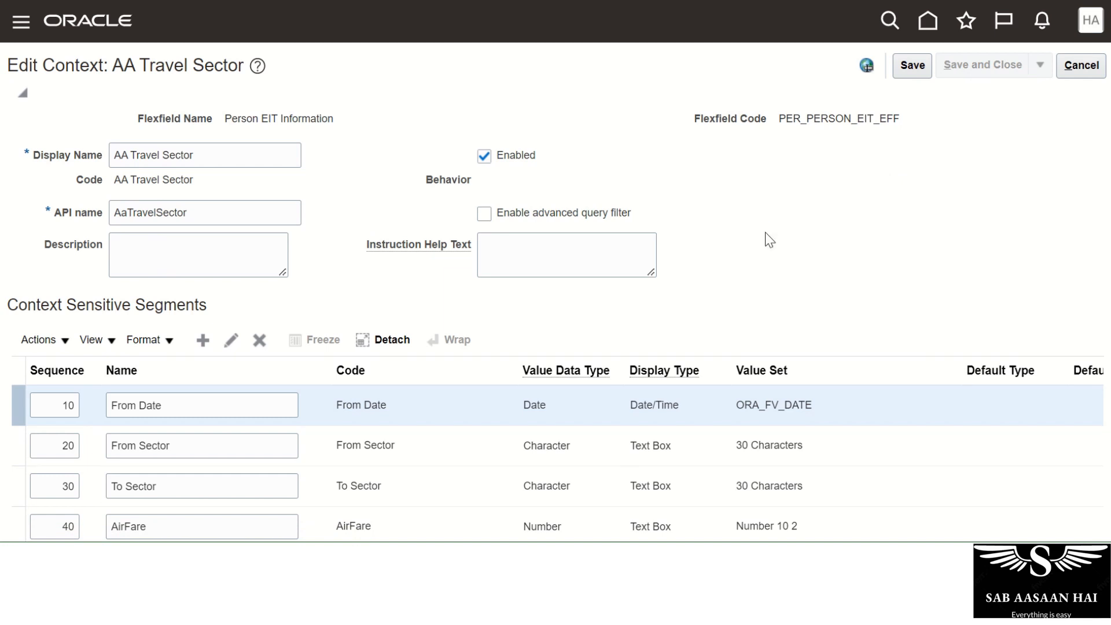
{"action": "scroll", "coordinate": [602, 303], "scroll_direction": "down", "scroll_amount": 3}
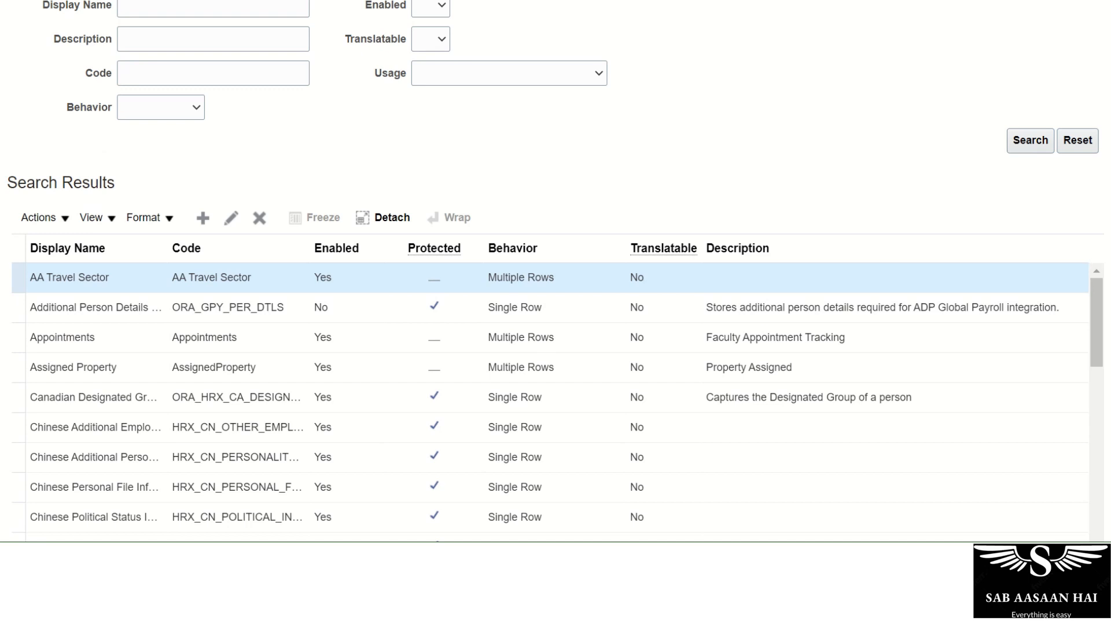
{"action": "scroll", "coordinate": [1102, 267], "scroll_direction": "down", "scroll_amount": 1}
{"action": "scroll", "coordinate": [1101, 266], "scroll_direction": "up", "scroll_amount": 4}
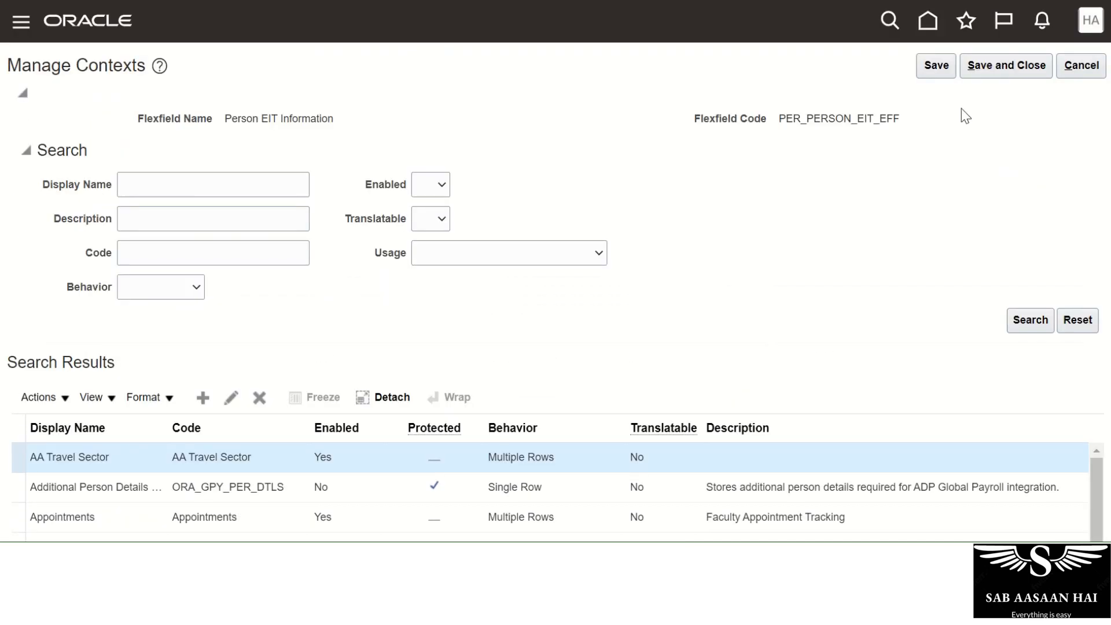
Save and close Manage Contexts and AA Travel Sector, returning to the Person EIT Information flexfield.
{"action": "left_click", "coordinate": [981, 77]}
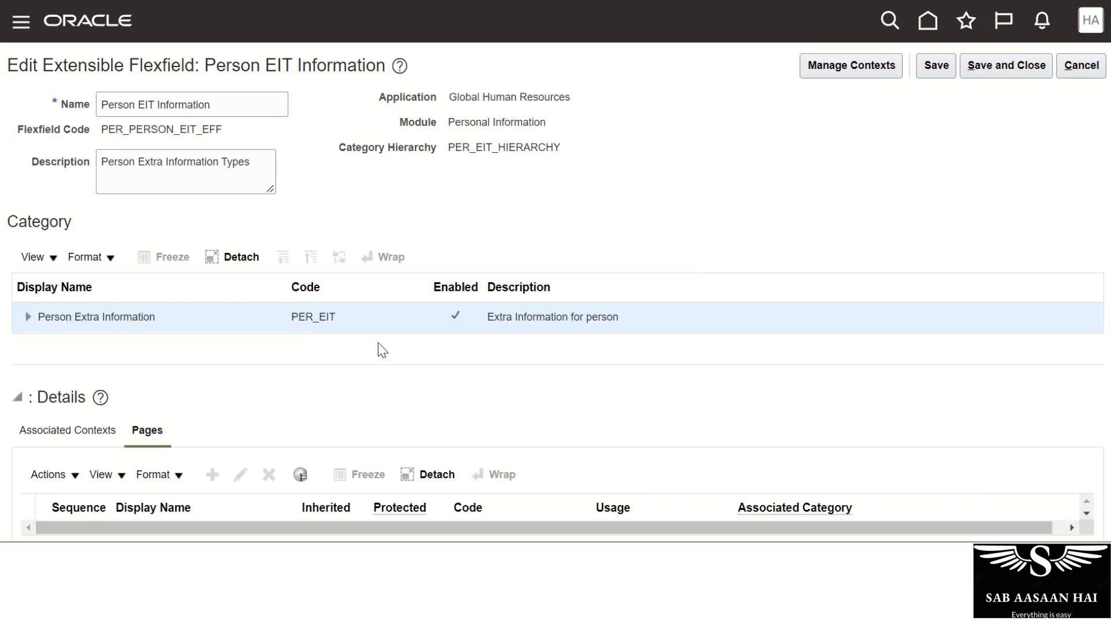
{"action": "scroll", "coordinate": [57, 206], "scroll_direction": "down", "scroll_amount": 3}
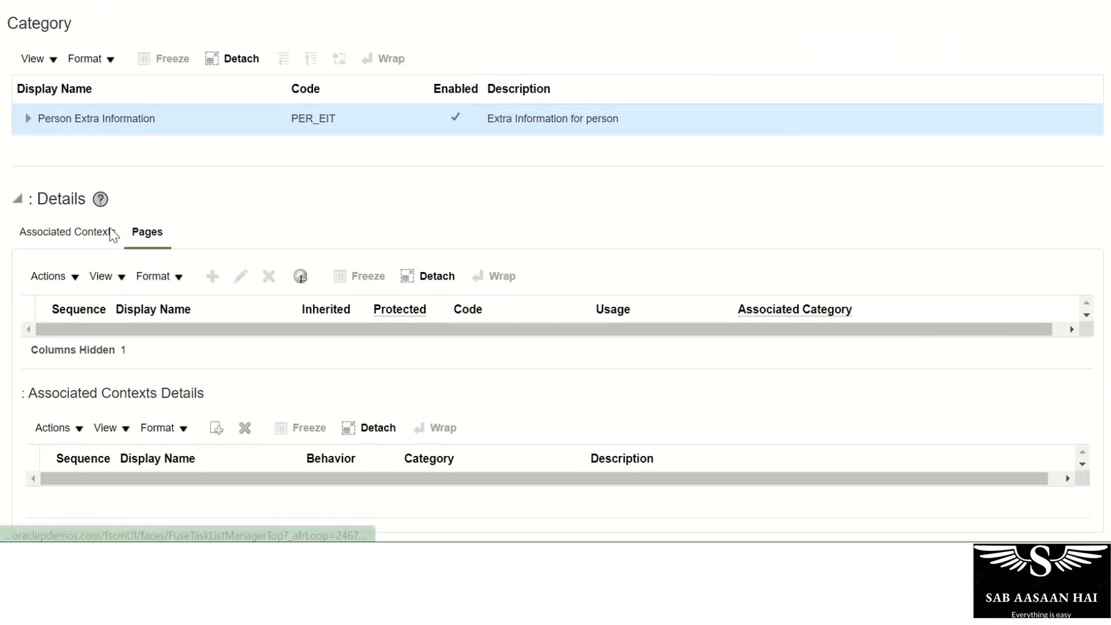
{"action": "scroll", "coordinate": [45, 383], "scroll_direction": "up", "scroll_amount": 3}
{"action": "scroll", "coordinate": [45, 383], "scroll_direction": "down", "scroll_amount": 3}
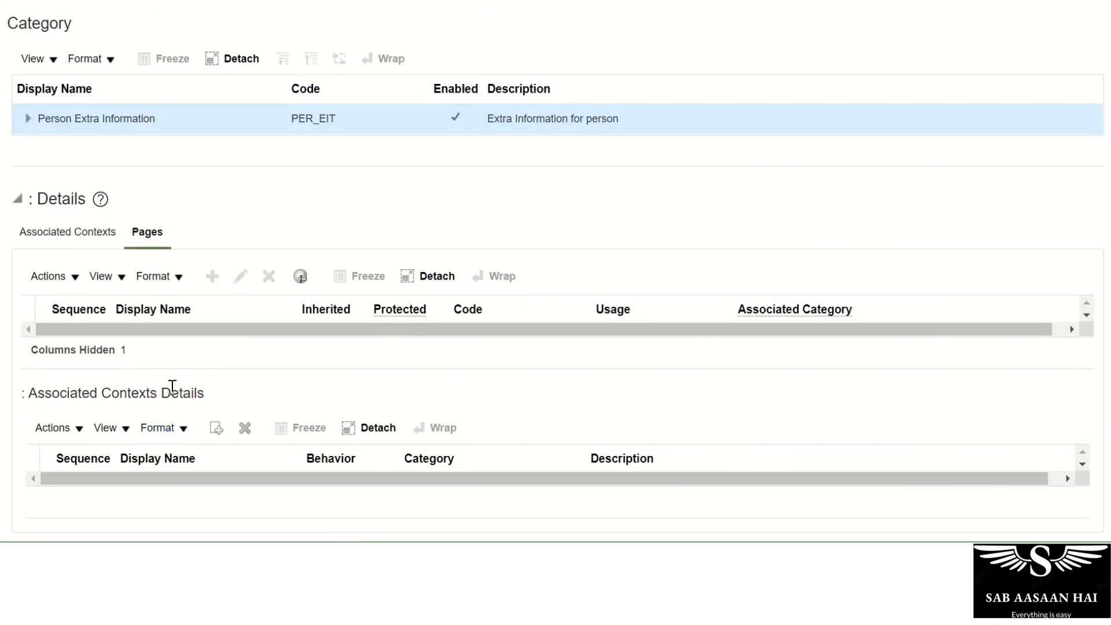
{"action": "scroll", "coordinate": [256, 372], "scroll_direction": "up", "scroll_amount": 3}
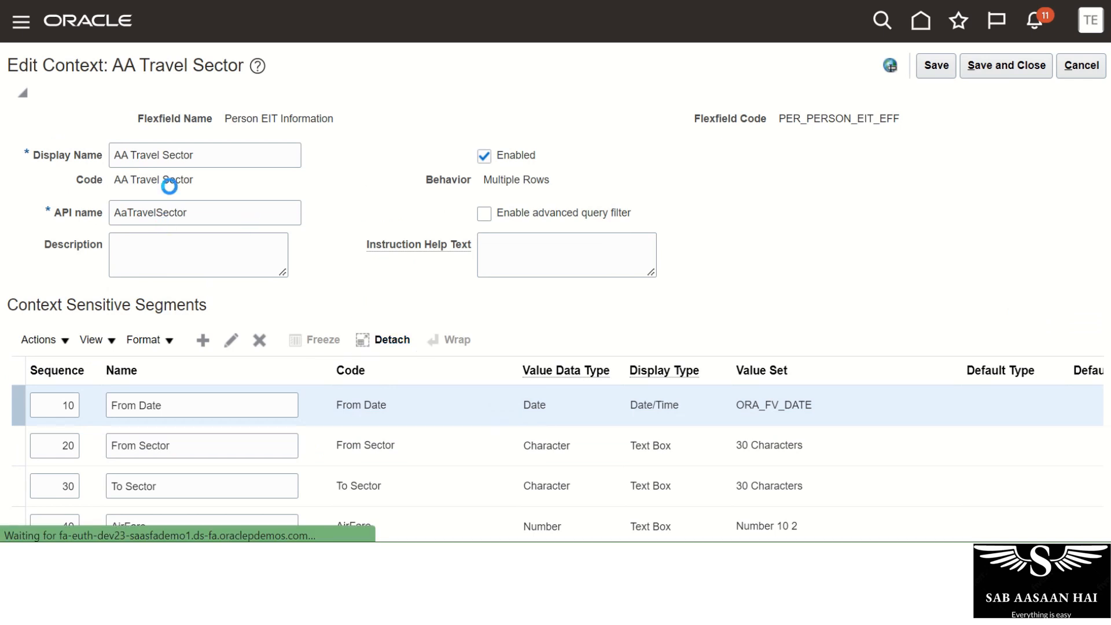
{"action": "scroll", "coordinate": [199, 232], "scroll_direction": "down", "scroll_amount": 2}
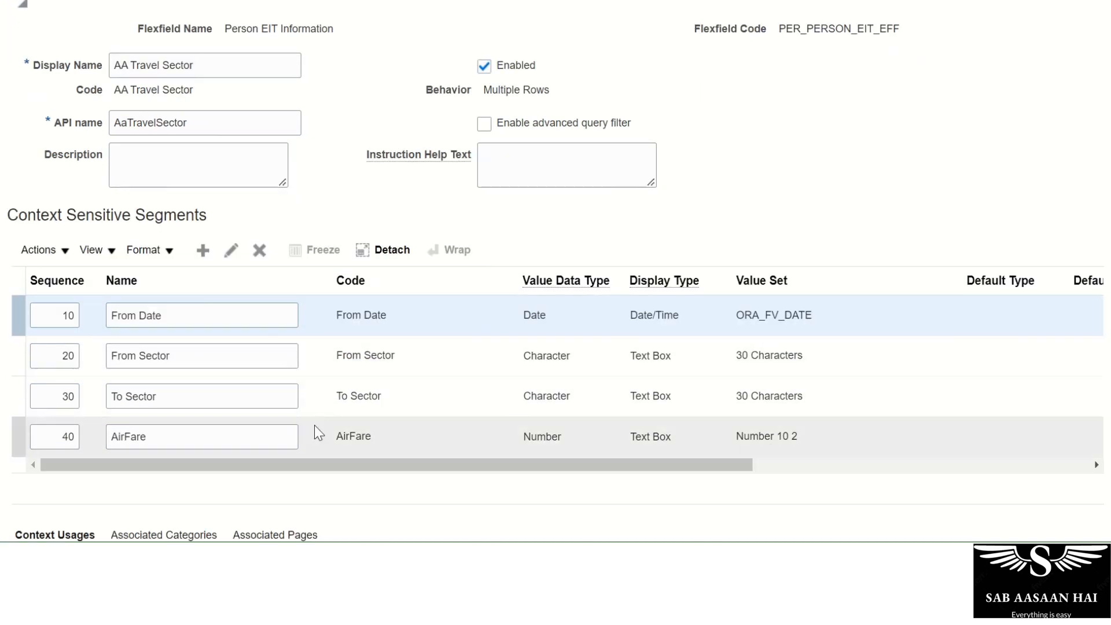
{"action": "scroll", "coordinate": [315, 429], "scroll_direction": "up", "scroll_amount": 2}
{"action": "left_click", "coordinate": [1004, 76]}
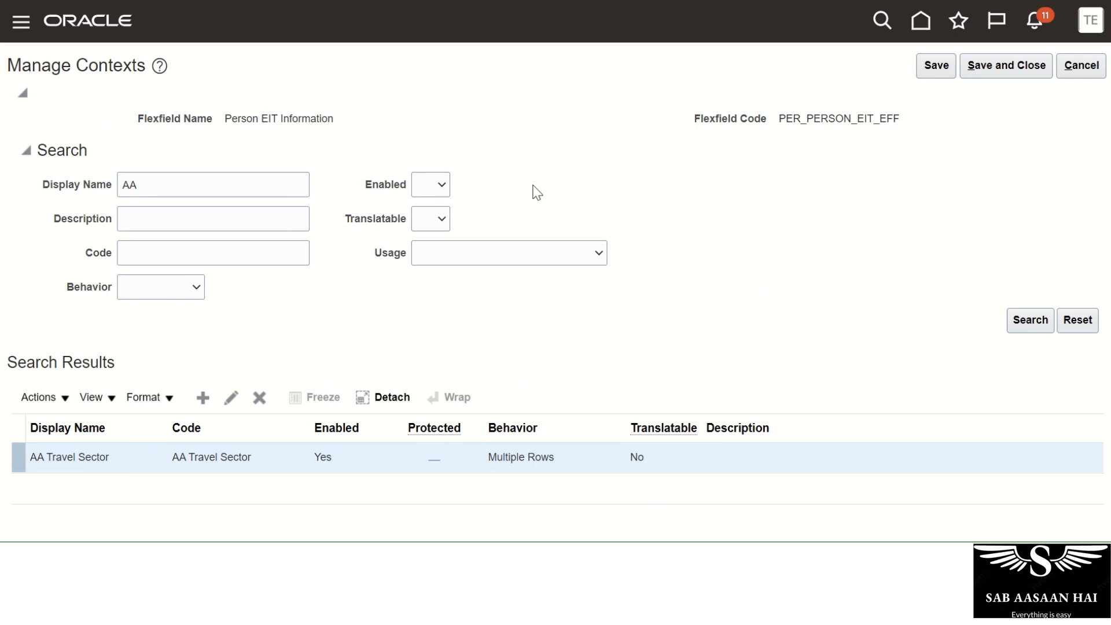
{"action": "left_click", "coordinate": [969, 69]}
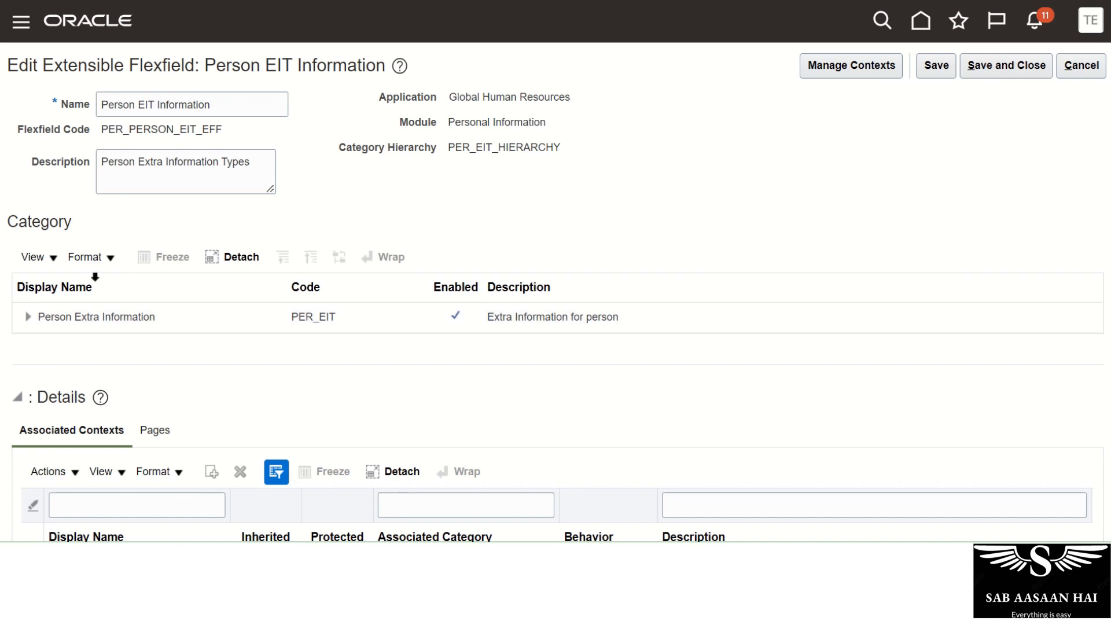
Select the Person Extra Information category to show its list of associated contexts.
{"action": "scroll", "coordinate": [315, 313], "scroll_direction": "down", "scroll_amount": 2}
{"action": "scroll", "coordinate": [311, 312], "scroll_direction": "up", "scroll_amount": 2}
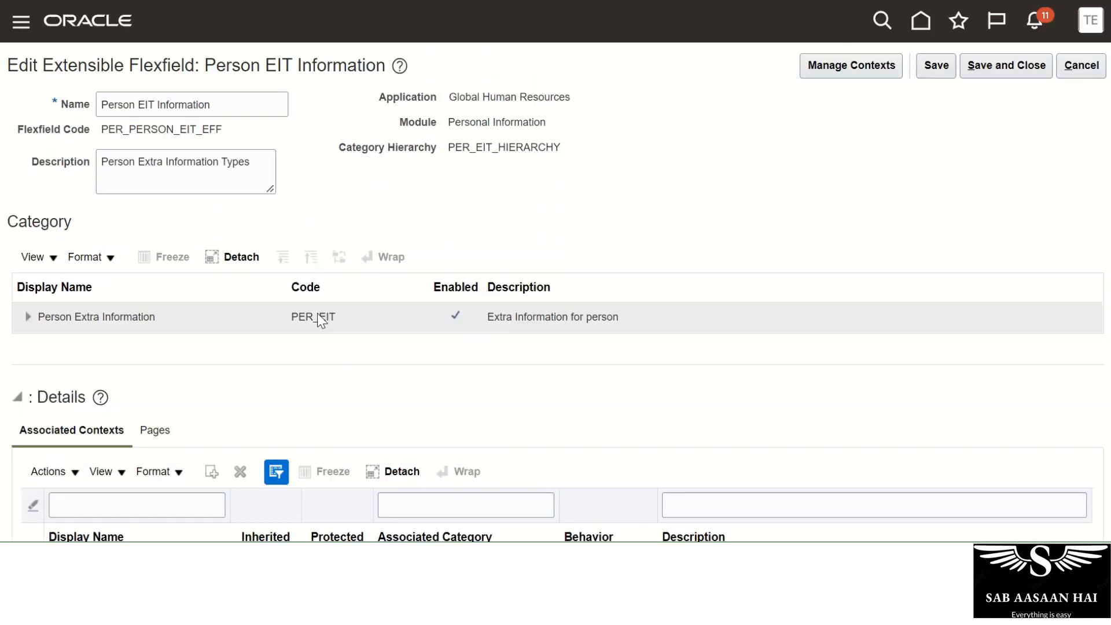
{"action": "left_click", "coordinate": [1008, 66]}
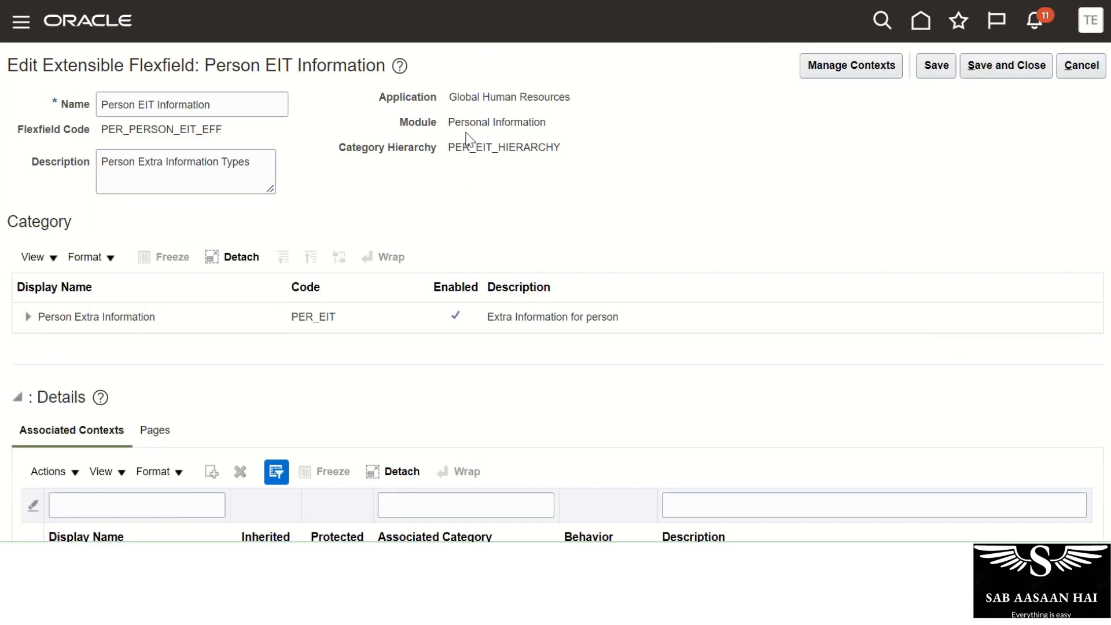
{"action": "scroll", "coordinate": [280, 307], "scroll_direction": "down", "scroll_amount": 1}
{"action": "scroll", "coordinate": [280, 310], "scroll_direction": "up", "scroll_amount": 1}
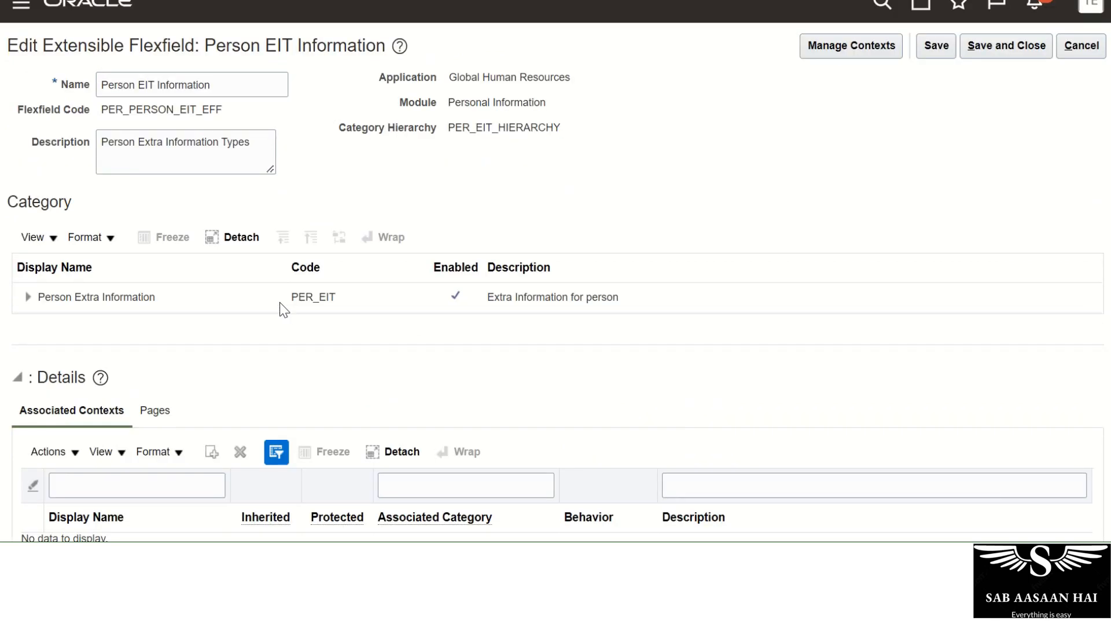
{"action": "left_click", "coordinate": [145, 313]}
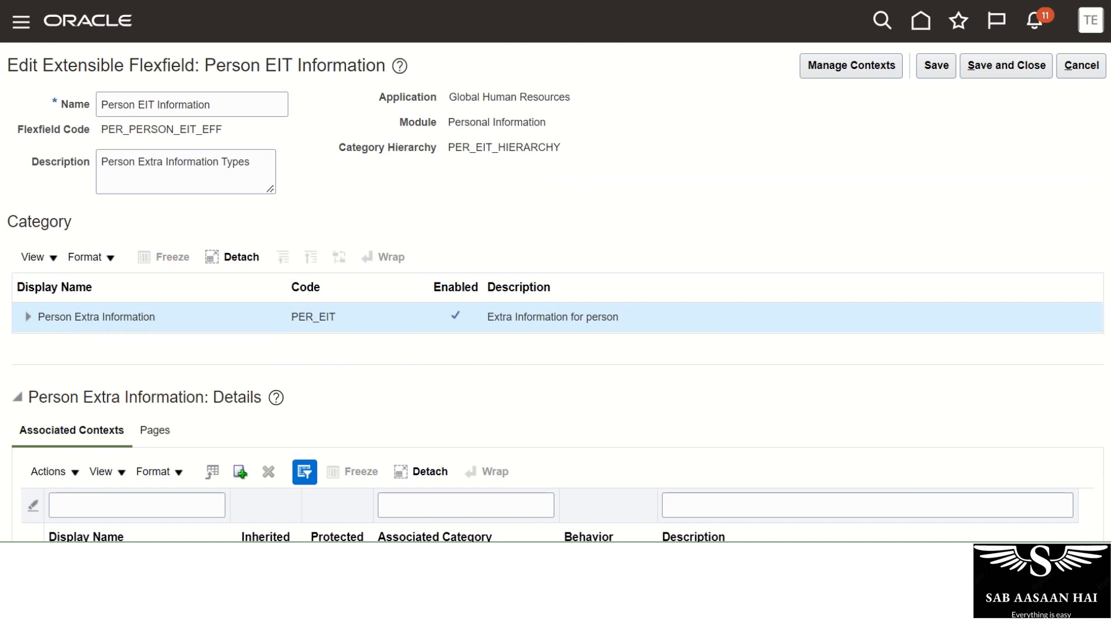
{"action": "scroll", "coordinate": [556, 289], "scroll_direction": "down", "scroll_amount": 2}
{"action": "scroll", "coordinate": [1106, 457], "scroll_direction": "down", "scroll_amount": 2}
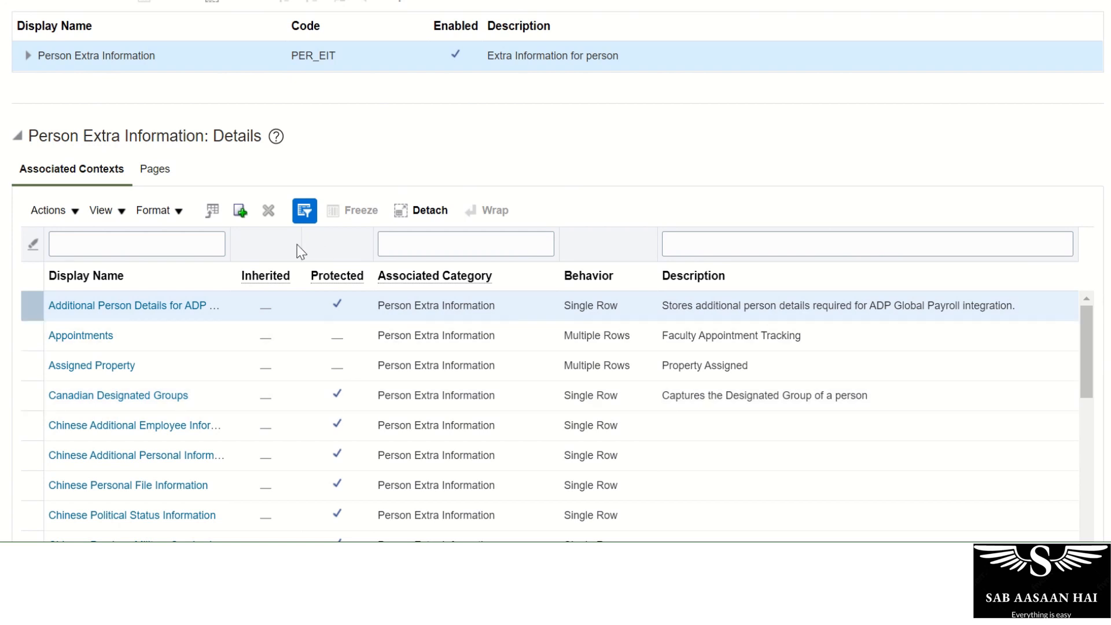
Search for AA Travel Sector and add it as an associated context of Person Extra Information.
{"action": "left_click", "coordinate": [239, 212]}
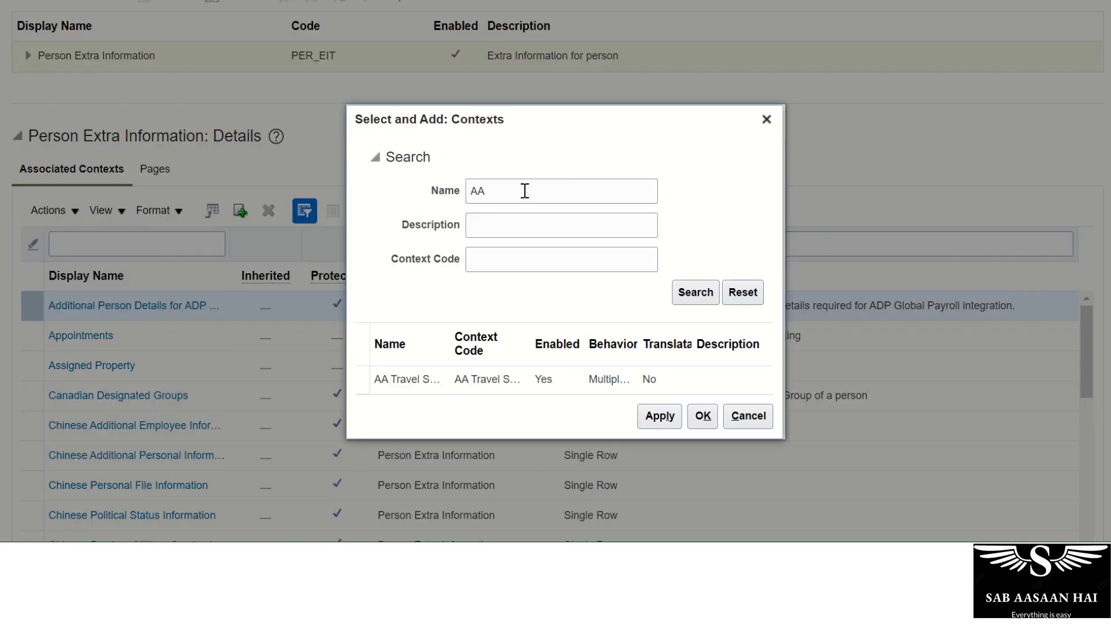
{"action": "left_click", "coordinate": [525, 191]}
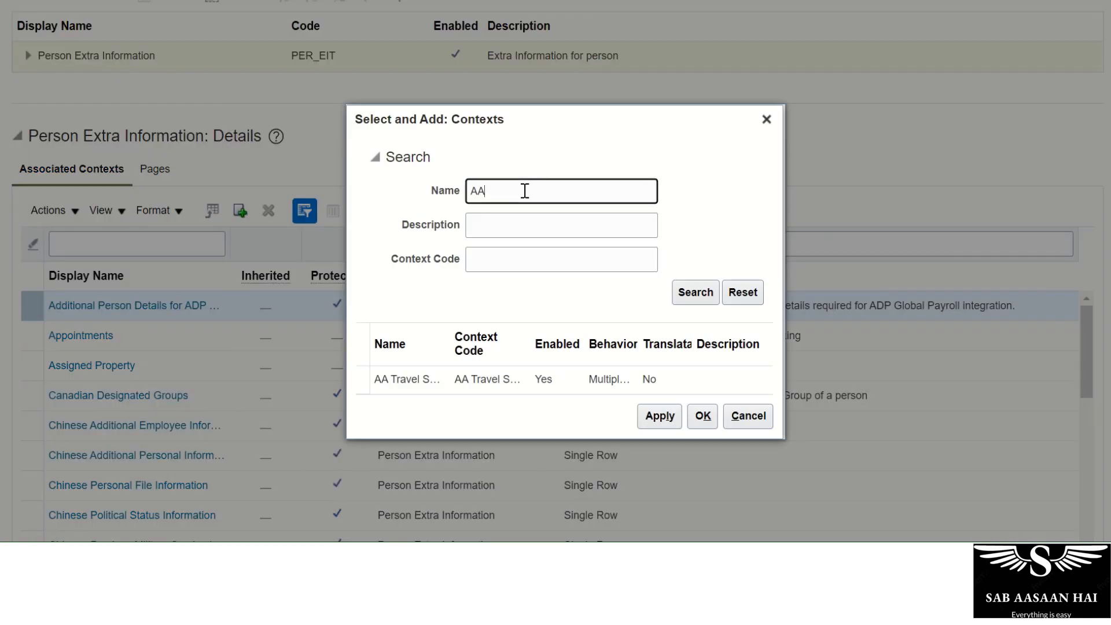
{"action": "left_click", "coordinate": [424, 380]}
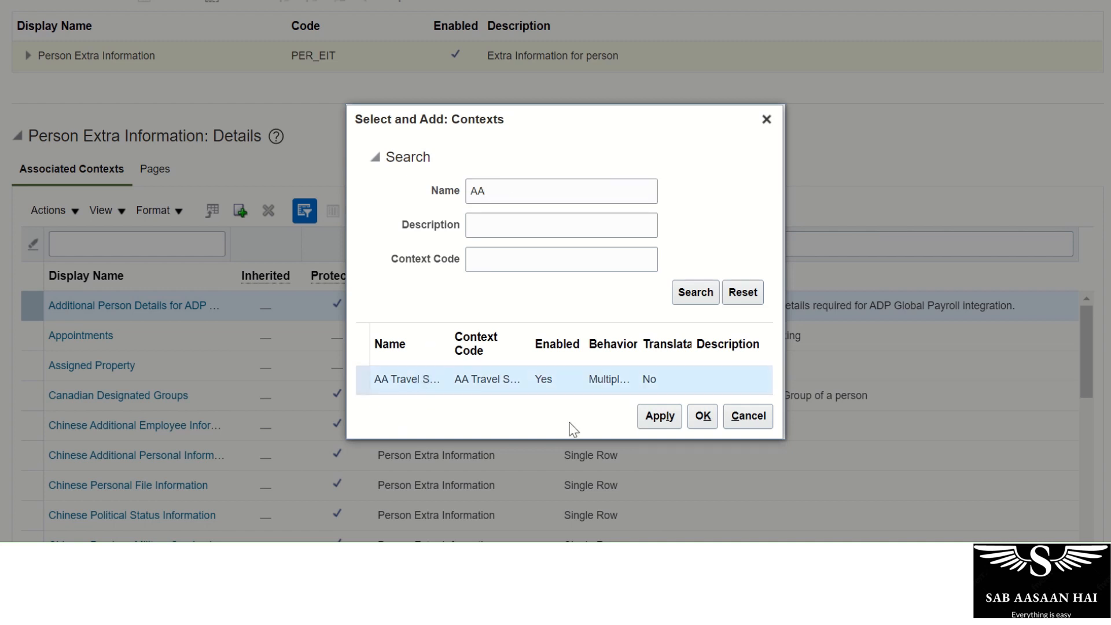
{"action": "left_click", "coordinate": [660, 416]}
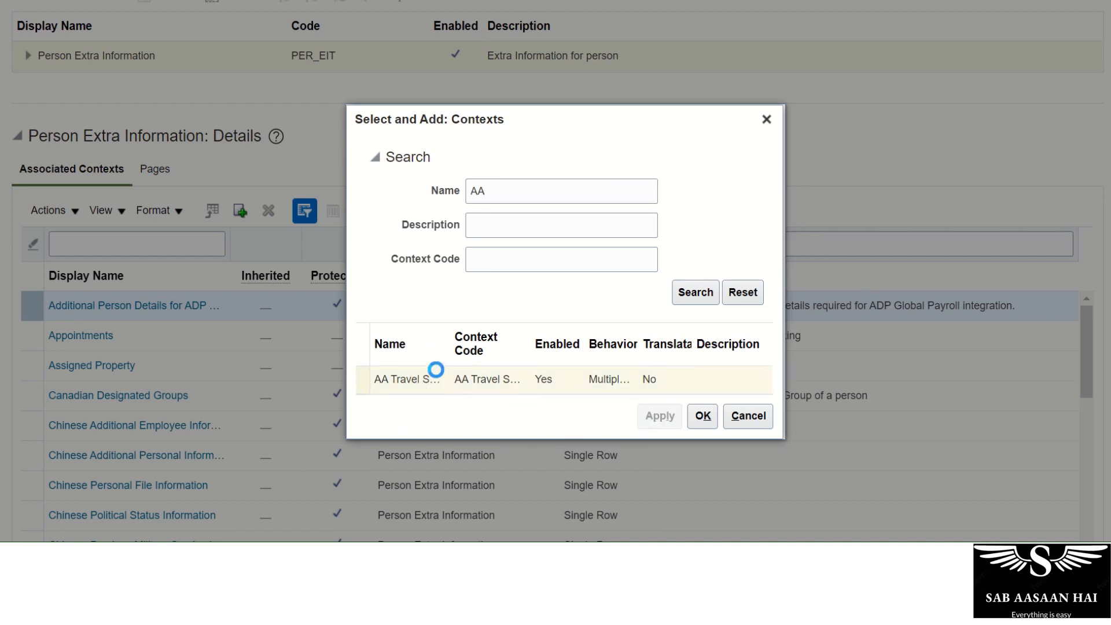
{"action": "left_click", "coordinate": [703, 409]}
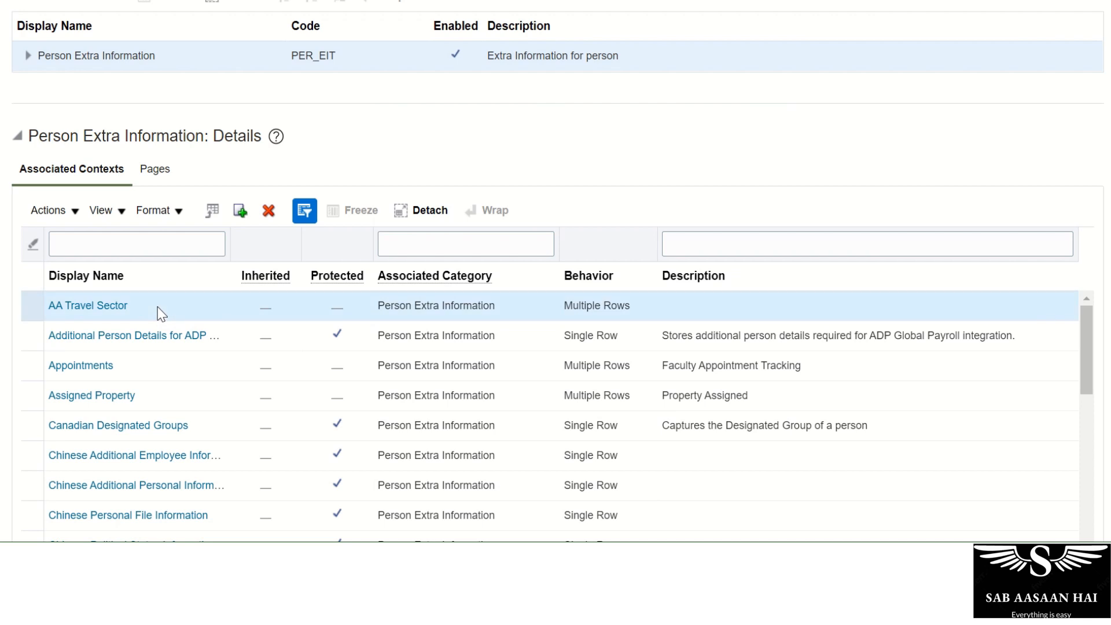
{"action": "left_click", "coordinate": [155, 173]}
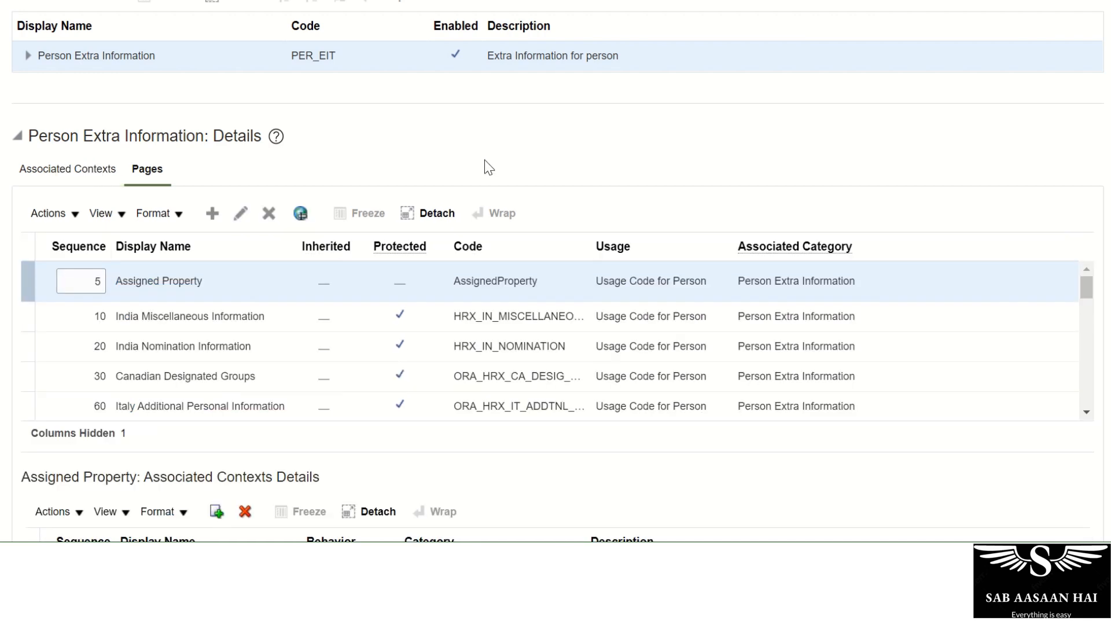
{"action": "left_click", "coordinate": [213, 214]}
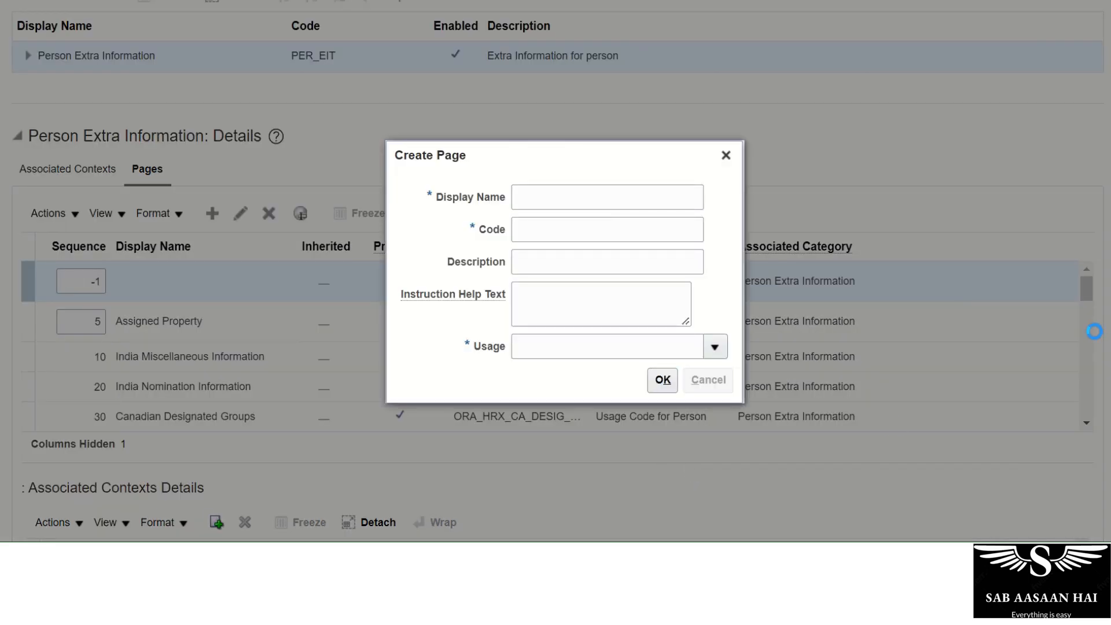
{"action": "key", "text": "Escape"}
{"action": "scroll", "coordinate": [434, 480], "scroll_direction": "down", "scroll_amount": 2}
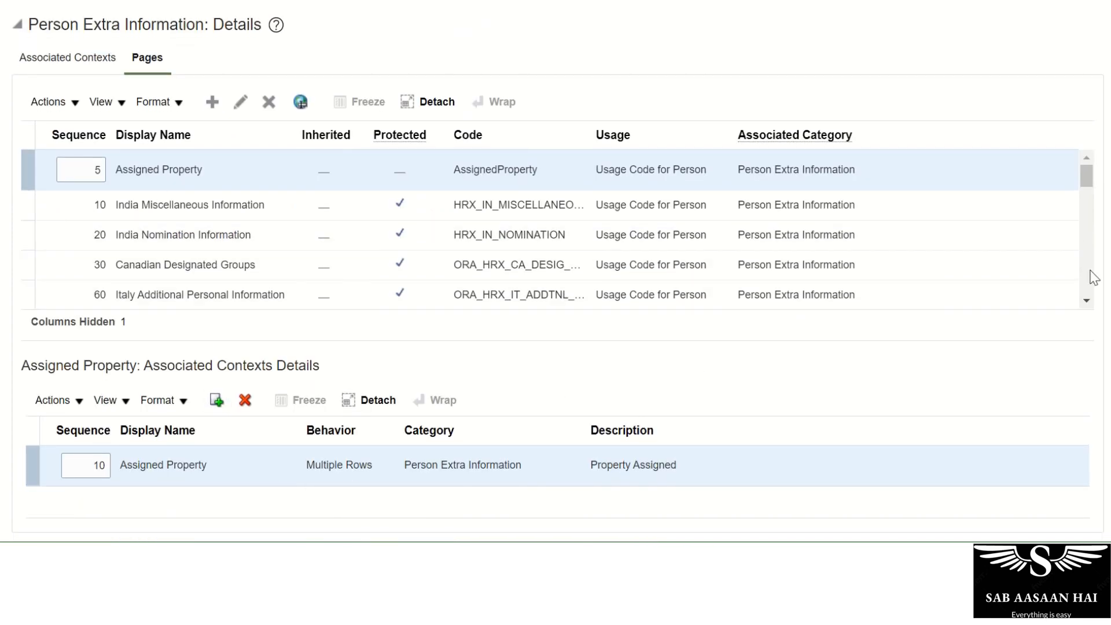
{"action": "scroll", "coordinate": [1084, 300], "scroll_direction": "down", "scroll_amount": 5}
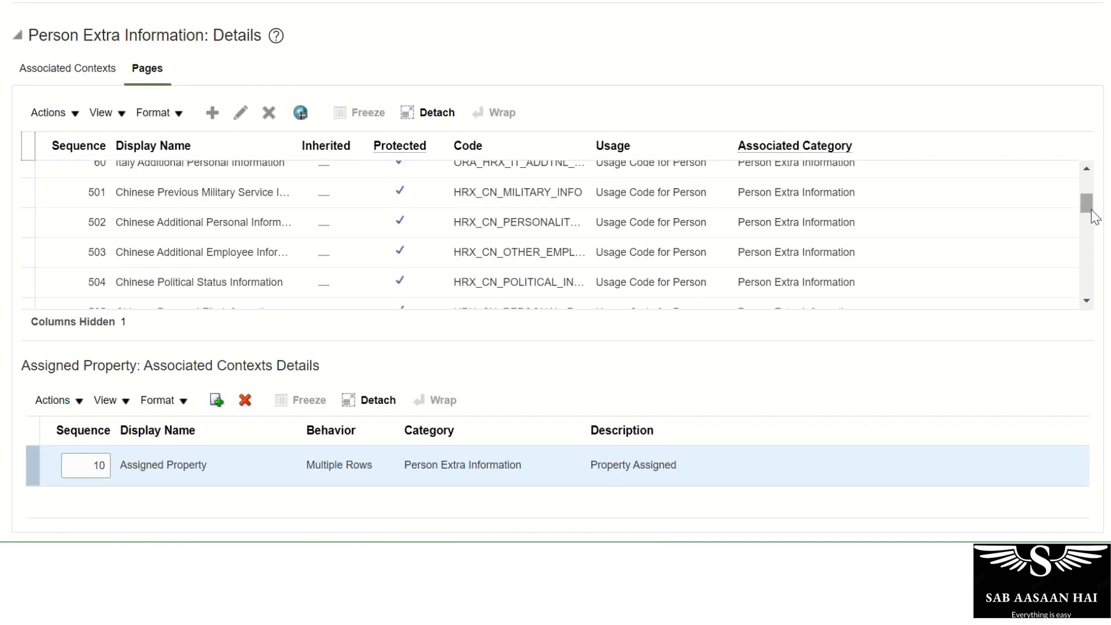
{"action": "left_click_drag", "start_coordinate": [1092, 212], "coordinate": [1084, 304]}
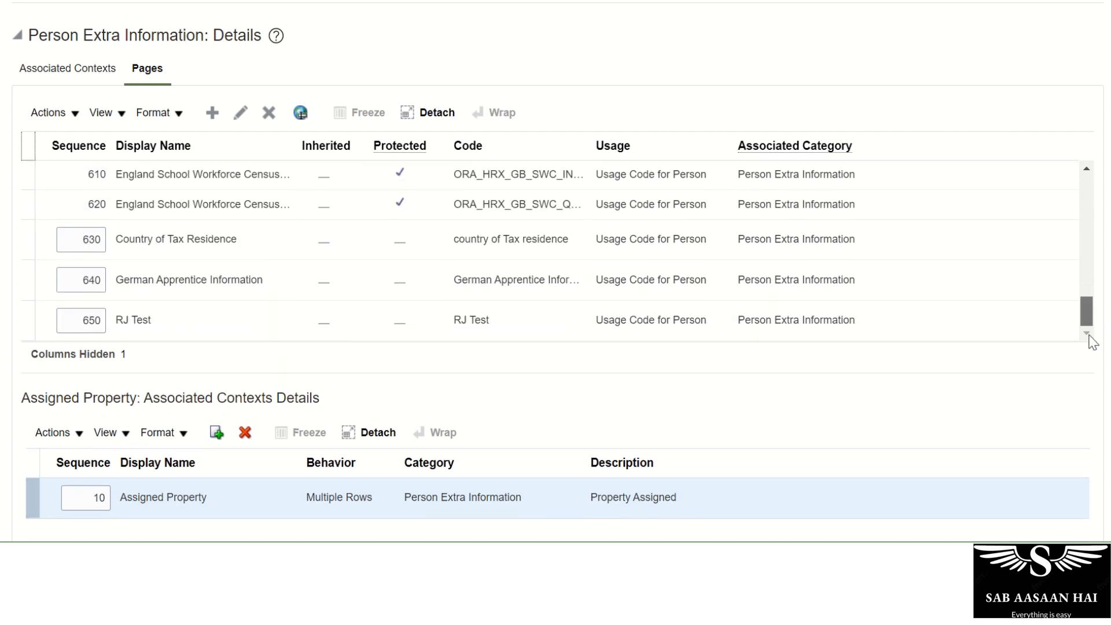
{"action": "left_click_drag", "start_coordinate": [1087, 310], "coordinate": [1087, 179]}
{"action": "scroll", "coordinate": [545, 369], "scroll_direction": "up", "scroll_amount": 6}
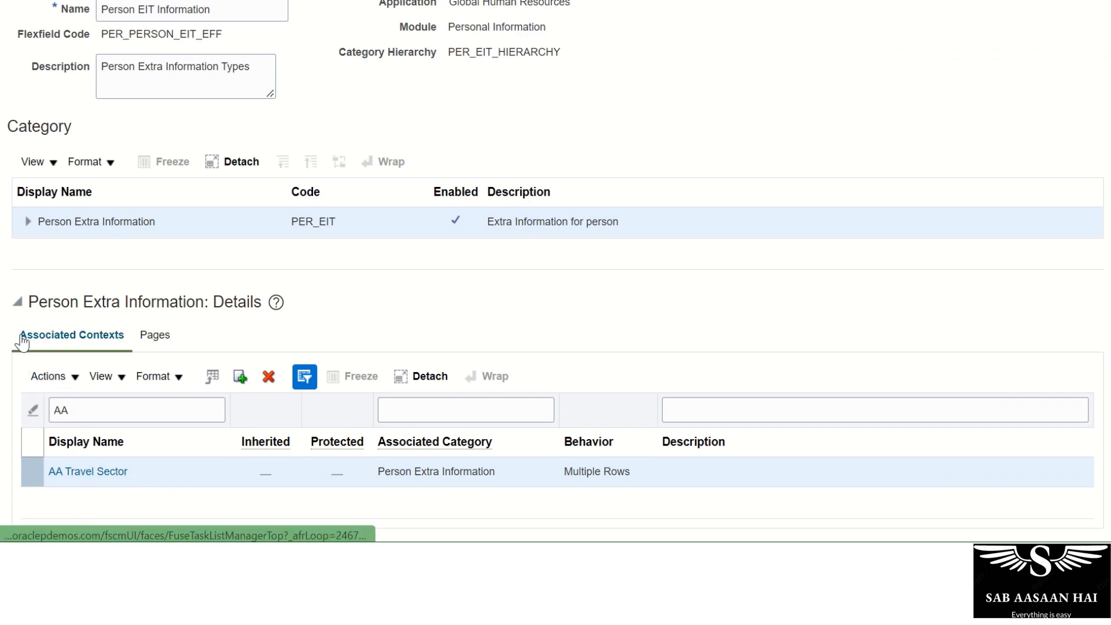
Create the AA Travel page with code AA Travel and usage 'Usage Code for Person'.
{"action": "left_click", "coordinate": [155, 338]}
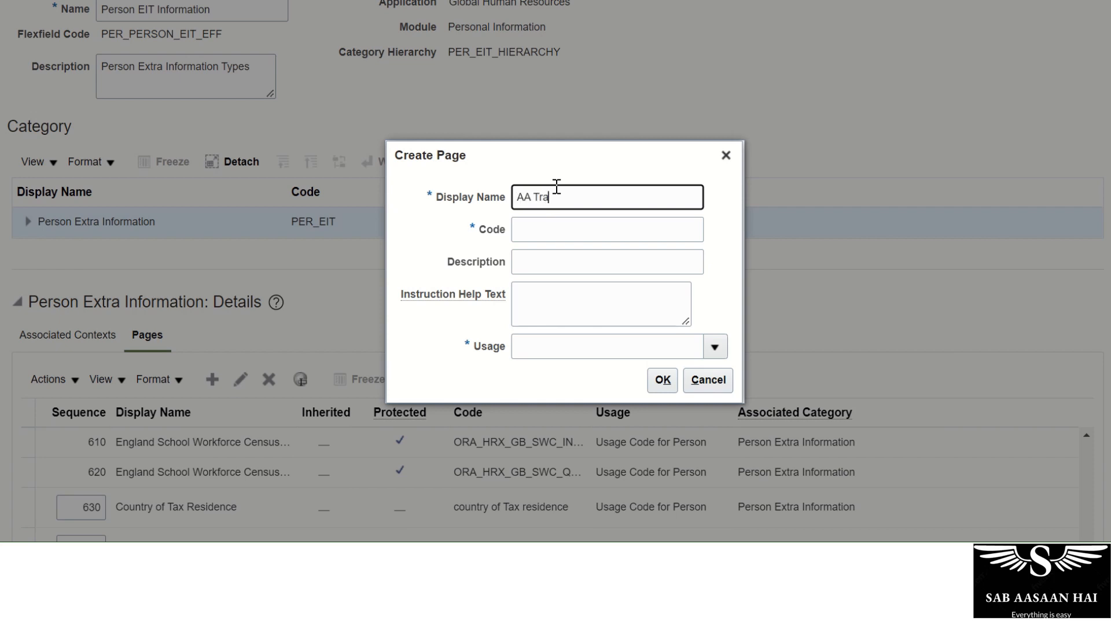
{"action": "key", "text": "Tab"}
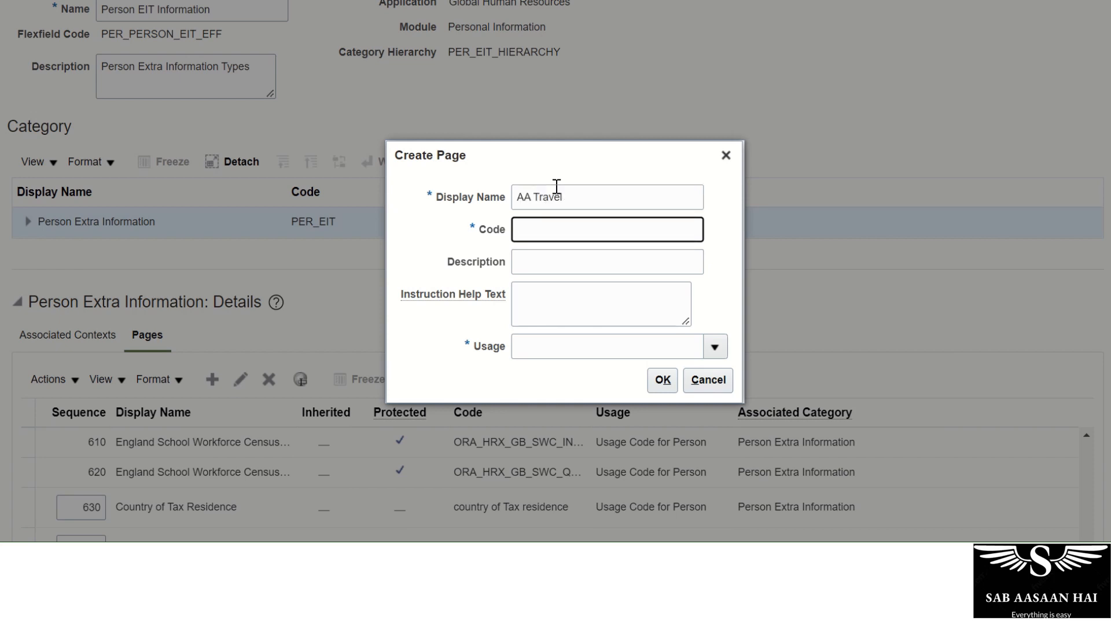
{"action": "type", "text": "AA Travel"}
{"action": "left_click", "coordinate": [715, 348]}
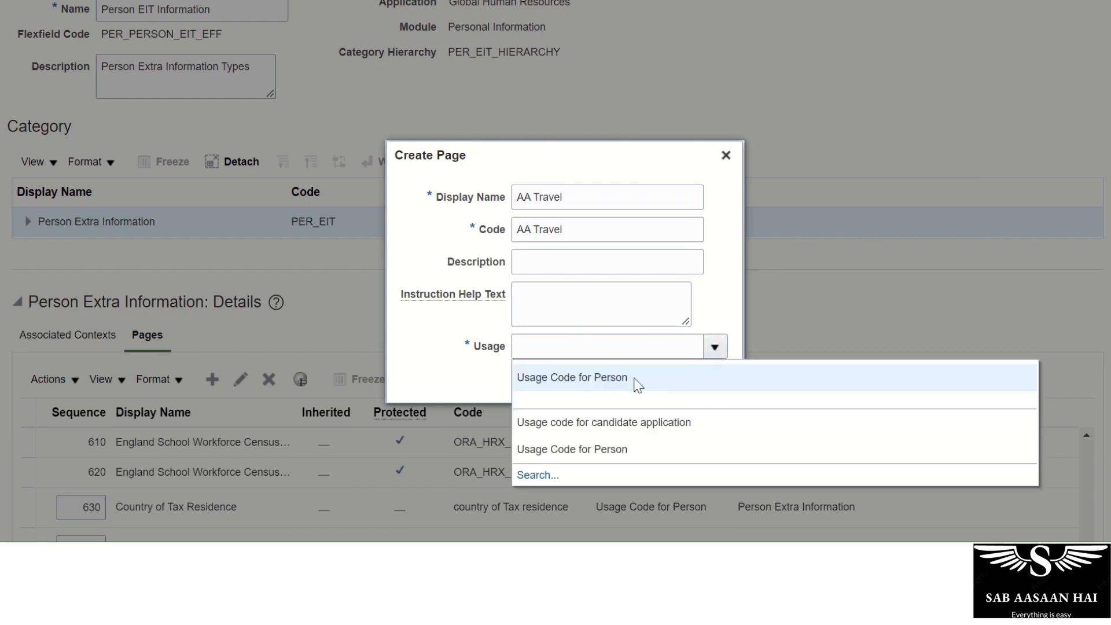
{"action": "left_click", "coordinate": [617, 378]}
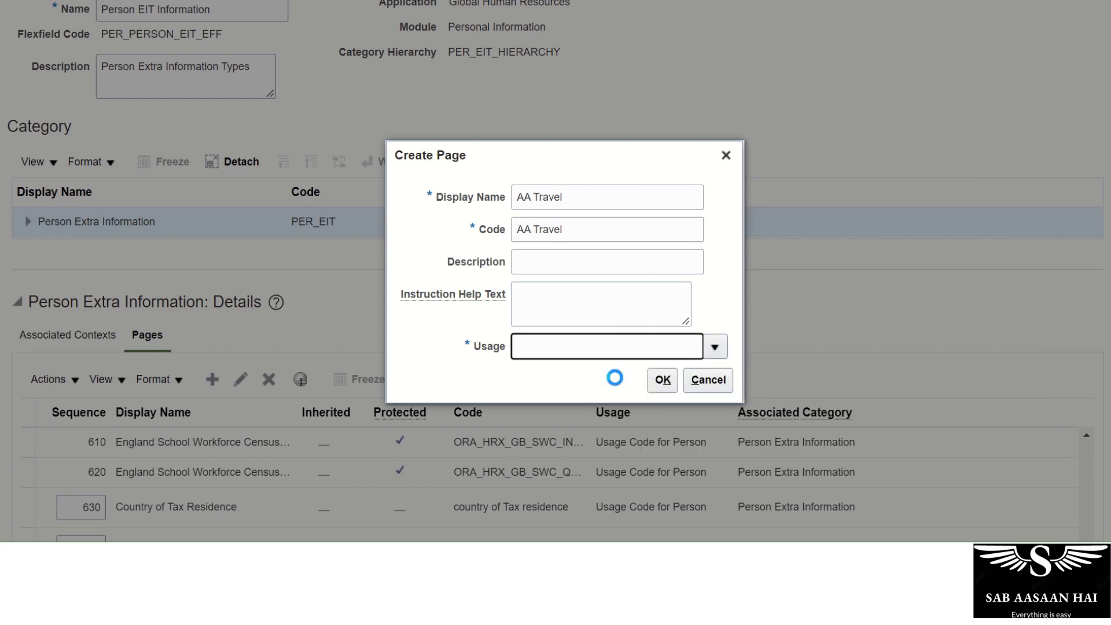
{"action": "left_click", "coordinate": [663, 380]}
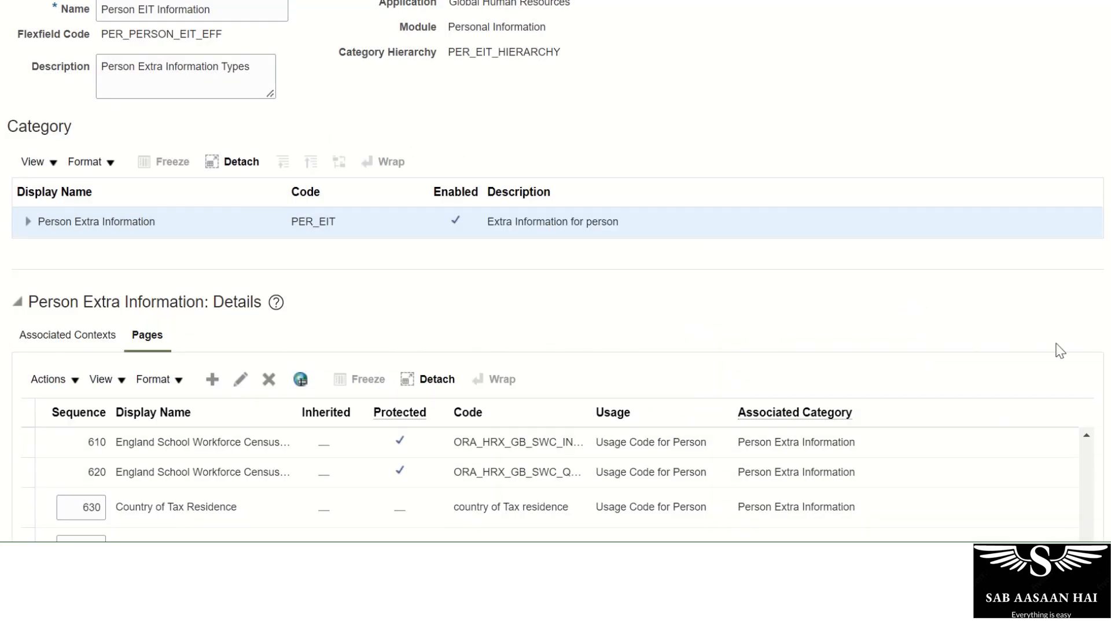
Replace the AA Travel page's sequence 660 with 3 in the Pages table.
{"action": "scroll", "coordinate": [1061, 350], "scroll_direction": "down", "scroll_amount": 5}
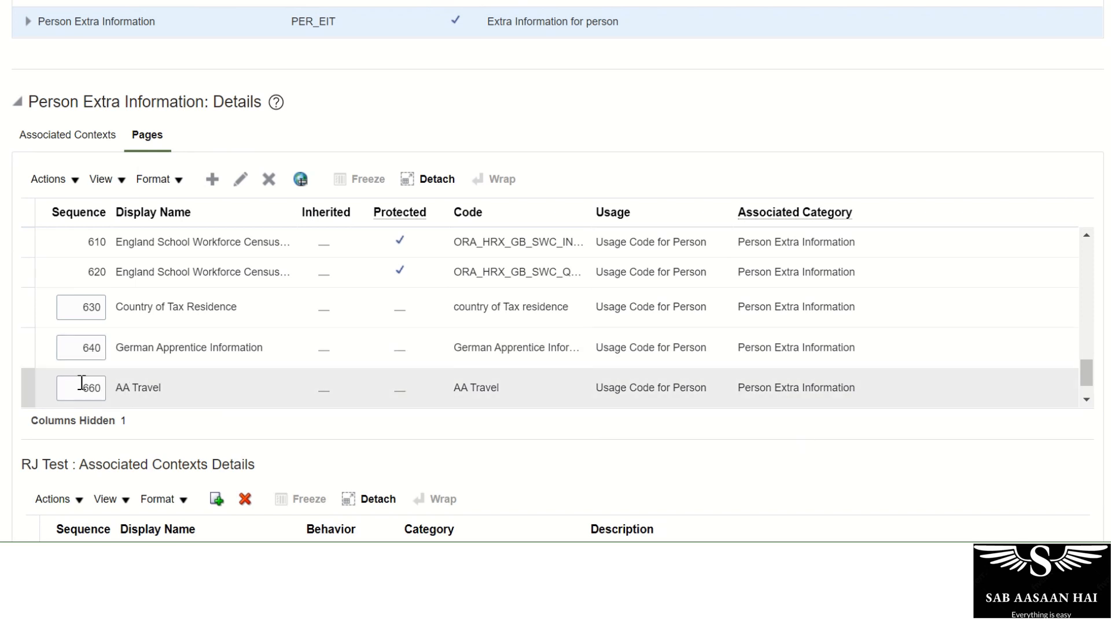
{"action": "left_click_drag", "start_coordinate": [1086, 359], "coordinate": [1082, 391]}
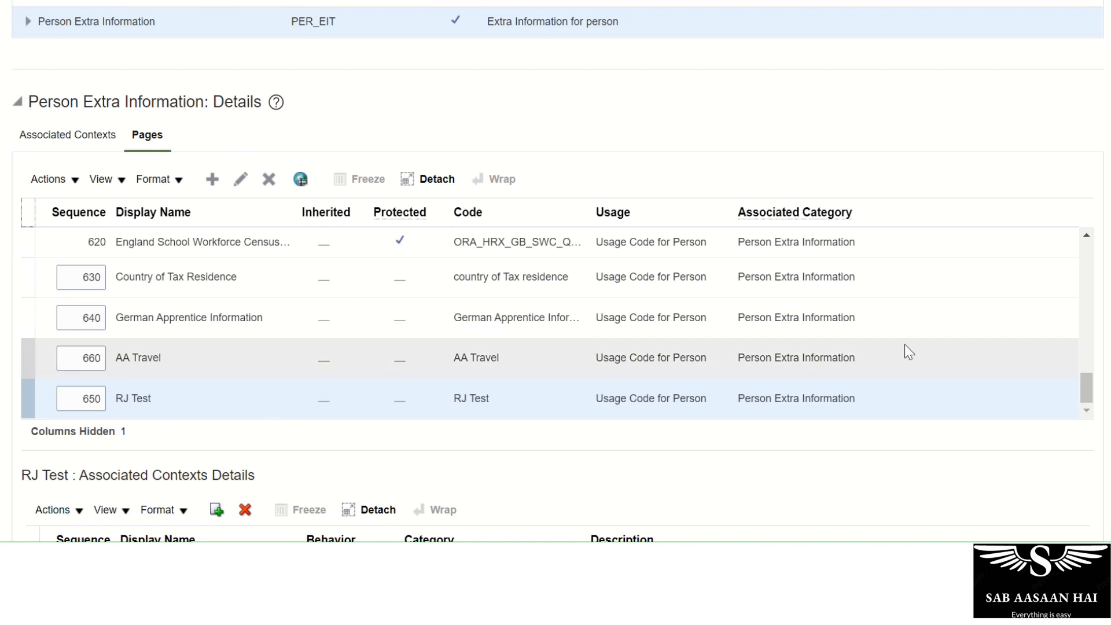
{"action": "left_click", "coordinate": [91, 358]}
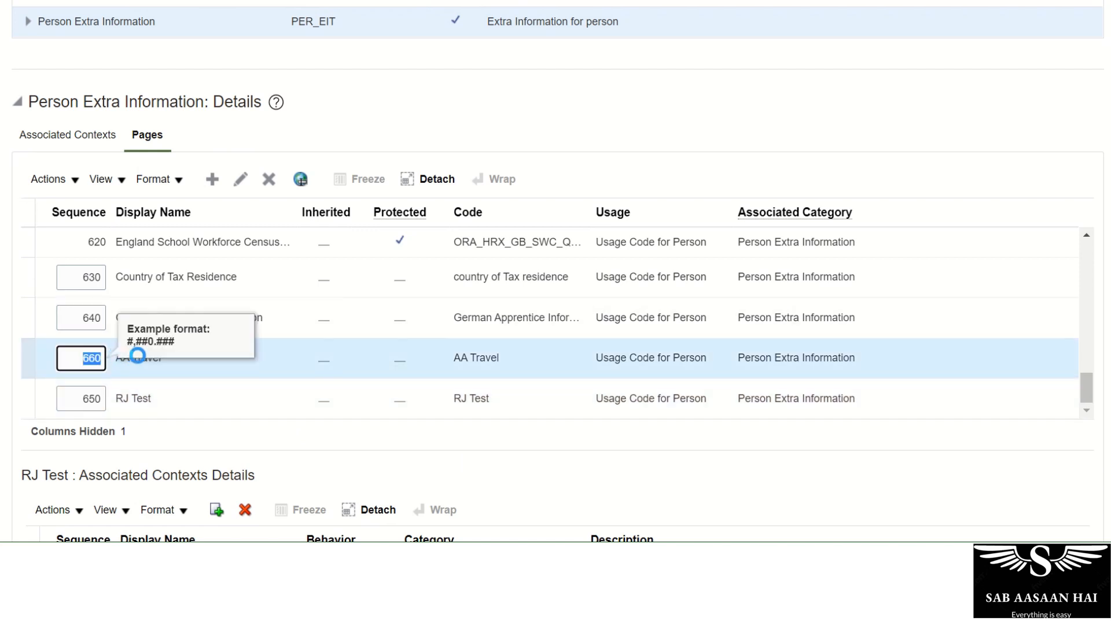
{"action": "type", "text": "3"}
{"action": "key", "text": "Tab"}
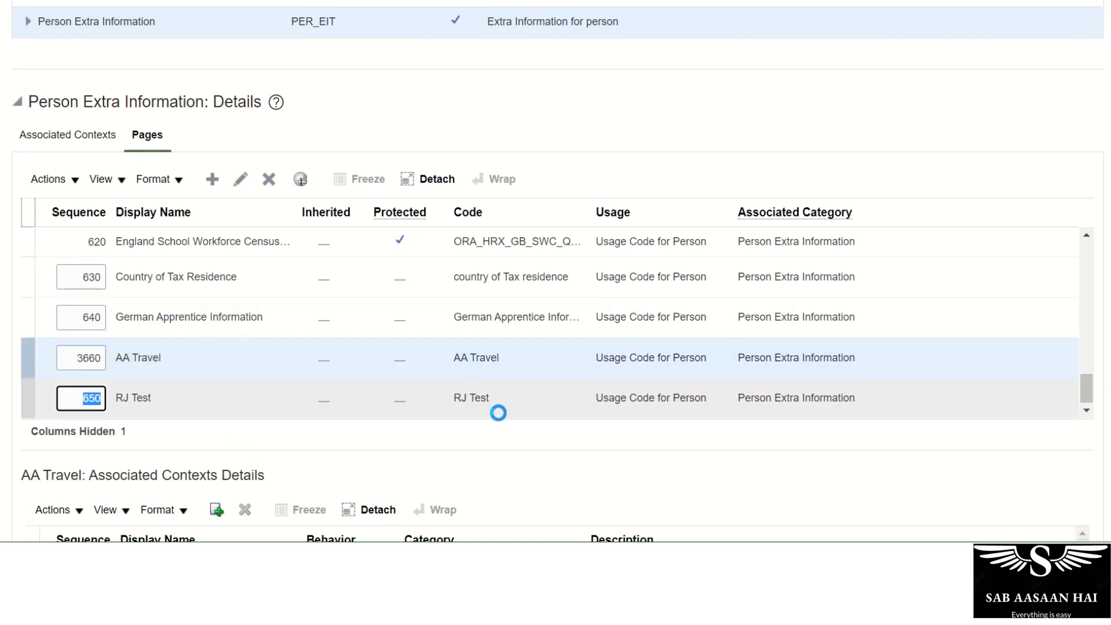
{"action": "double_click", "coordinate": [89, 356]}
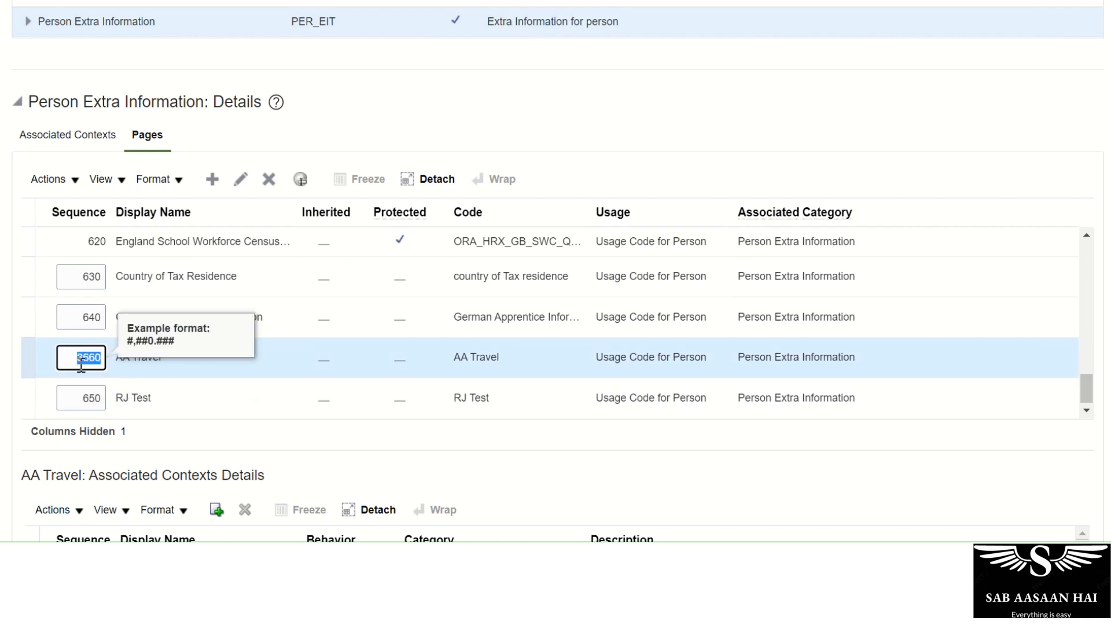
{"action": "type", "text": "3"}
{"action": "key", "text": "Tab"}
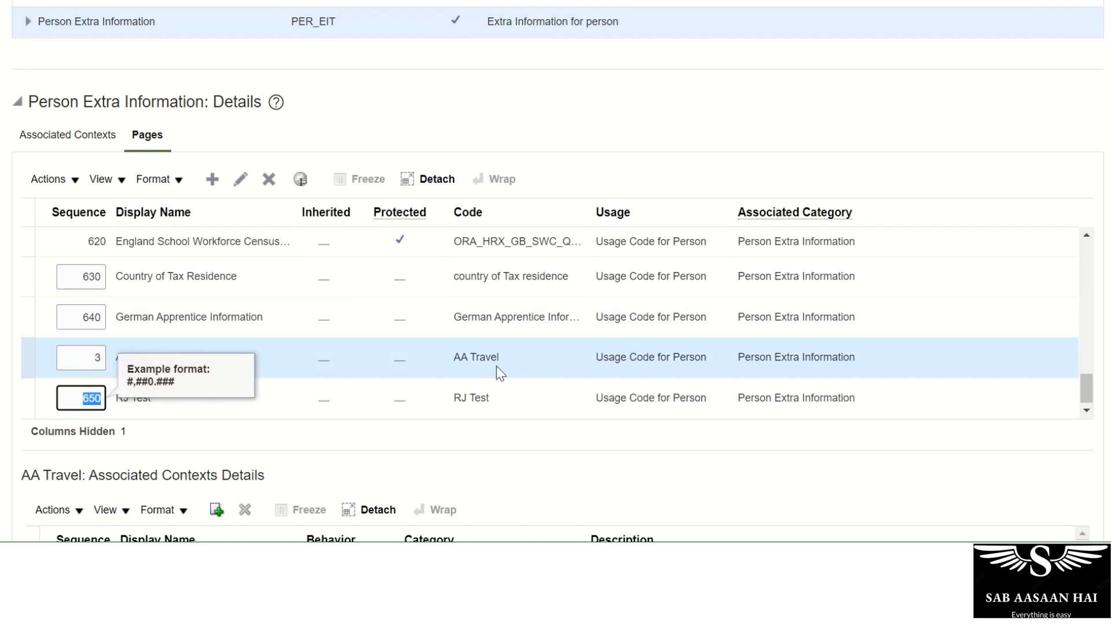
Scroll through the Pages list to review the reordered AA Travel entry.
{"action": "scroll", "coordinate": [547, 405], "scroll_direction": "up", "scroll_amount": 5}
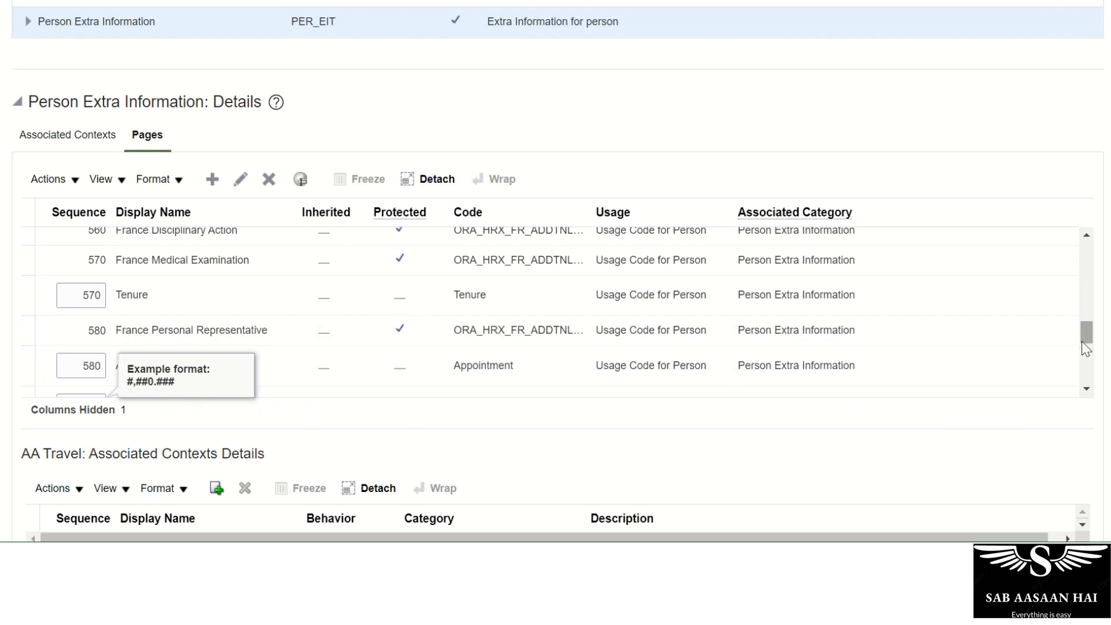
{"action": "left_click_drag", "start_coordinate": [1082, 318], "coordinate": [1085, 217]}
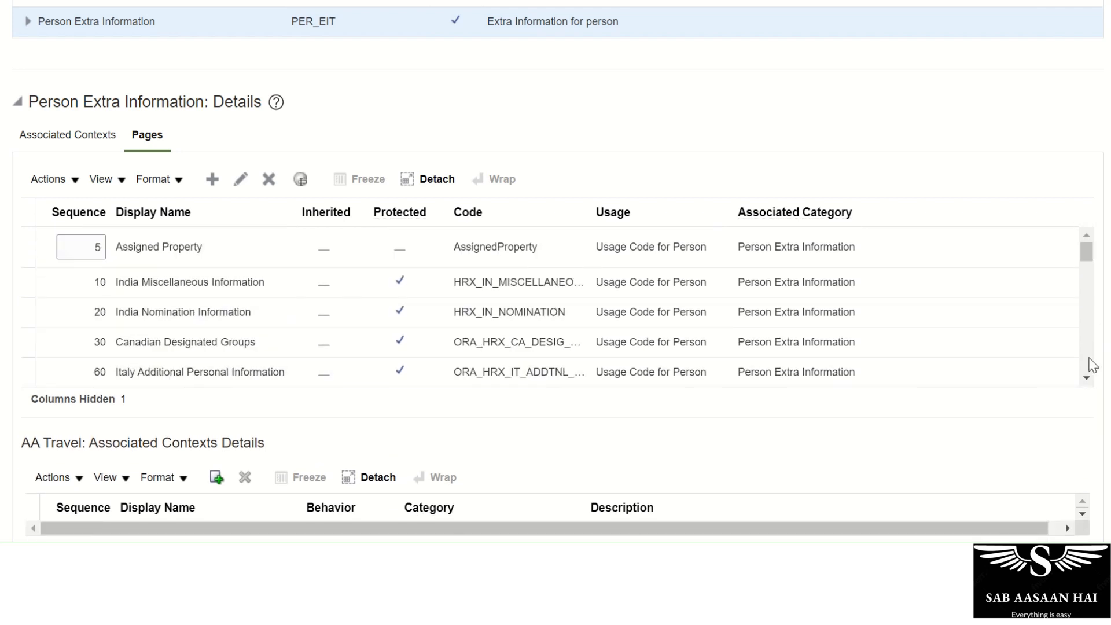
{"action": "left_click", "coordinate": [1087, 377]}
{"action": "scroll", "coordinate": [1084, 373], "scroll_direction": "down", "scroll_amount": 10}
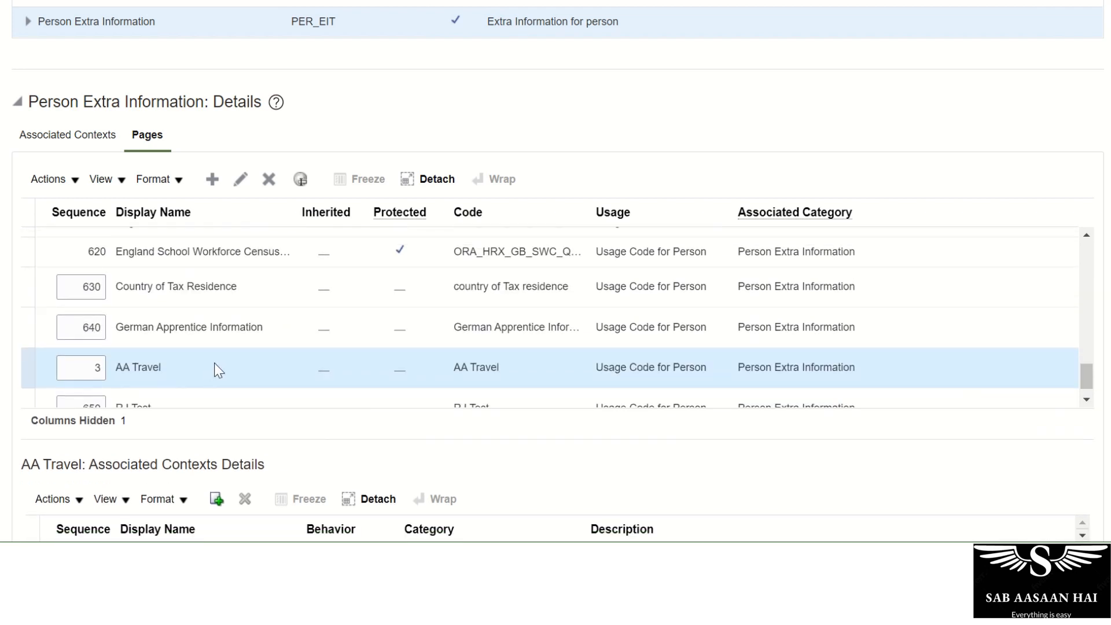
{"action": "scroll", "coordinate": [218, 369], "scroll_direction": "down", "scroll_amount": 1}
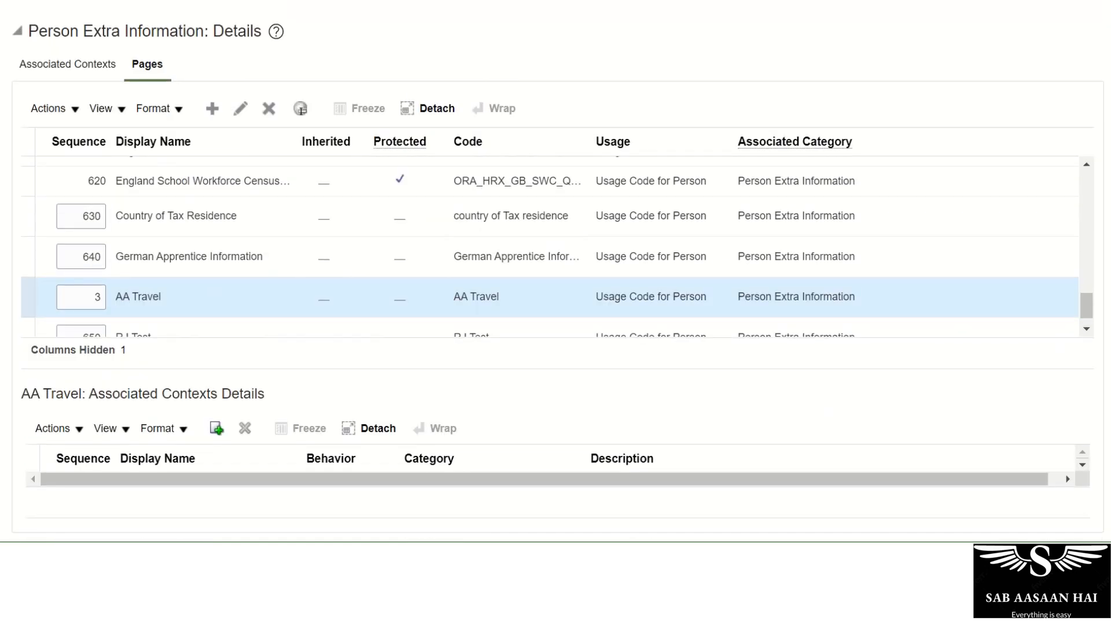
Begin adding a context to AA Travel, search contexts matching AA, then cancel.
{"action": "left_click", "coordinate": [217, 429]}
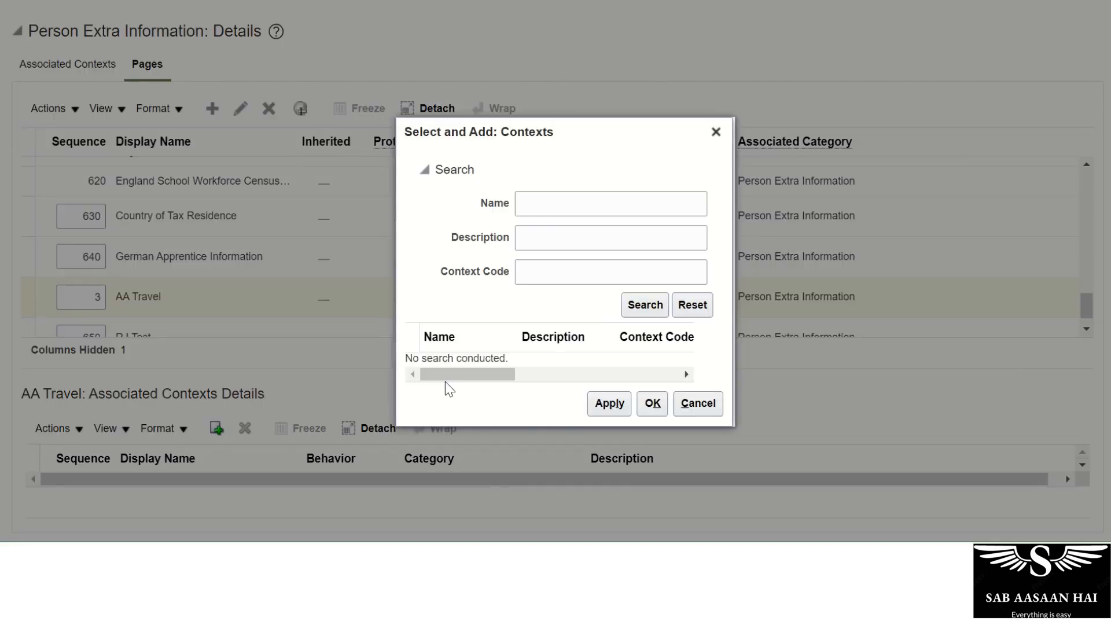
{"action": "left_click", "coordinate": [545, 202]}
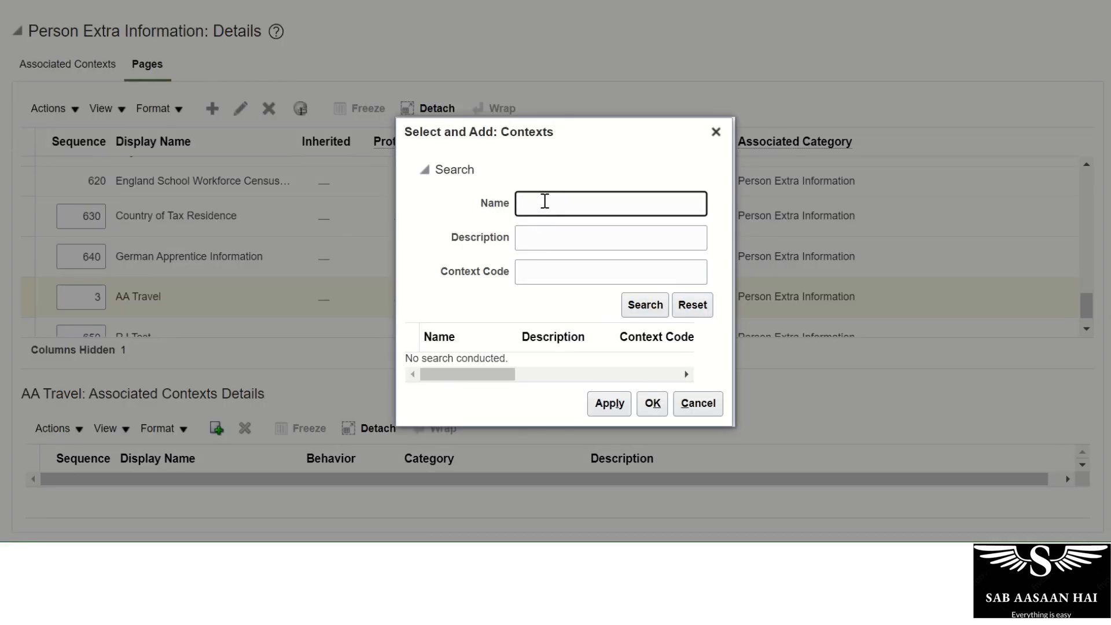
{"action": "left_click", "coordinate": [648, 305]}
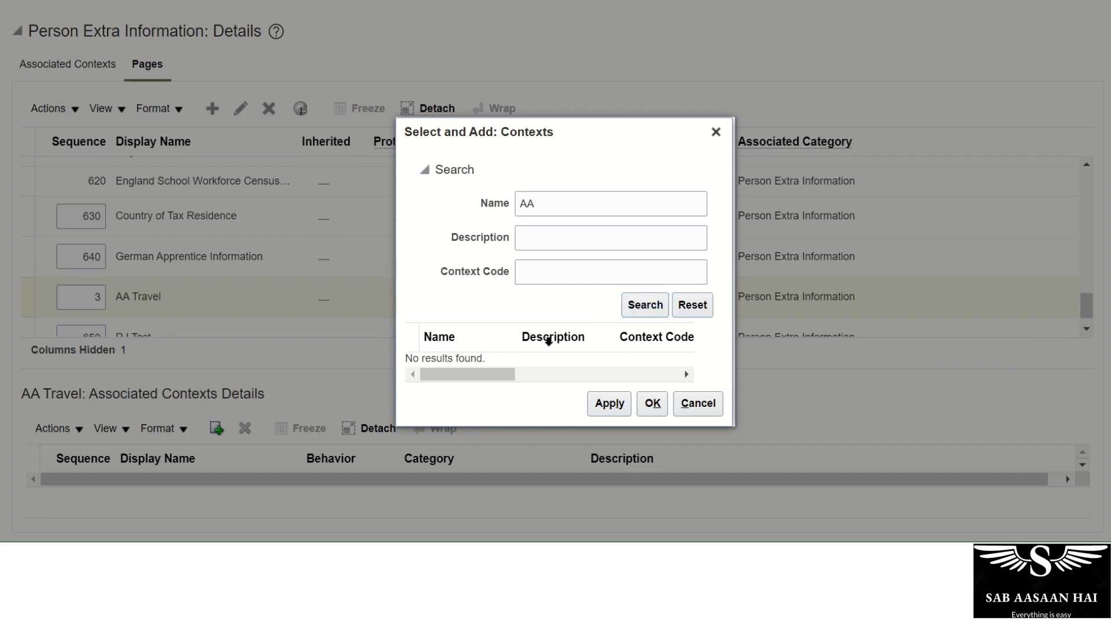
{"action": "left_click", "coordinate": [698, 404]}
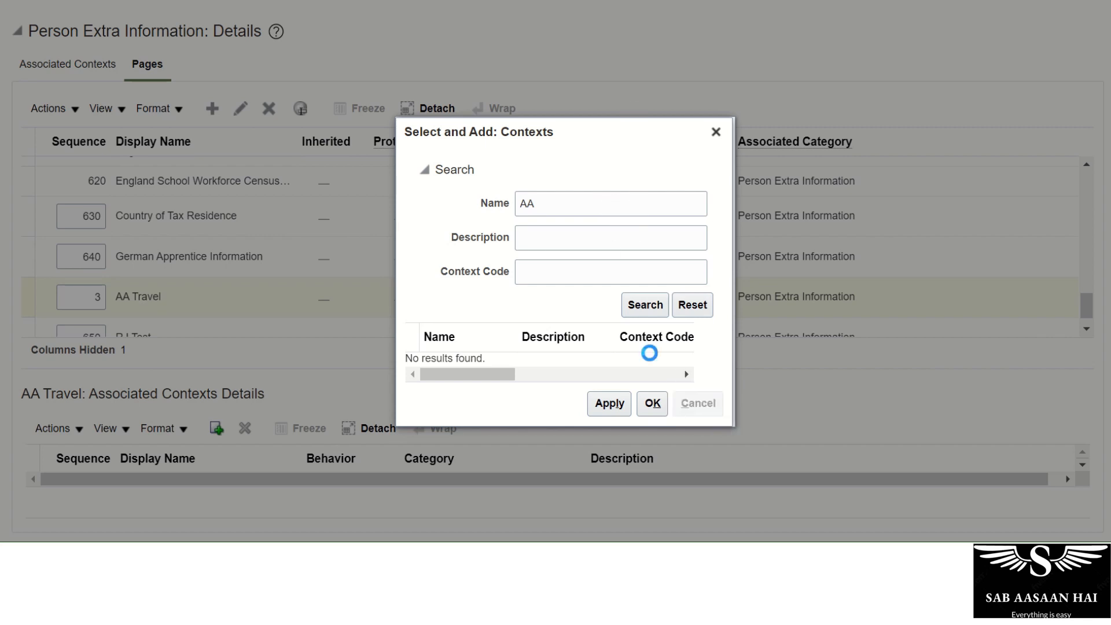
Reselect AA Travel and list Person Extra Information's pages, confirming sequence 3.
{"action": "scroll", "coordinate": [495, 110], "scroll_direction": "up", "scroll_amount": 5}
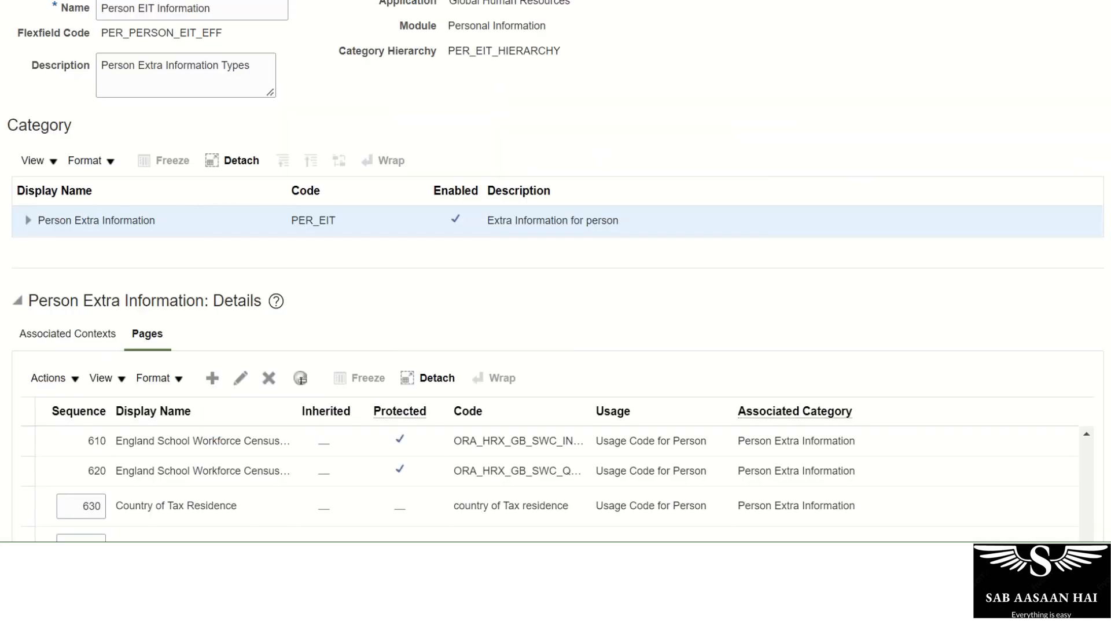
{"action": "scroll", "coordinate": [434, 24], "scroll_direction": "down", "scroll_amount": 5}
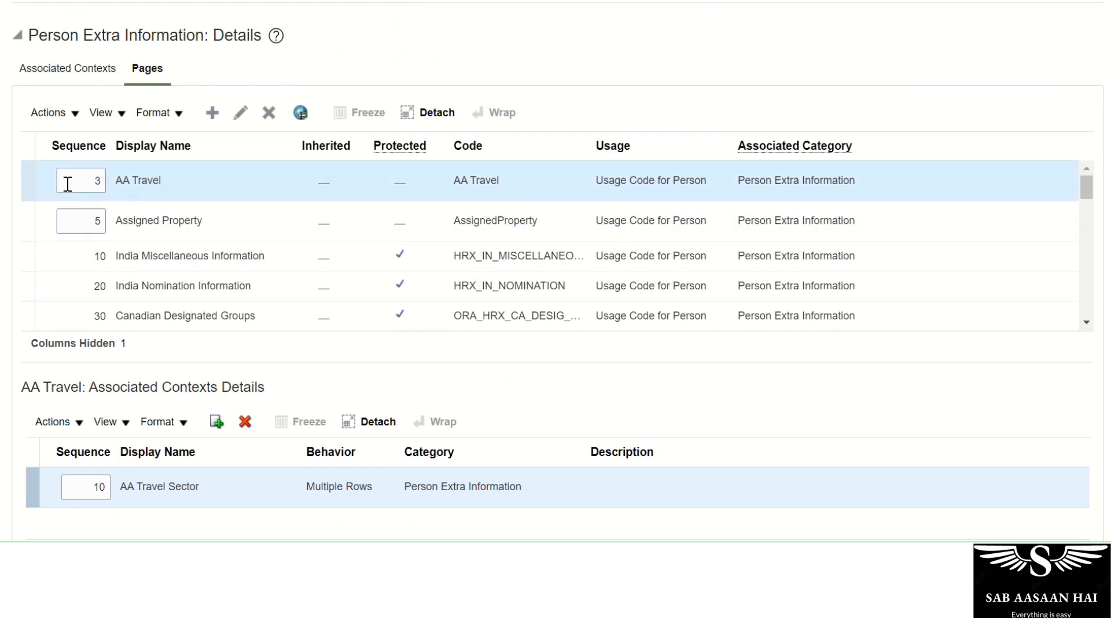
{"action": "left_click", "coordinate": [119, 225]}
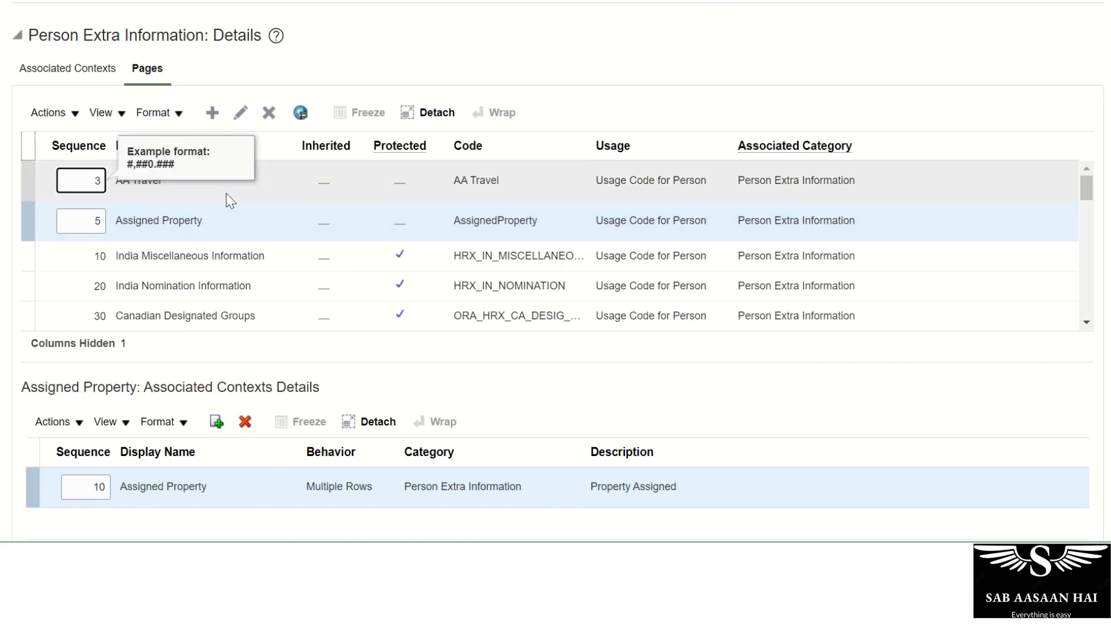
{"action": "left_click", "coordinate": [226, 193]}
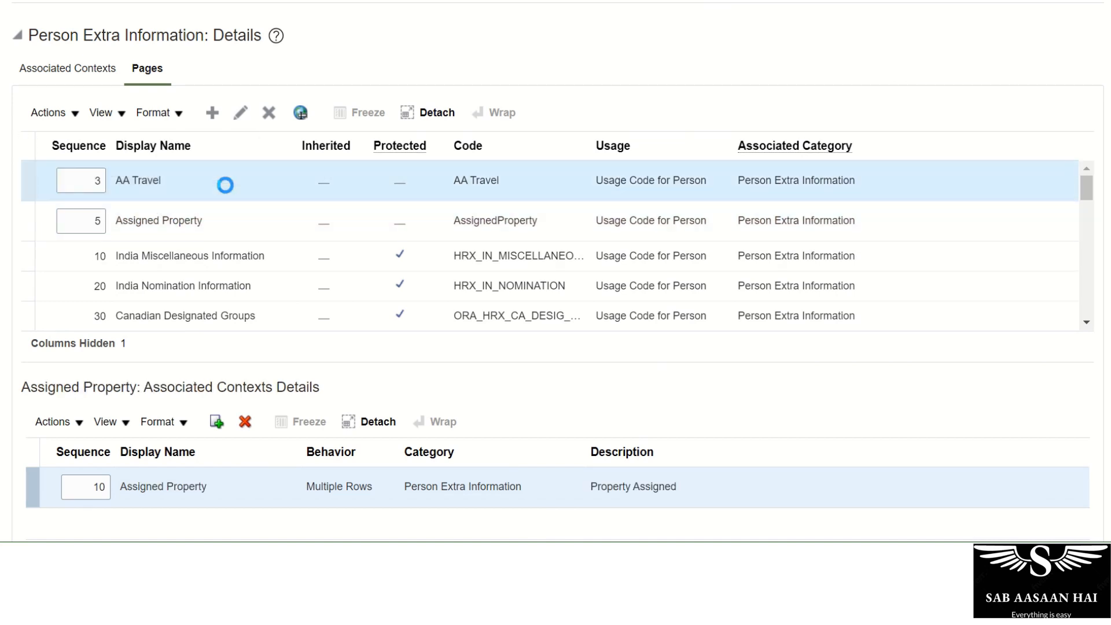
{"action": "left_click", "coordinate": [72, 68]}
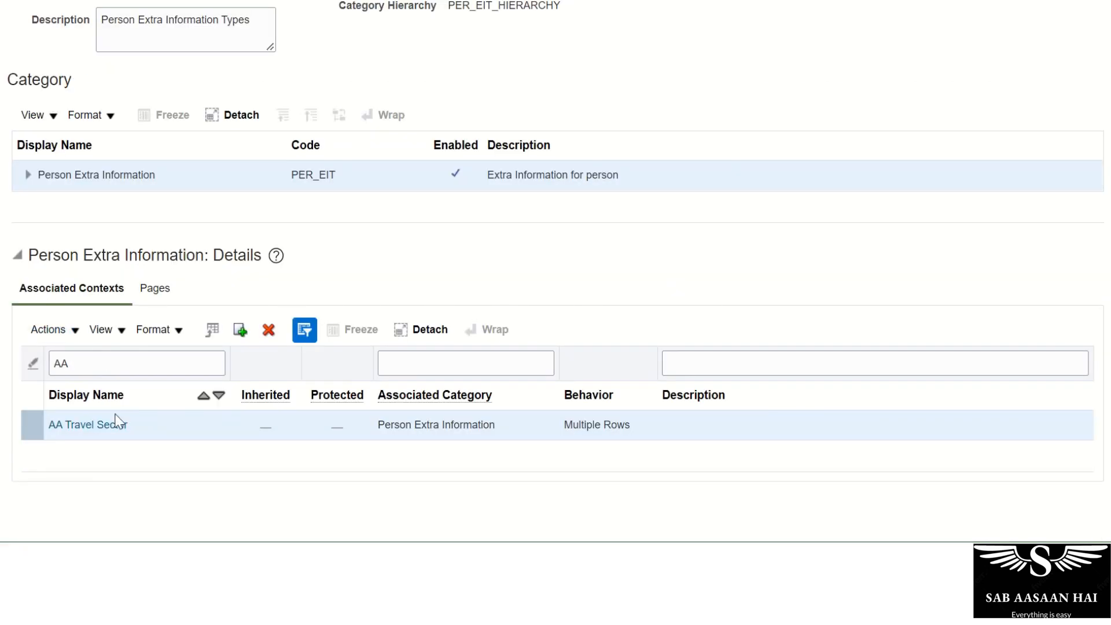
{"action": "left_click", "coordinate": [154, 289]}
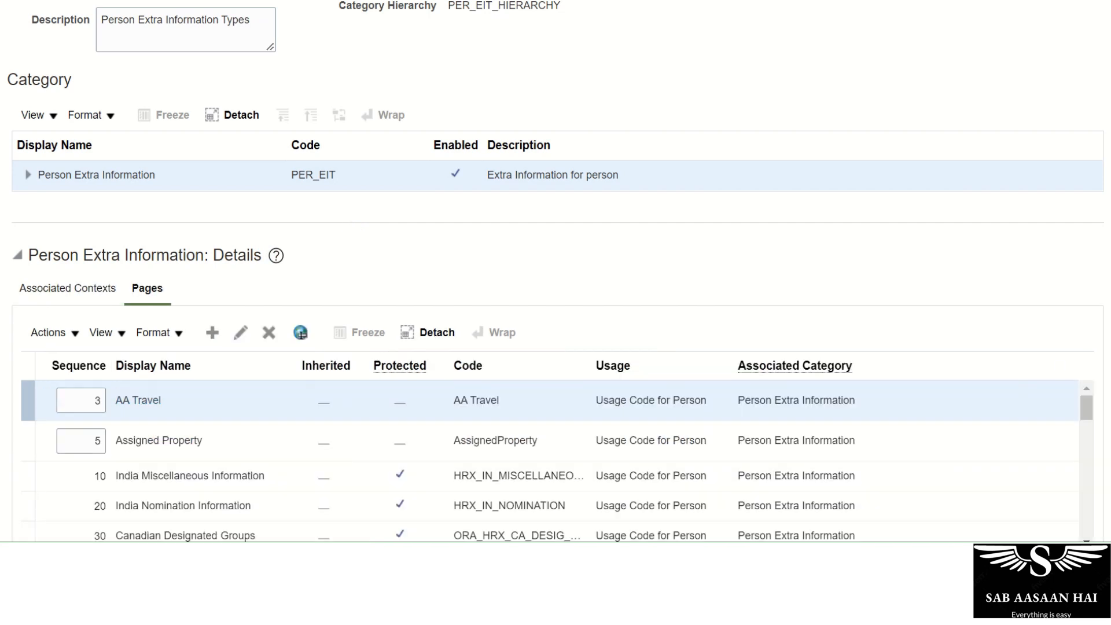
{"action": "scroll", "coordinate": [925, 120], "scroll_direction": "up", "scroll_amount": 3}
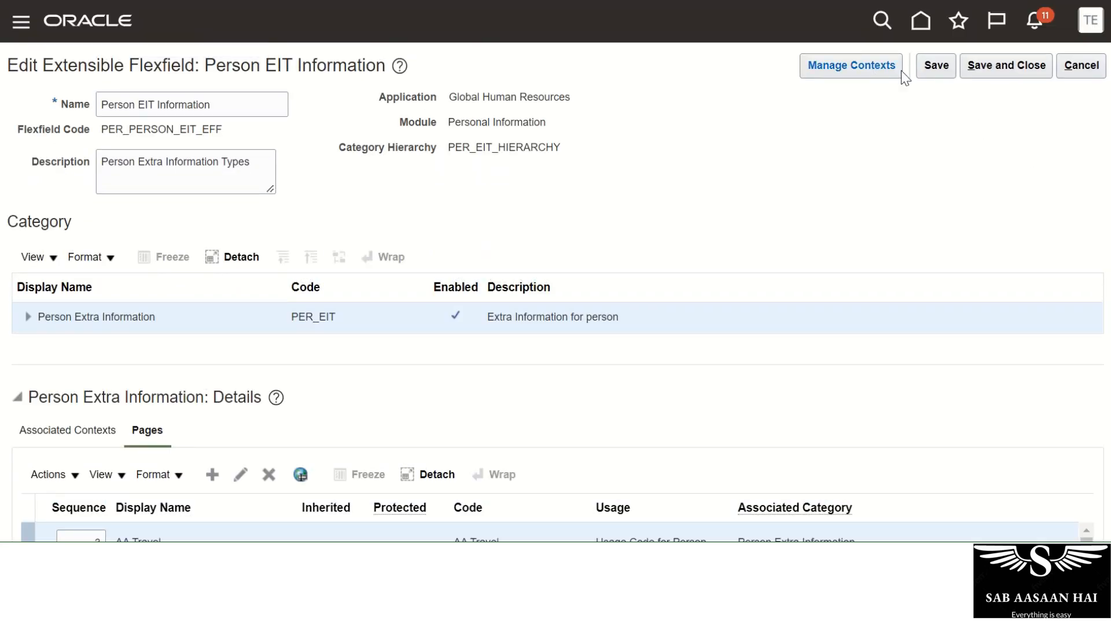
Save and close, then deploy Person EIT Information, finishing with 0 errors and 0 warnings.
{"action": "left_click", "coordinate": [975, 65]}
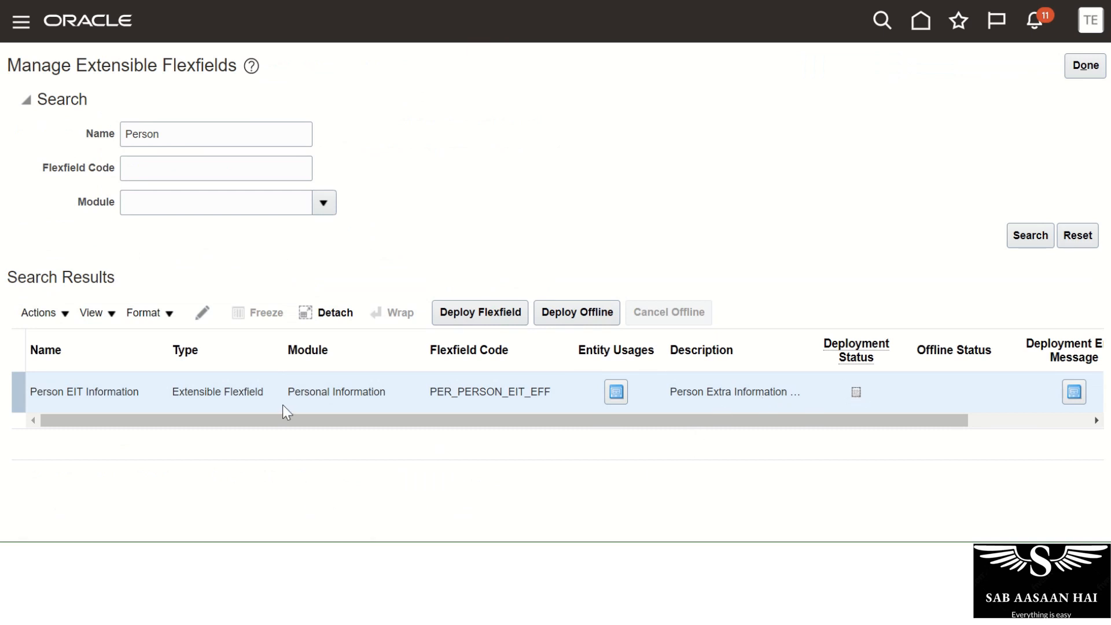
{"action": "left_click", "coordinate": [456, 315]}
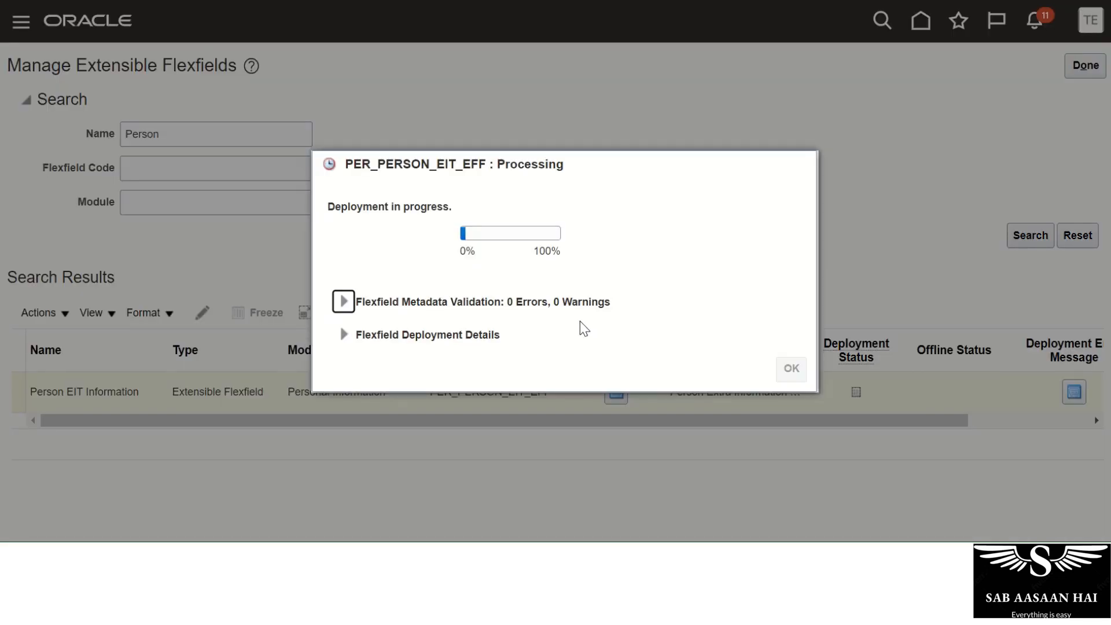
{"action": "scroll", "coordinate": [1024, 240], "scroll_direction": "down", "scroll_amount": 2}
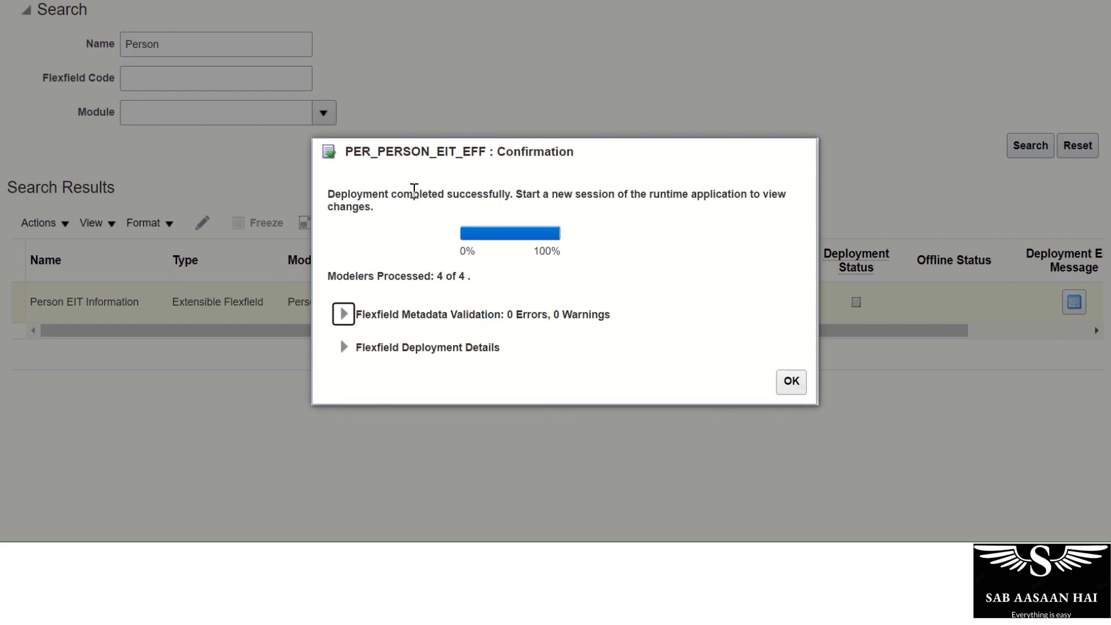
{"action": "left_click_drag", "start_coordinate": [388, 195], "coordinate": [537, 199]}
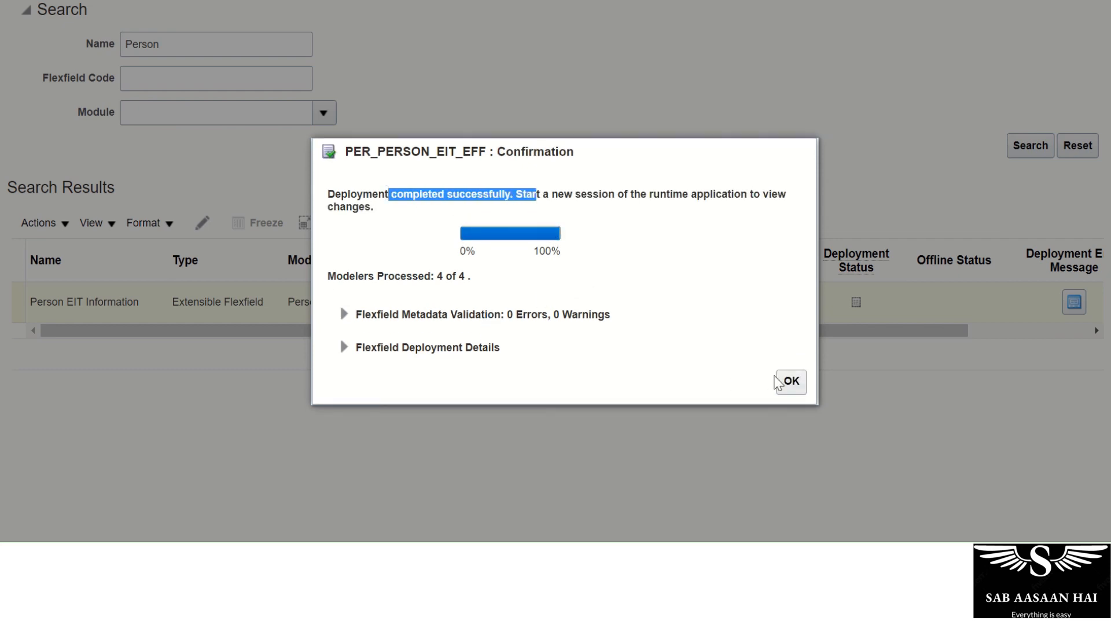
{"action": "left_click", "coordinate": [791, 383]}
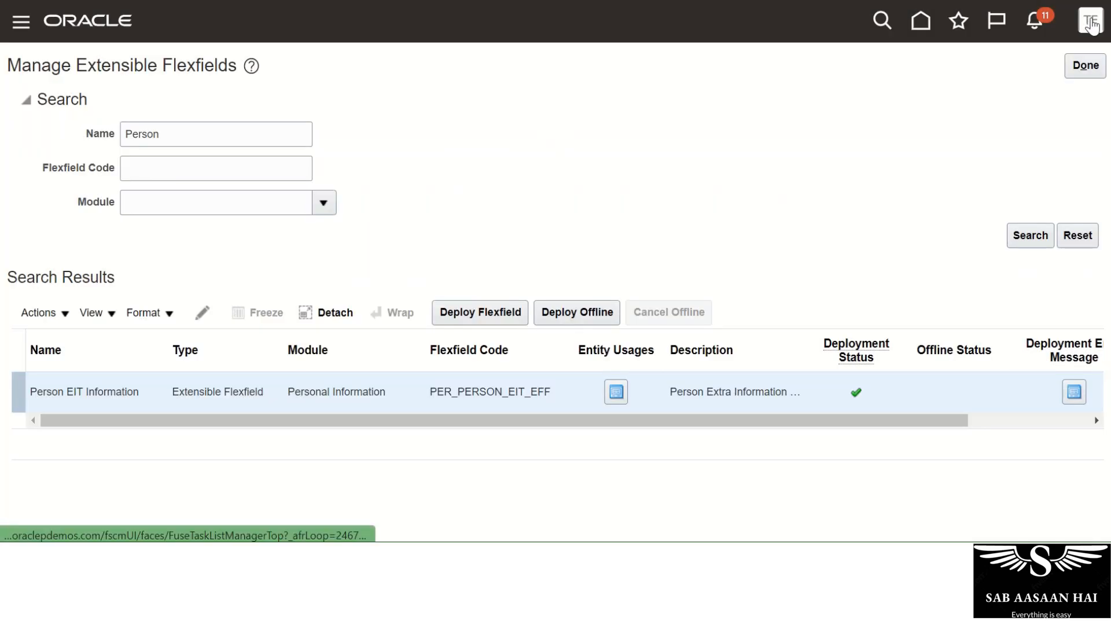
Choose Sign Out from the Settings and Actions menu to reach the logout consent page.
{"action": "left_click", "coordinate": [1092, 24]}
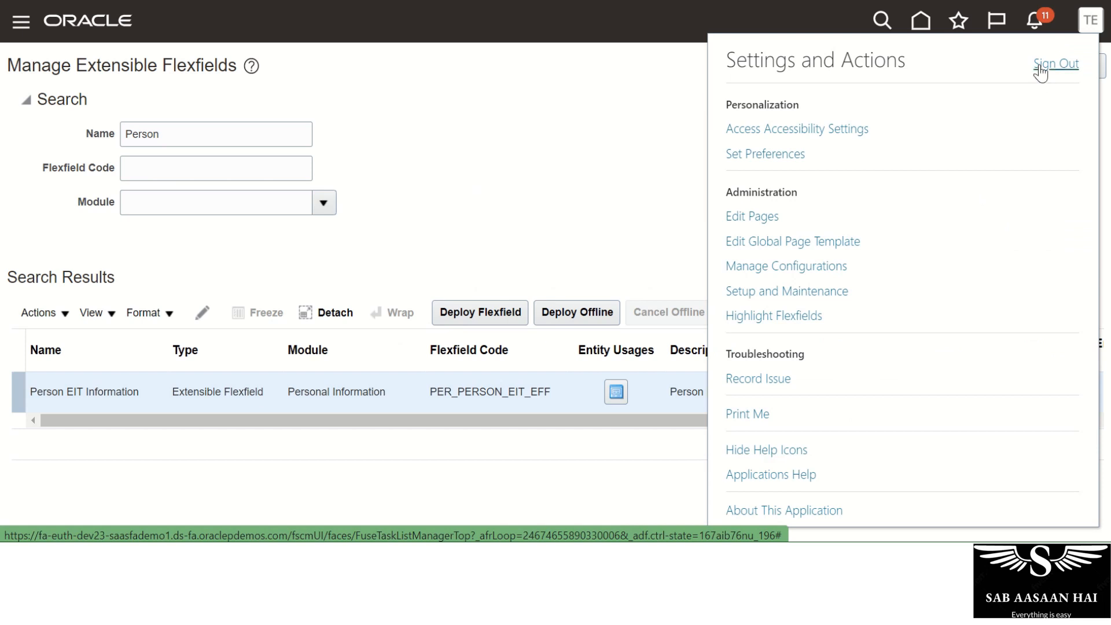
{"action": "left_click", "coordinate": [1050, 65]}
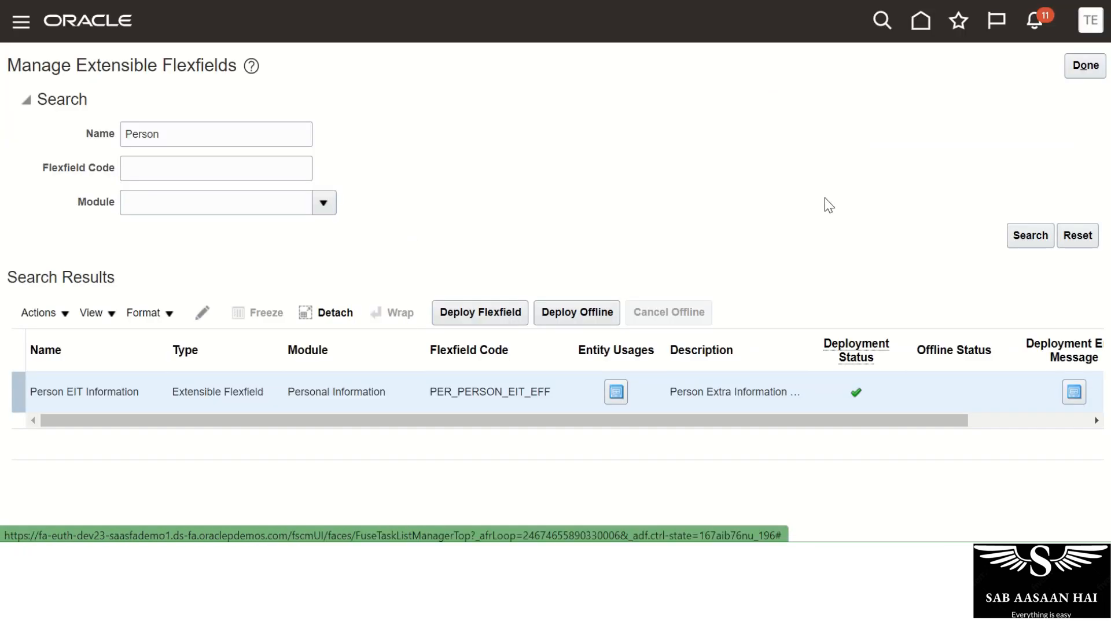
{"action": "scroll", "coordinate": [643, 301], "scroll_direction": "down", "scroll_amount": 3}
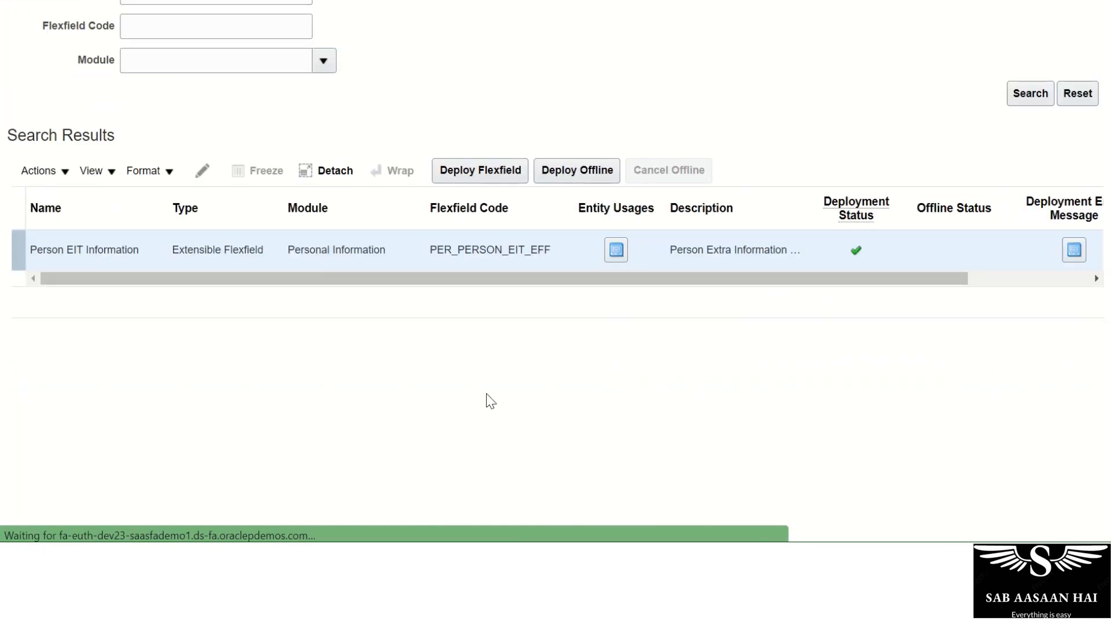
{"action": "scroll", "coordinate": [789, 235], "scroll_direction": "up", "scroll_amount": 3}
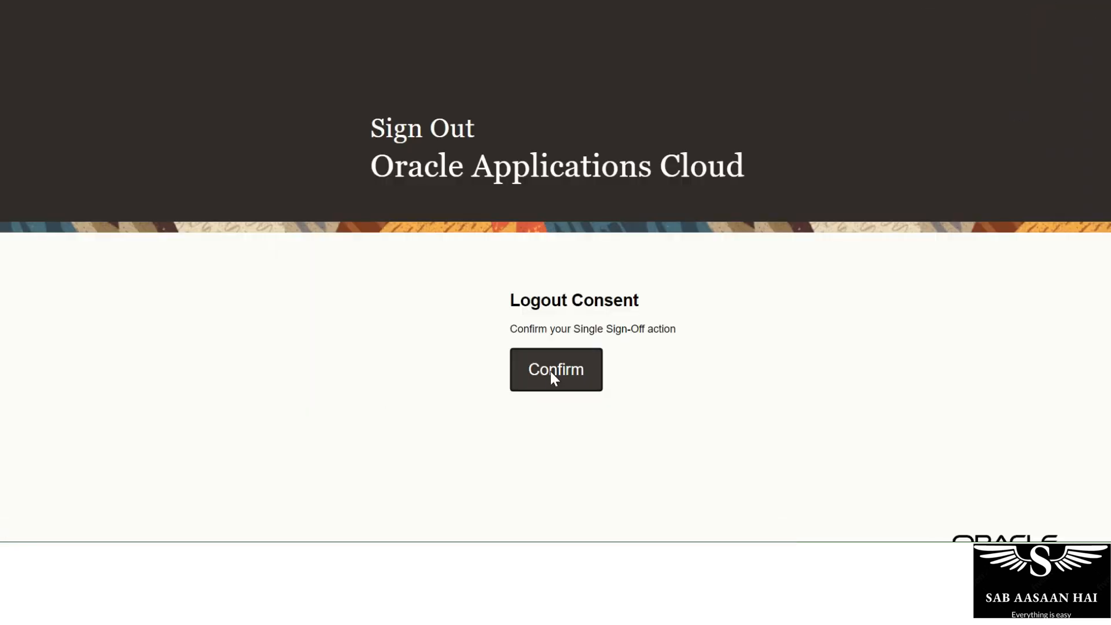
Confirm the sign-out and sign in with the admin user ID and password.
{"action": "left_click", "coordinate": [553, 372]}
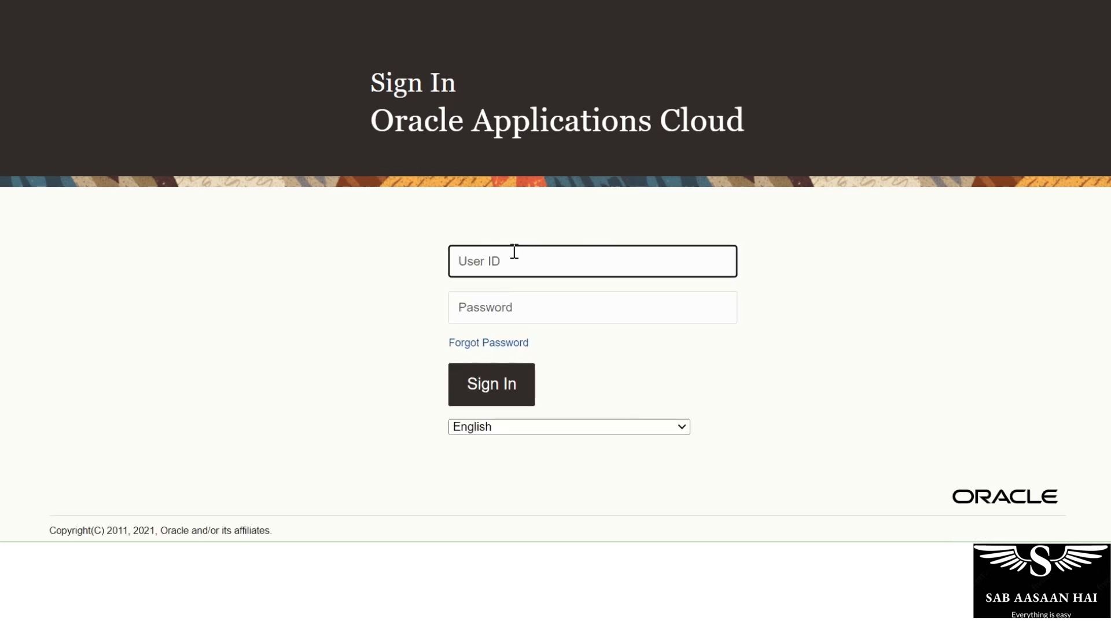
{"action": "type", "text": "HR.admin"}
{"action": "key", "text": "Tab"}
{"action": "type", "text": "***"}
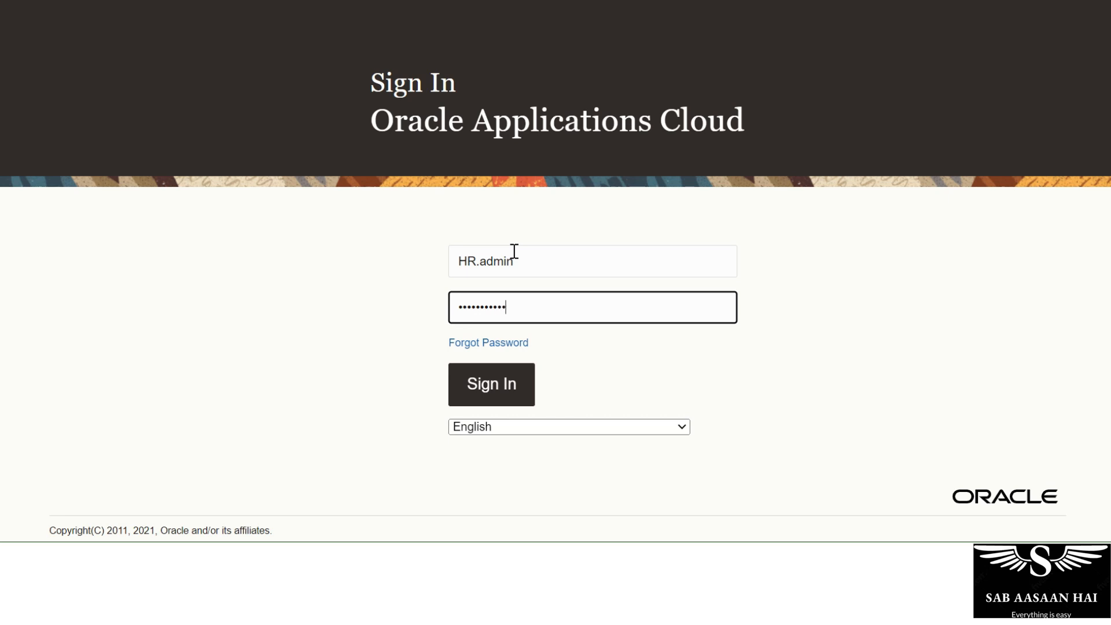
{"action": "left_click", "coordinate": [508, 387]}
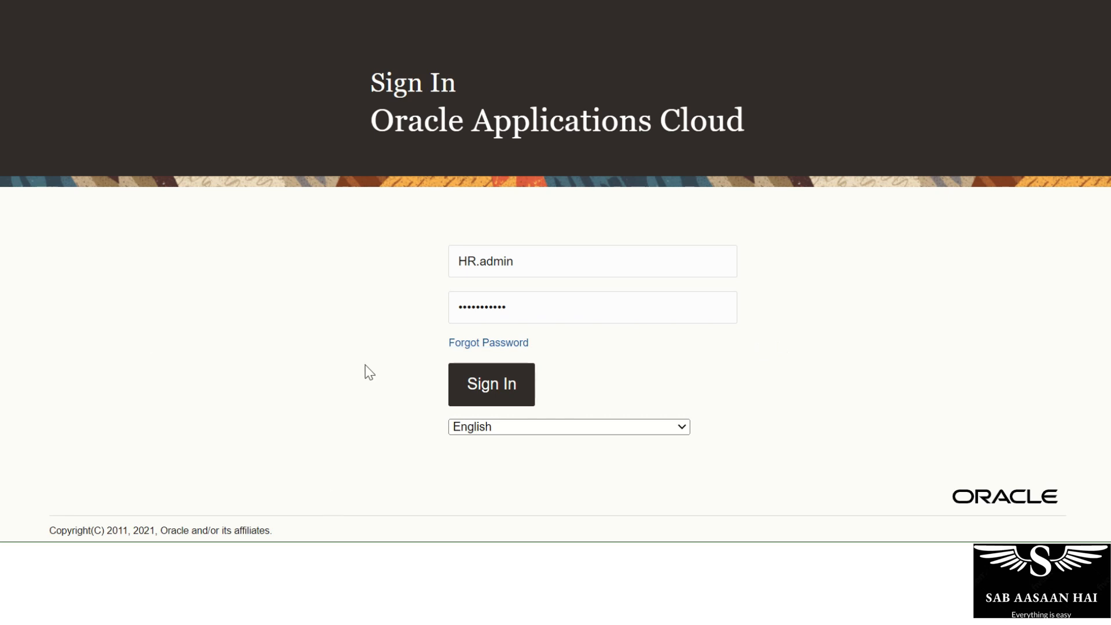
Retry the failed sign-in, then open Person Management from My Client Groups.
{"action": "left_click", "coordinate": [604, 328]}
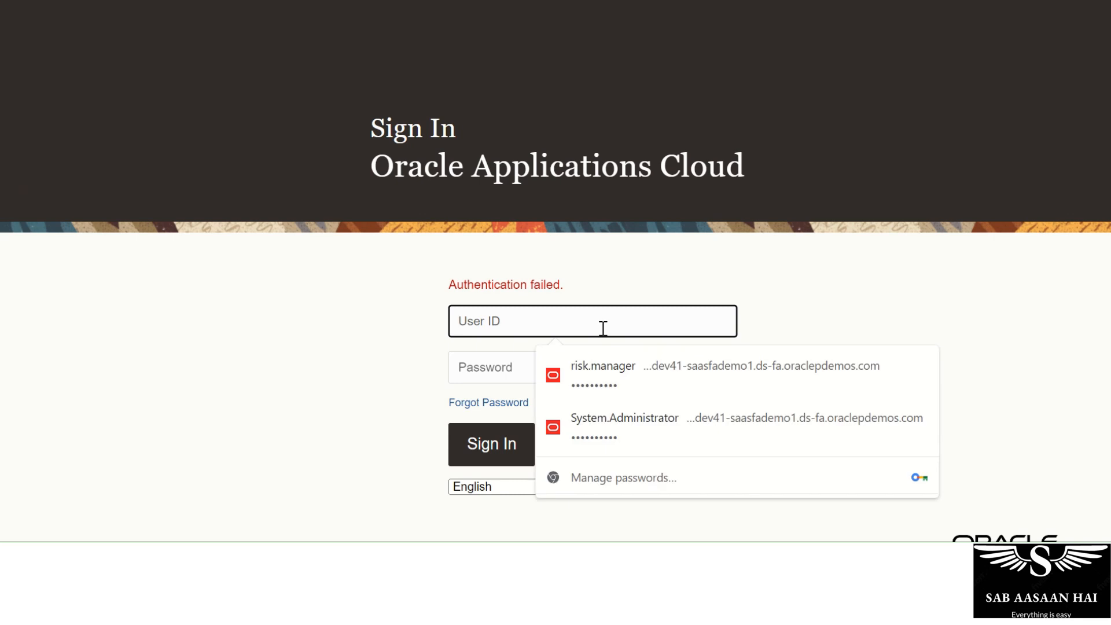
{"action": "type", "text": "HR.admin"}
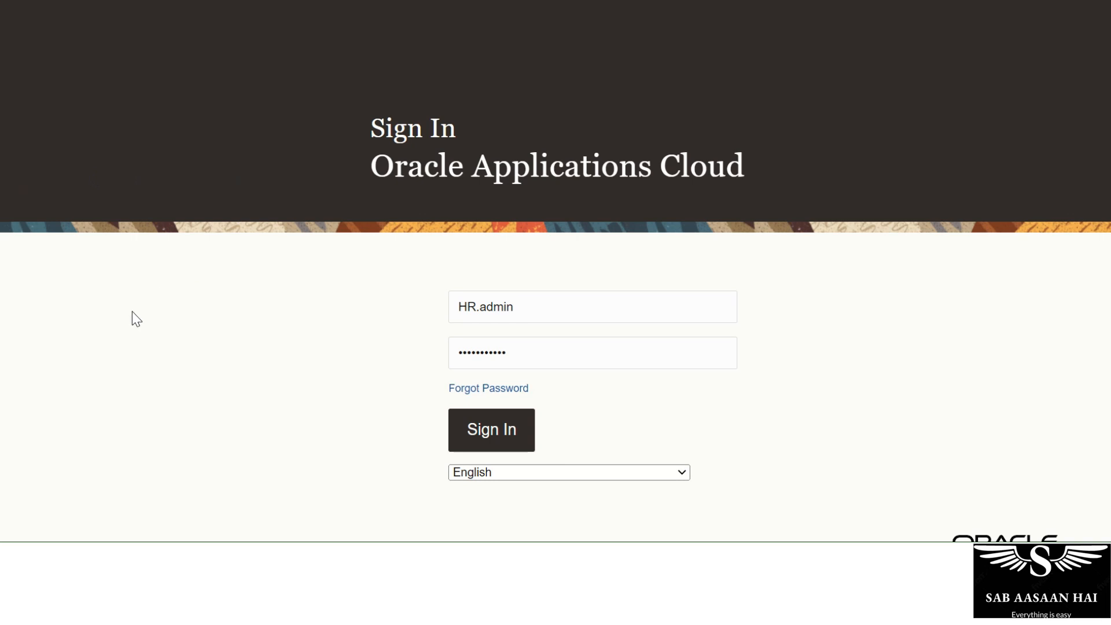
{"action": "key", "text": "Return"}
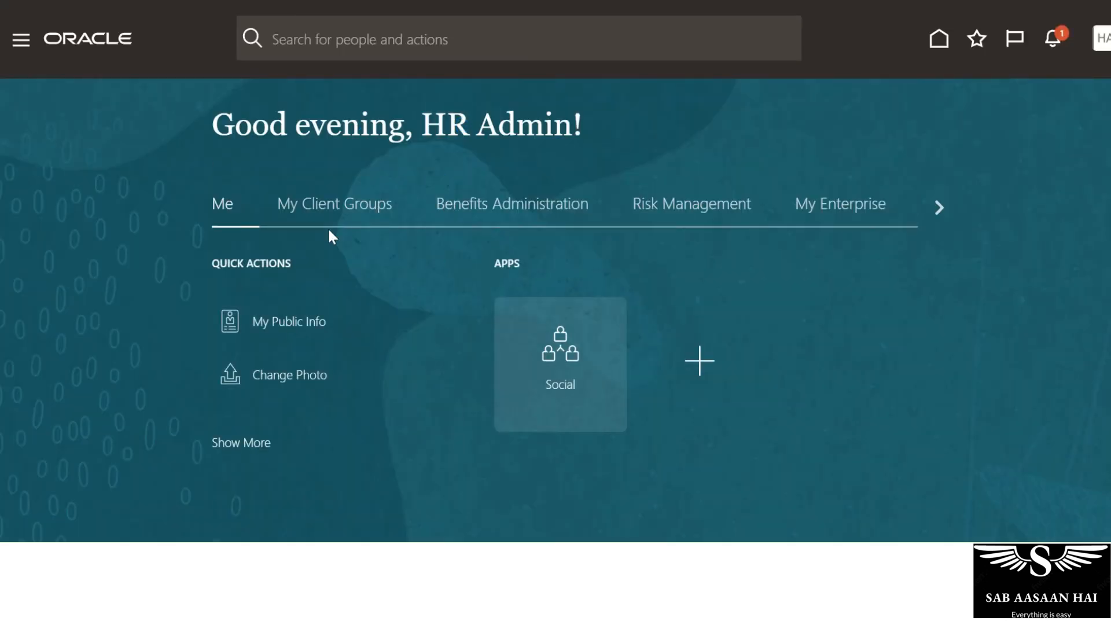
{"action": "left_click", "coordinate": [332, 207]}
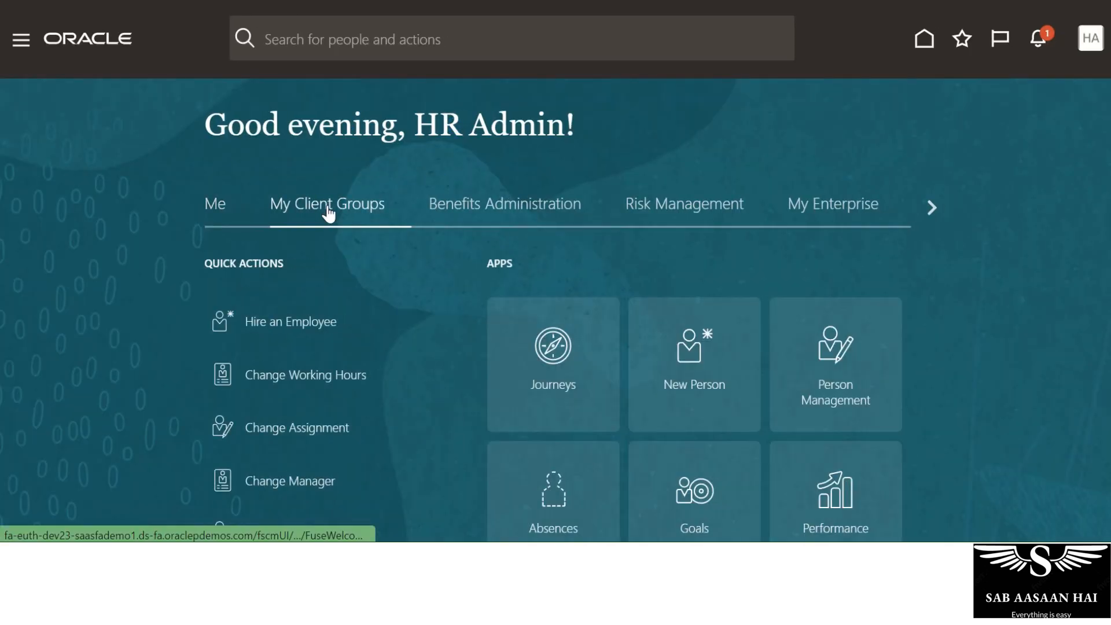
{"action": "left_click", "coordinate": [866, 408]}
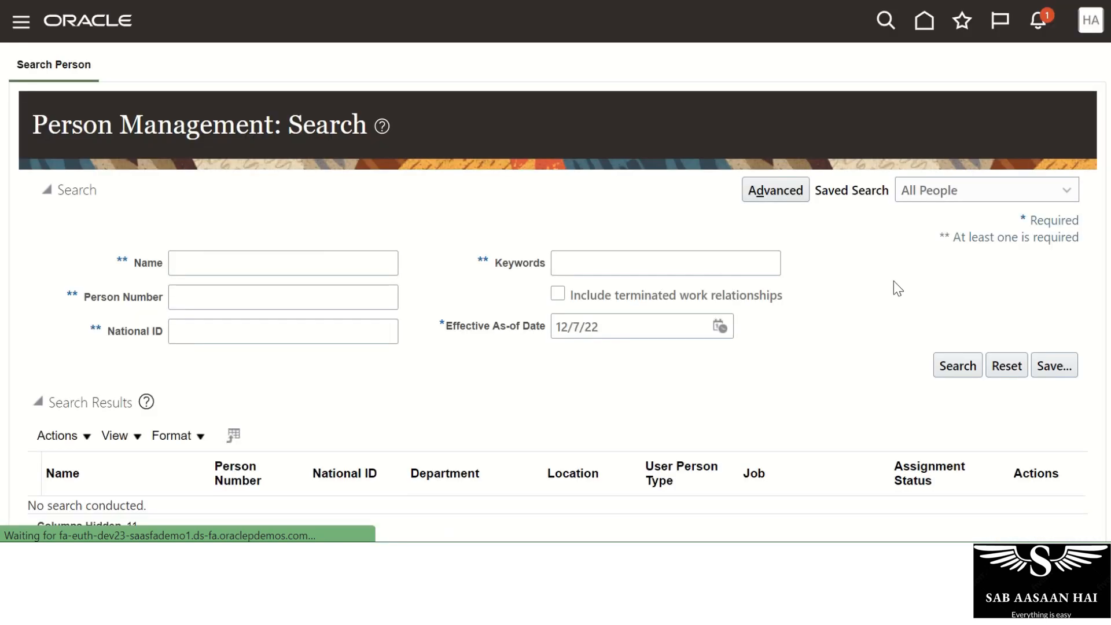
Search by the employee's first name and open the London Sales UK sales representative.
{"action": "left_click", "coordinate": [235, 266]}
{"action": "type", "text": "Robin"}
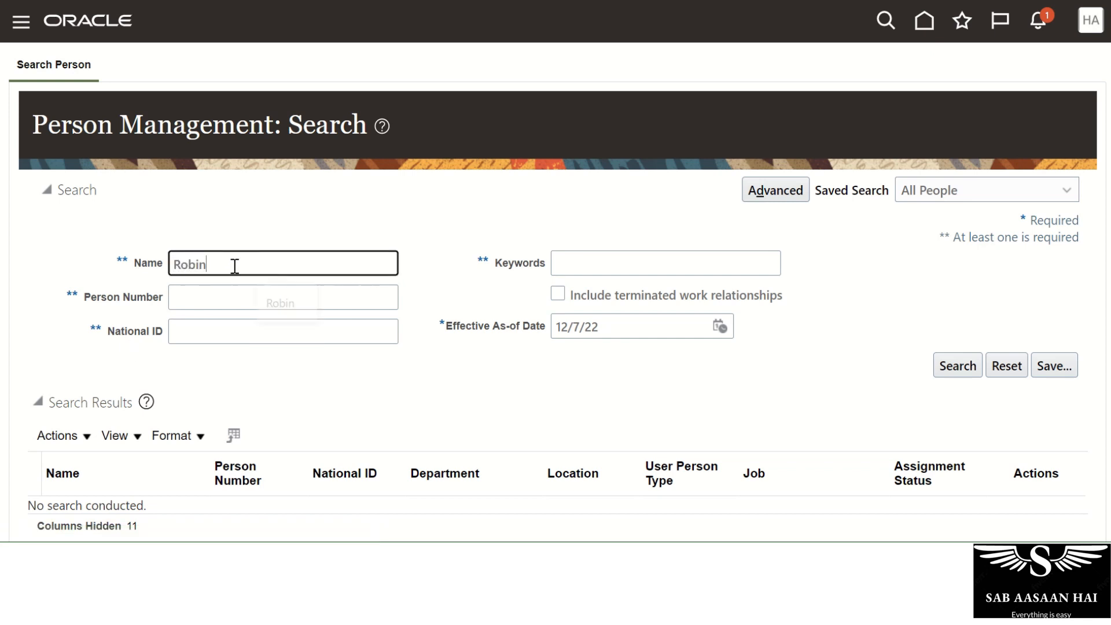
{"action": "scroll", "coordinate": [254, 257], "scroll_direction": "down", "scroll_amount": 3}
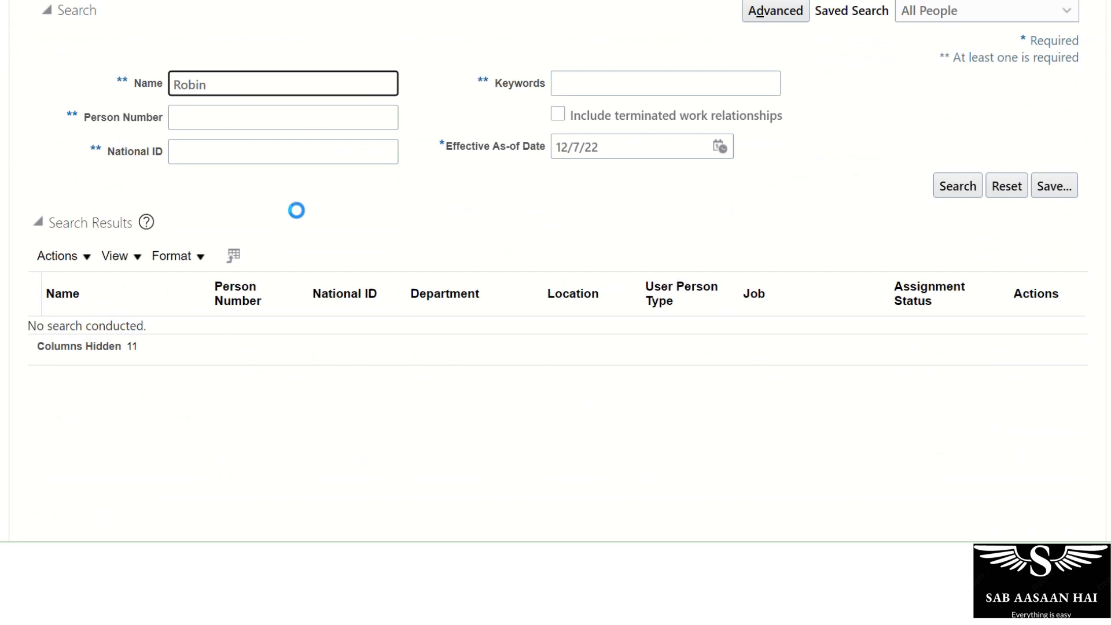
{"action": "left_click", "coordinate": [62, 395]}
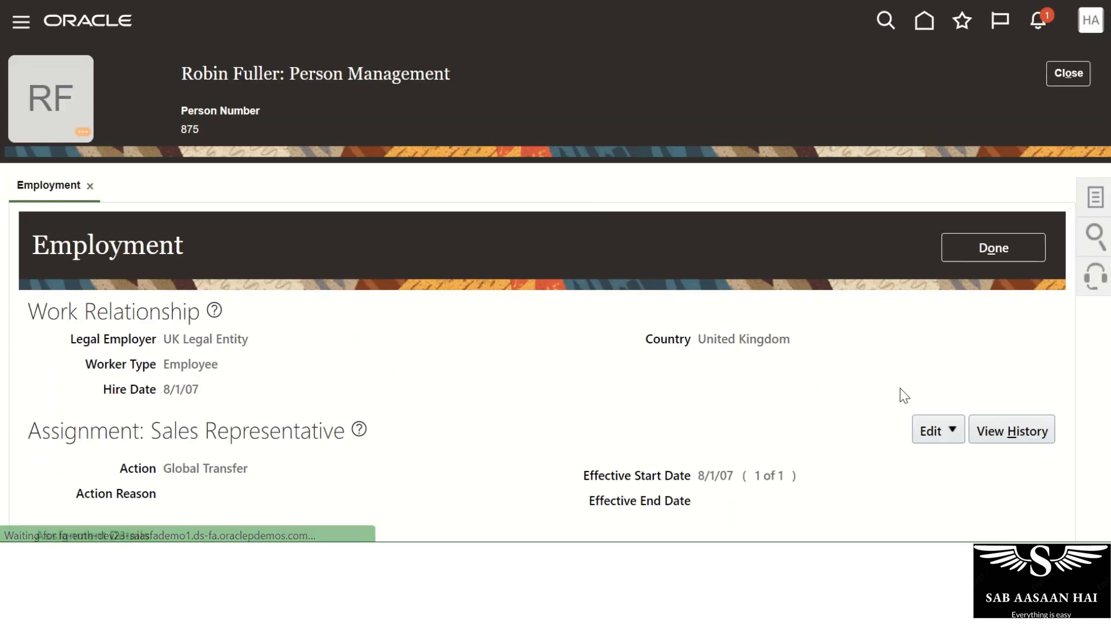
Open the employee's Person details and display the AA Travel extra information.
{"action": "left_click", "coordinate": [1094, 213]}
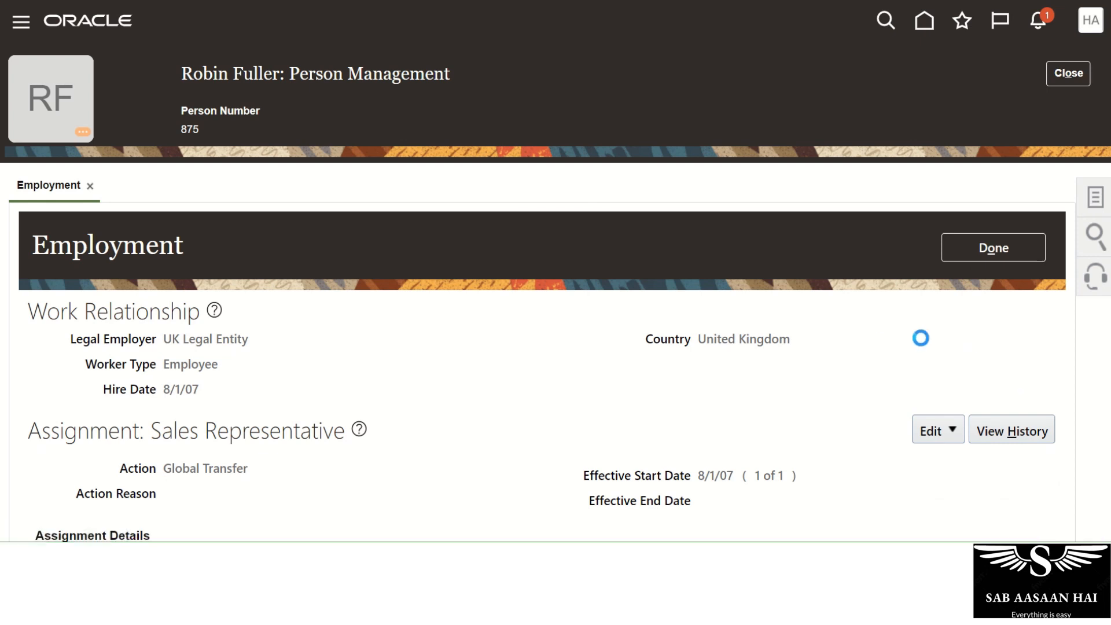
{"action": "left_click", "coordinate": [991, 389]}
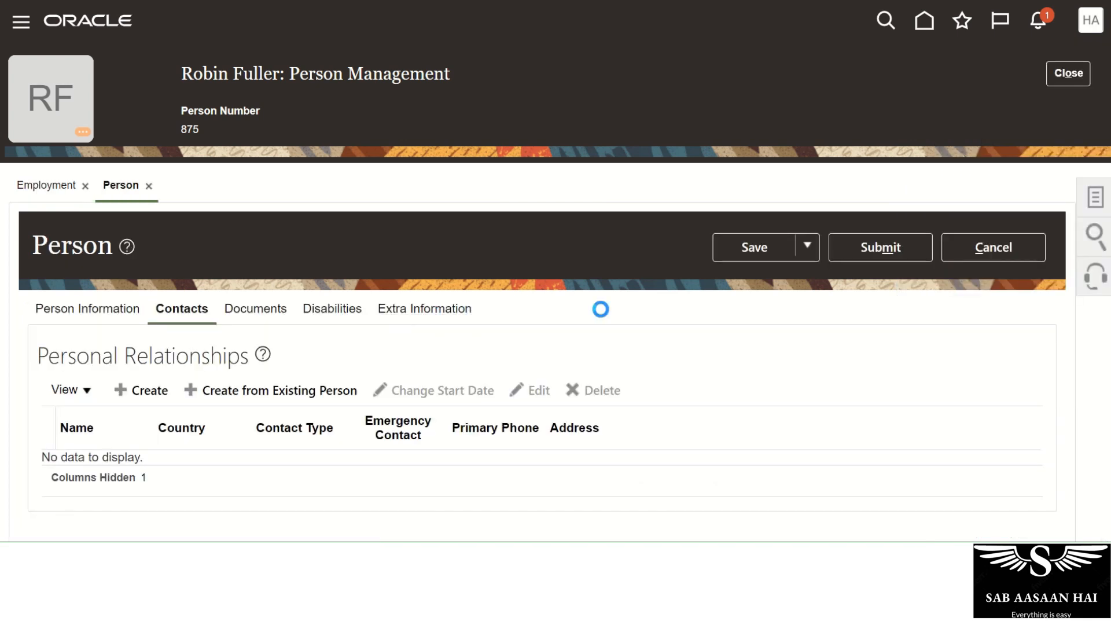
{"action": "scroll", "coordinate": [600, 315], "scroll_direction": "down", "scroll_amount": 2}
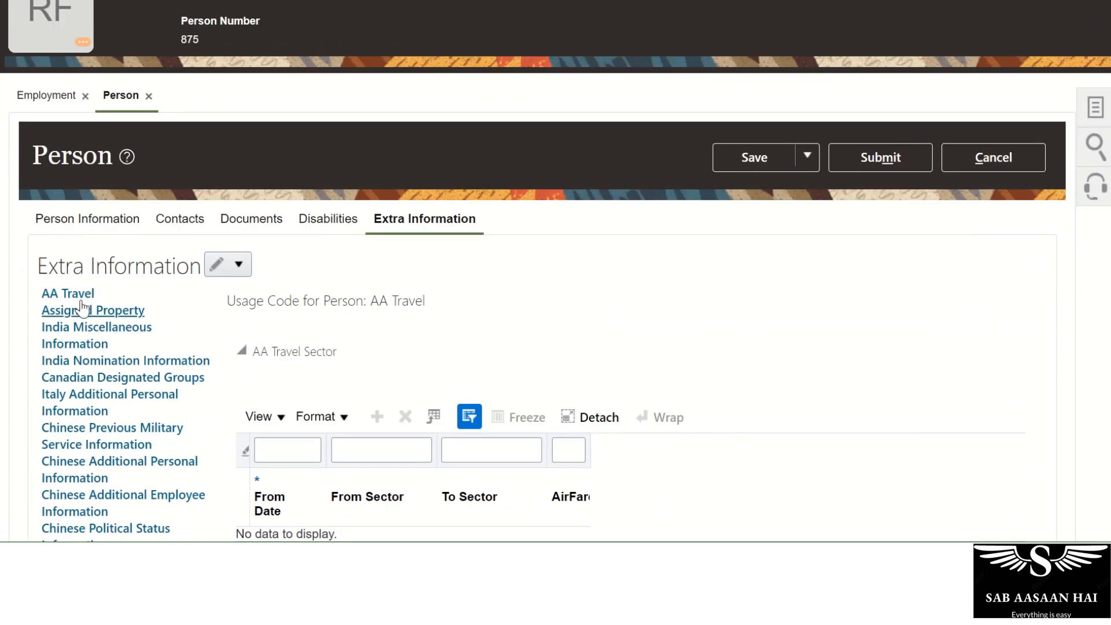
{"action": "left_click", "coordinate": [47, 294]}
{"action": "scroll", "coordinate": [556, 290], "scroll_direction": "down", "scroll_amount": 2}
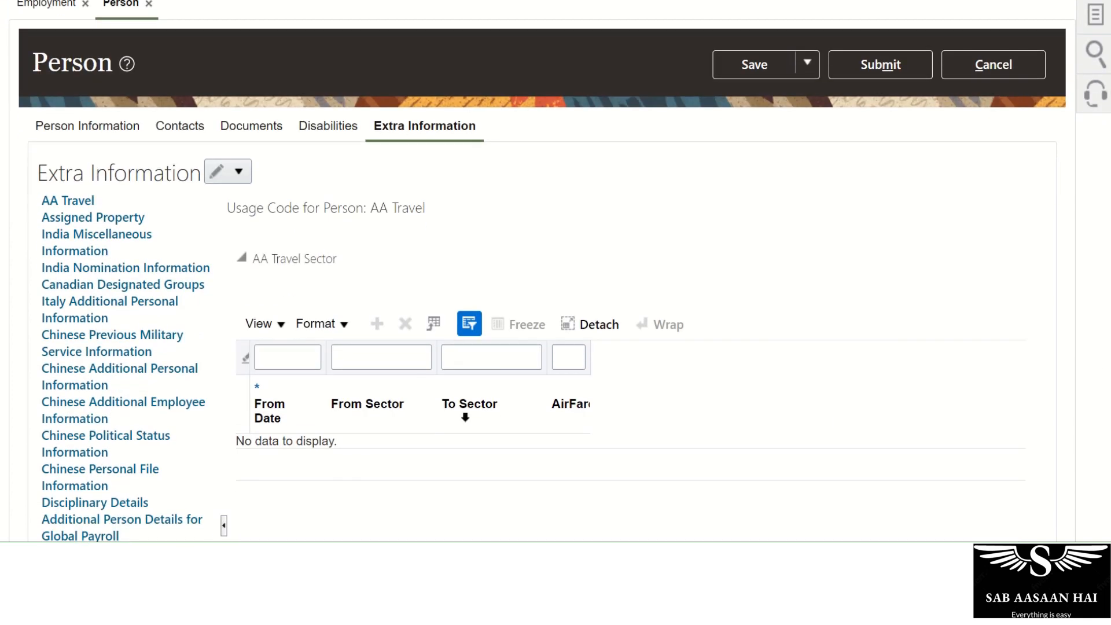
Check the AA Travel Sector columns, then switch the extra information into Correct mode.
{"action": "left_click", "coordinate": [579, 357]}
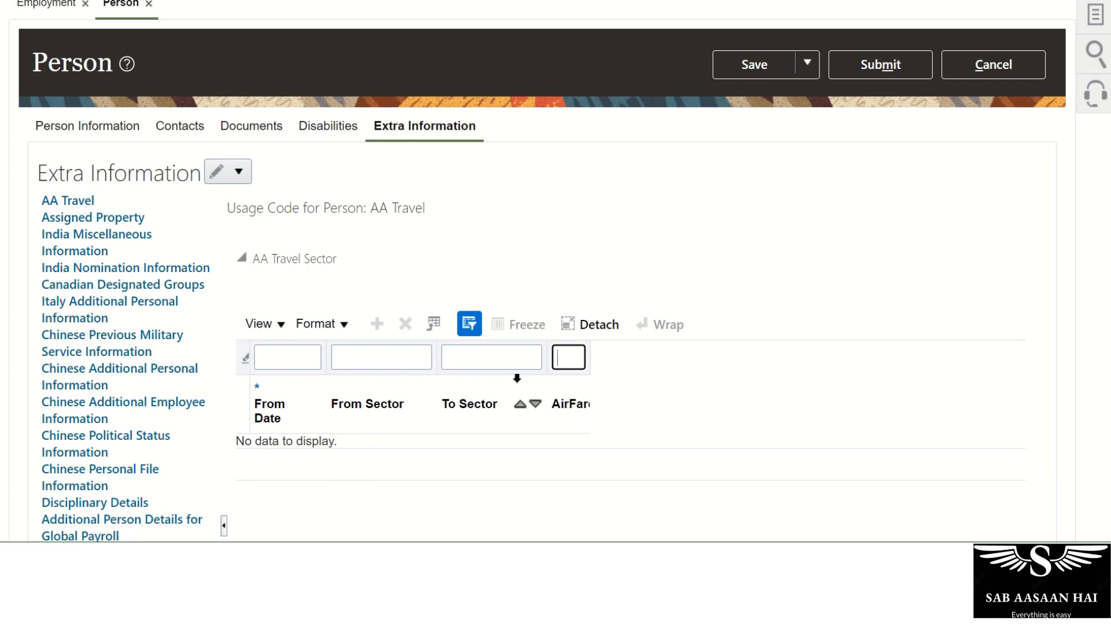
{"action": "left_click", "coordinate": [289, 353]}
{"action": "left_click", "coordinate": [355, 355]}
{"action": "left_click", "coordinate": [486, 358]}
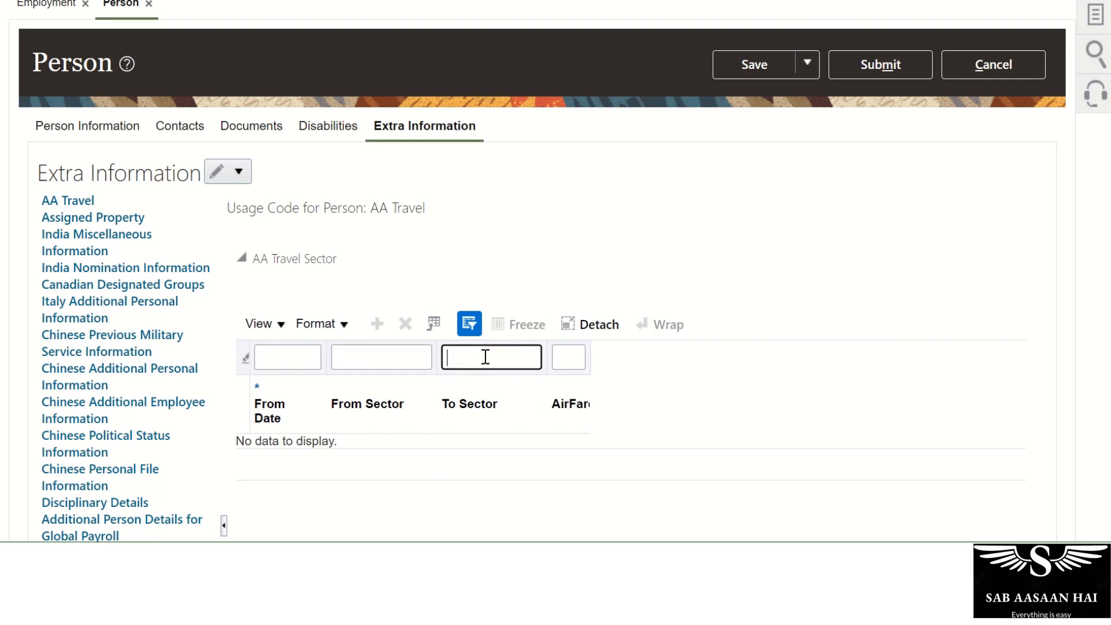
{"action": "left_click", "coordinate": [566, 358]}
{"action": "left_click", "coordinate": [305, 362]}
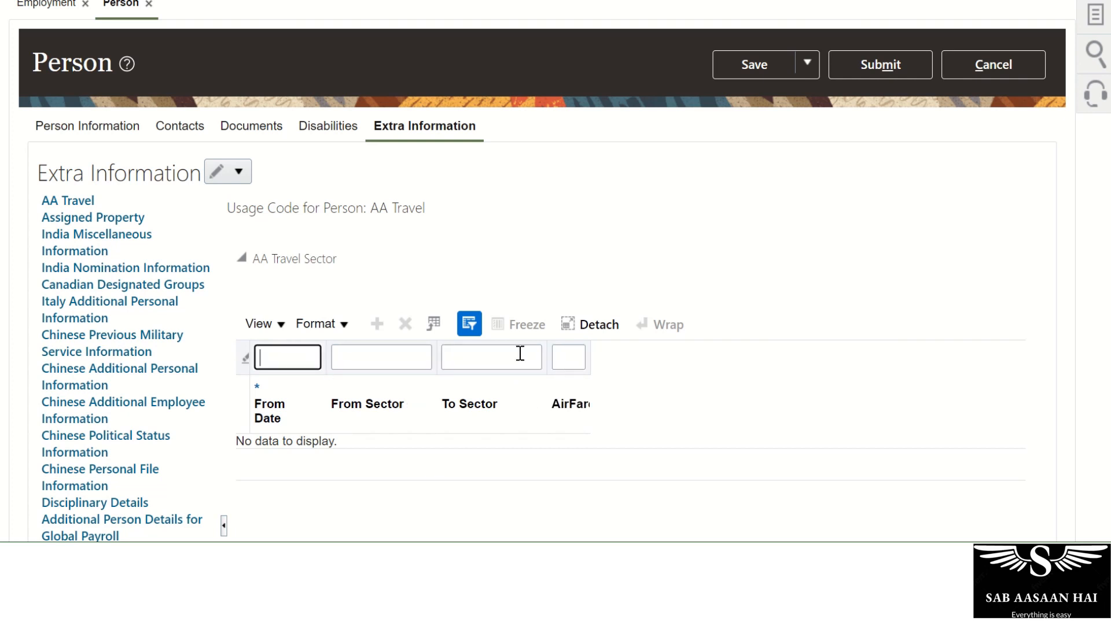
{"action": "left_click", "coordinate": [556, 252]}
{"action": "left_click", "coordinate": [244, 178]}
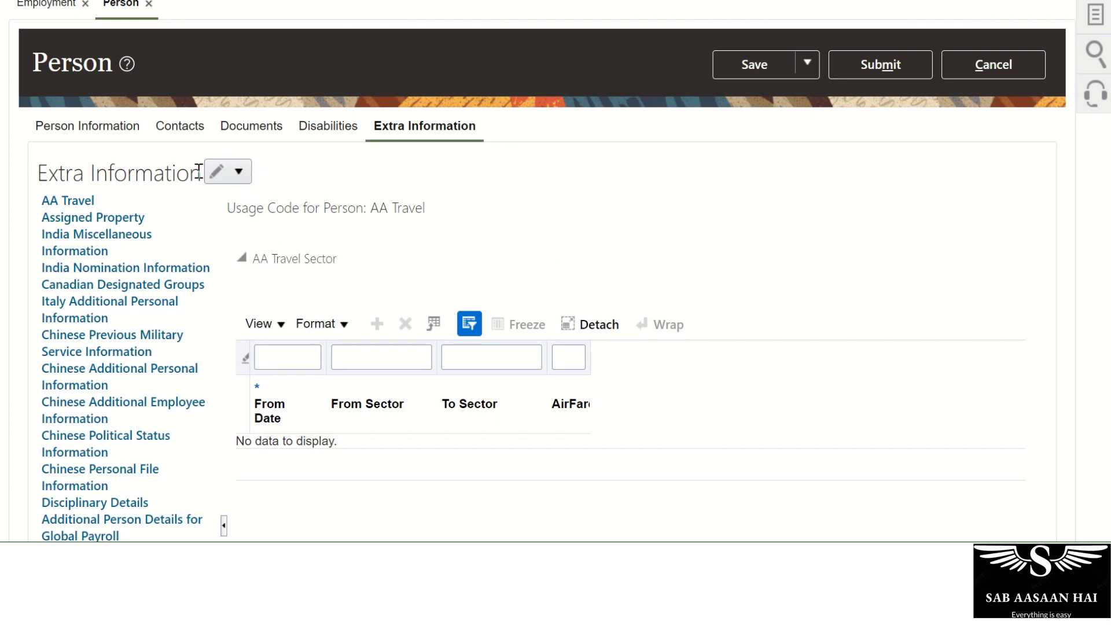
{"action": "left_click", "coordinate": [239, 172]}
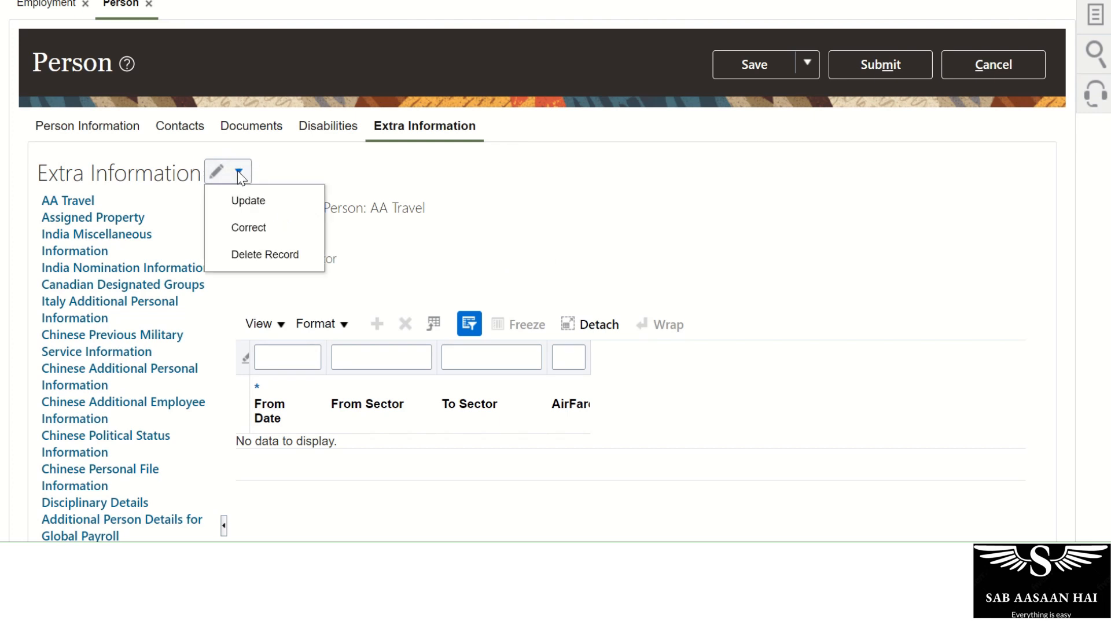
{"action": "left_click", "coordinate": [250, 228]}
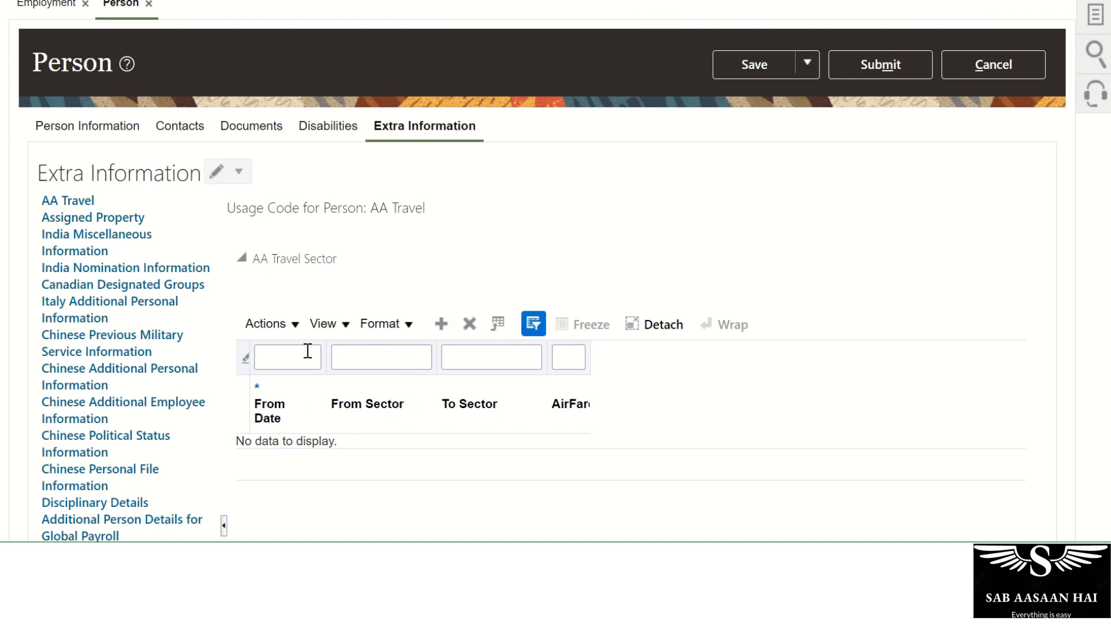
Add an AA Travel Sector row: 12/1/2021, US to India, AirFare 330.
{"action": "left_click", "coordinate": [441, 324]}
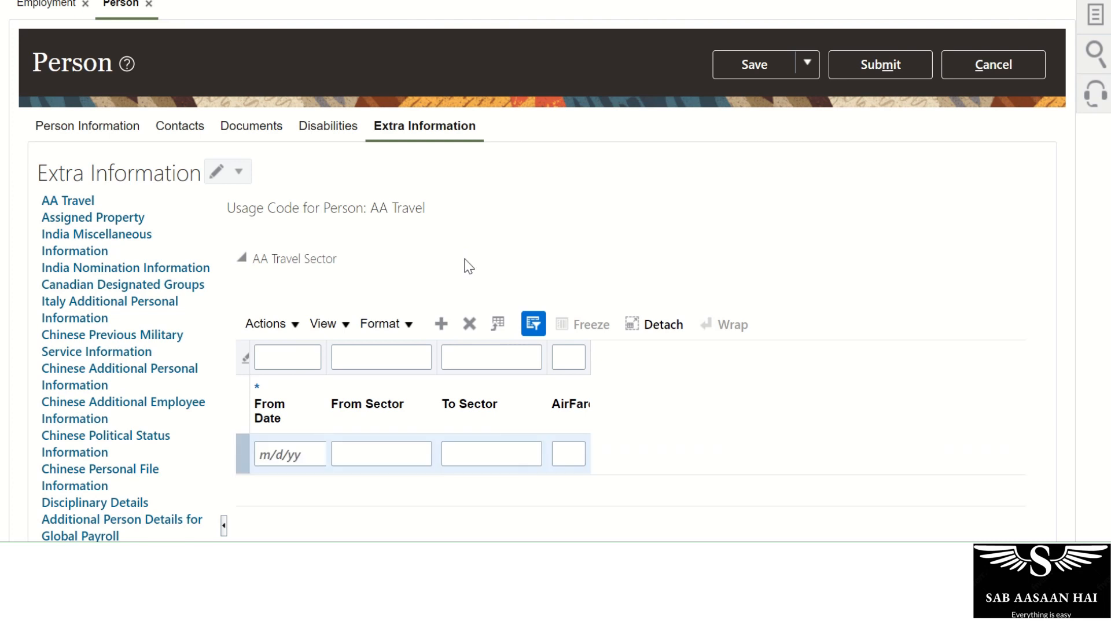
{"action": "scroll", "coordinate": [466, 263], "scroll_direction": "down", "scroll_amount": 3}
{"action": "left_click", "coordinate": [298, 279]}
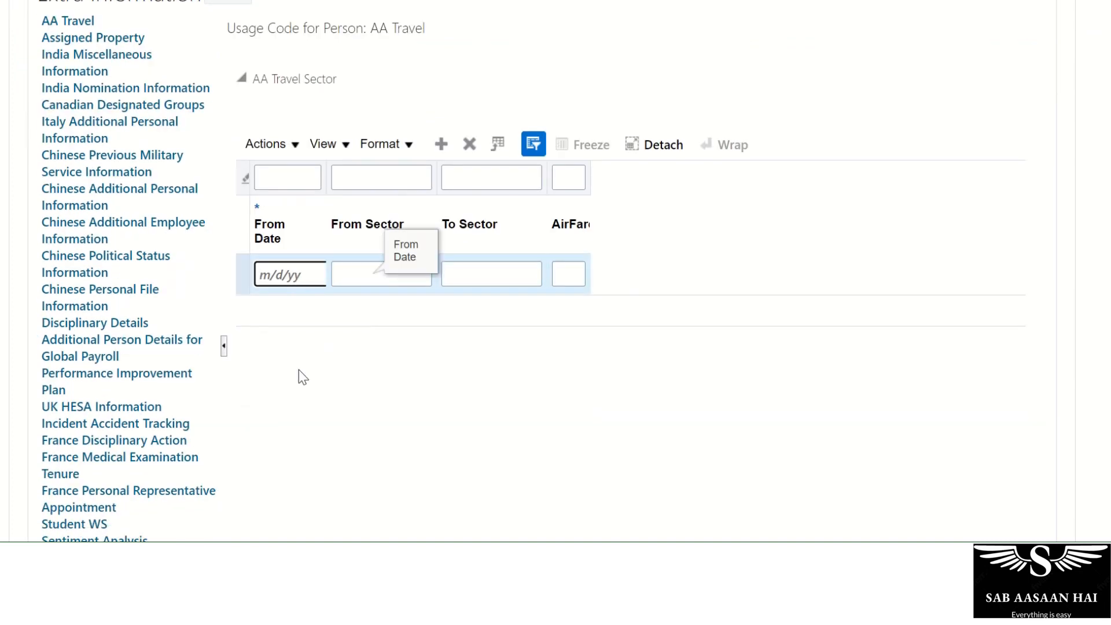
{"action": "type", "text": "12/1/2021"}
{"action": "key", "text": "Tab"}
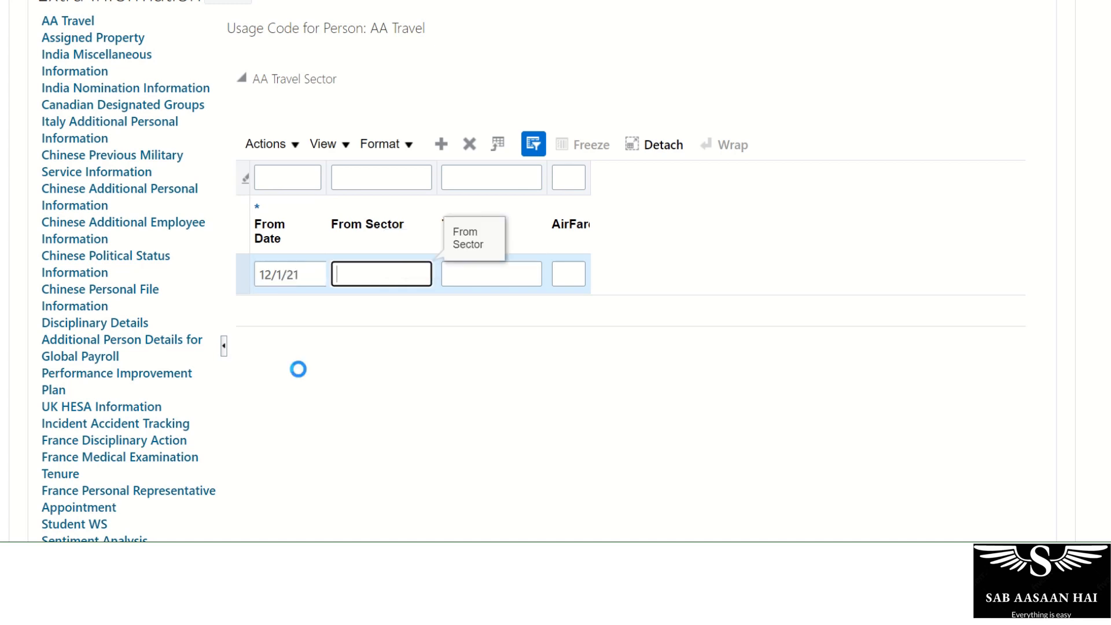
{"action": "type", "text": "US"}
{"action": "key", "text": "Tab"}
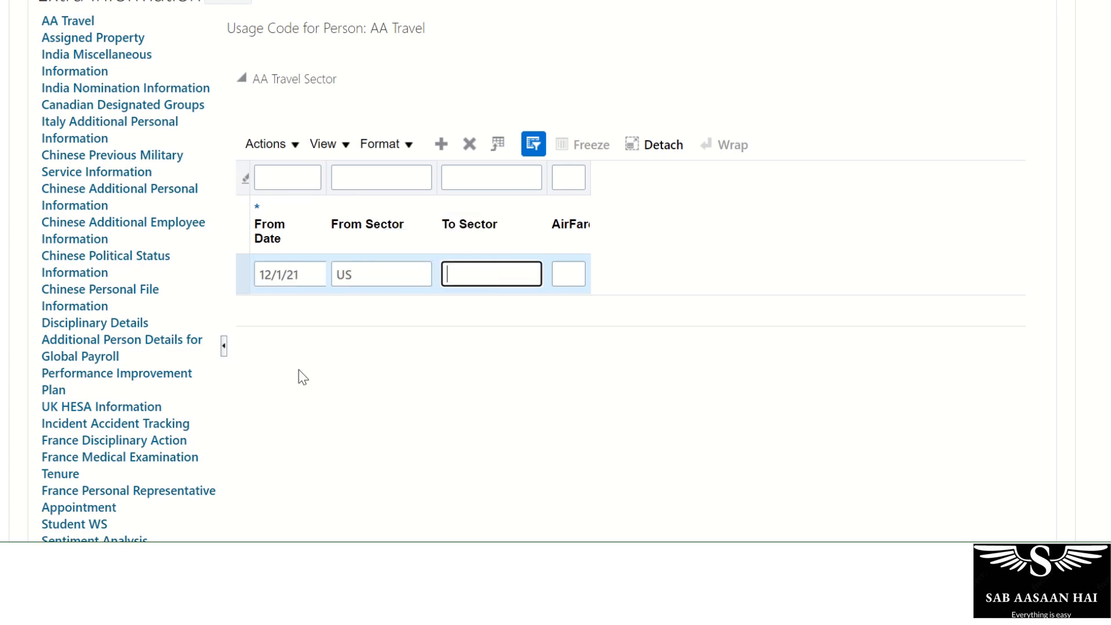
{"action": "type", "text": "India"}
{"action": "key", "text": "Tab"}
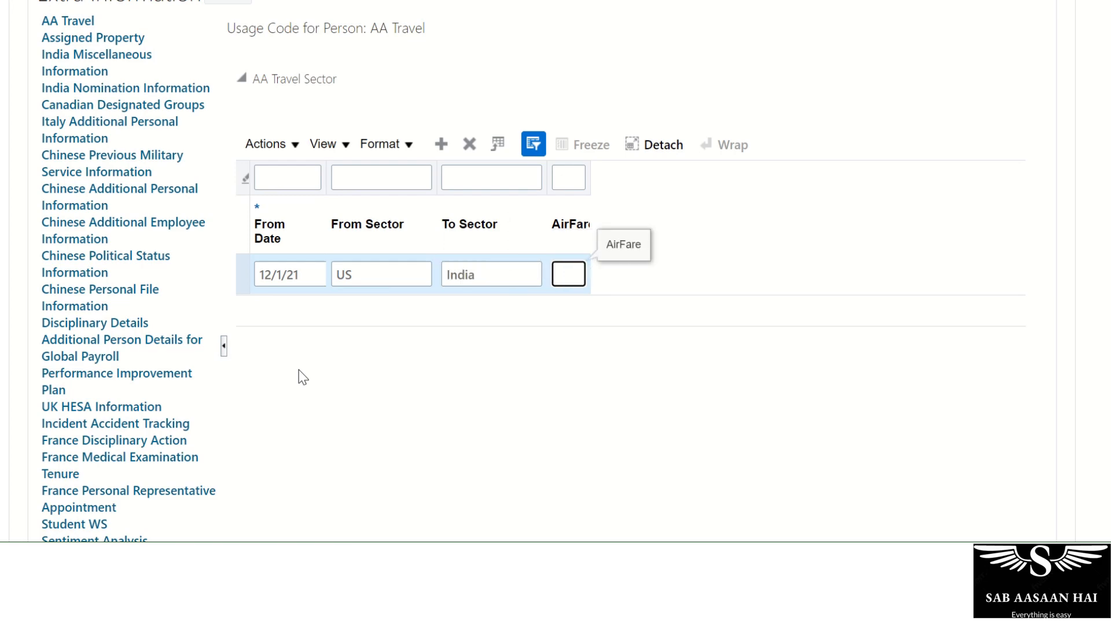
{"action": "type", "text": "330"}
{"action": "left_click", "coordinate": [302, 377]}
Save the US to India row and place the cursor in the second row's From Date.
{"action": "scroll", "coordinate": [303, 381], "scroll_direction": "down", "scroll_amount": 3}
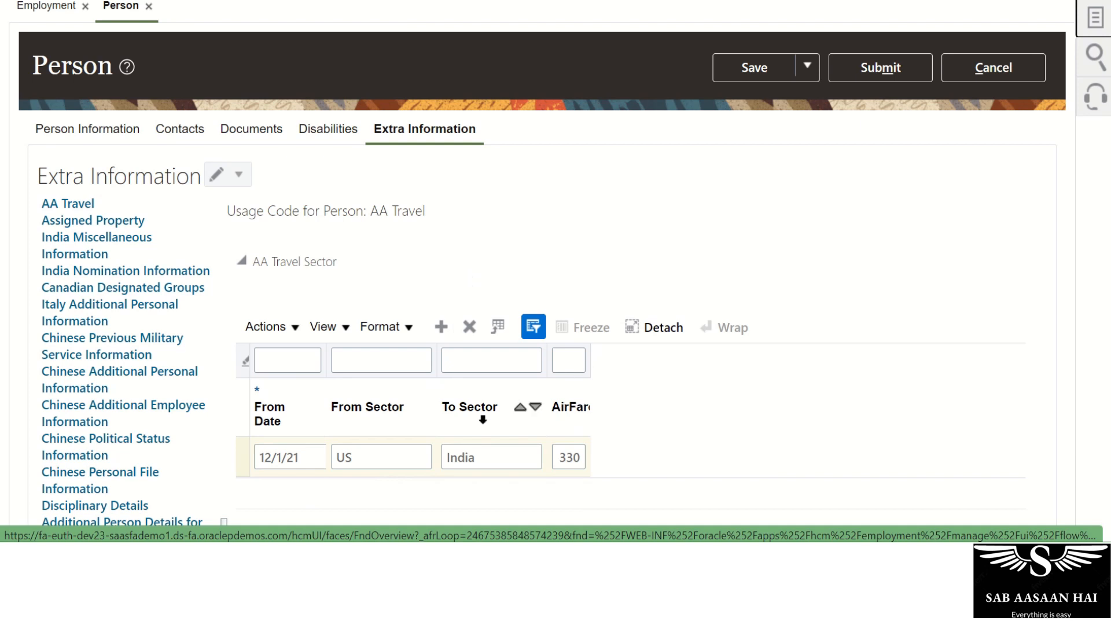
{"action": "left_click", "coordinate": [753, 69]}
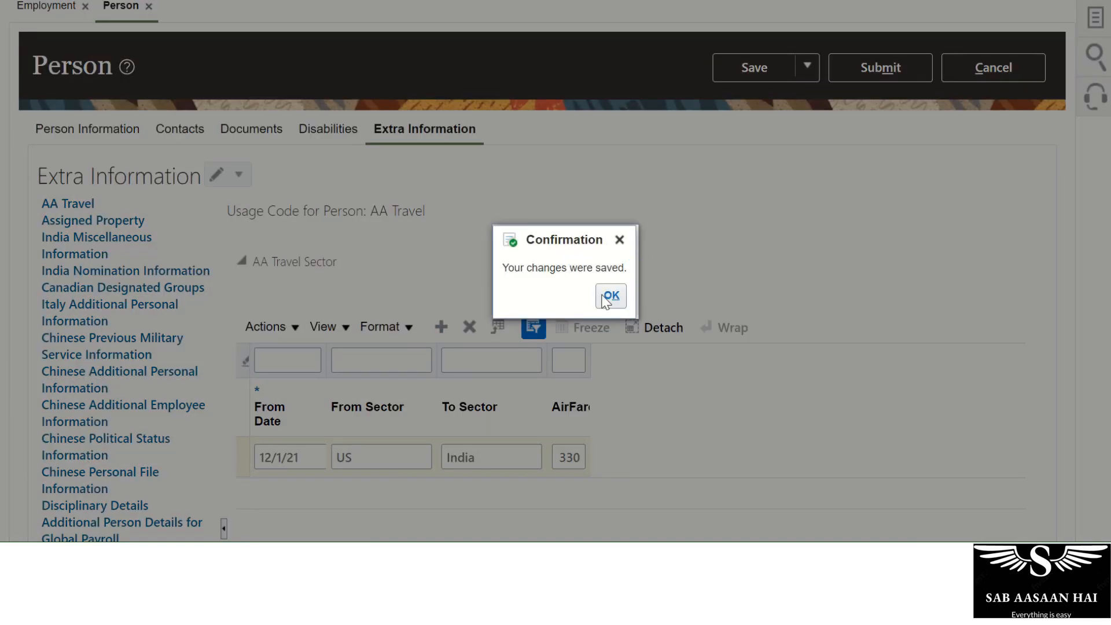
{"action": "left_click", "coordinate": [305, 451]}
Fill the second row with 12/3/2022, India to US, AirFare 440.
{"action": "type", "text": "12"}
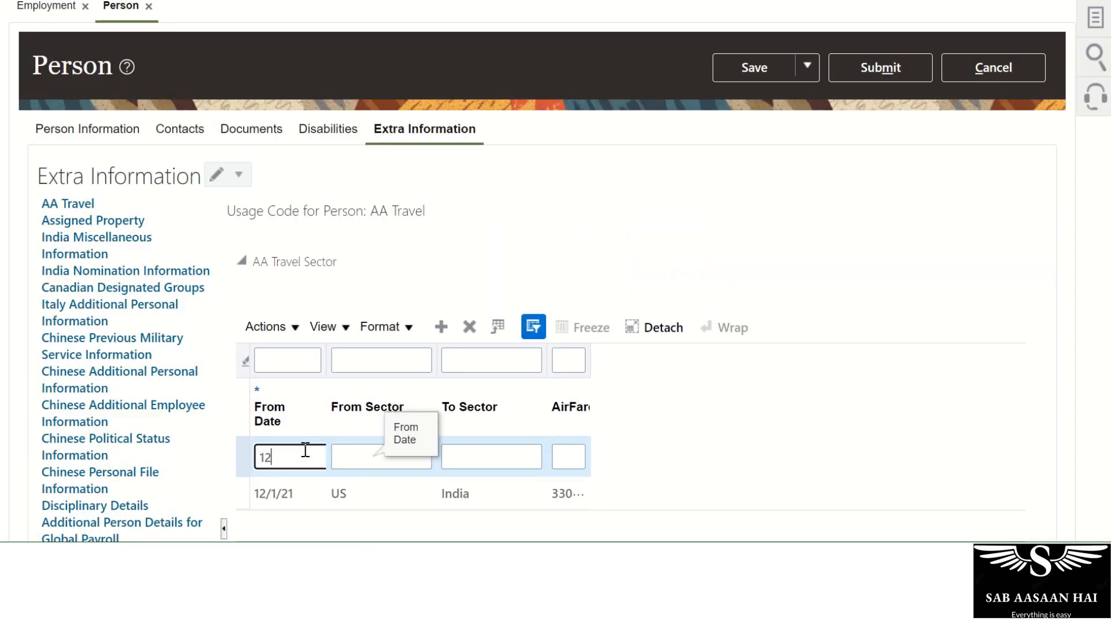
{"action": "type", "text": "/3/2022"}
{"action": "key", "text": "Tab"}
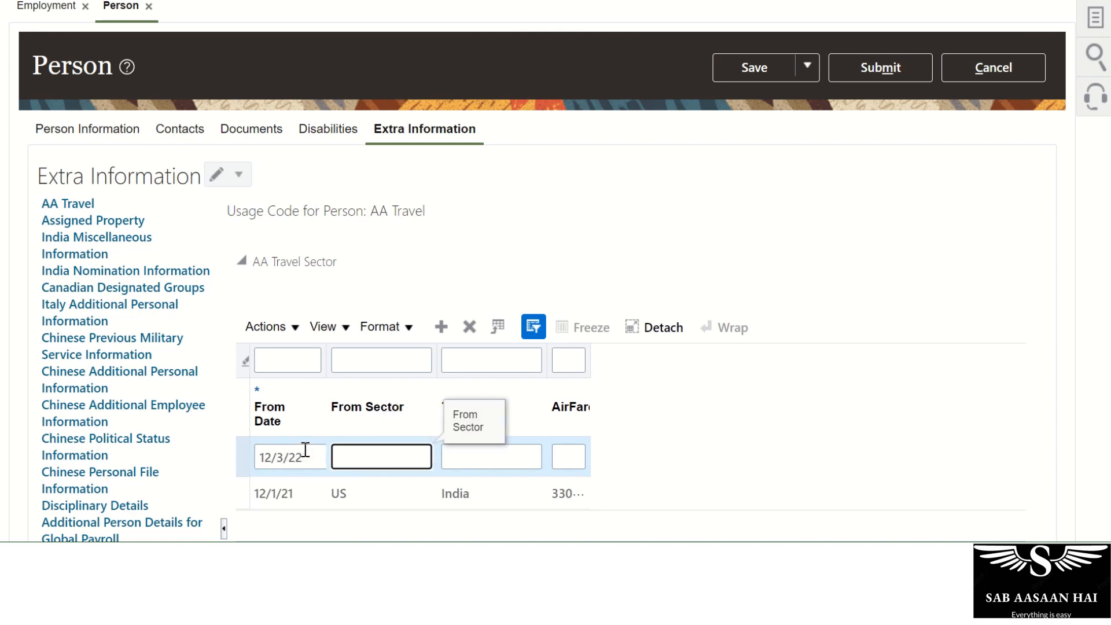
{"action": "type", "text": "India"}
{"action": "key", "text": "Tab"}
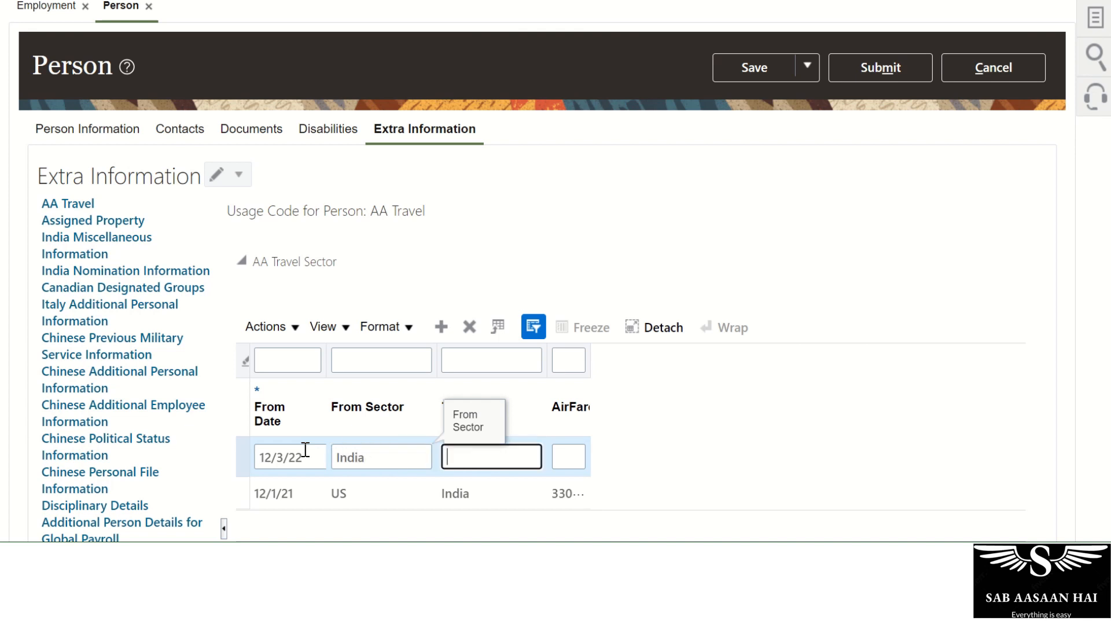
{"action": "type", "text": "US"}
{"action": "key", "text": "Tab"}
{"action": "type", "text": "4"}
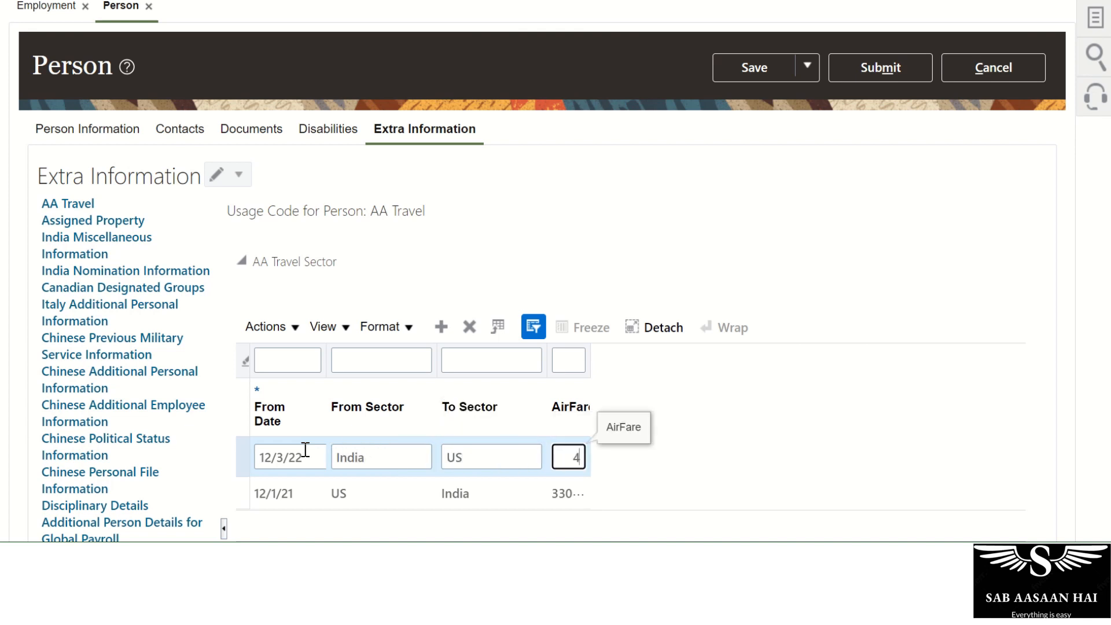
{"action": "type", "text": "40"}
{"action": "key", "text": "Tab"}
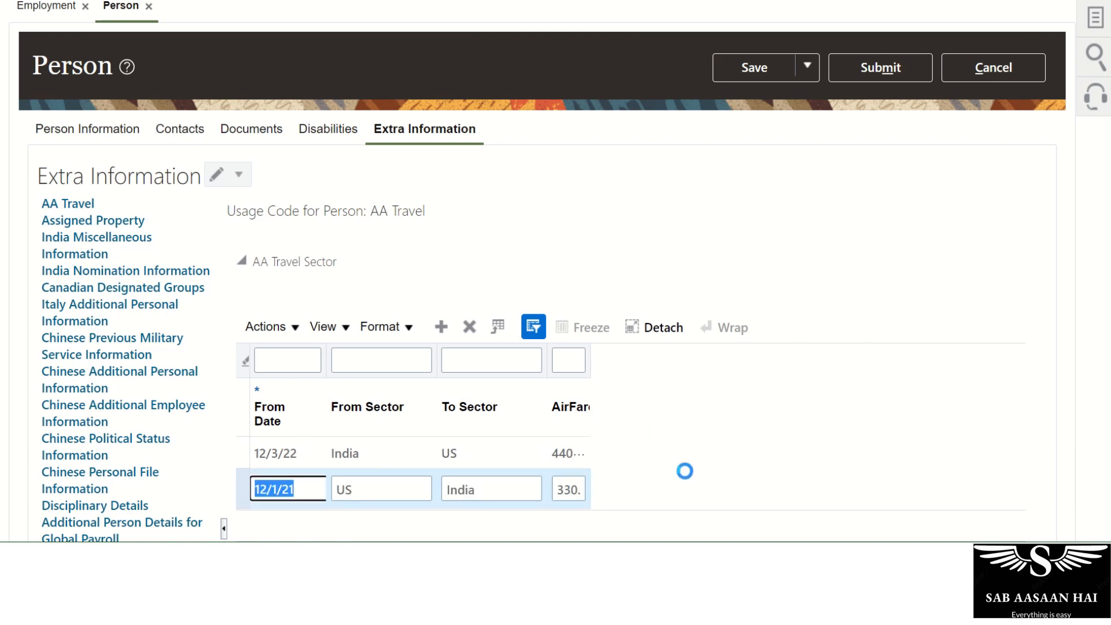
Save the India to US row and dismiss the save confirmation.
{"action": "scroll", "coordinate": [484, 421], "scroll_direction": "down", "scroll_amount": 1}
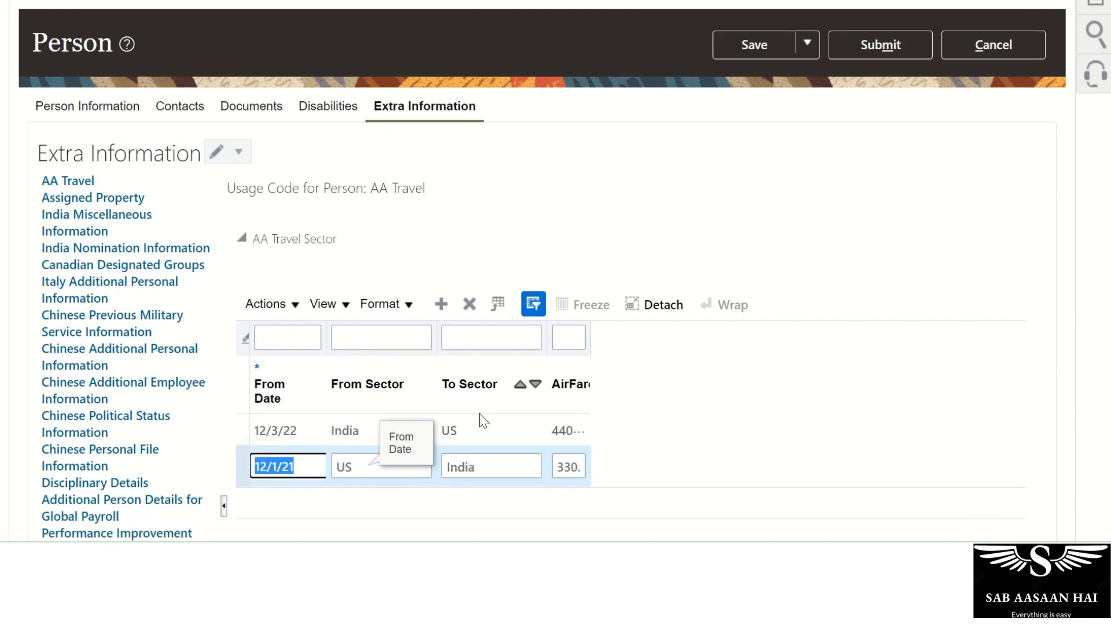
{"action": "scroll", "coordinate": [484, 421], "scroll_direction": "down", "scroll_amount": 3}
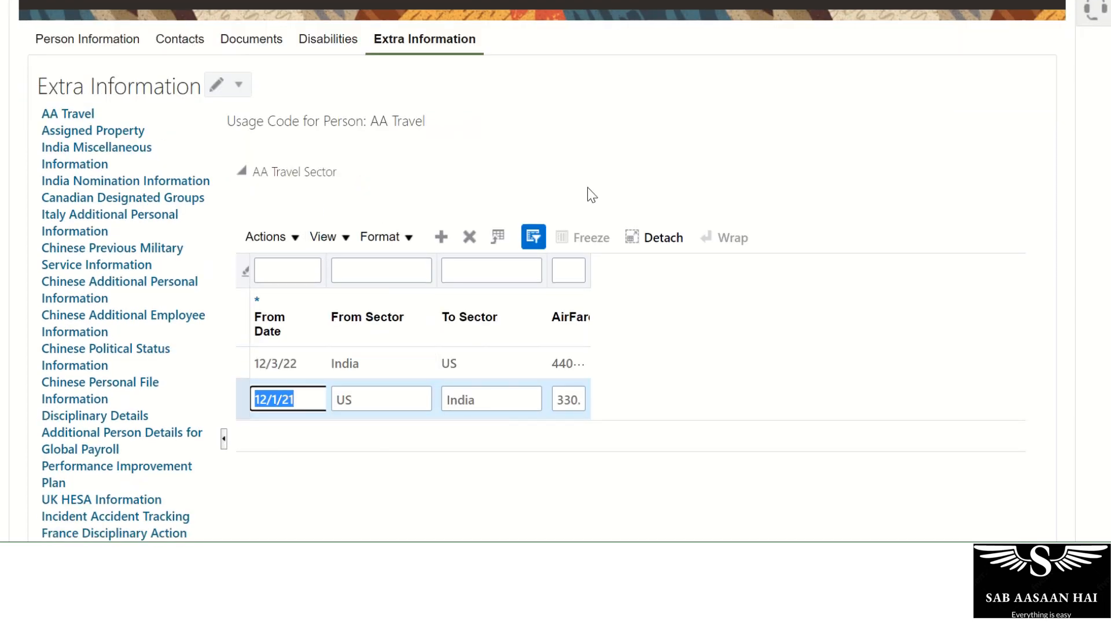
{"action": "scroll", "coordinate": [744, 315], "scroll_direction": "up", "scroll_amount": 8}
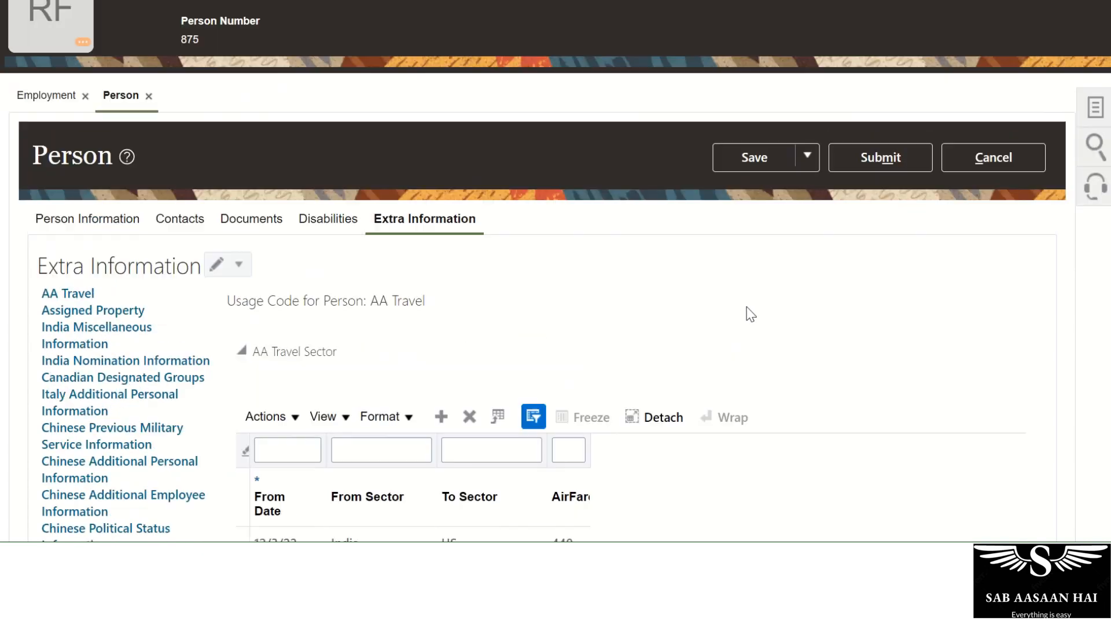
{"action": "left_click", "coordinate": [774, 157]}
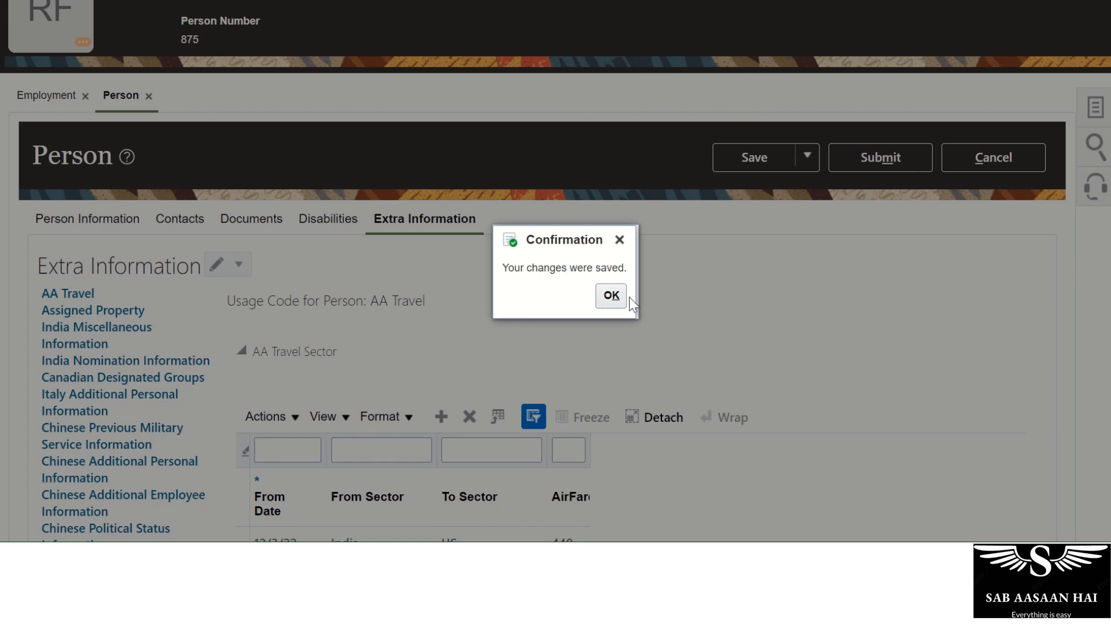
{"action": "left_click", "coordinate": [612, 296]}
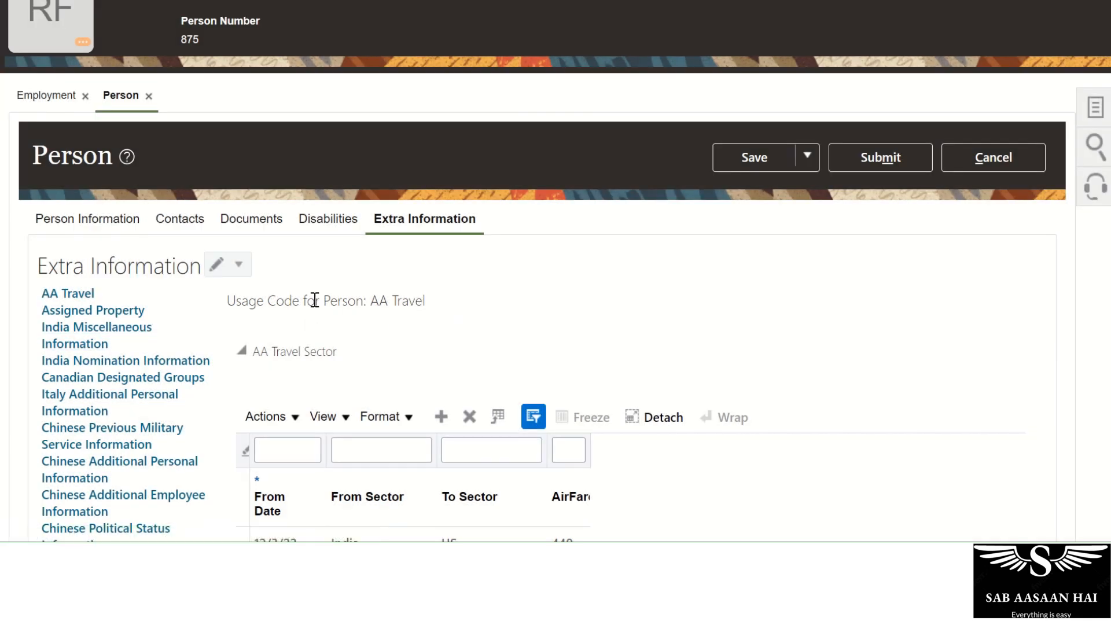
{"action": "scroll", "coordinate": [441, 277], "scroll_direction": "down", "scroll_amount": 6}
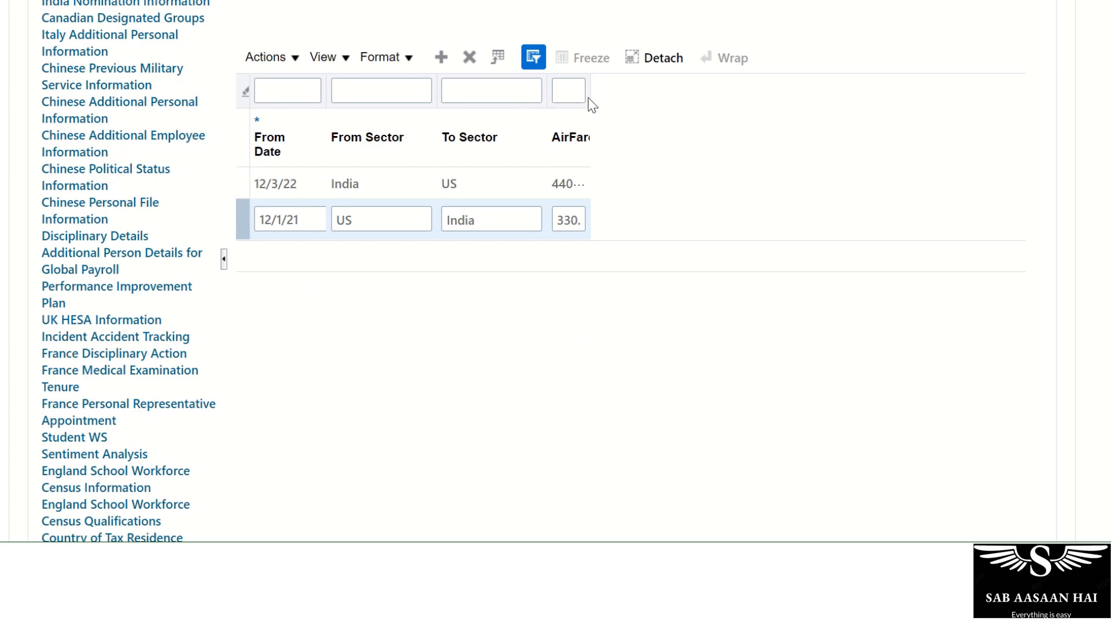
{"action": "scroll", "coordinate": [854, 351], "scroll_direction": "up", "scroll_amount": 5}
Submit the AA Travel changes, answer Yes to the warning, and acknowledge the confirmation.
{"action": "left_click", "coordinate": [896, 82]}
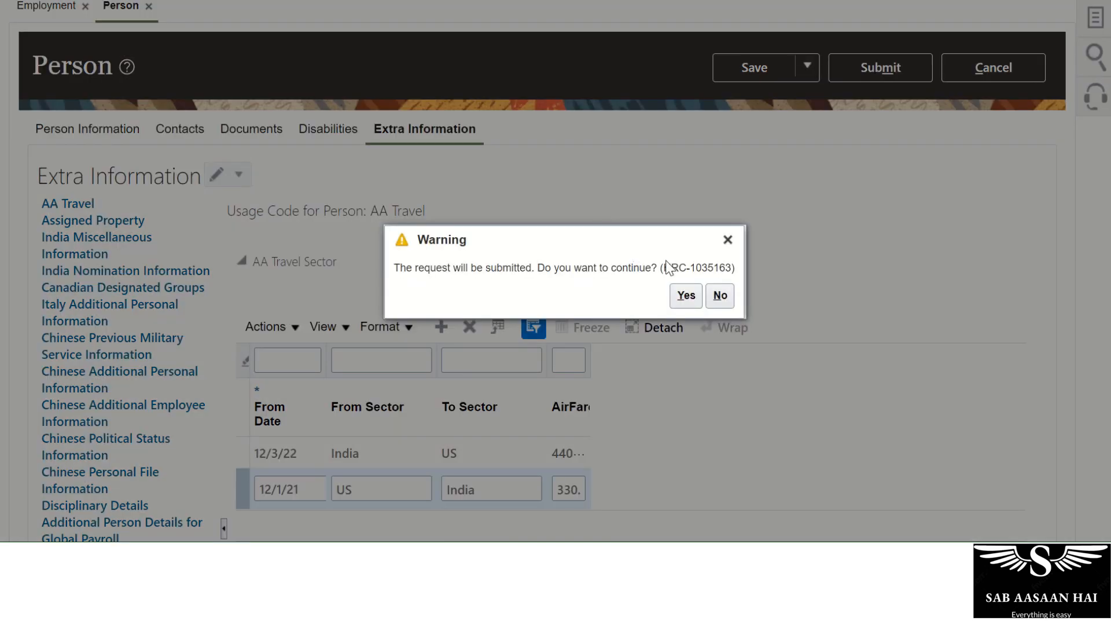
{"action": "left_click", "coordinate": [686, 296]}
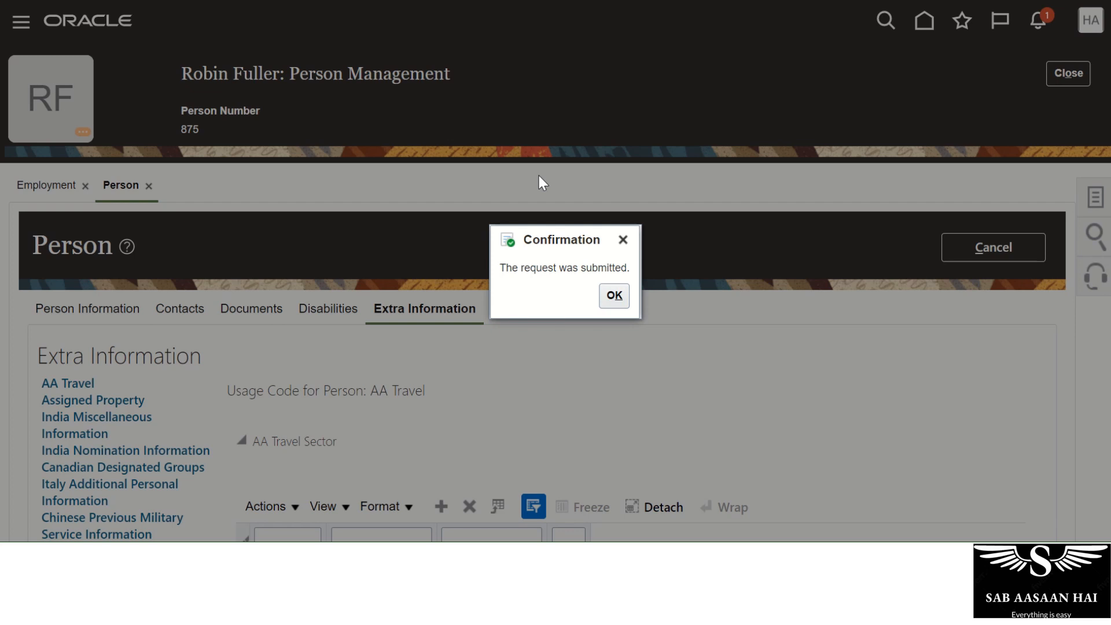
{"action": "left_click", "coordinate": [622, 300]}
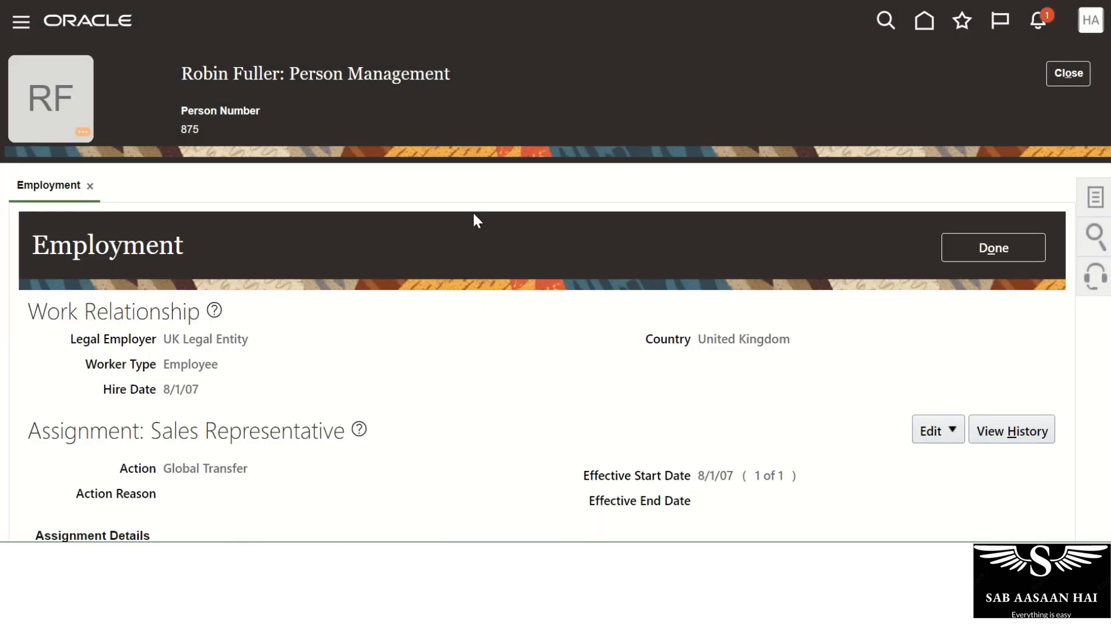
{"action": "mouse_move", "coordinate": [419, 61]}
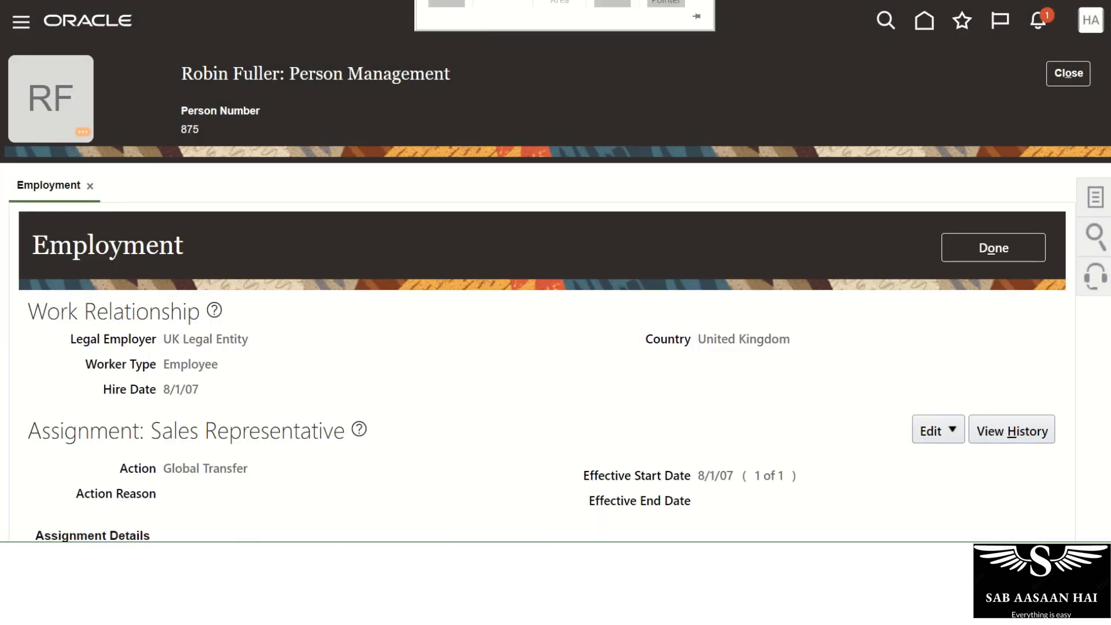